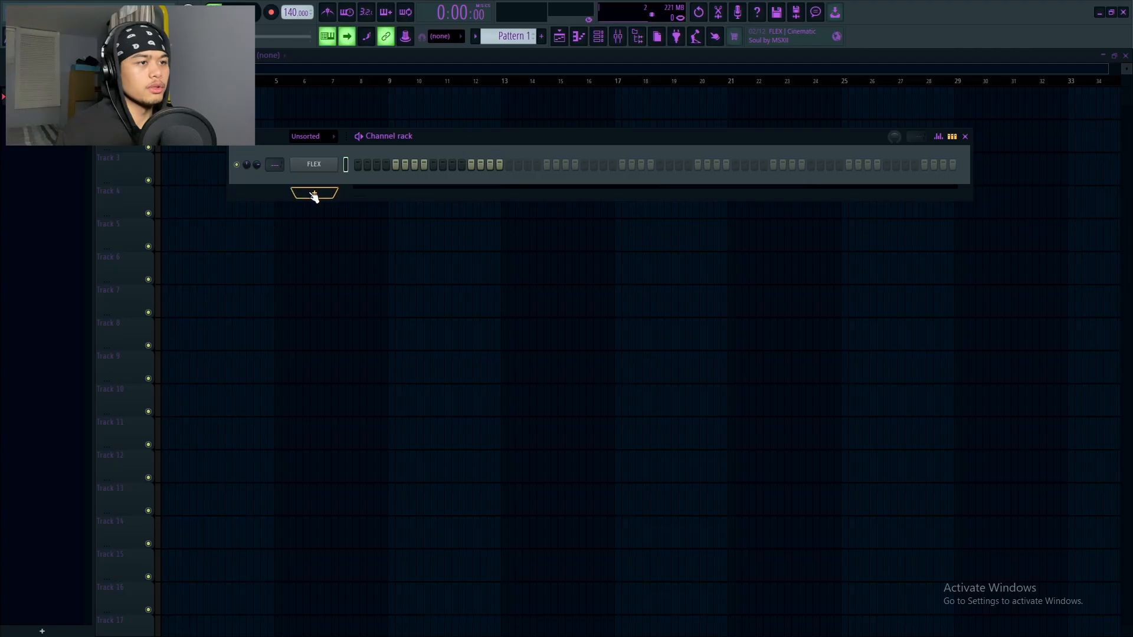
Open the FLEX channel and load the Close Grand preset from the Essential Pianos pack
{"action": "left_click", "coordinate": [314, 165]}
{"action": "mouse_move", "coordinate": [504, 101]}
{"action": "left_mouse_down"}
{"action": "mouse_move", "coordinate": [527, 108]}
{"action": "mouse_move", "coordinate": [522, 94]}
{"action": "left_mouse_up"}
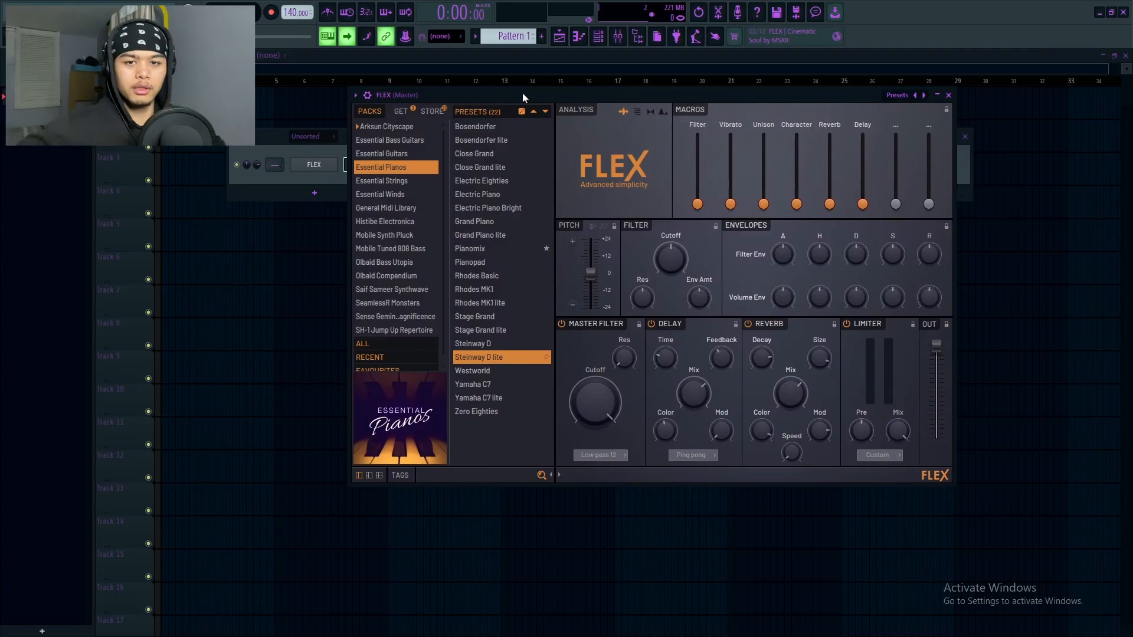
{"action": "left_click_drag", "start_coordinate": [522, 93], "coordinate": [543, 89]}
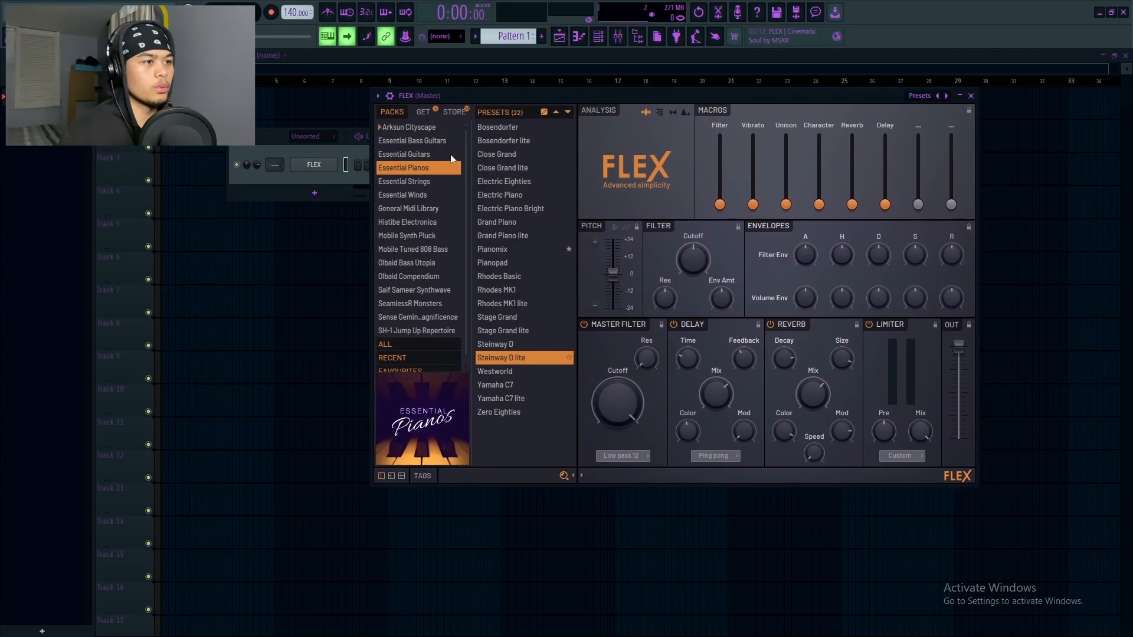
{"action": "left_click", "coordinate": [506, 146]}
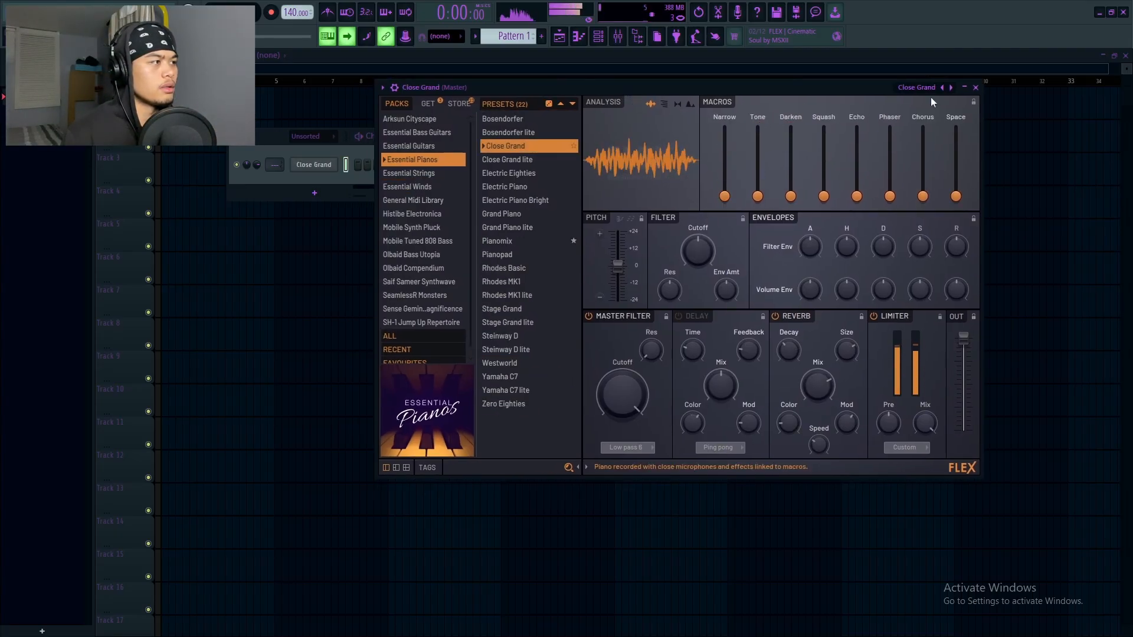
Close the FLEX window and open the piano roll for the Close Grand channel
{"action": "left_click", "coordinate": [975, 87]}
{"action": "key", "text": "F7"}
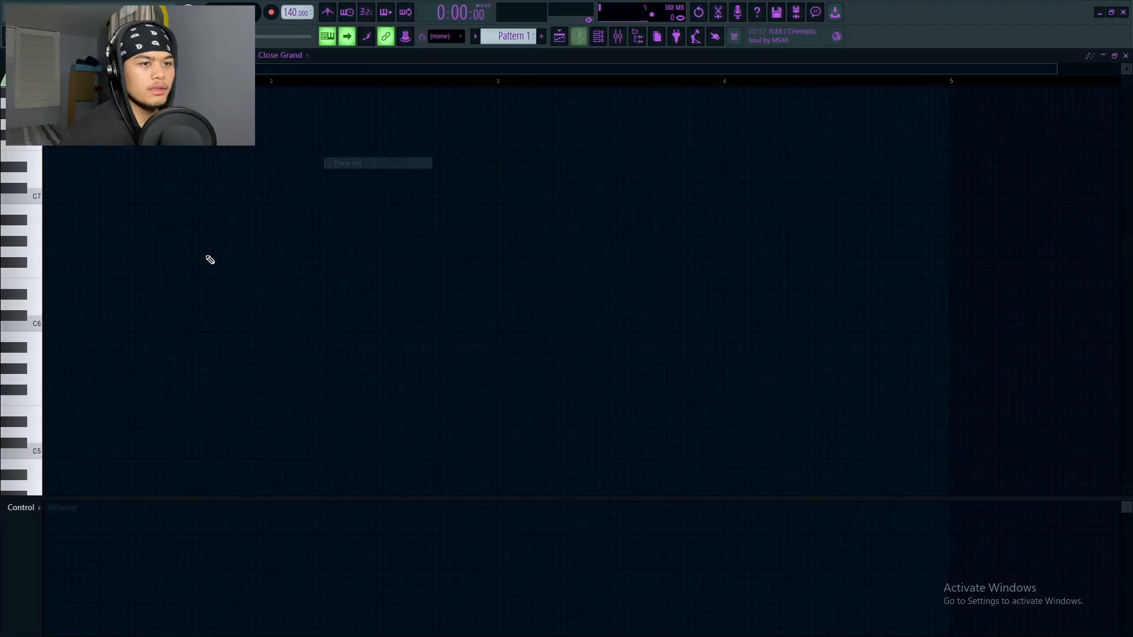
{"action": "scroll", "coordinate": [340, 174], "scroll_direction": "up", "scroll_amount": 4}
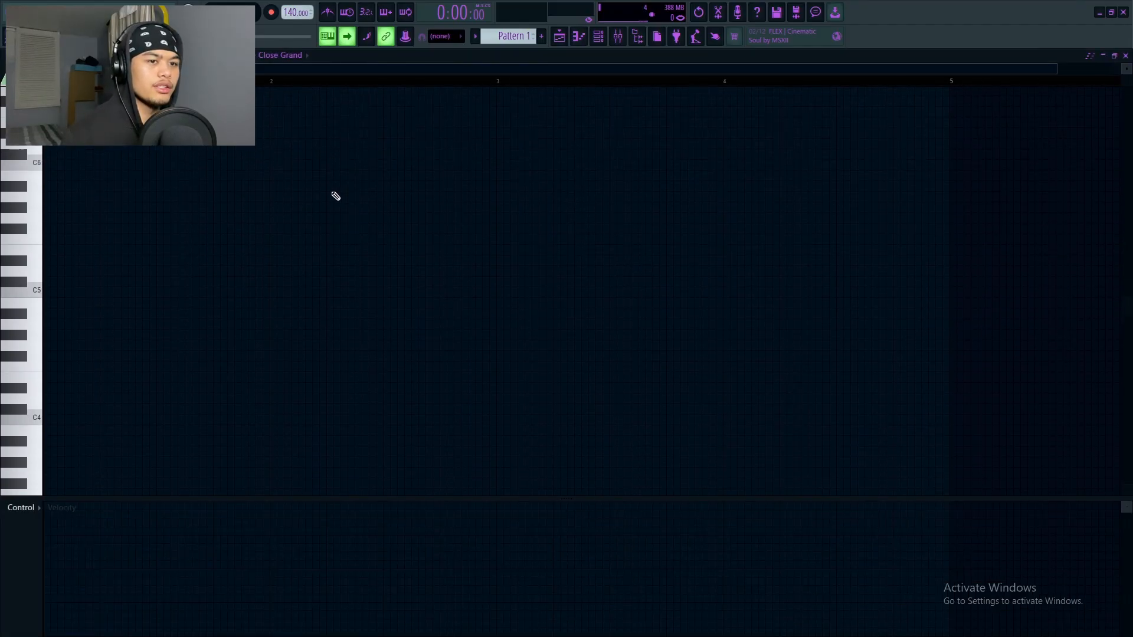
{"action": "scroll", "coordinate": [178, 193], "scroll_direction": "up", "scroll_amount": 1}
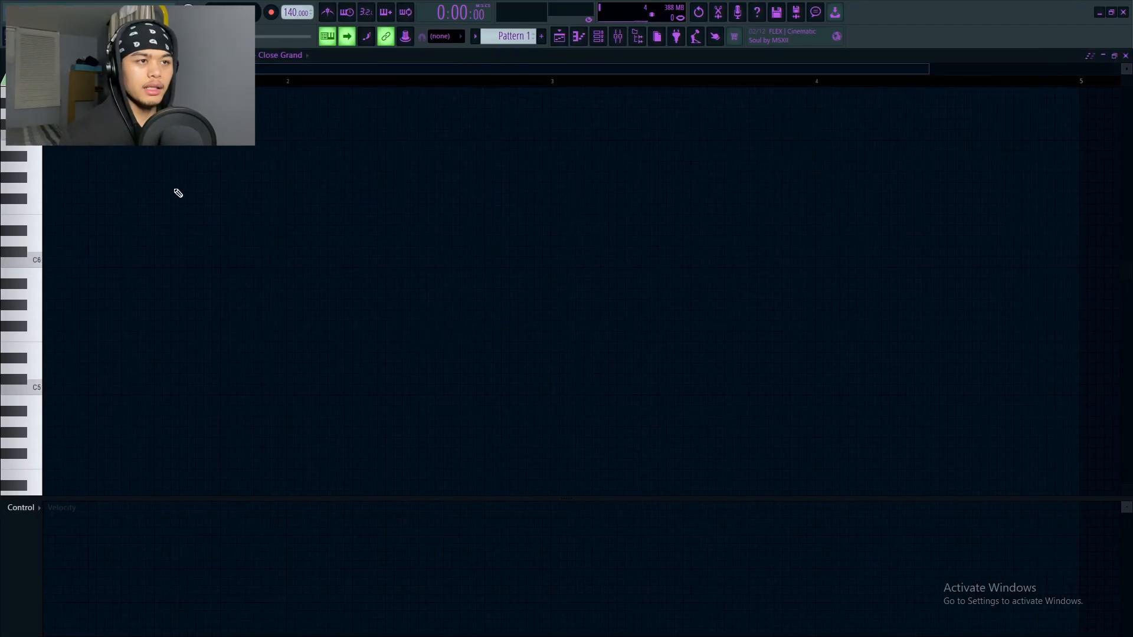
{"action": "left_click_drag", "start_coordinate": [255, 70], "coordinate": [214, 70]}
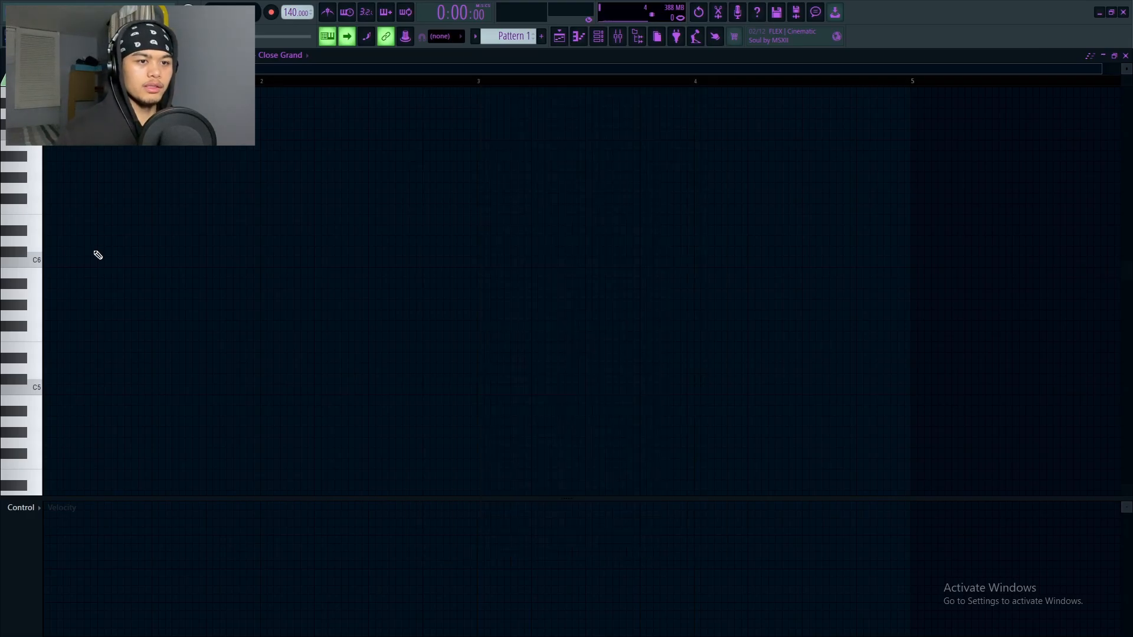
Draw a one-bar C major chord in the first bar using the notes C5, E5 and G5
{"action": "scroll", "coordinate": [98, 255], "scroll_direction": "down", "scroll_amount": 3}
{"action": "left_click", "coordinate": [56, 326]}
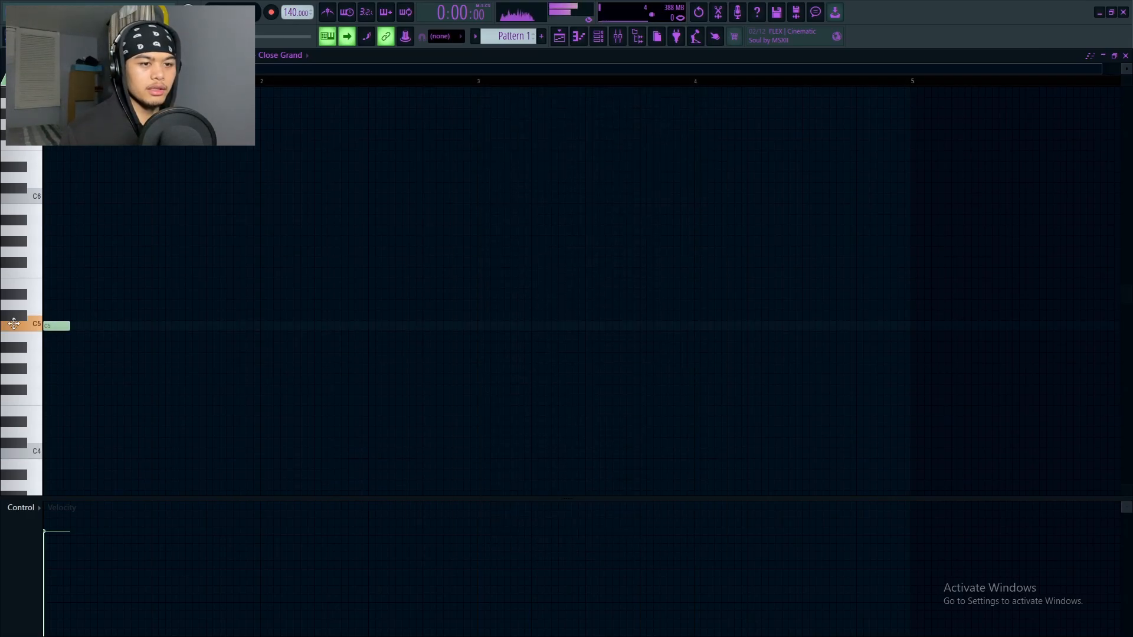
{"action": "mouse_move", "coordinate": [71, 327]}
{"action": "left_mouse_down"}
{"action": "mouse_move", "coordinate": [257, 337]}
{"action": "mouse_move", "coordinate": [197, 327]}
{"action": "mouse_move", "coordinate": [189, 289]}
{"action": "mouse_move", "coordinate": [170, 286]}
{"action": "mouse_move", "coordinate": [157, 242]}
{"action": "mouse_move", "coordinate": [154, 254]}
{"action": "left_mouse_up"}
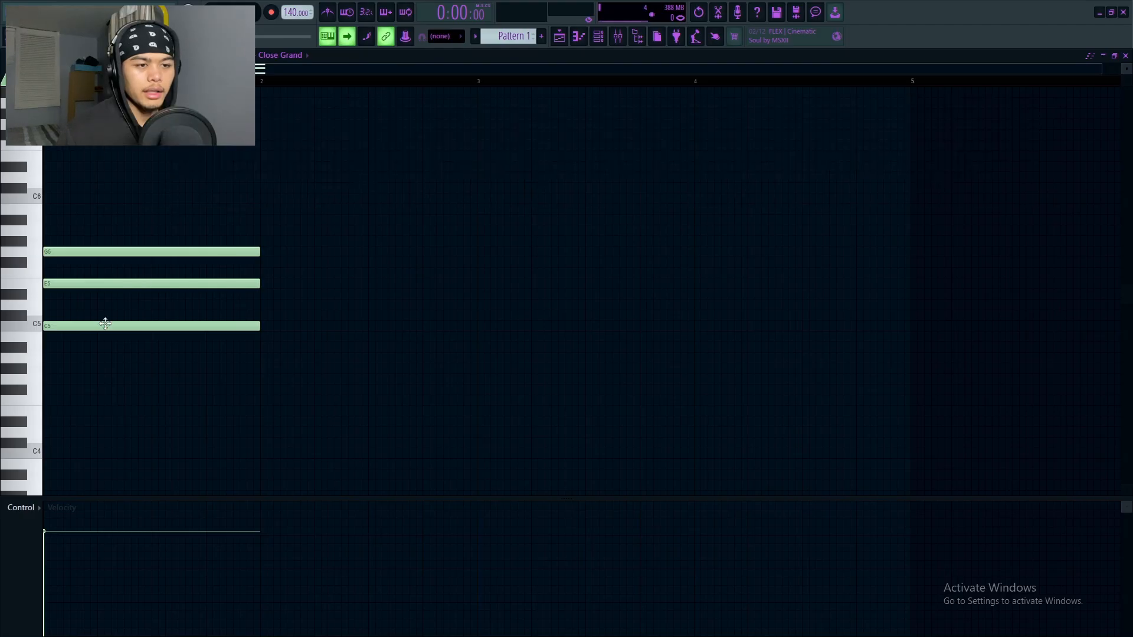
Audition the C5, E5 and G5 notes of the chord one at a time
{"action": "left_click", "coordinate": [39, 330]}
{"action": "left_click", "coordinate": [57, 330]}
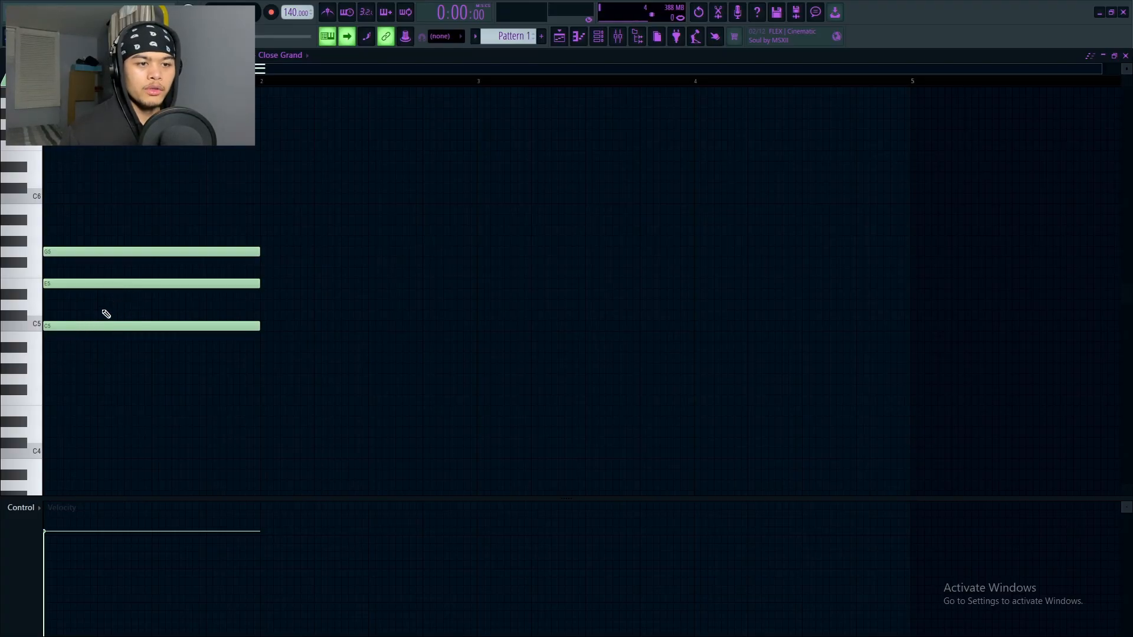
{"action": "left_click", "coordinate": [134, 285]}
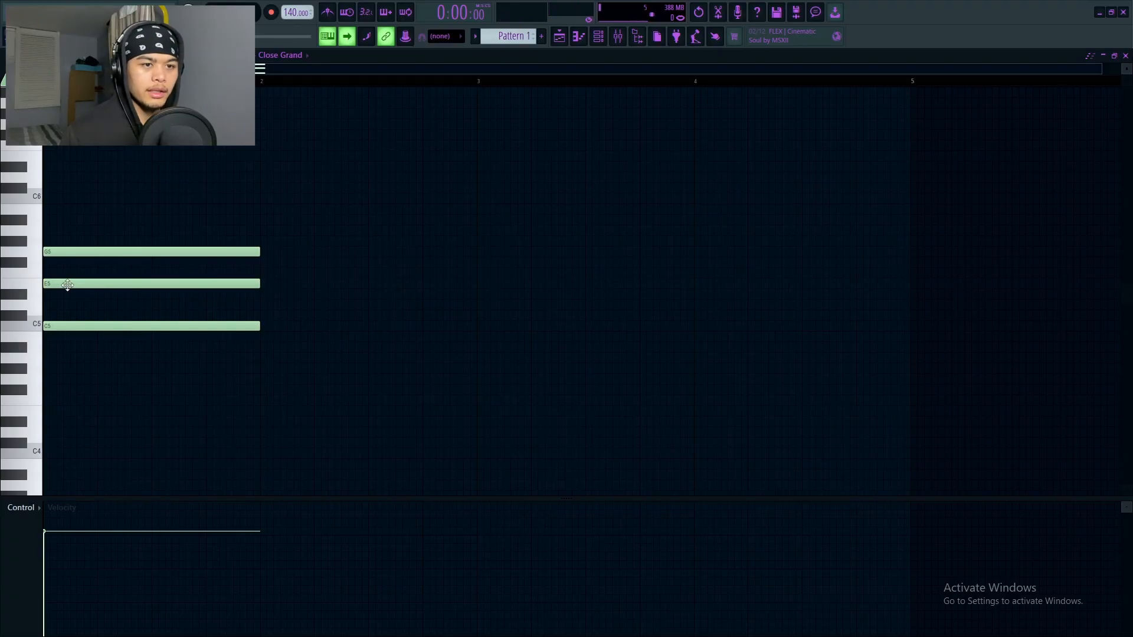
{"action": "left_click", "coordinate": [63, 253]}
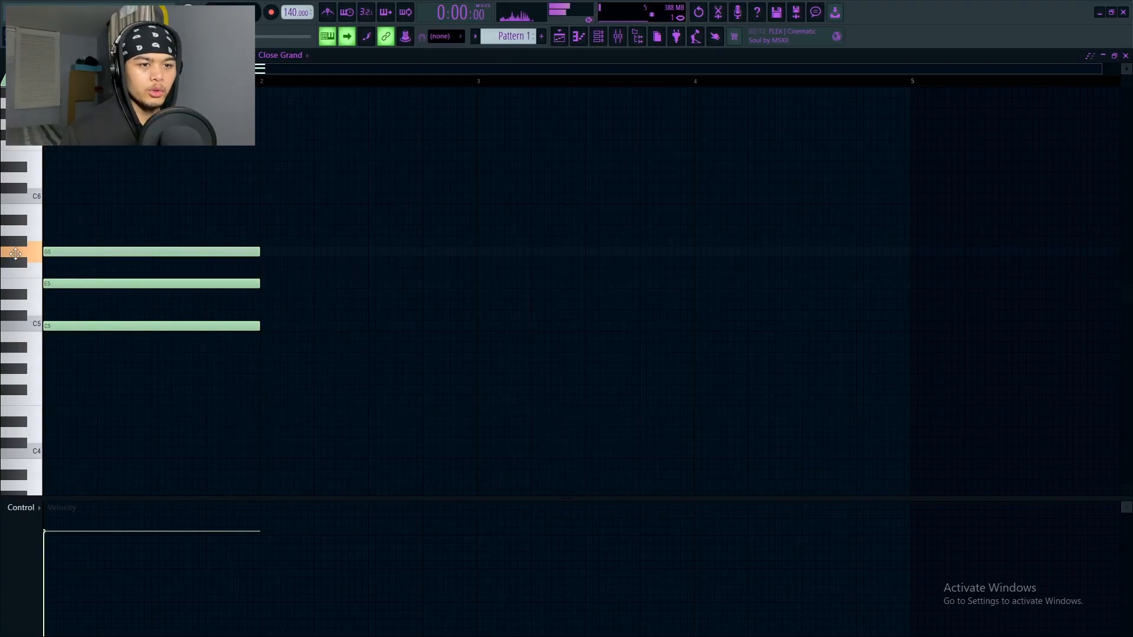
{"action": "left_click", "coordinate": [81, 252]}
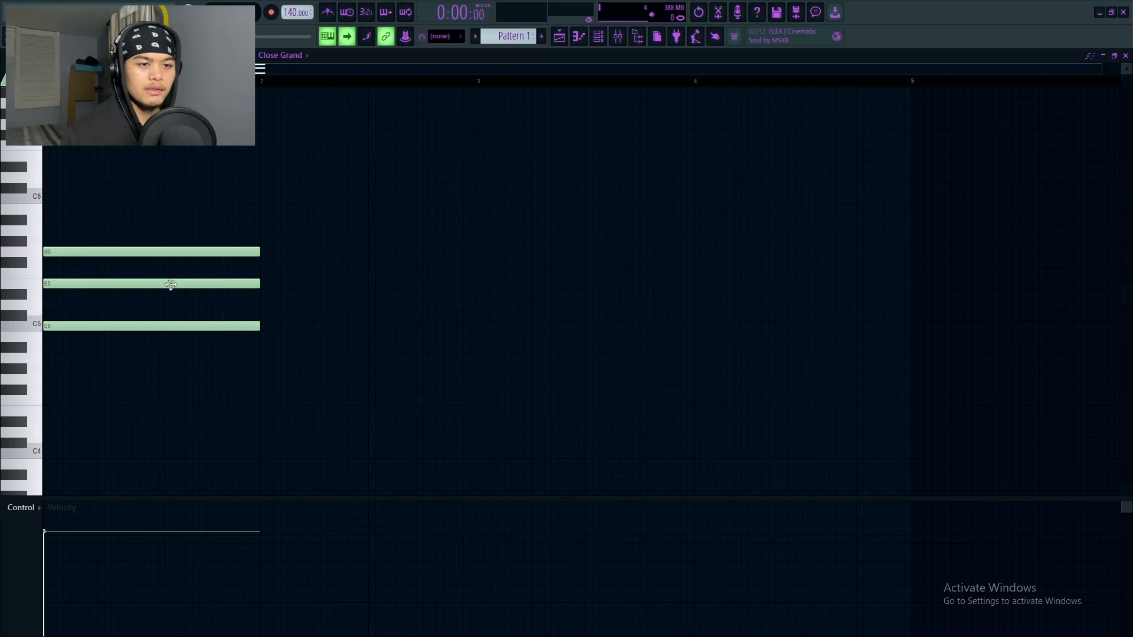
Lower the chord's middle note to D#5, raise it back to E5, and play the major chord
{"action": "left_click_drag", "start_coordinate": [170, 284], "coordinate": [169, 294]}
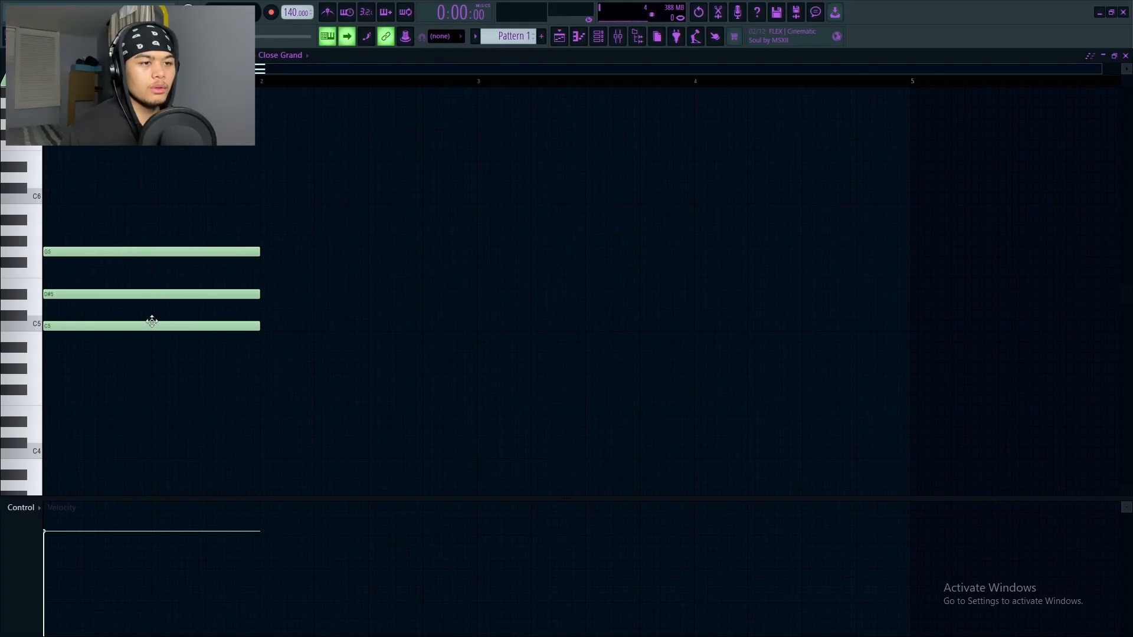
{"action": "scroll", "coordinate": [153, 323], "scroll_direction": "down", "scroll_amount": 2}
{"action": "scroll", "coordinate": [142, 310], "scroll_direction": "up", "scroll_amount": 1}
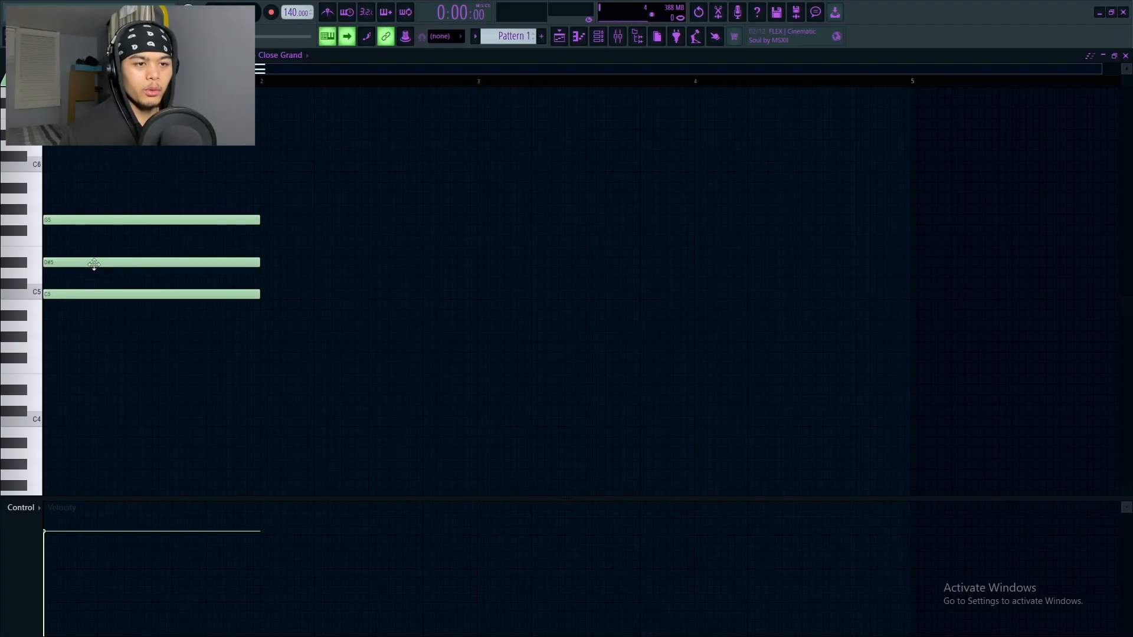
{"action": "left_click_drag", "start_coordinate": [93, 263], "coordinate": [90, 252]}
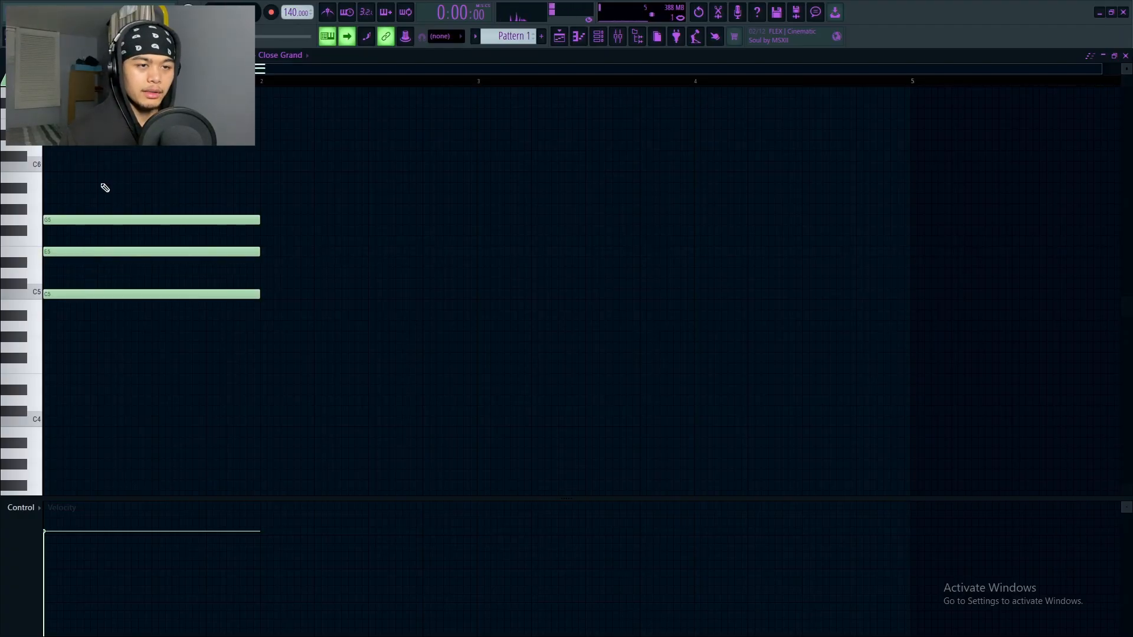
{"action": "key", "text": "space"}
{"action": "key", "text": "space"}
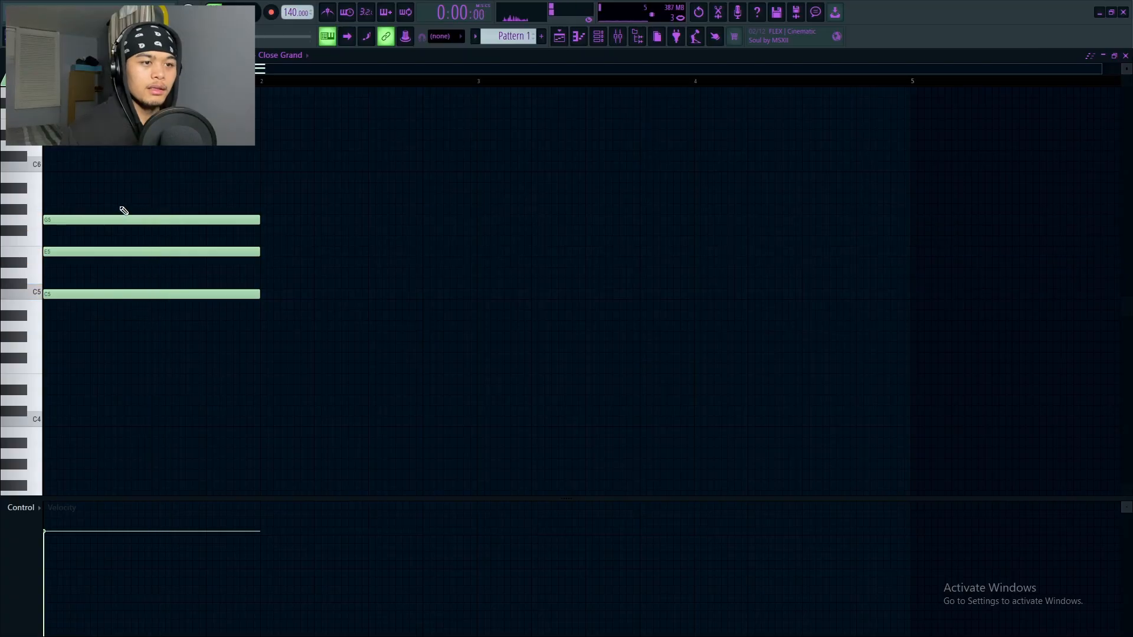
Lower the chord's middle note by one semitone to D#5 and play the C minor chord
{"action": "left_click", "coordinate": [101, 254]}
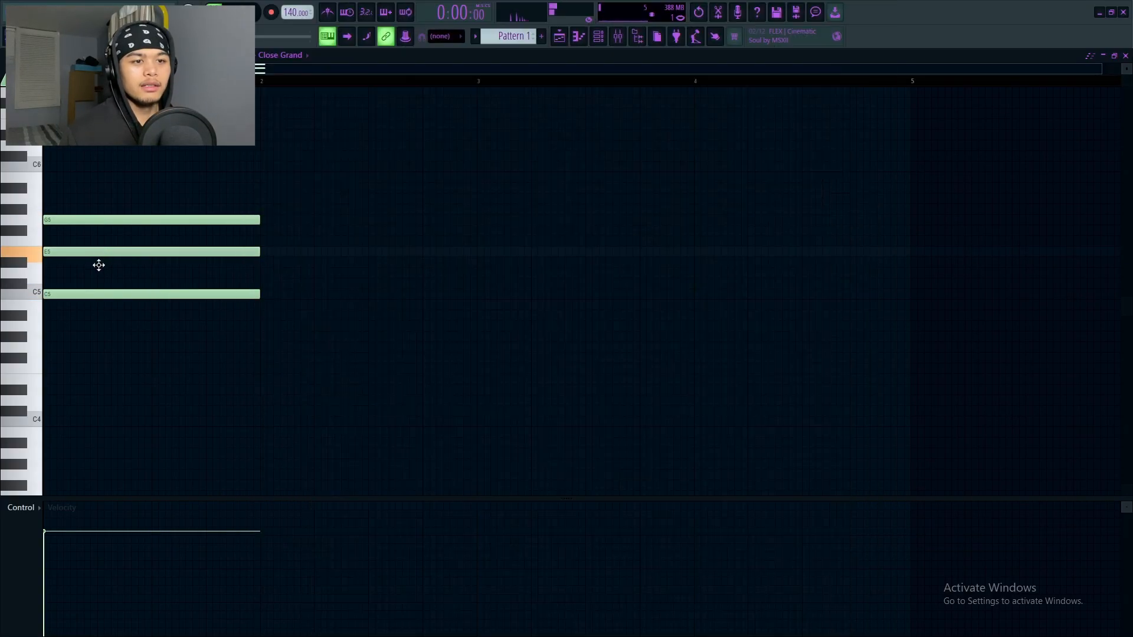
{"action": "left_click_drag", "start_coordinate": [99, 265], "coordinate": [98, 264]}
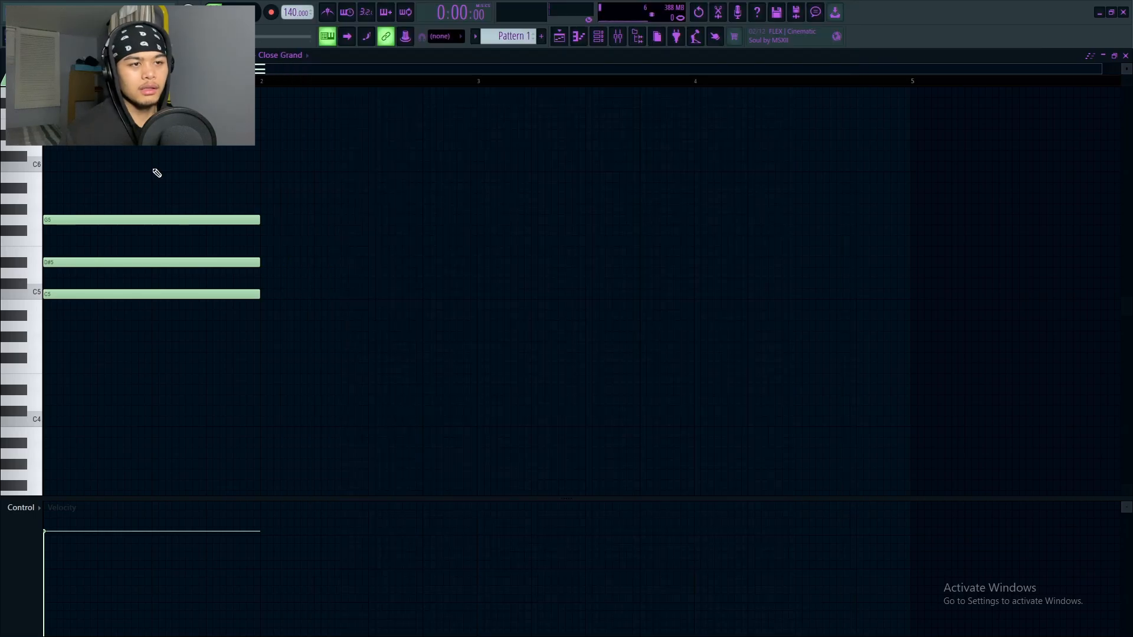
{"action": "key", "text": "space"}
{"action": "key", "text": "space"}
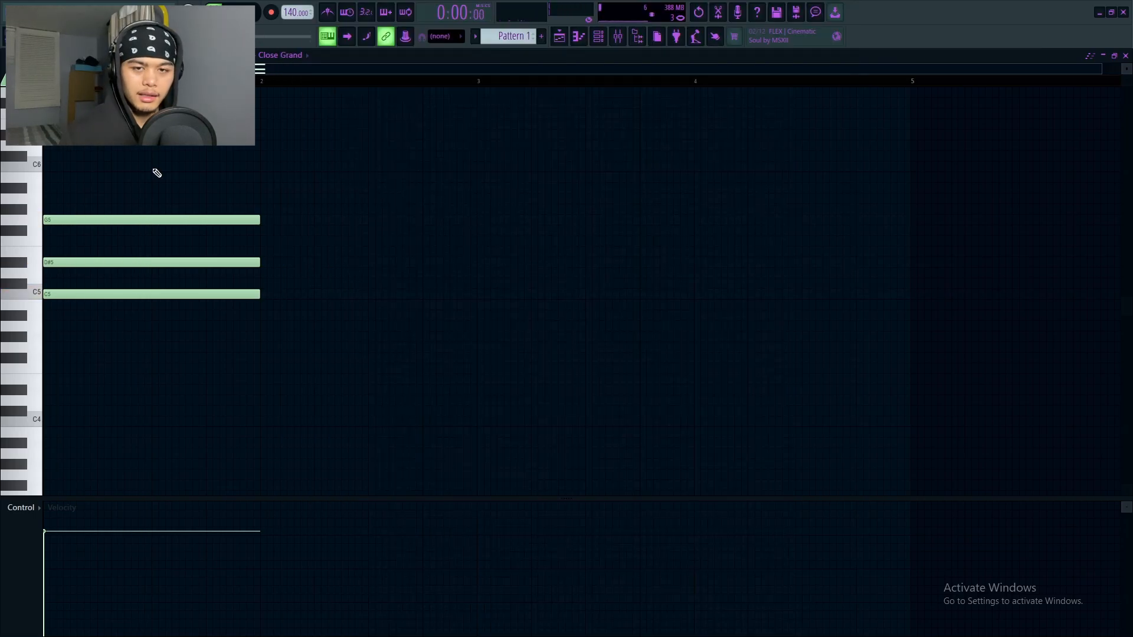
Delete all three notes of the C minor chord from the piano roll
{"action": "scroll", "coordinate": [280, 251], "scroll_direction": "up", "scroll_amount": 3}
{"action": "right_click", "coordinate": [239, 315]}
{"action": "scroll", "coordinate": [153, 369], "scroll_direction": "up", "scroll_amount": 1}
{"action": "scroll", "coordinate": [154, 370], "scroll_direction": "down", "scroll_amount": 3}
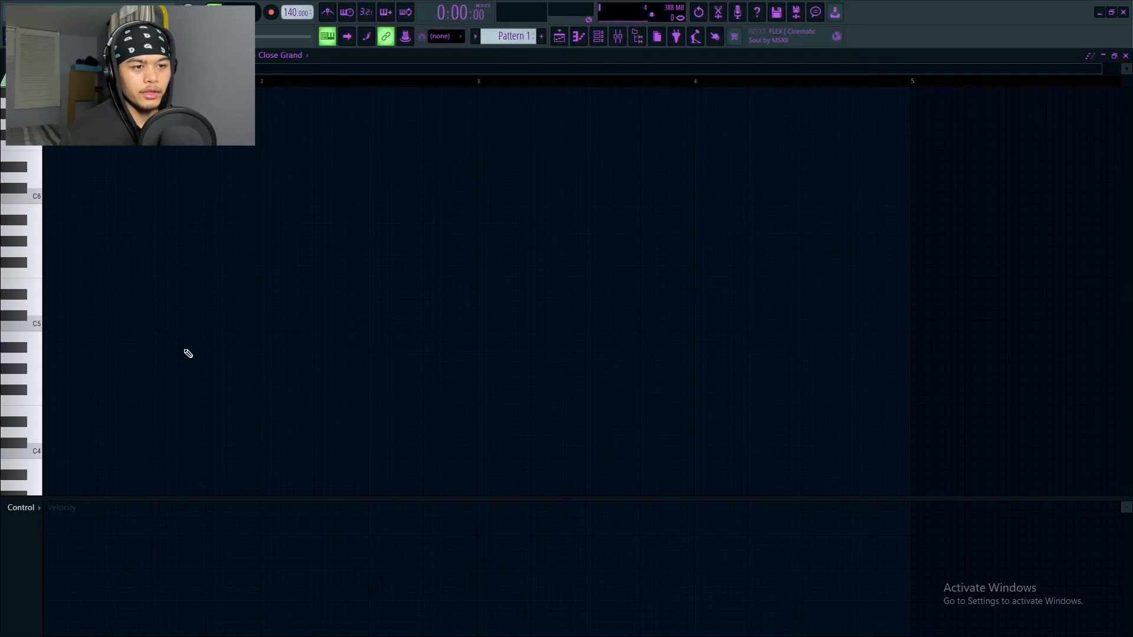
Draw a one-bar F minor chord using F5, G#5 and C6, and play it
{"action": "left_click", "coordinate": [94, 272]}
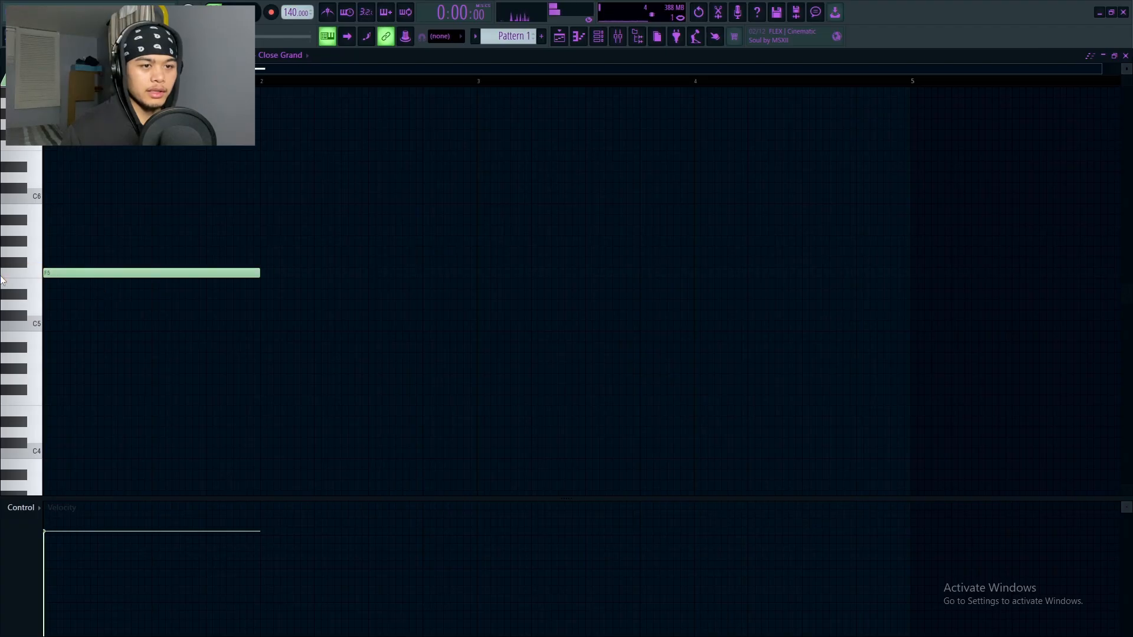
{"action": "scroll", "coordinate": [100, 339], "scroll_direction": "up", "scroll_amount": 2}
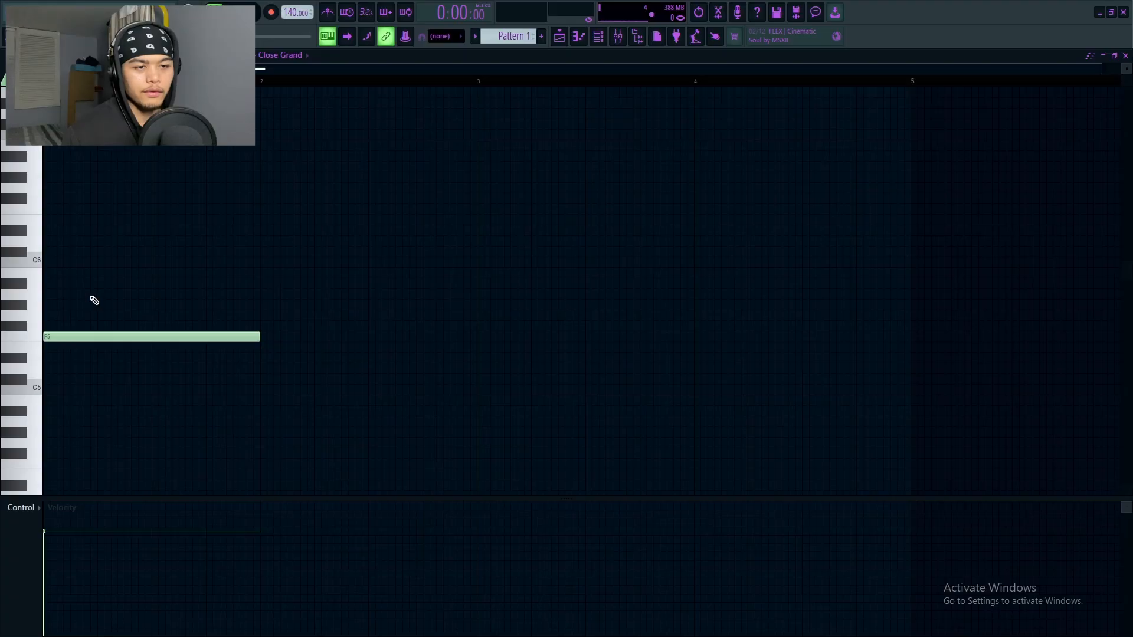
{"action": "left_click", "coordinate": [93, 263]}
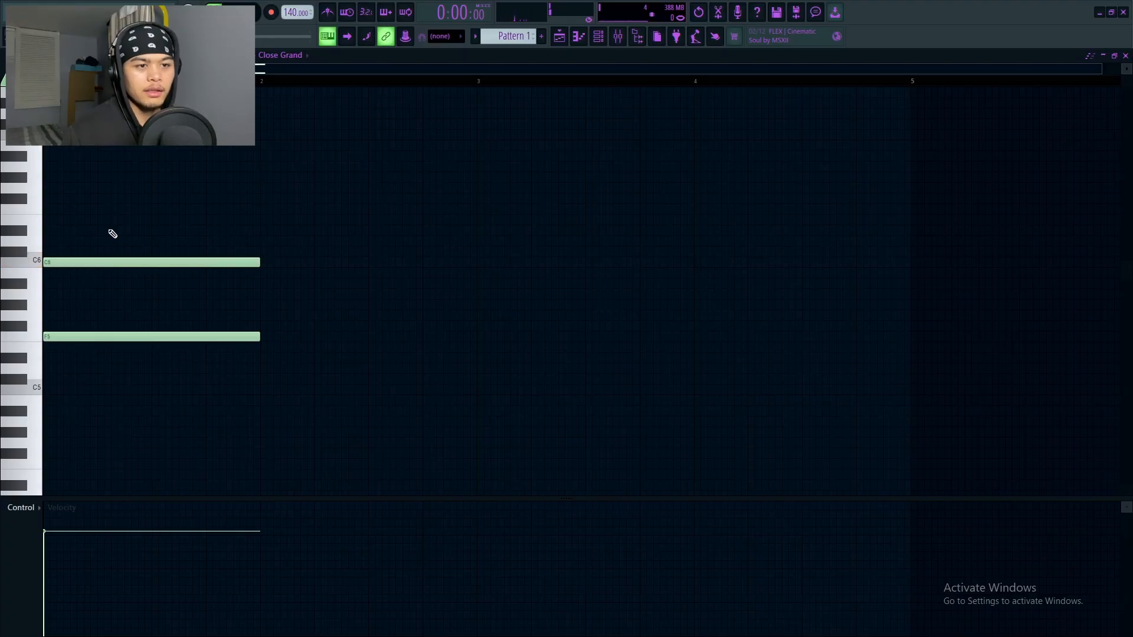
{"action": "left_click", "coordinate": [76, 304]}
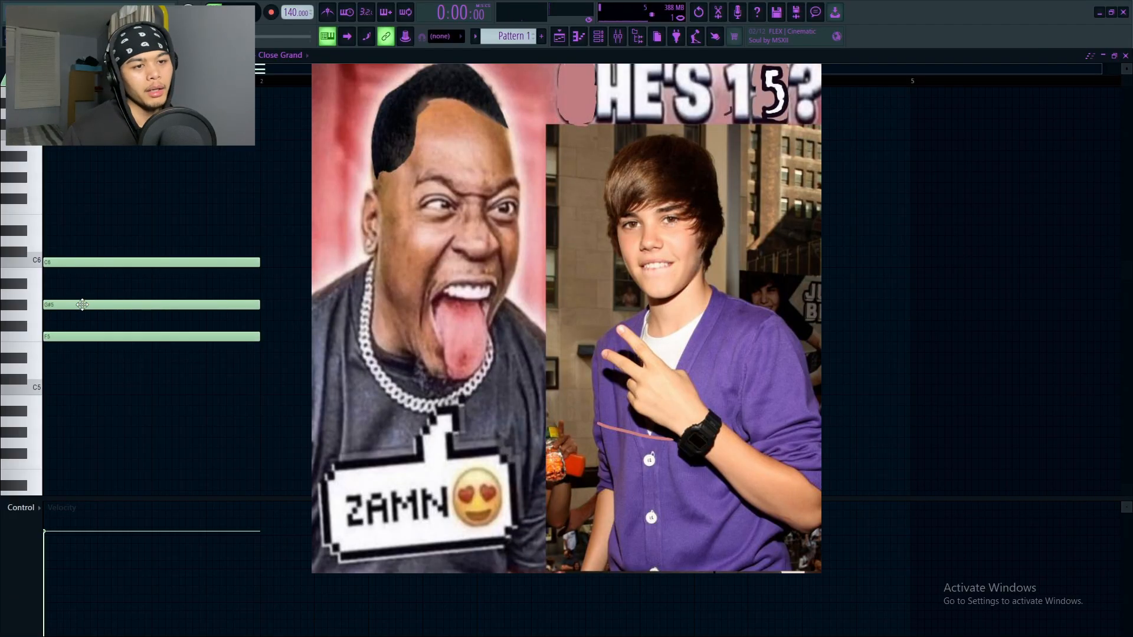
{"action": "left_click_drag", "start_coordinate": [79, 299], "coordinate": [106, 307]}
{"action": "key", "text": "space"}
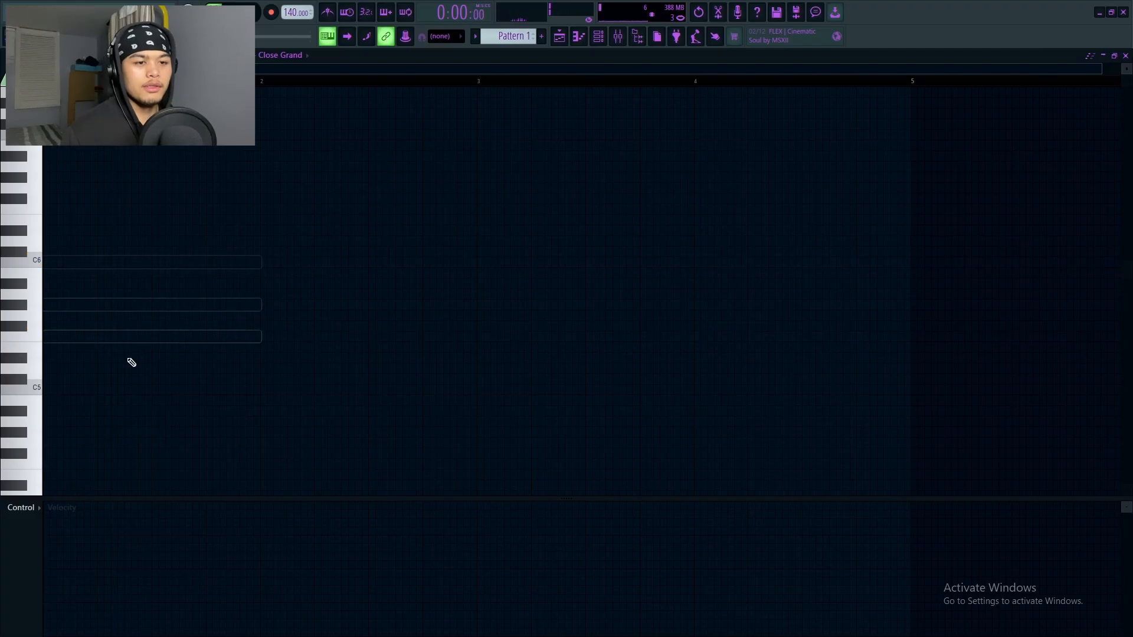
{"action": "scroll", "coordinate": [112, 317], "scroll_direction": "up", "scroll_amount": 2}
{"action": "scroll", "coordinate": [115, 317], "scroll_direction": "up", "scroll_amount": 1, "text": "ctrl"}
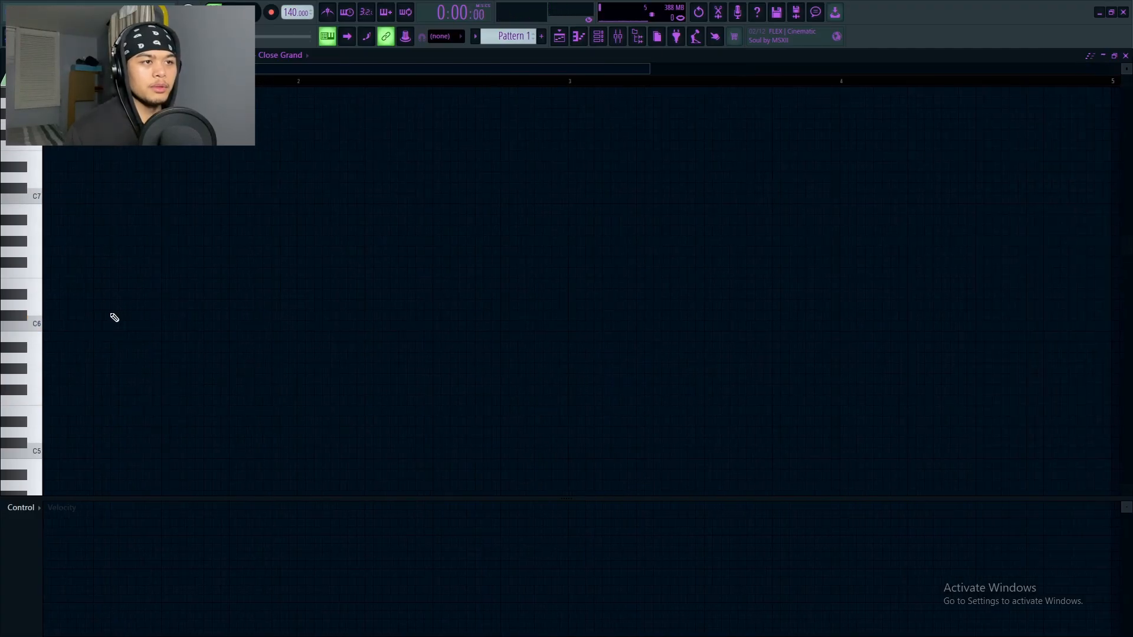
{"action": "scroll", "coordinate": [284, 82], "scroll_direction": "down", "scroll_amount": 2, "text": "ctrl"}
{"action": "scroll", "coordinate": [77, 168], "scroll_direction": "down", "scroll_amount": 1}
{"action": "scroll", "coordinate": [73, 201], "scroll_direction": "up", "scroll_amount": 2}
{"action": "scroll", "coordinate": [96, 184], "scroll_direction": "down", "scroll_amount": 3}
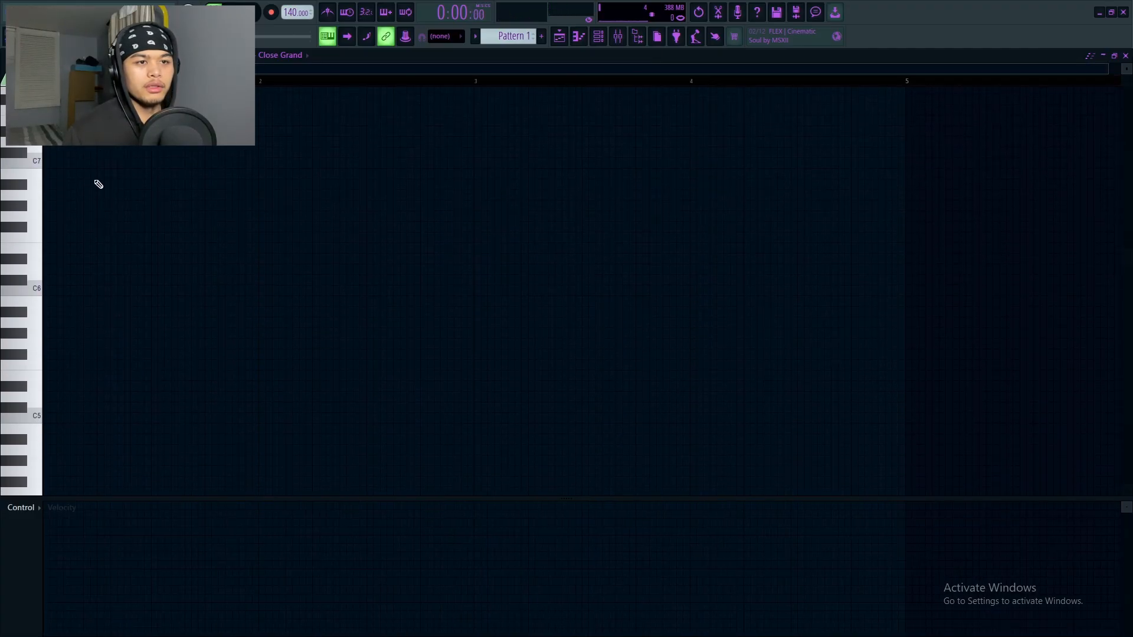
{"action": "scroll", "coordinate": [100, 181], "scroll_direction": "up", "scroll_amount": 2}
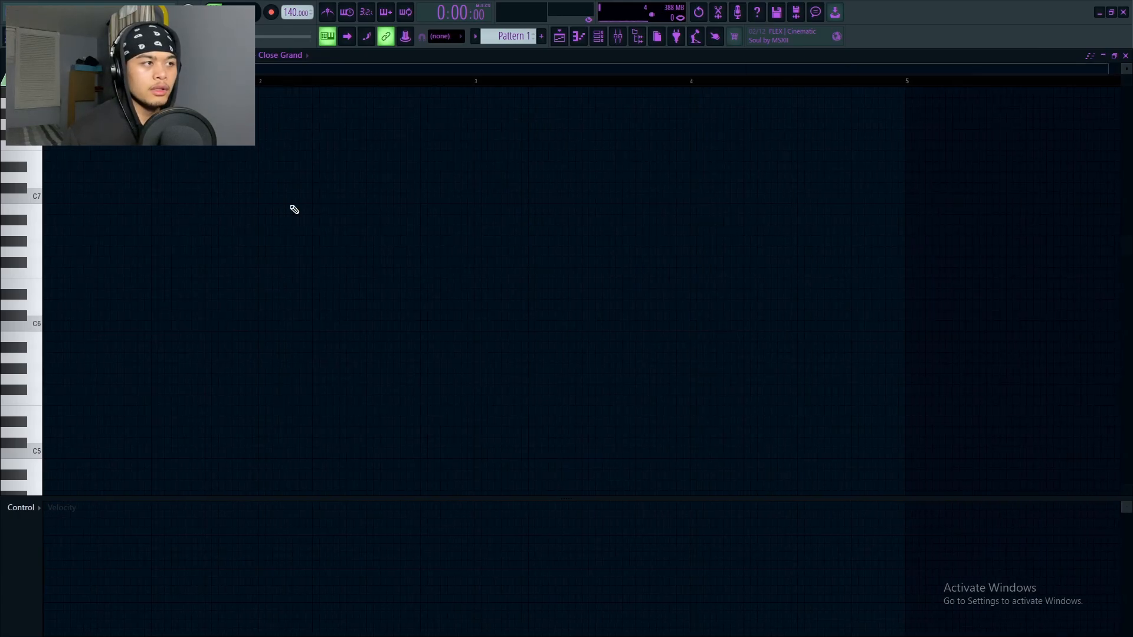
Draw a two-bar E5 note from the start followed by a two-bar A5 note, and play them
{"action": "scroll", "coordinate": [172, 227], "scroll_direction": "down", "scroll_amount": 1}
{"action": "scroll", "coordinate": [93, 261], "scroll_direction": "down", "scroll_amount": 1}
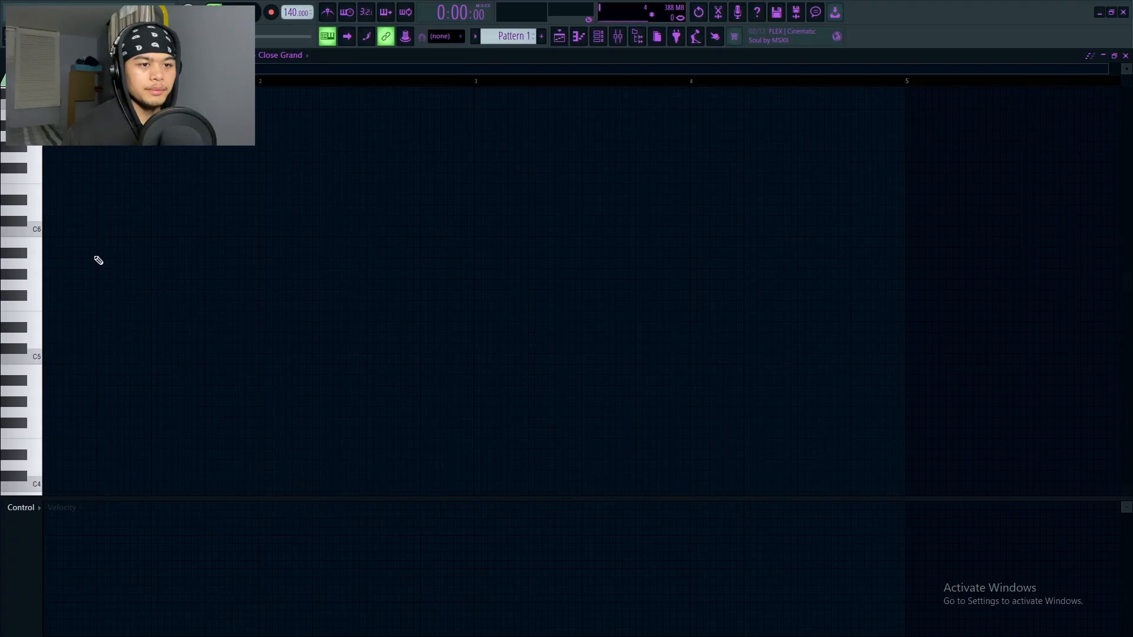
{"action": "left_click", "coordinate": [73, 347]}
{"action": "mouse_move", "coordinate": [150, 344]}
{"action": "left_mouse_down"}
{"action": "mouse_move", "coordinate": [139, 323]}
{"action": "mouse_move", "coordinate": [131, 349]}
{"action": "left_mouse_up"}
{"action": "left_click_drag", "start_coordinate": [561, 283], "coordinate": [568, 249]}
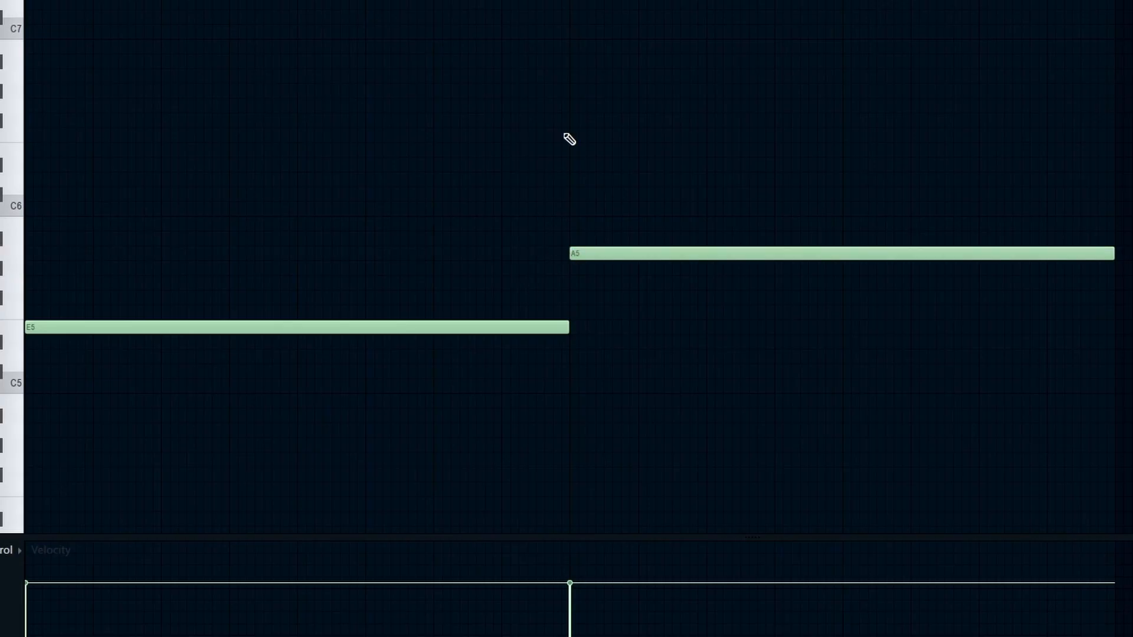
{"action": "key", "text": "space"}
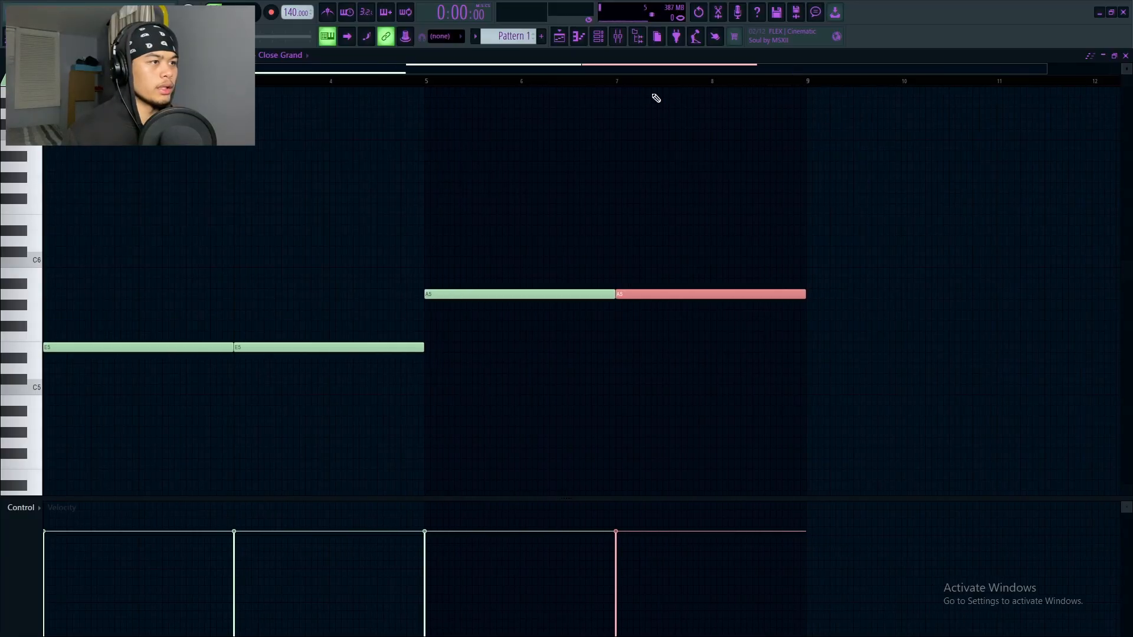
Deselect the last A5 note and clear the time selection on the piano roll timeline
{"action": "left_click", "coordinate": [658, 96], "text": "ctrl"}
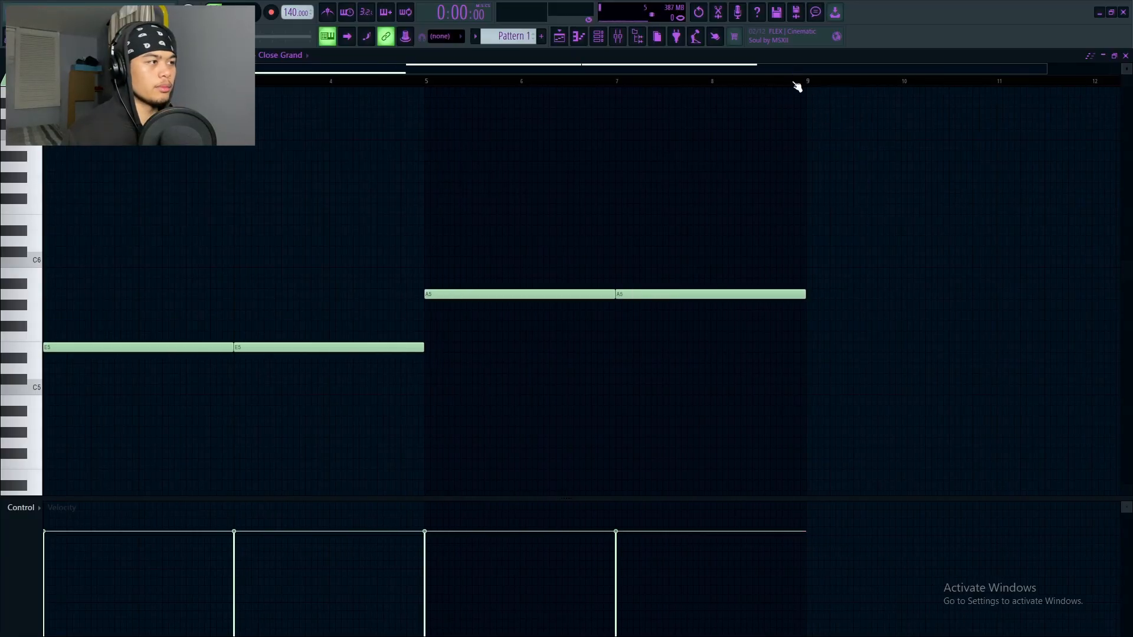
{"action": "left_click_drag", "start_coordinate": [801, 84], "coordinate": [106, 155]}
{"action": "double_click", "coordinate": [637, 82]}
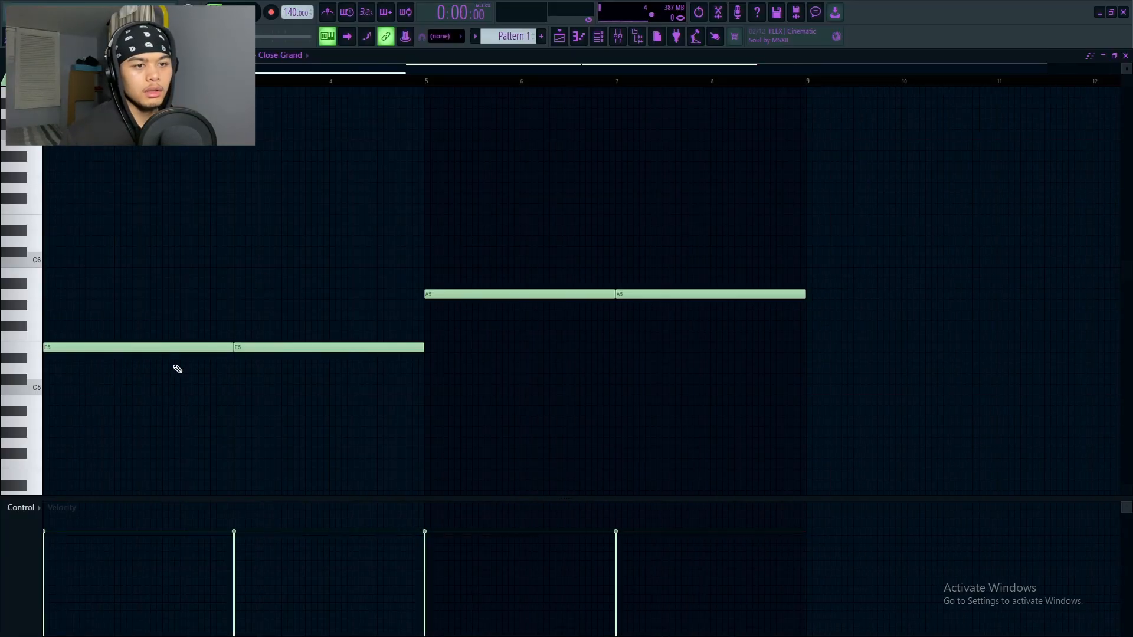
{"action": "scroll", "coordinate": [67, 266], "scroll_direction": "up", "scroll_amount": 2}
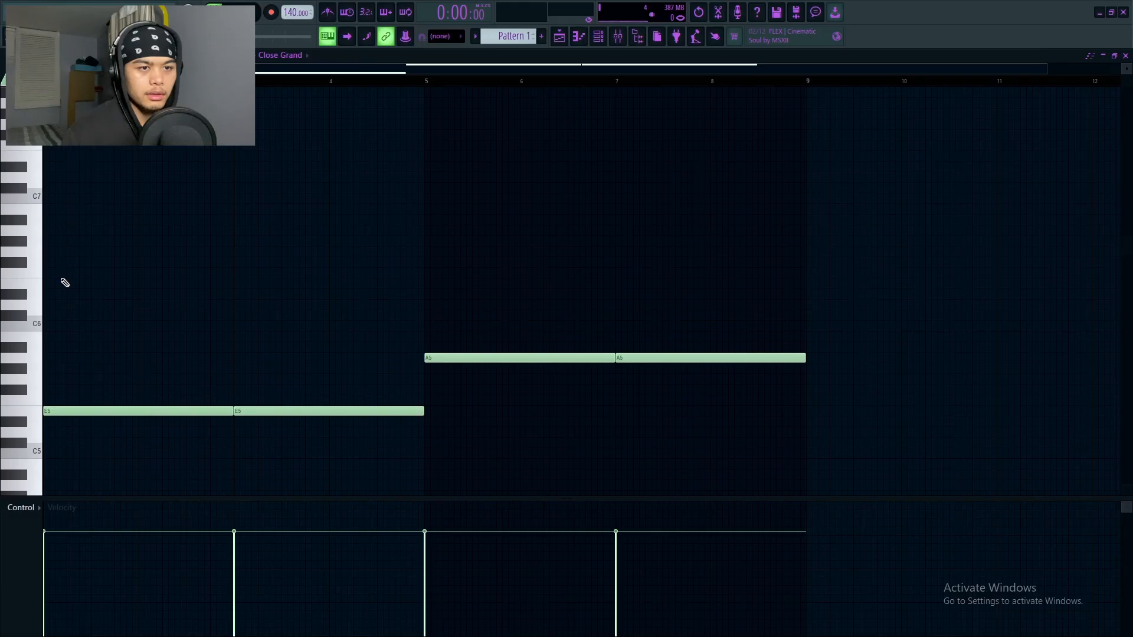
Draw a one-beat A6 note at the start above the E5 bass note and play it
{"action": "key", "text": "space"}
{"action": "key", "text": "space"}
{"action": "left_click_drag", "start_coordinate": [58, 253], "coordinate": [2, 231]}
{"action": "key", "text": "space"}
{"action": "key", "text": "space"}
{"action": "left_click_drag", "start_coordinate": [230, 231], "coordinate": [69, 231]}
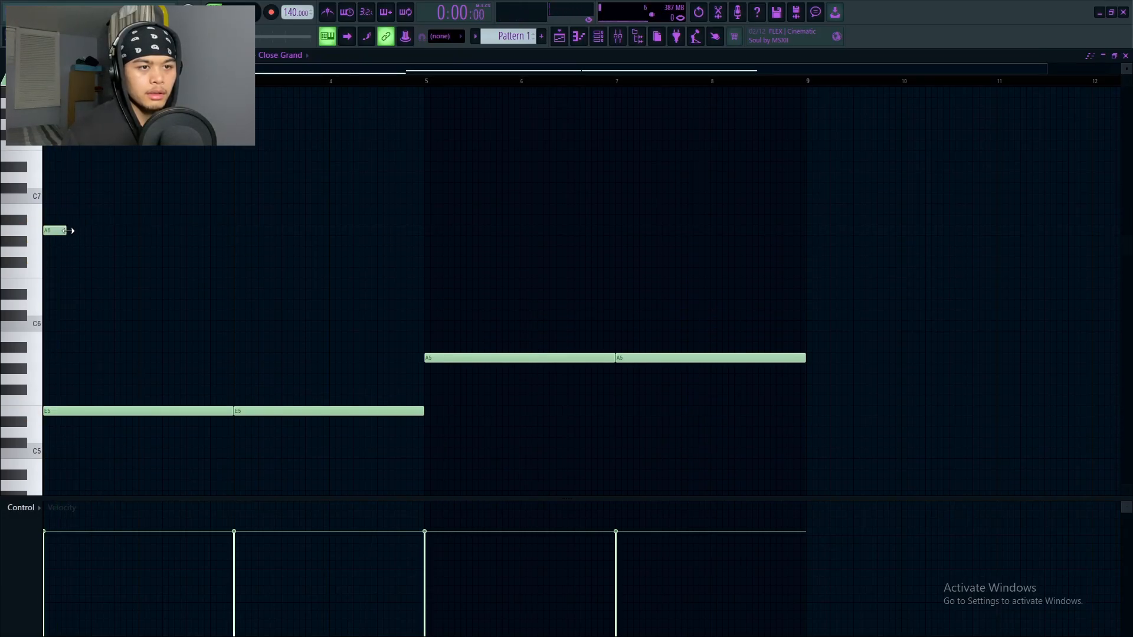
{"action": "scroll", "coordinate": [76, 244], "scroll_direction": "up", "scroll_amount": 2}
{"action": "key", "text": "space"}
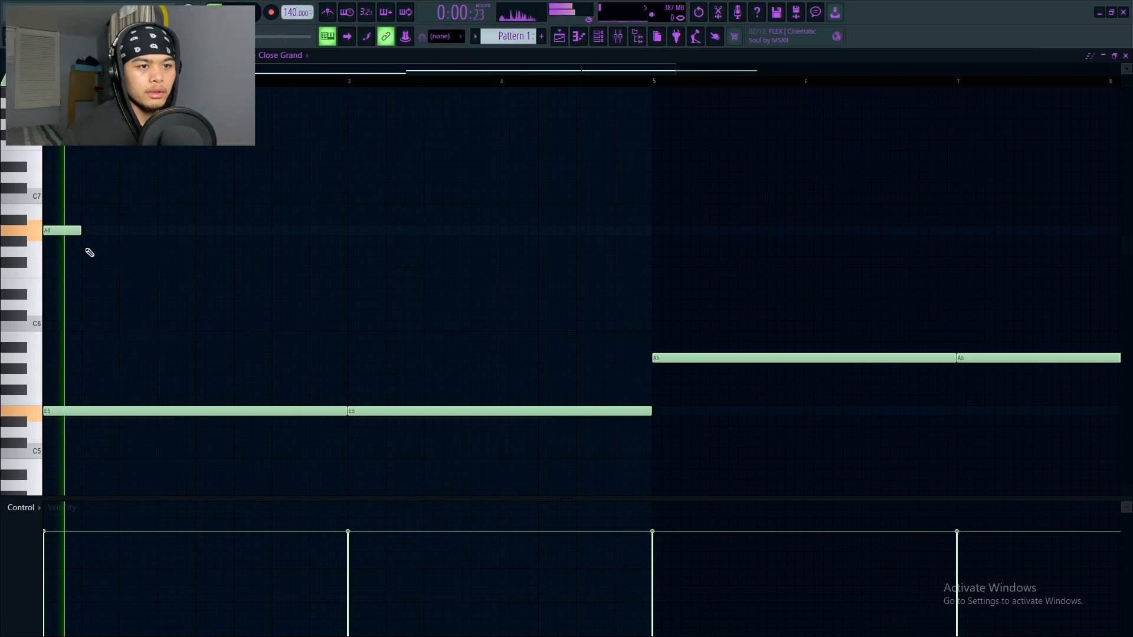
{"action": "key", "text": "space"}
Add a one-beat B6 note followed by a one-beat G6 note after A6, and play the melody
{"action": "left_click", "coordinate": [83, 241]}
{"action": "left_click_drag", "start_coordinate": [79, 245], "coordinate": [82, 205]}
{"action": "key", "text": "space"}
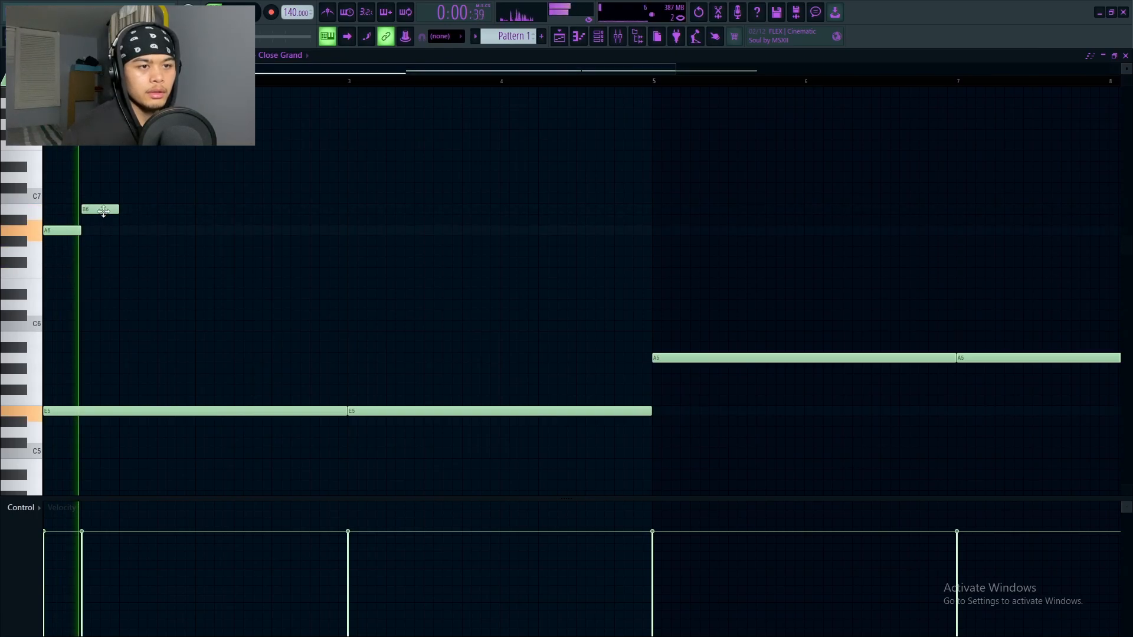
{"action": "key", "text": "space"}
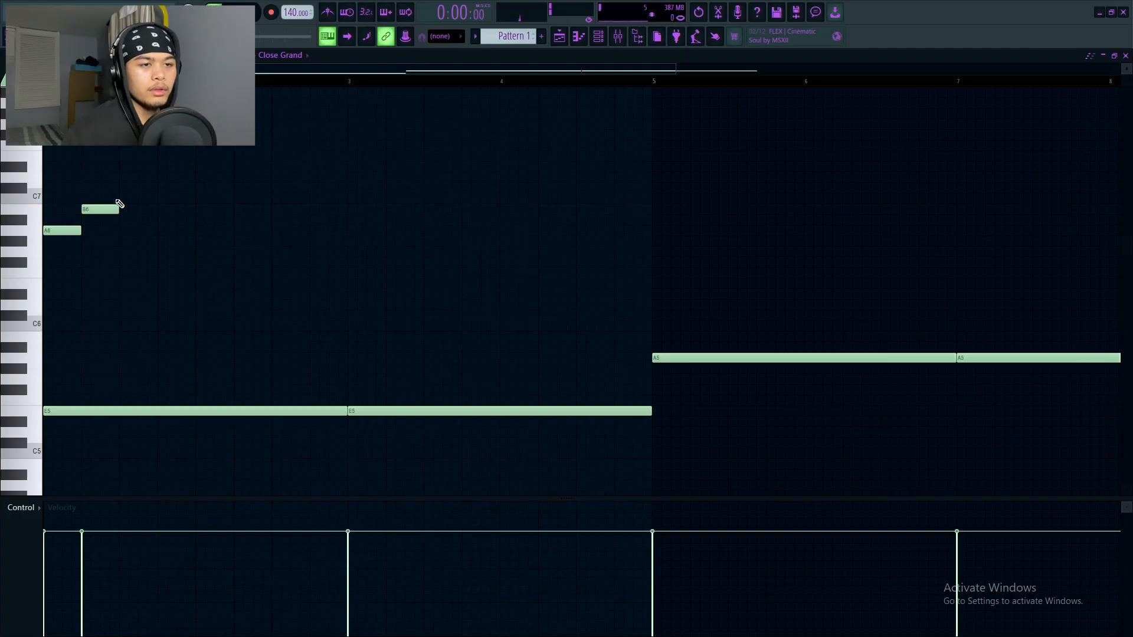
{"action": "left_click_drag", "start_coordinate": [121, 201], "coordinate": [120, 255]}
{"action": "key", "text": "space"}
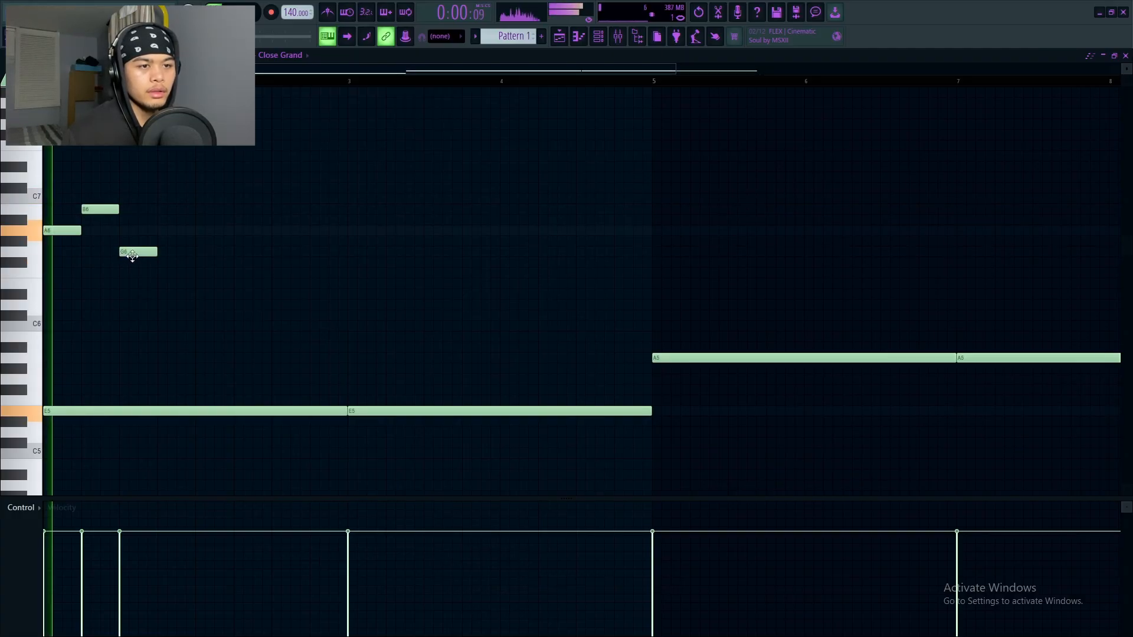
{"action": "key", "text": "space"}
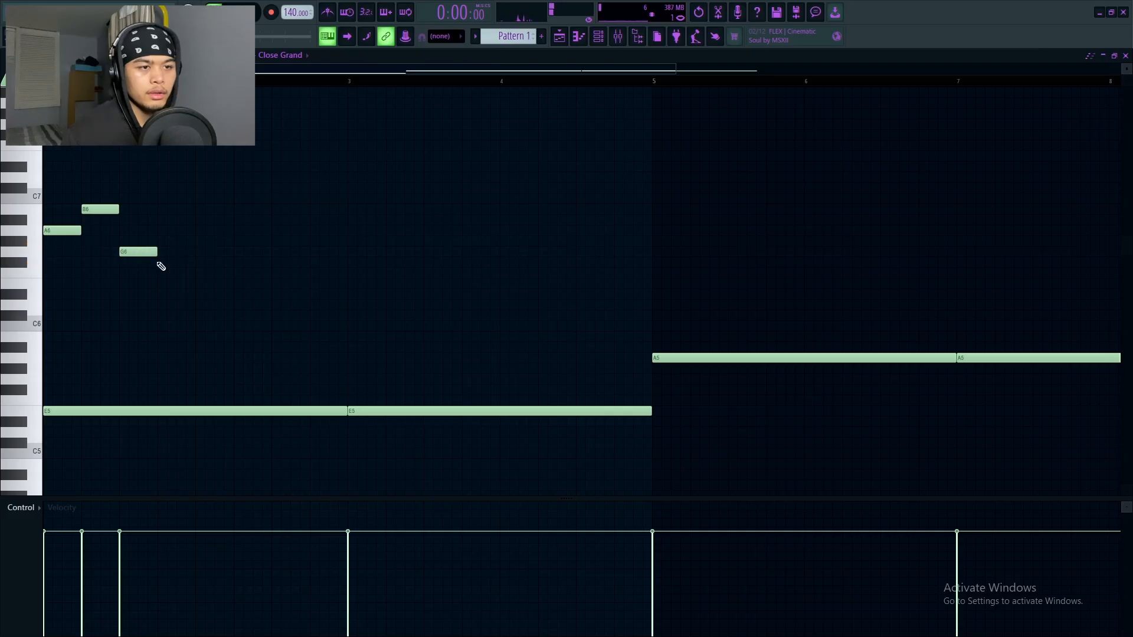
Continue the melody downward with one-beat F#6, E6 and D6 notes, and play it from the start
{"action": "left_click", "coordinate": [157, 262]}
{"action": "left_click", "coordinate": [220, 250]}
{"action": "right_click", "coordinate": [221, 250]}
{"action": "left_click", "coordinate": [184, 261]}
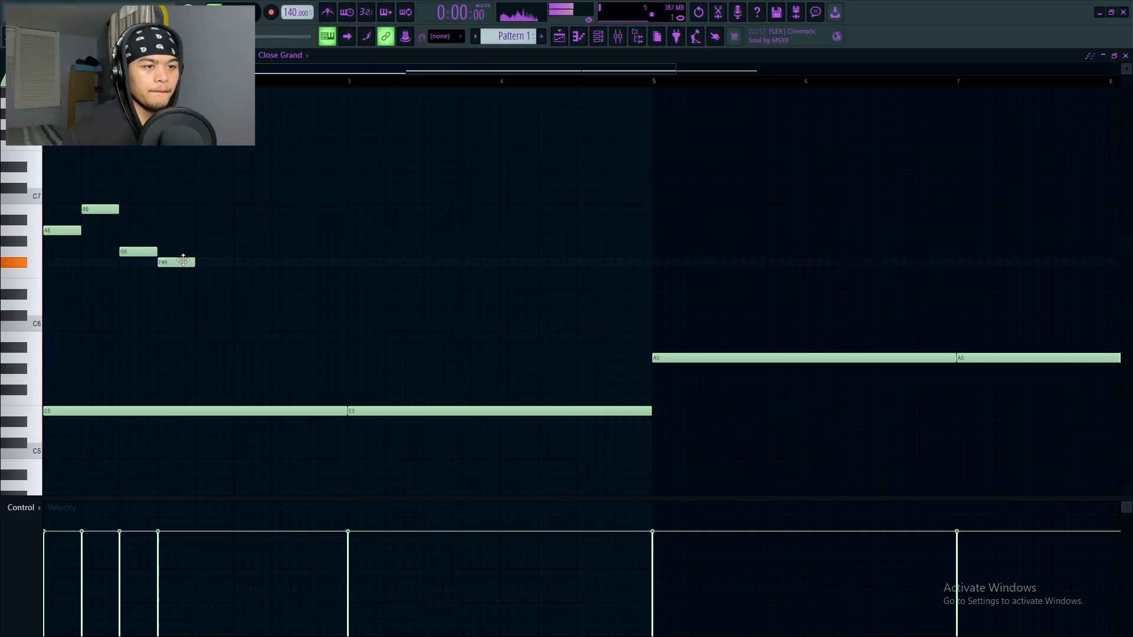
{"action": "left_click_drag", "start_coordinate": [195, 273], "coordinate": [238, 310]}
{"action": "key", "text": "space"}
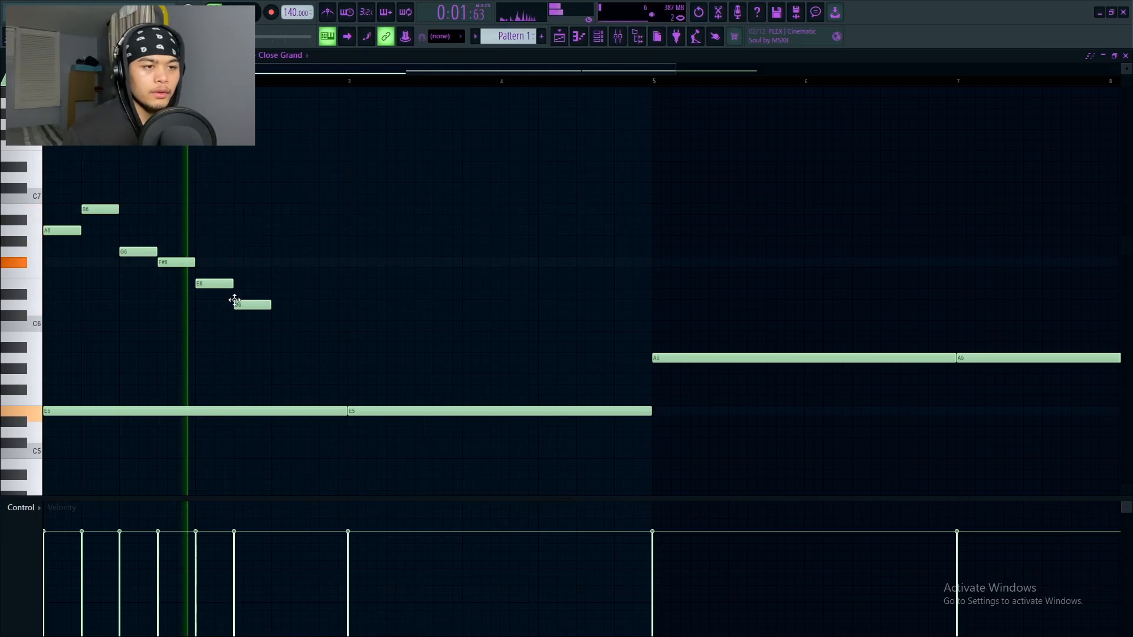
{"action": "key", "text": "space"}
{"action": "left_click", "coordinate": [263, 304]}
{"action": "key", "text": "space"}
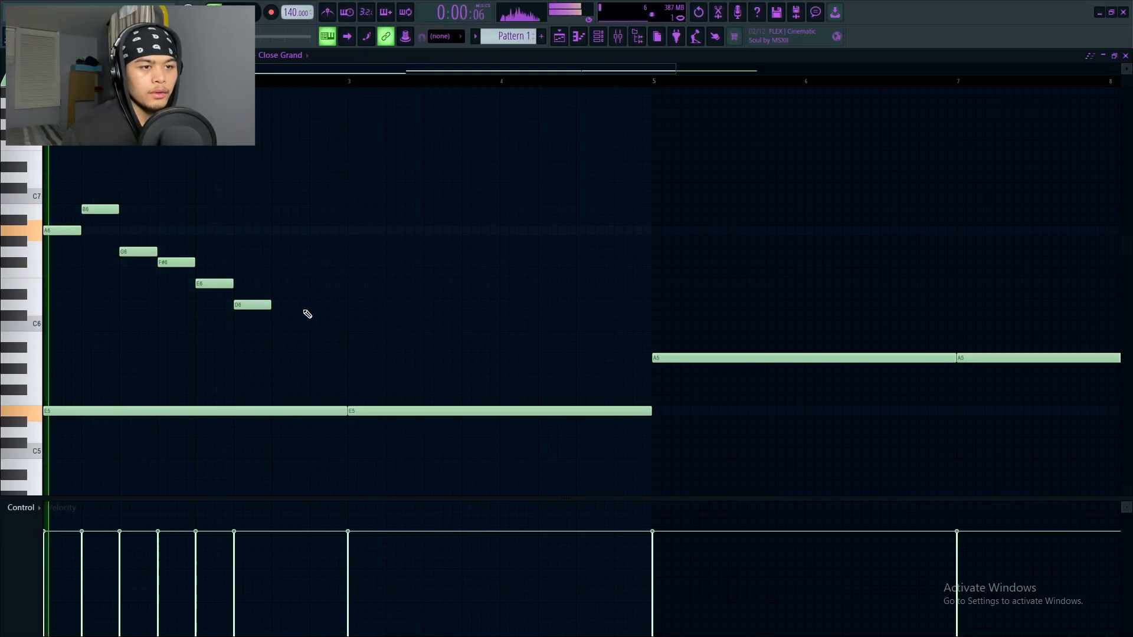
Lengthen the F#6 note to two beats and replace the notes after it with a one-beat E6
{"action": "right_click", "coordinate": [260, 305]}
{"action": "right_click", "coordinate": [220, 286]}
{"action": "key", "text": "space"}
{"action": "left_click_drag", "start_coordinate": [193, 265], "coordinate": [228, 285]}
{"action": "key", "text": "space"}
{"action": "key", "text": "space"}
{"action": "key", "text": "space"}
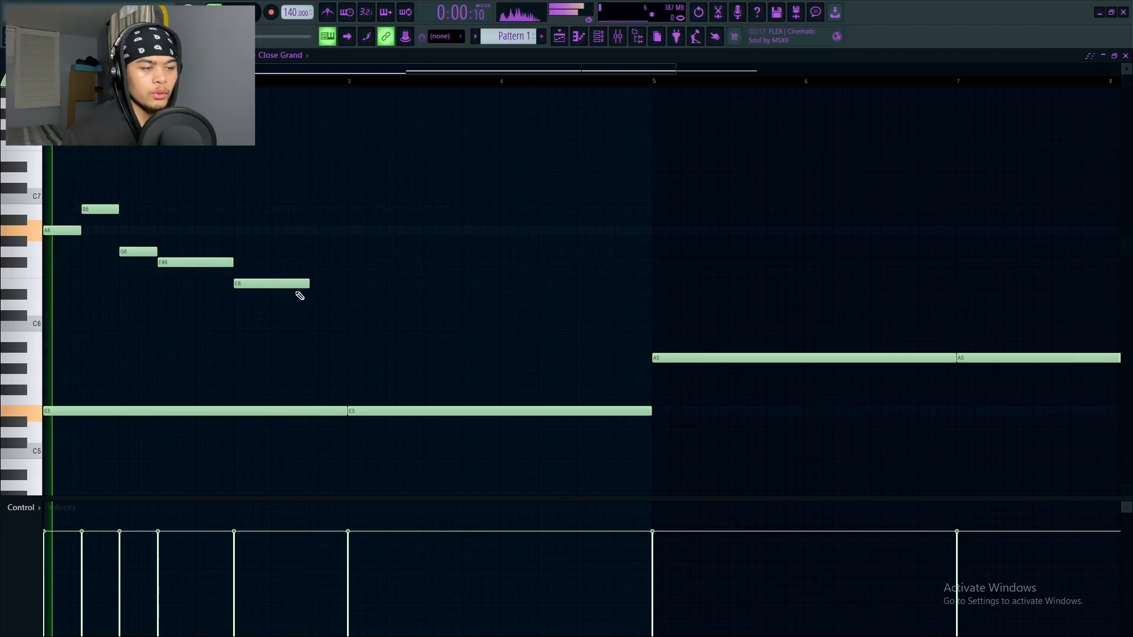
{"action": "left_click_drag", "start_coordinate": [309, 282], "coordinate": [272, 284]}
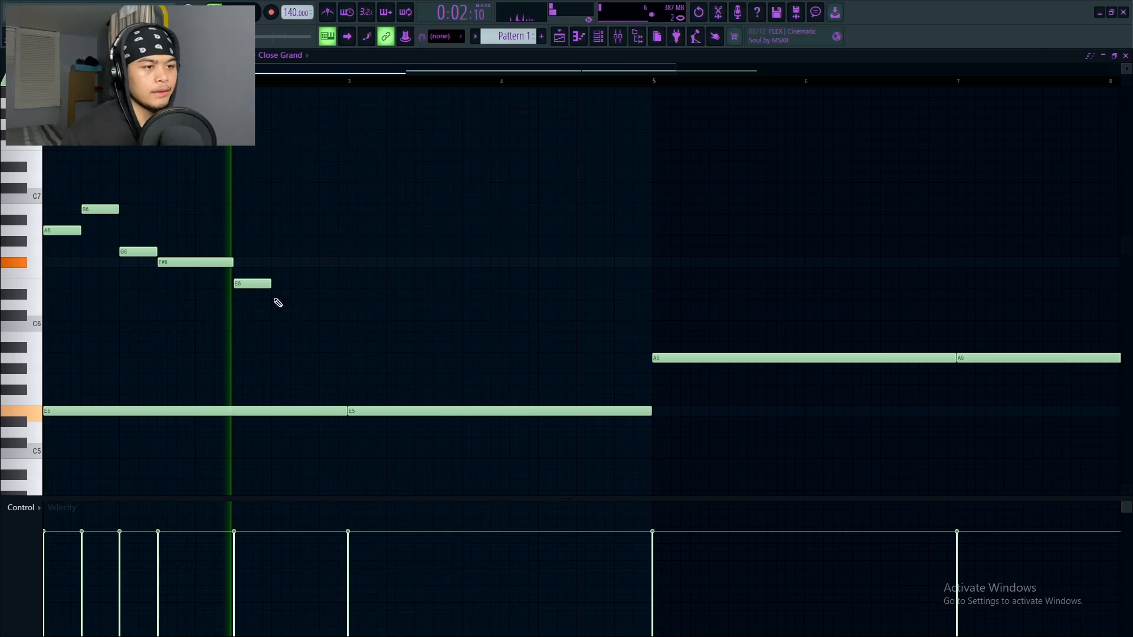
{"action": "key", "text": "space"}
Add a one-beat D6 note and try E6 instead of C#6 as the final note of the two-bar phrase
{"action": "left_click", "coordinate": [274, 297]}
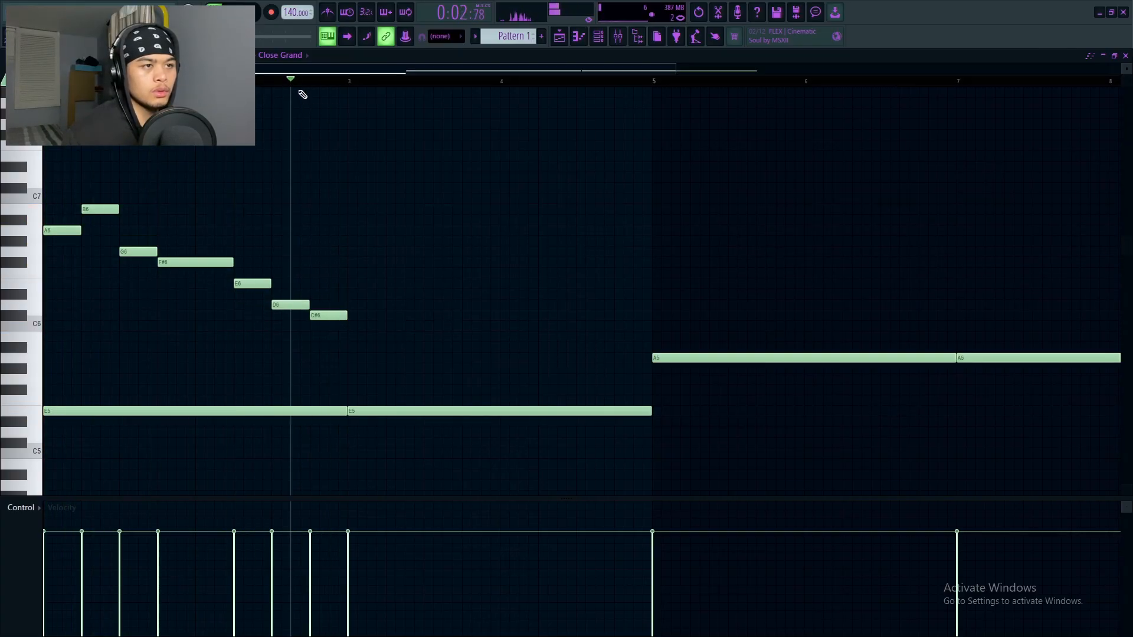
{"action": "key", "text": "space"}
{"action": "right_click", "coordinate": [329, 318]}
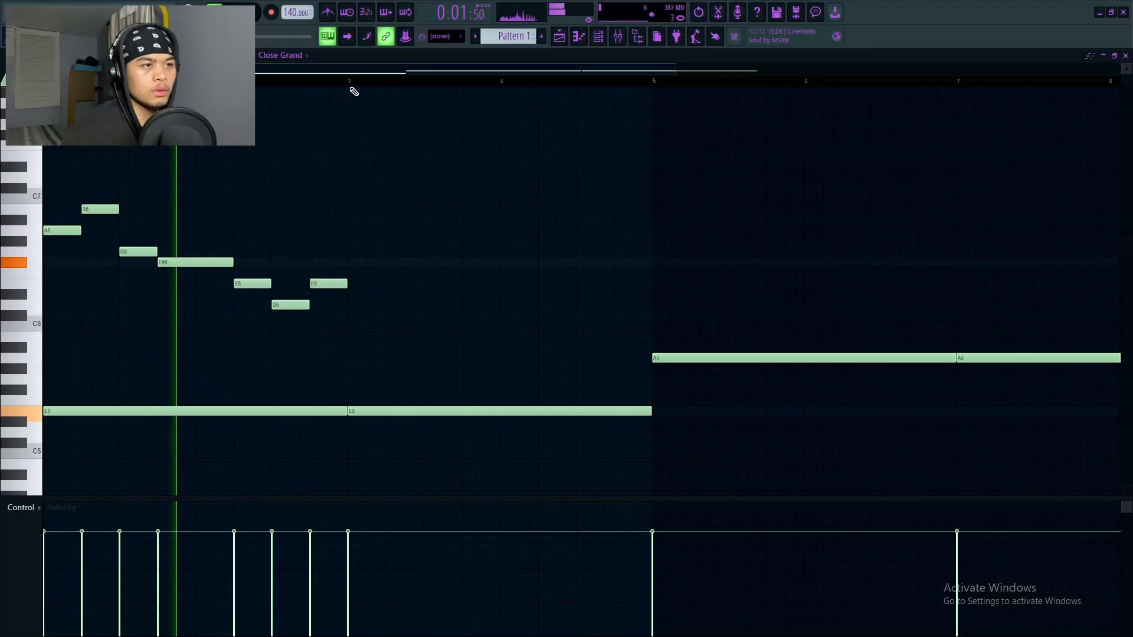
{"action": "scroll", "coordinate": [356, 88], "scroll_direction": "down", "scroll_amount": 2}
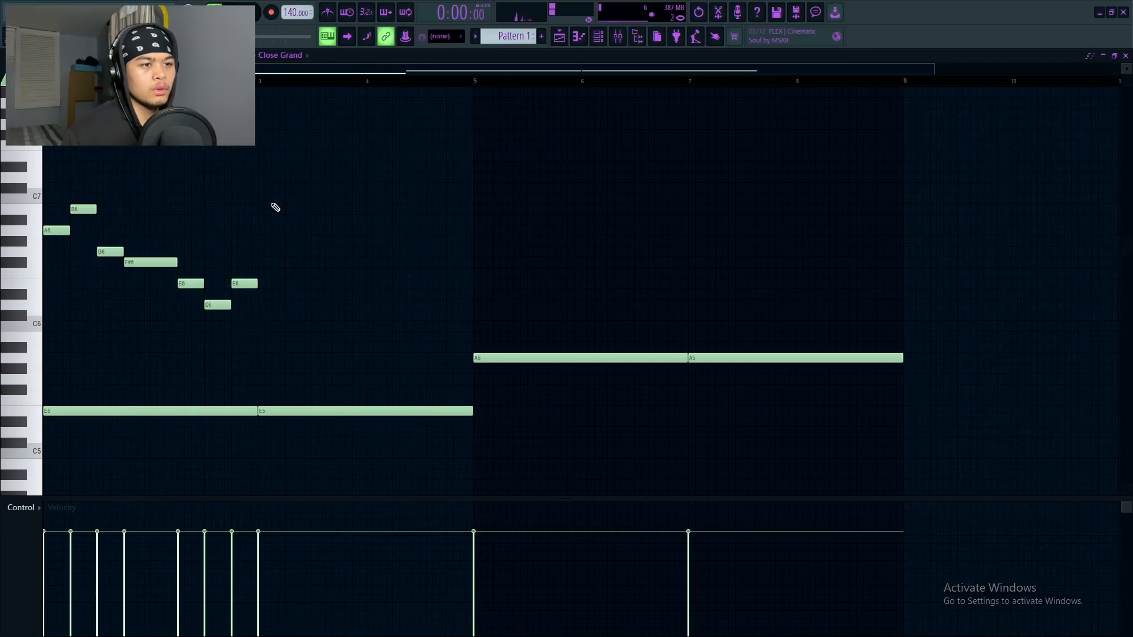
{"action": "scroll", "coordinate": [356, 88], "scroll_direction": "up", "scroll_amount": 2}
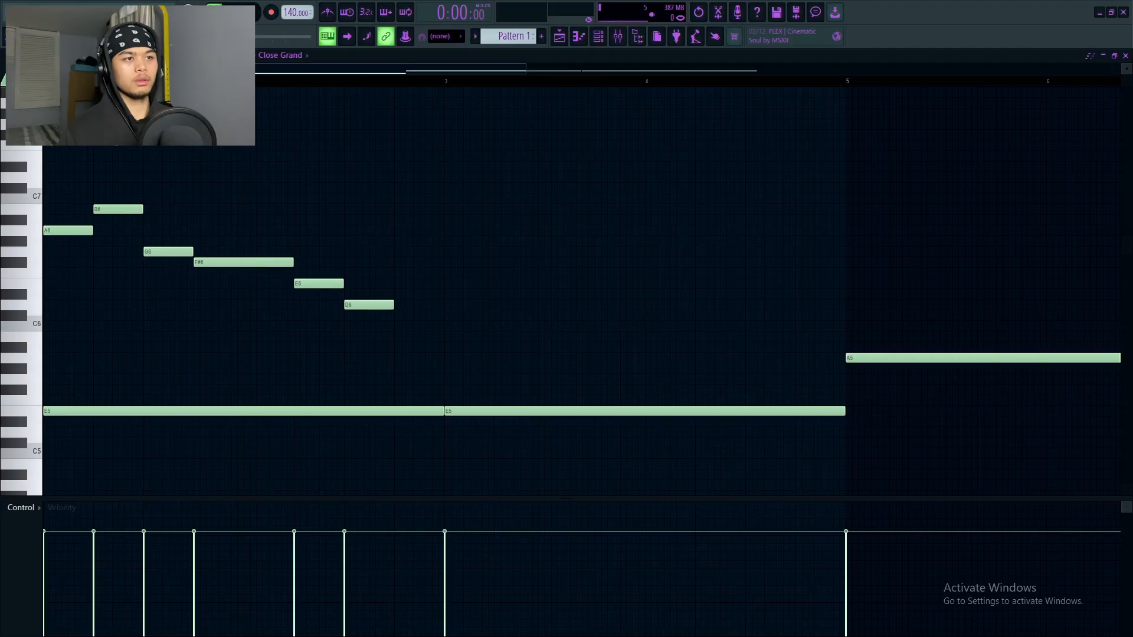
{"action": "scroll", "coordinate": [138, 246], "scroll_direction": "down", "scroll_amount": 2}
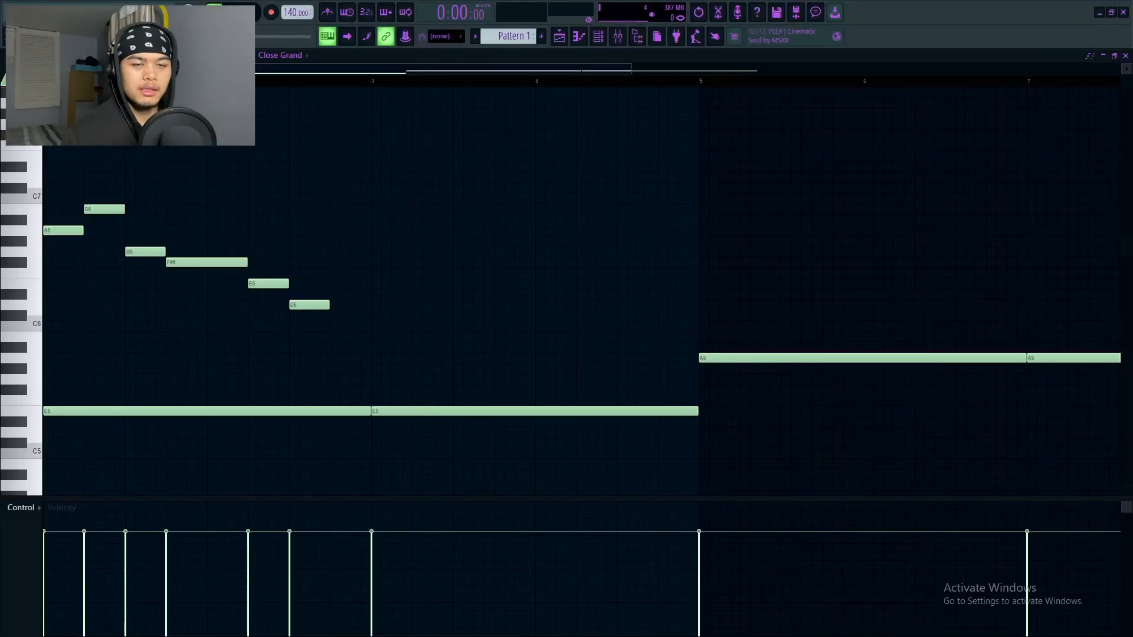
{"action": "scroll", "coordinate": [582, 291], "scroll_direction": "down", "scroll_amount": 2}
{"action": "scroll", "coordinate": [582, 292], "scroll_direction": "up", "scroll_amount": 3}
{"action": "scroll", "coordinate": [581, 291], "scroll_direction": "down", "scroll_amount": 3}
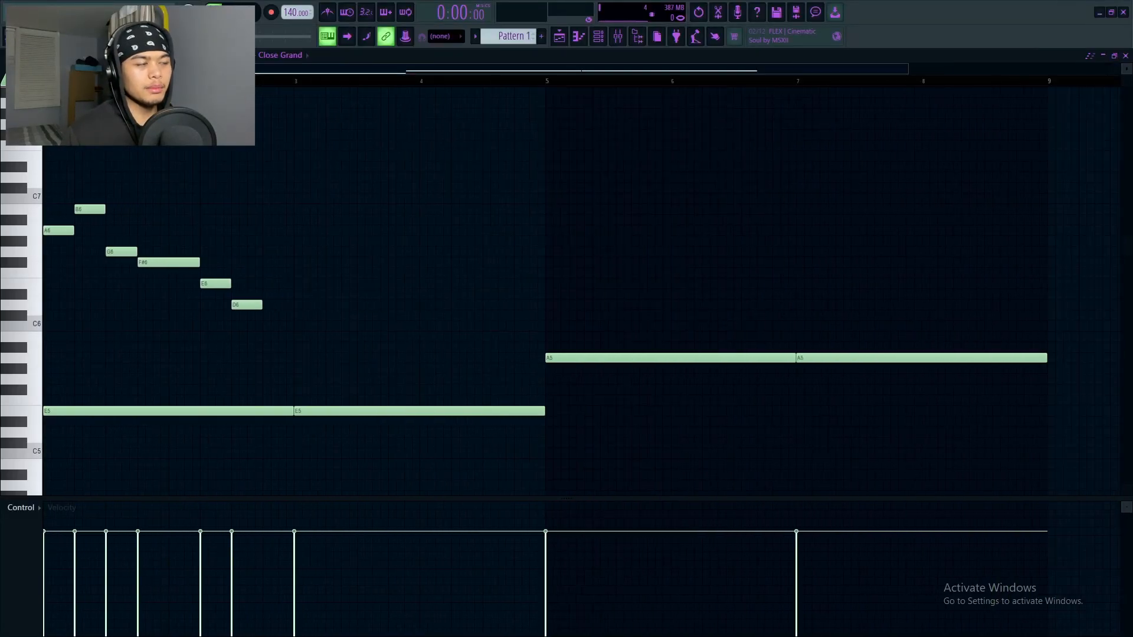
{"action": "scroll", "coordinate": [582, 292], "scroll_direction": "up", "scroll_amount": 3}
{"action": "scroll", "coordinate": [581, 292], "scroll_direction": "down", "scroll_amount": 2}
{"action": "scroll", "coordinate": [582, 292], "scroll_direction": "up", "scroll_amount": 2}
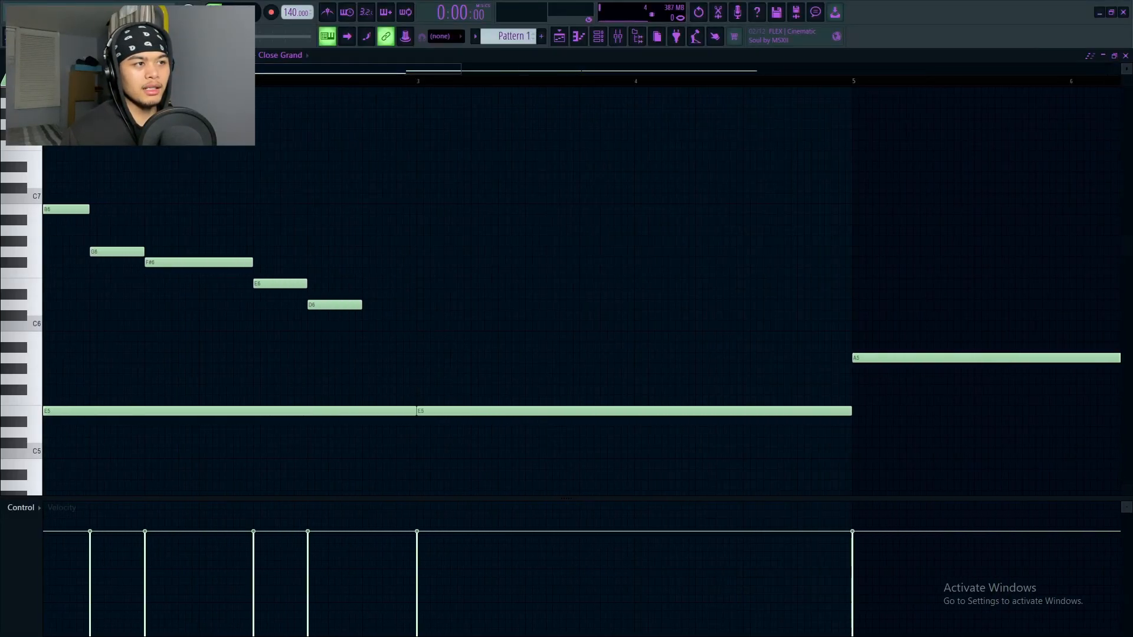
{"action": "scroll", "coordinate": [582, 292], "scroll_direction": "up", "scroll_amount": 1}
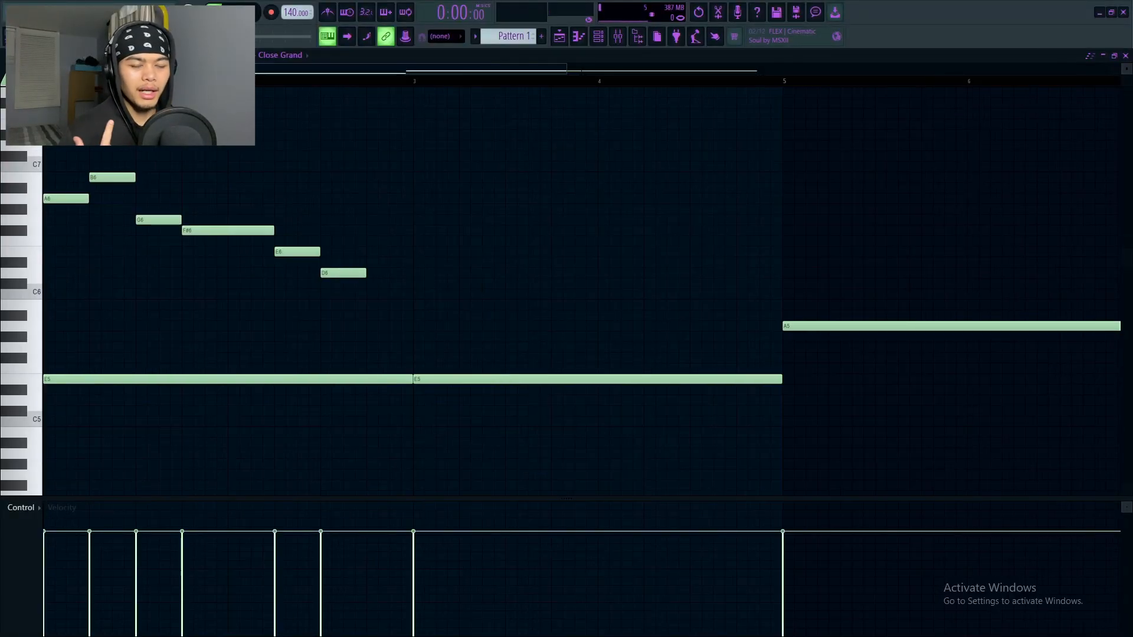
{"action": "scroll", "coordinate": [212, 291], "scroll_direction": "down", "scroll_amount": 1}
{"action": "scroll", "coordinate": [213, 291], "scroll_direction": "up", "scroll_amount": 1}
Draw a one-beat C#6 note after D6 to end the two-bar melody, and play the phrase
{"action": "left_click", "coordinate": [113, 177]}
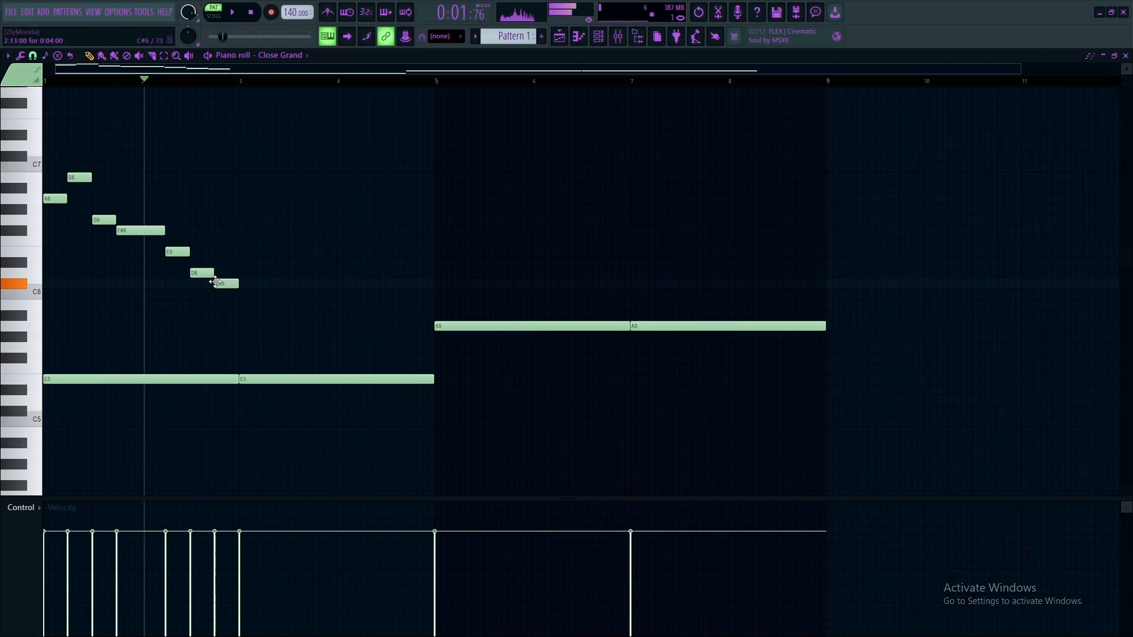
{"action": "key", "text": "space"}
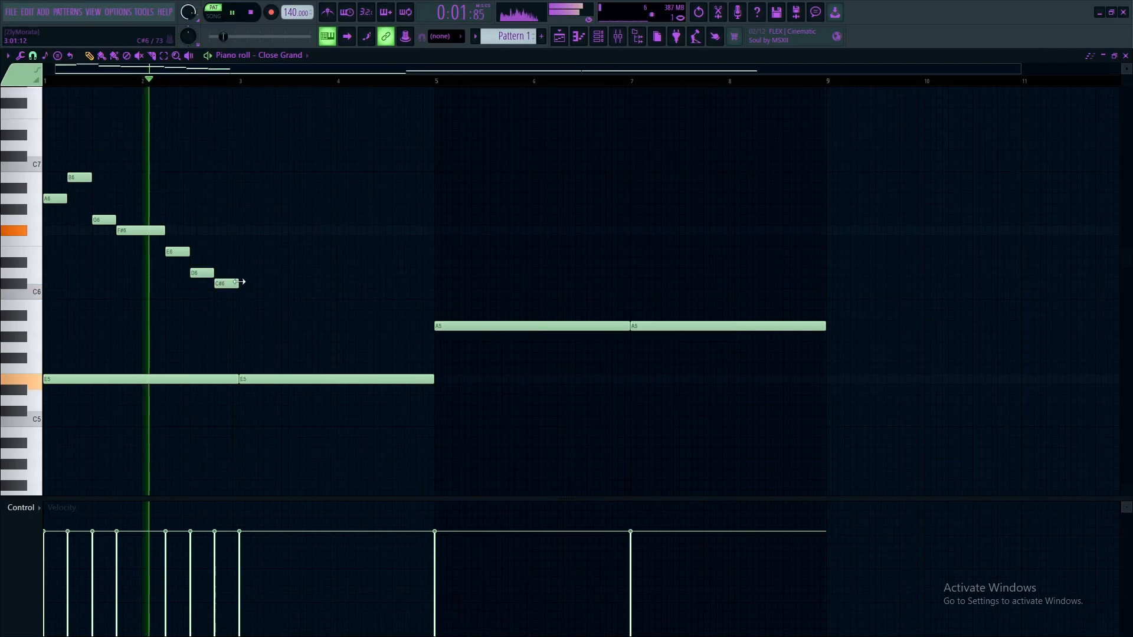
{"action": "key", "text": "space"}
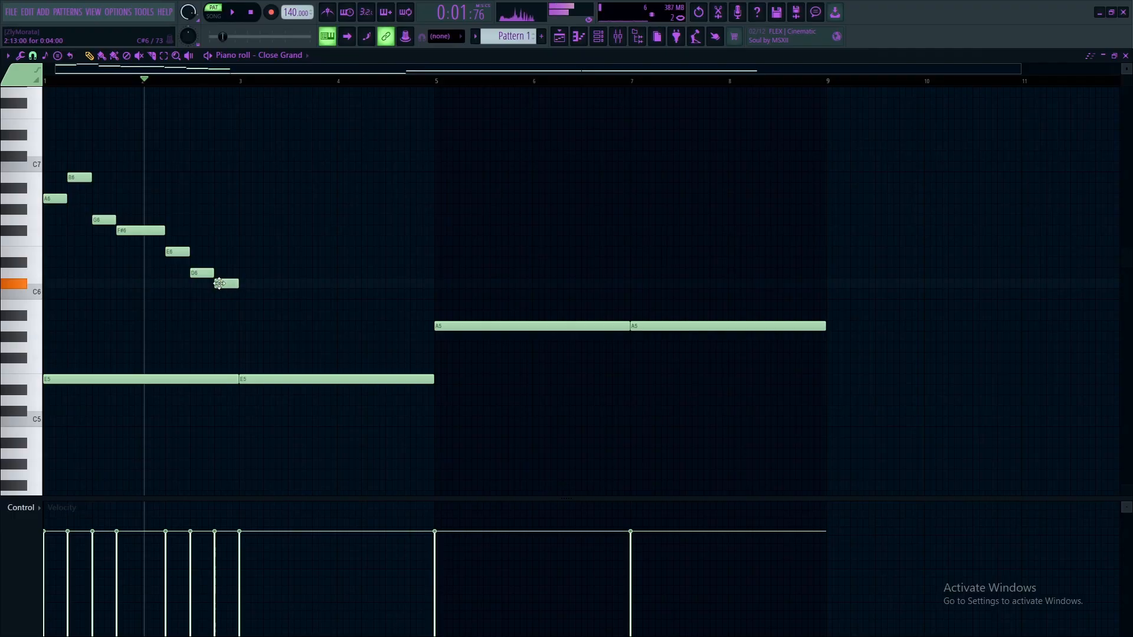
Select the two-bar melody, duplicate it three times to fill all eight bars, and play it back
{"action": "left_click_drag", "start_coordinate": [267, 288], "coordinate": [44, 130]}
{"action": "key", "text": "ctrl+b"}
{"action": "key", "text": "ctrl+b"}
{"action": "key", "text": "ctrl+b"}
{"action": "left_click", "coordinate": [508, 150], "text": "ctrl"}
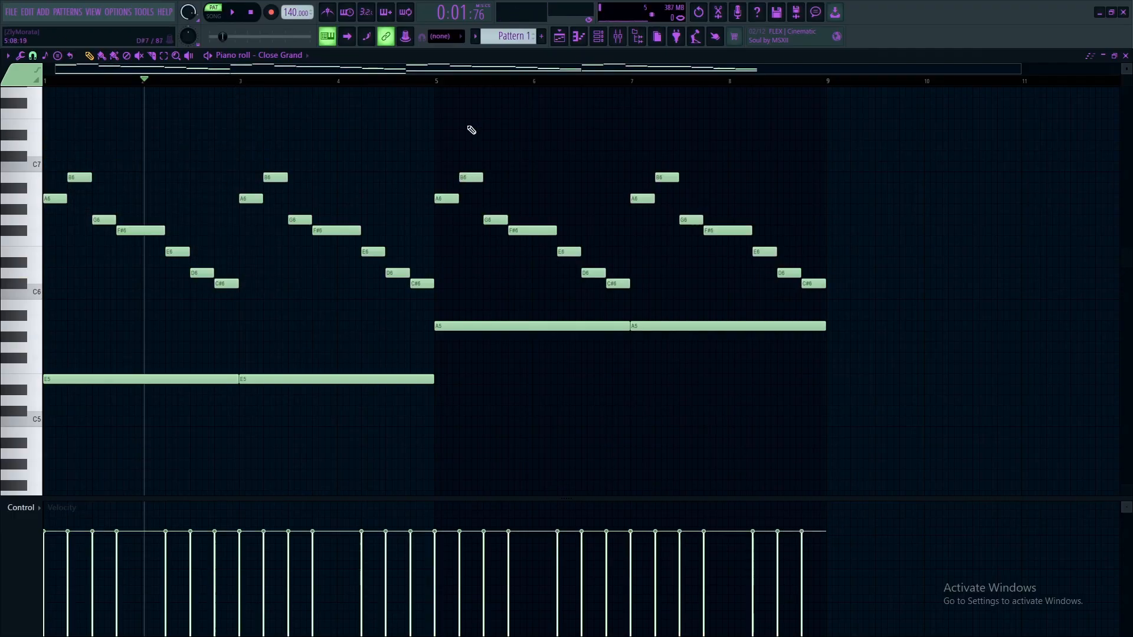
{"action": "scroll", "coordinate": [303, 83], "scroll_direction": "down", "scroll_amount": 1}
{"action": "scroll", "coordinate": [300, 82], "scroll_direction": "up", "scroll_amount": 3}
{"action": "scroll", "coordinate": [300, 83], "scroll_direction": "down", "scroll_amount": 3}
{"action": "key", "text": "space"}
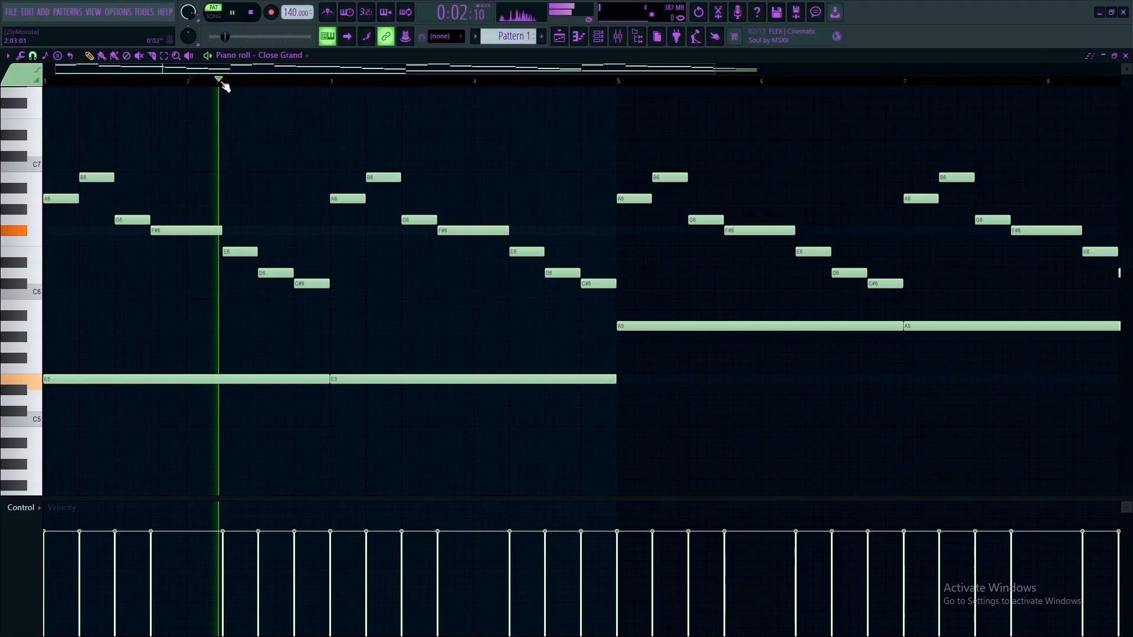
{"action": "key", "text": "space"}
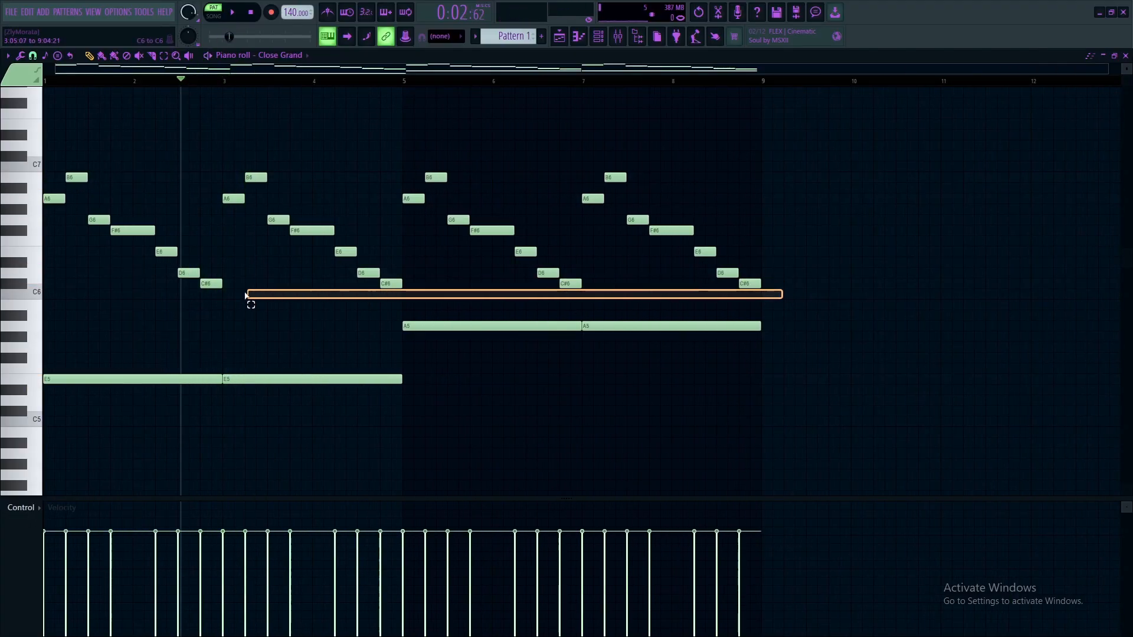
Move the C#6 notes ending each melody phrase down to B5 and listen to the result
{"action": "left_click_drag", "start_coordinate": [246, 296], "coordinate": [213, 307]}
{"action": "key", "text": "space"}
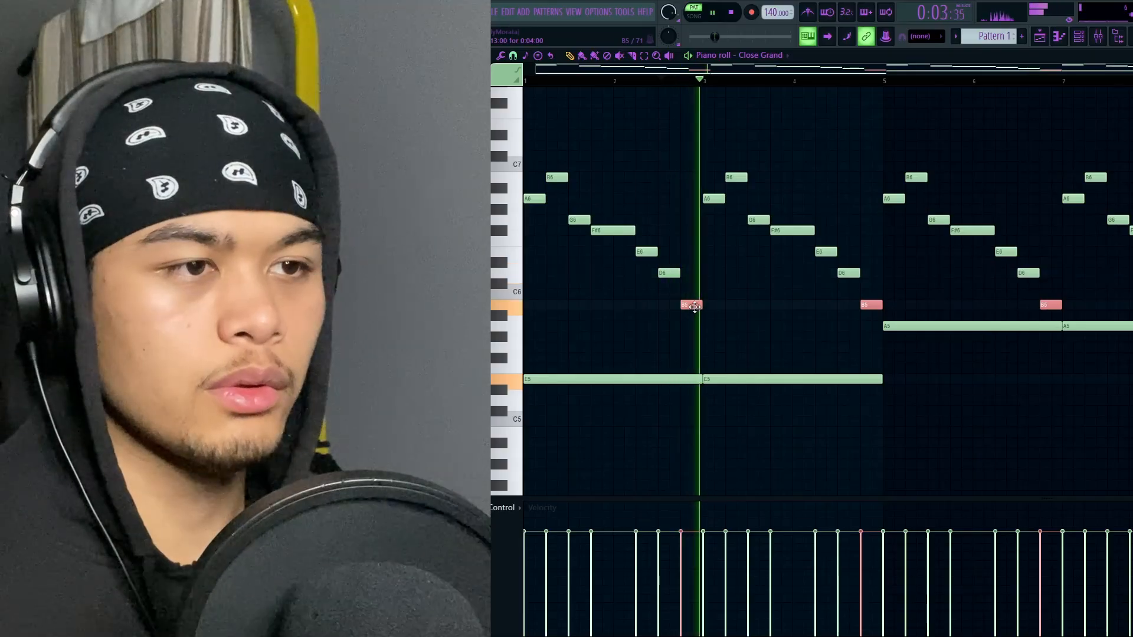
{"action": "left_click", "coordinate": [309, 284]}
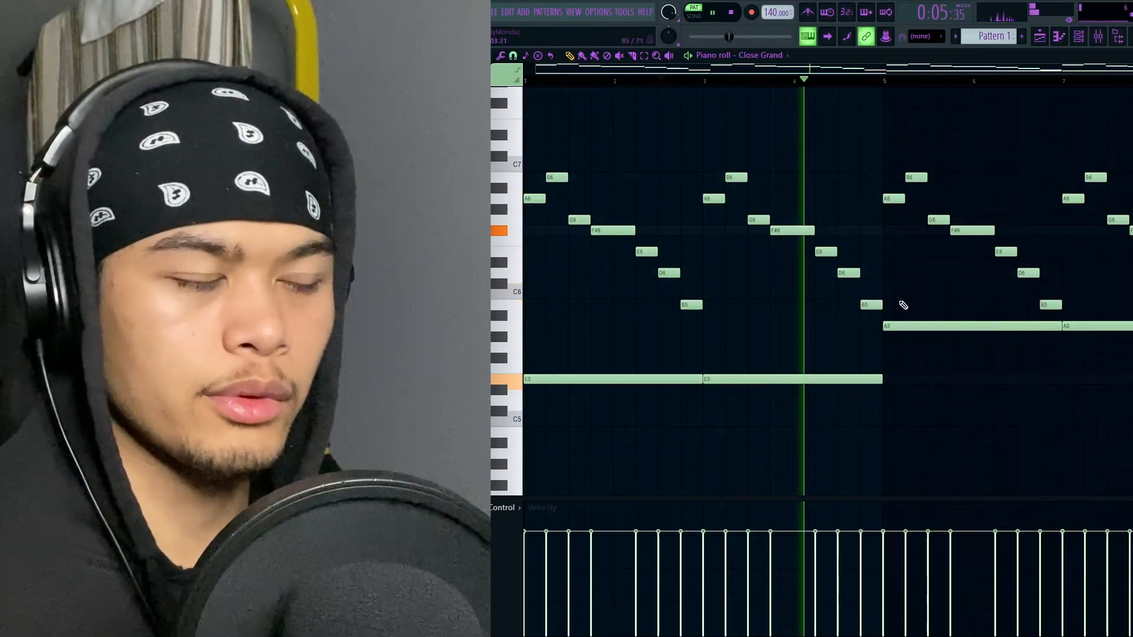
{"action": "scroll", "coordinate": [901, 304], "scroll_direction": "down", "scroll_amount": 3}
{"action": "scroll", "coordinate": [901, 304], "scroll_direction": "up", "scroll_amount": 3}
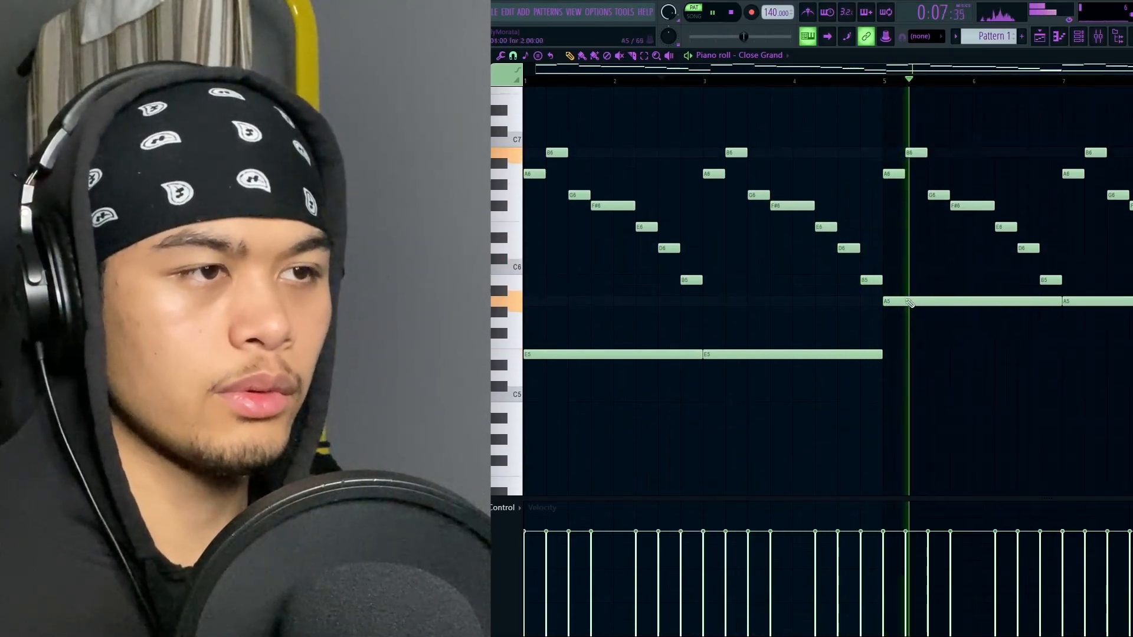
{"action": "key", "text": "space"}
Transpose both A5 bass notes down an octave to A4 and play the pattern from around bar 5
{"action": "left_click_drag", "start_coordinate": [1132, 362], "coordinate": [991, 324]}
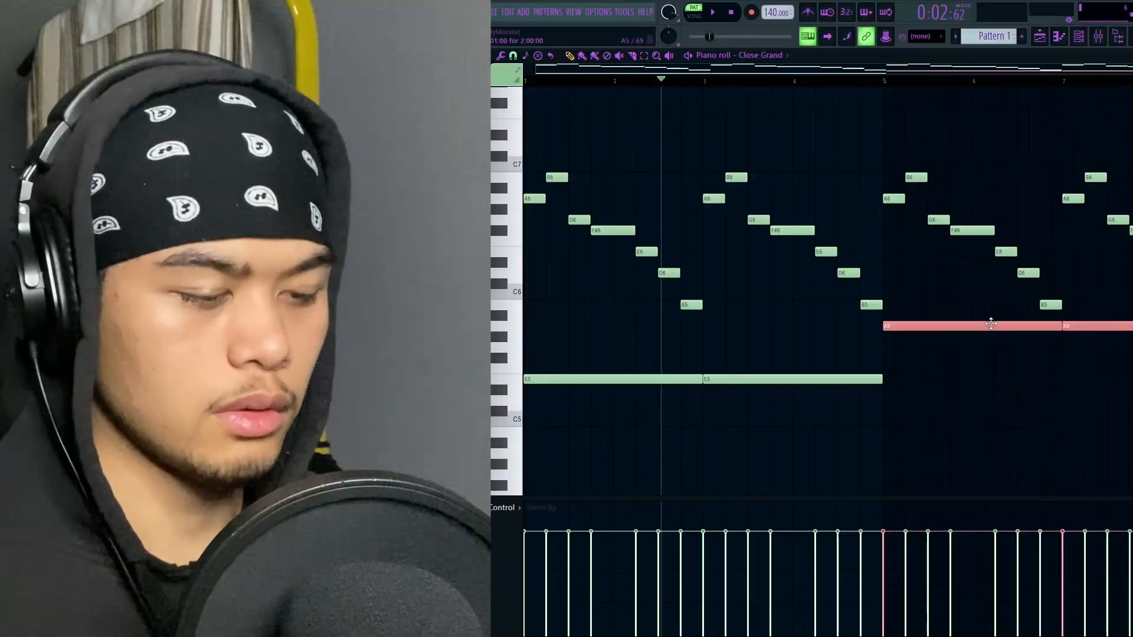
{"action": "key", "text": "ctrl+Down"}
{"action": "left_click", "coordinate": [994, 328], "text": "ctrl"}
{"action": "scroll", "coordinate": [974, 311], "scroll_direction": "down", "scroll_amount": 3}
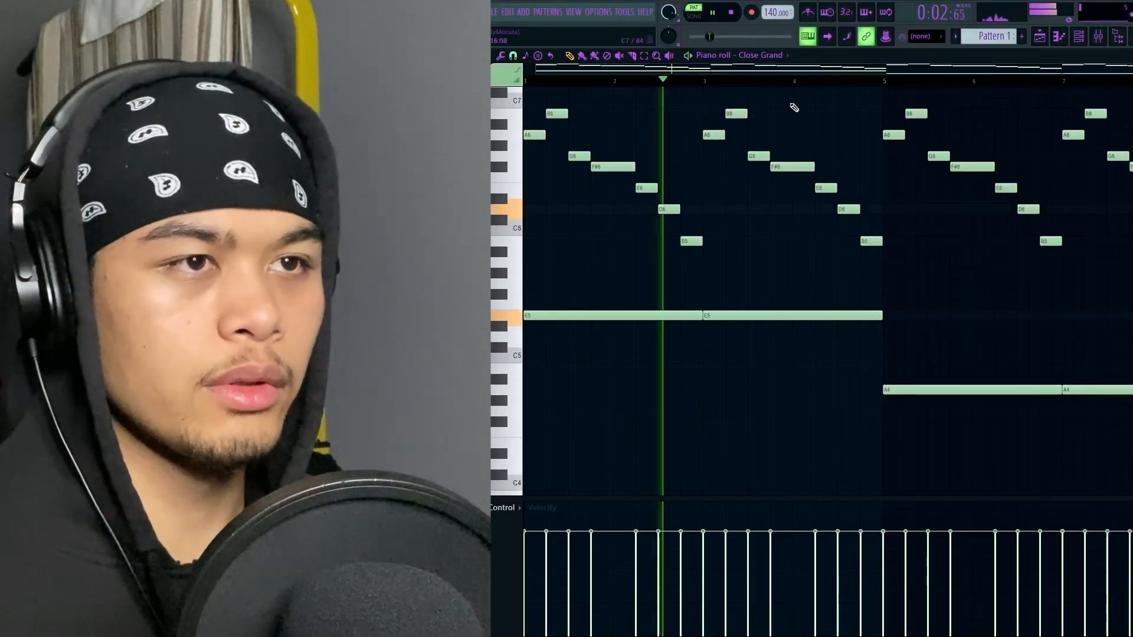
{"action": "left_click", "coordinate": [879, 83]}
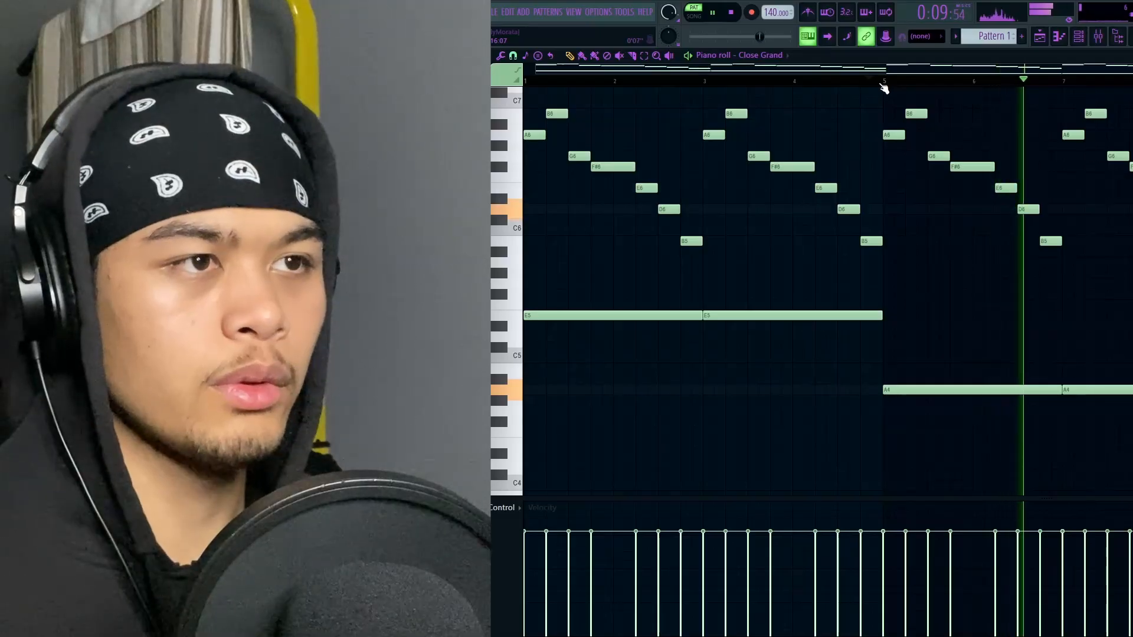
Lower both E5 bass notes an octave to E4, and copy all four bass notes up four semitones to G#4 and C#5
{"action": "left_click_drag", "start_coordinate": [941, 349], "coordinate": [663, 292]}
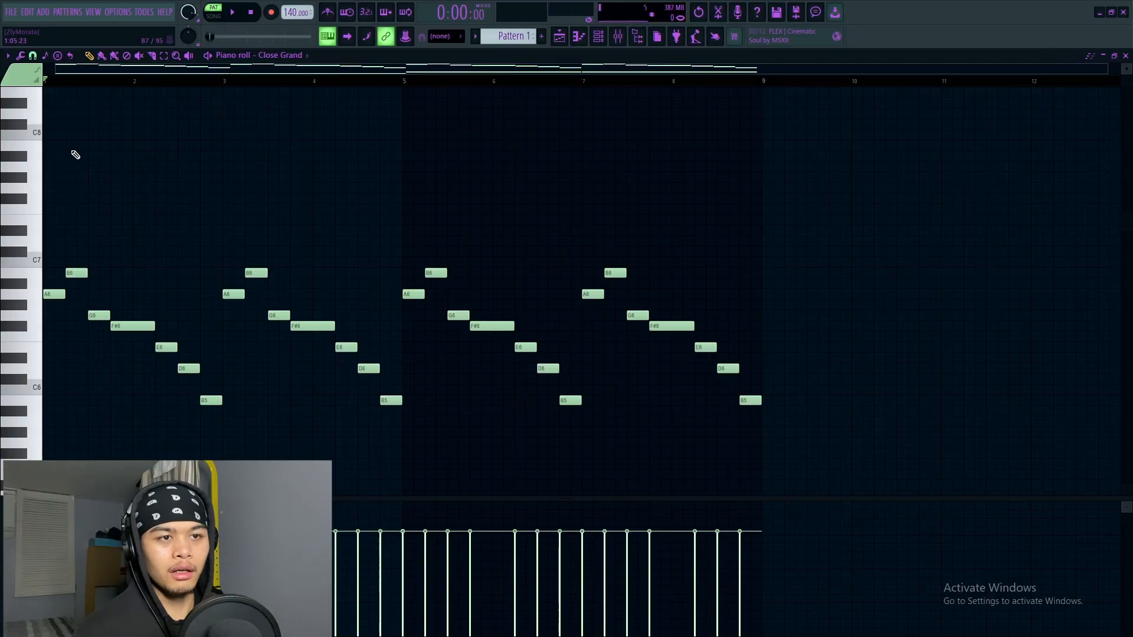
{"action": "scroll", "coordinate": [97, 174], "scroll_direction": "up", "scroll_amount": 2}
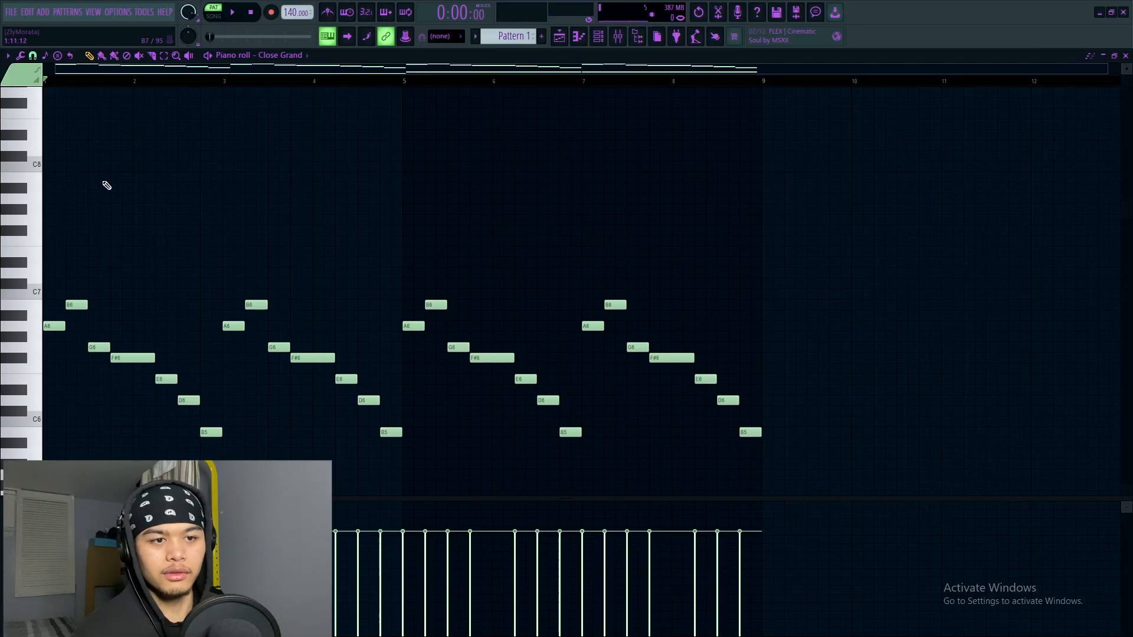
{"action": "left_click_drag", "start_coordinate": [712, 393], "coordinate": [193, 301]}
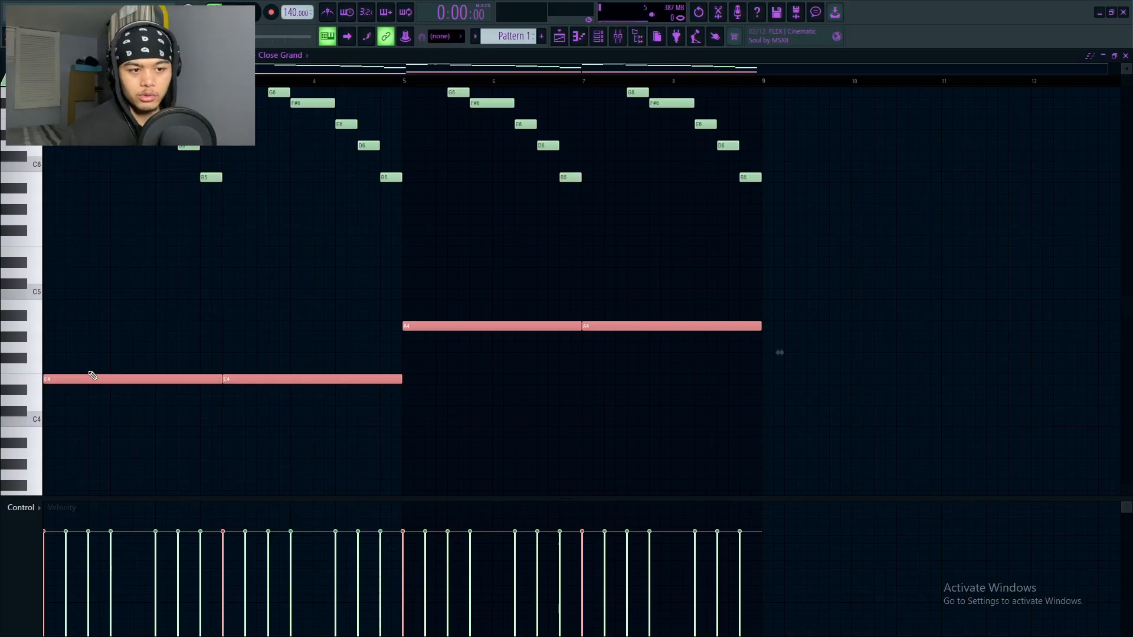
{"action": "left_click_drag", "start_coordinate": [99, 376], "coordinate": [86, 337]}
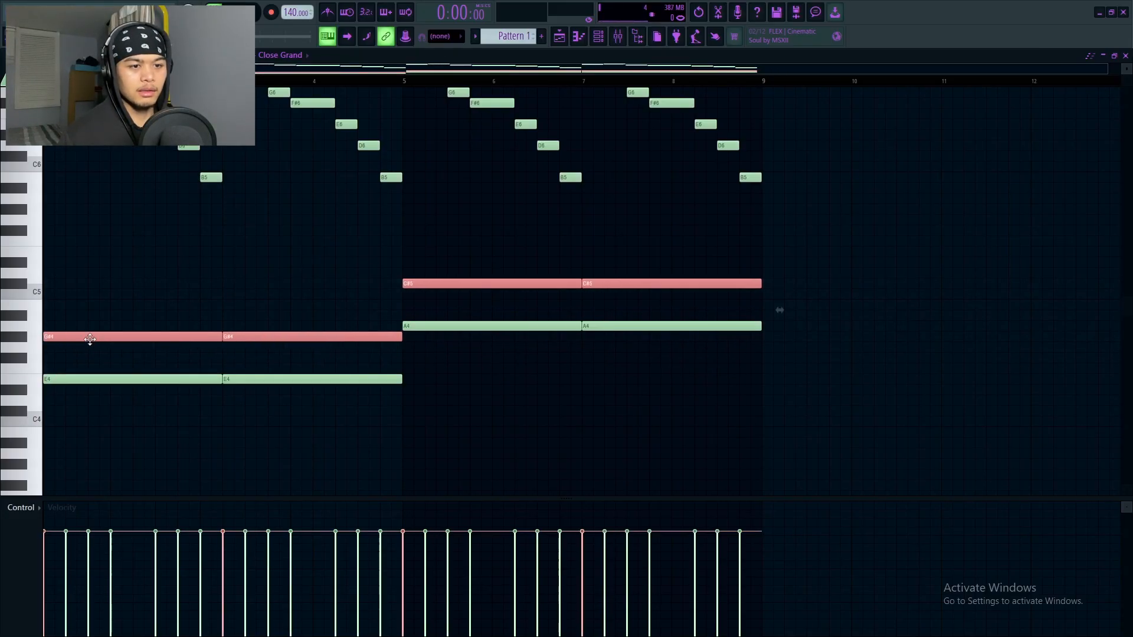
Lower the copied chord thirds to G4 and C5, copy them up to B4 and E5 as fifths, and play the pattern
{"action": "left_click_drag", "start_coordinate": [91, 339], "coordinate": [107, 298]}
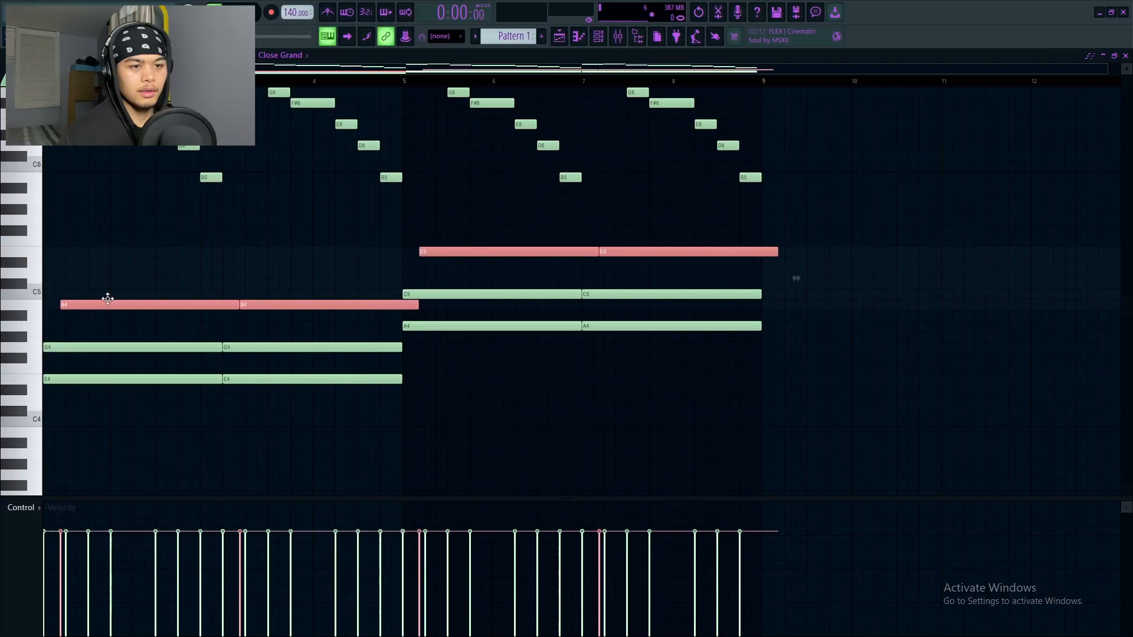
{"action": "key", "text": "space"}
{"action": "left_click", "coordinate": [312, 266]}
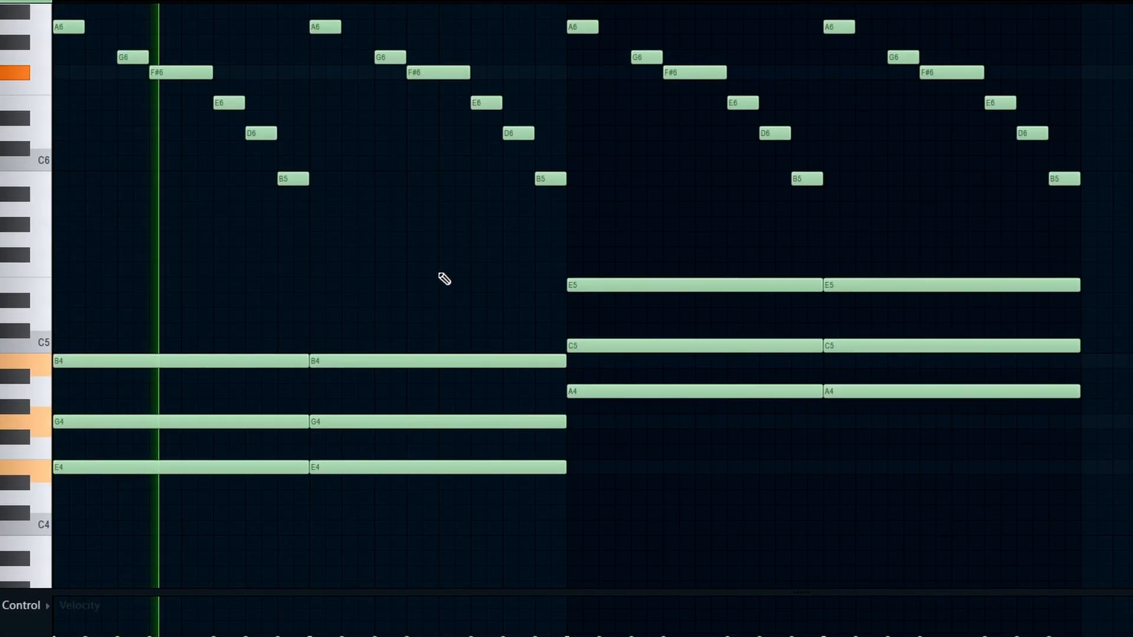
{"action": "scroll", "coordinate": [451, 265], "scroll_direction": "up", "scroll_amount": 1}
{"action": "scroll", "coordinate": [457, 251], "scroll_direction": "down", "scroll_amount": 2}
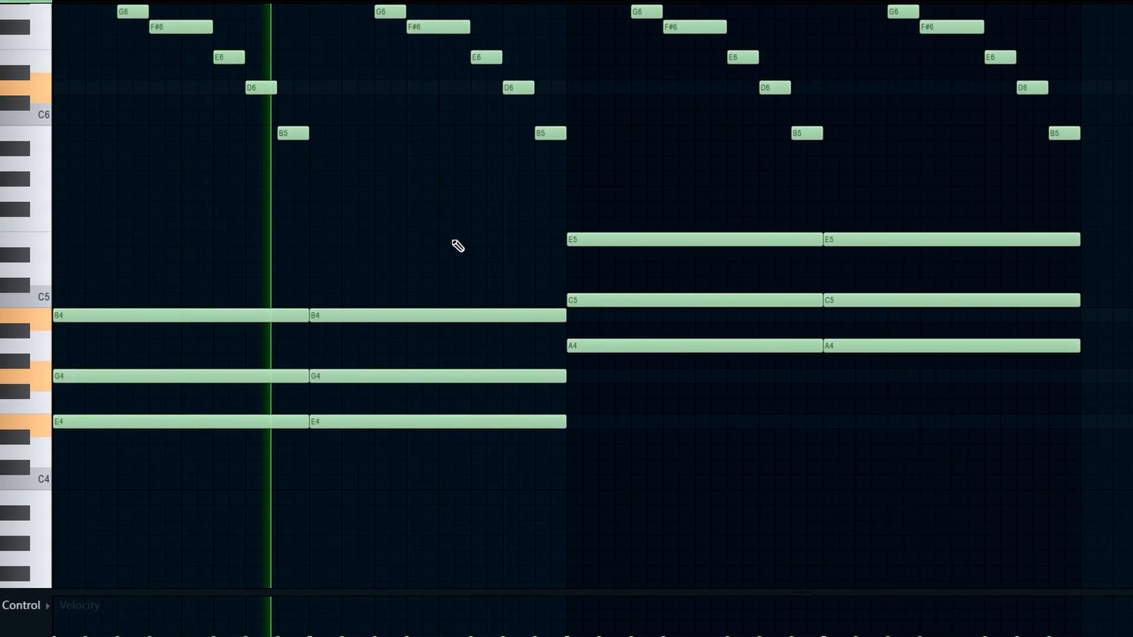
{"action": "scroll", "coordinate": [458, 245], "scroll_direction": "up", "scroll_amount": 3}
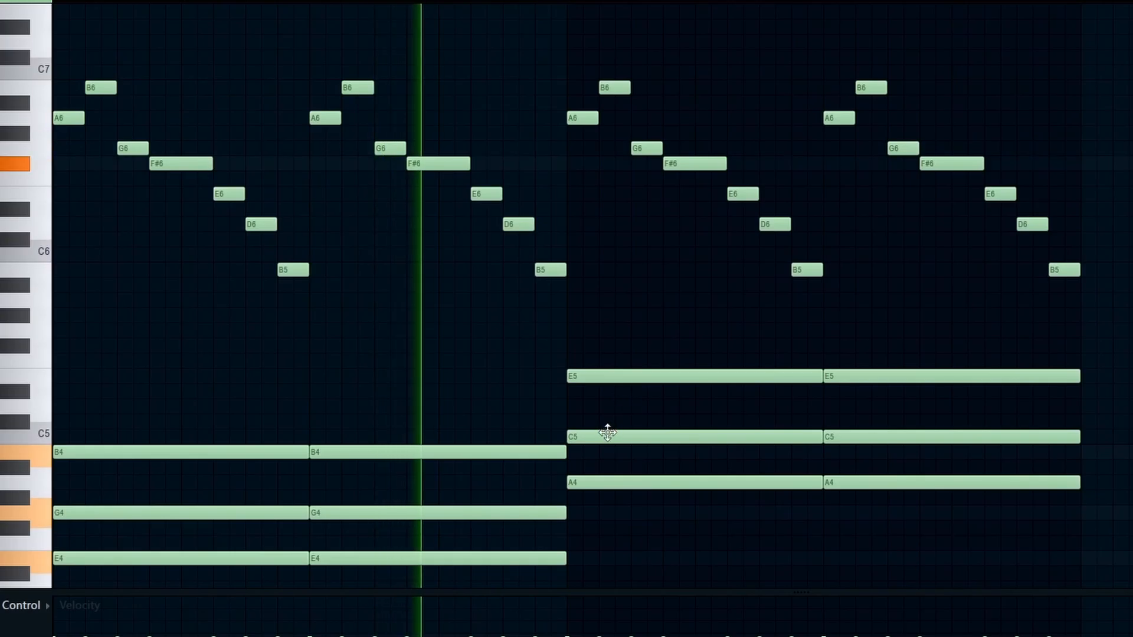
Play the pattern from bar 5 to listen to the A-based chords
{"action": "left_click_drag", "start_coordinate": [607, 428], "coordinate": [634, 449]}
{"action": "key", "text": "space"}
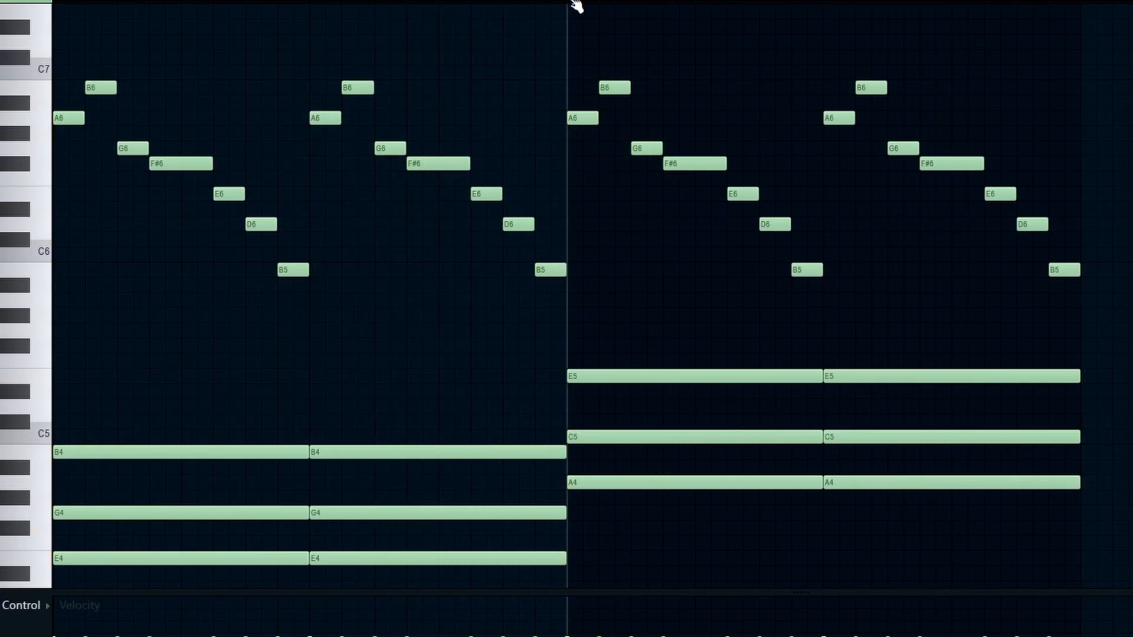
{"action": "key", "text": "space"}
{"action": "scroll", "coordinate": [657, 175], "scroll_direction": "down", "scroll_amount": 3}
{"action": "scroll", "coordinate": [690, 223], "scroll_direction": "up", "scroll_amount": 1}
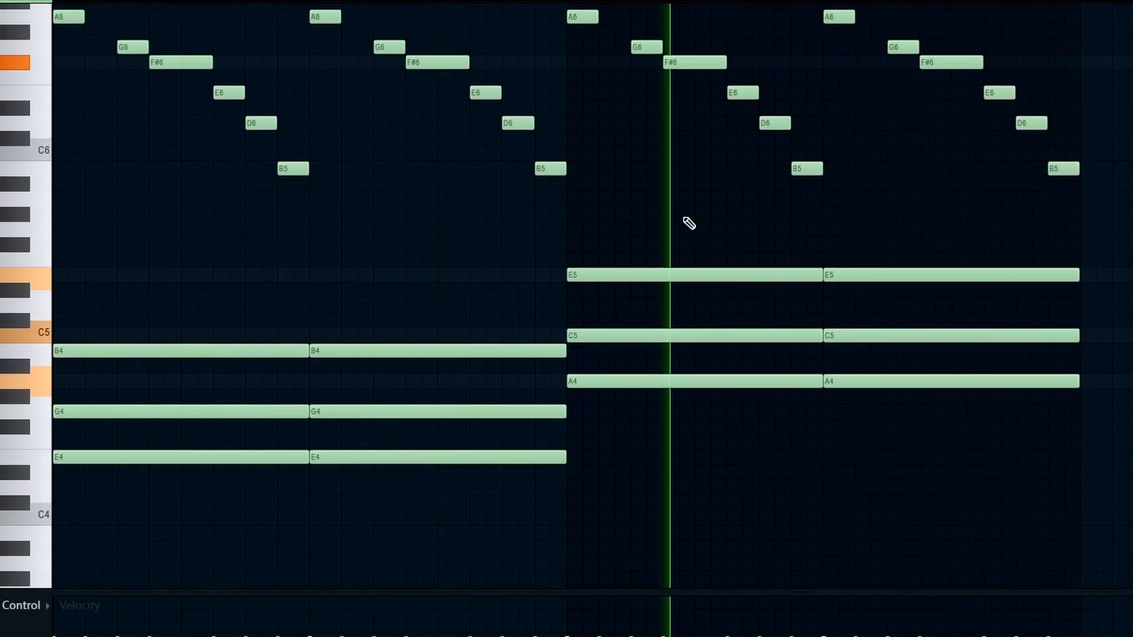
Drop both E5 chord notes an octave to E4, and copy the root notes down an octave to E3 and A3
{"action": "left_click_drag", "start_coordinate": [784, 309], "coordinate": [151, 284]}
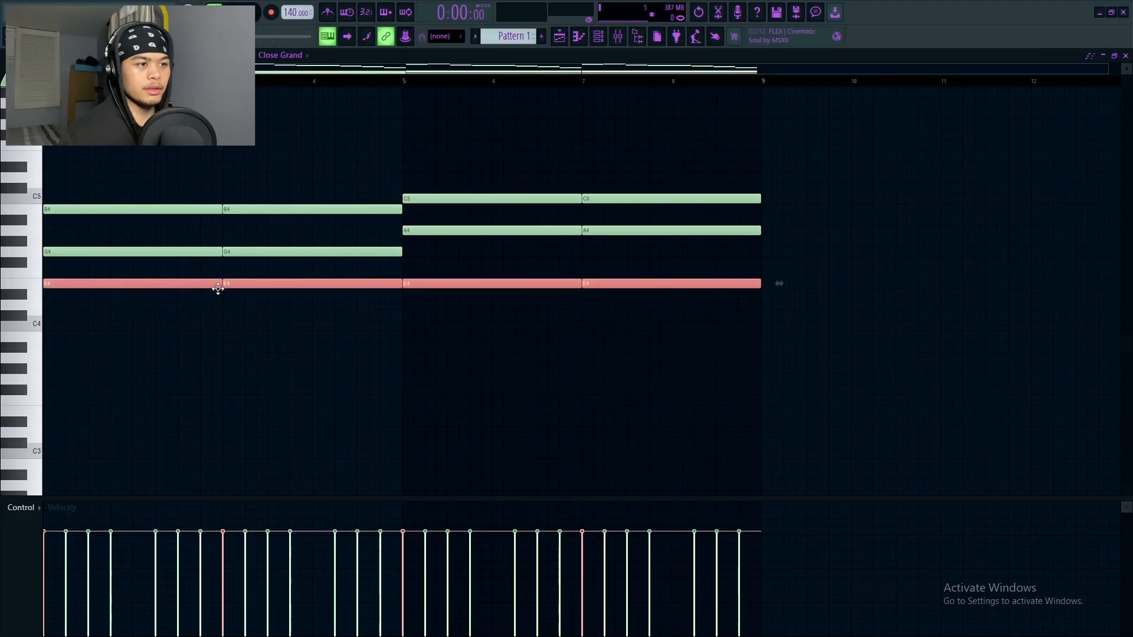
{"action": "left_click", "coordinate": [741, 257]}
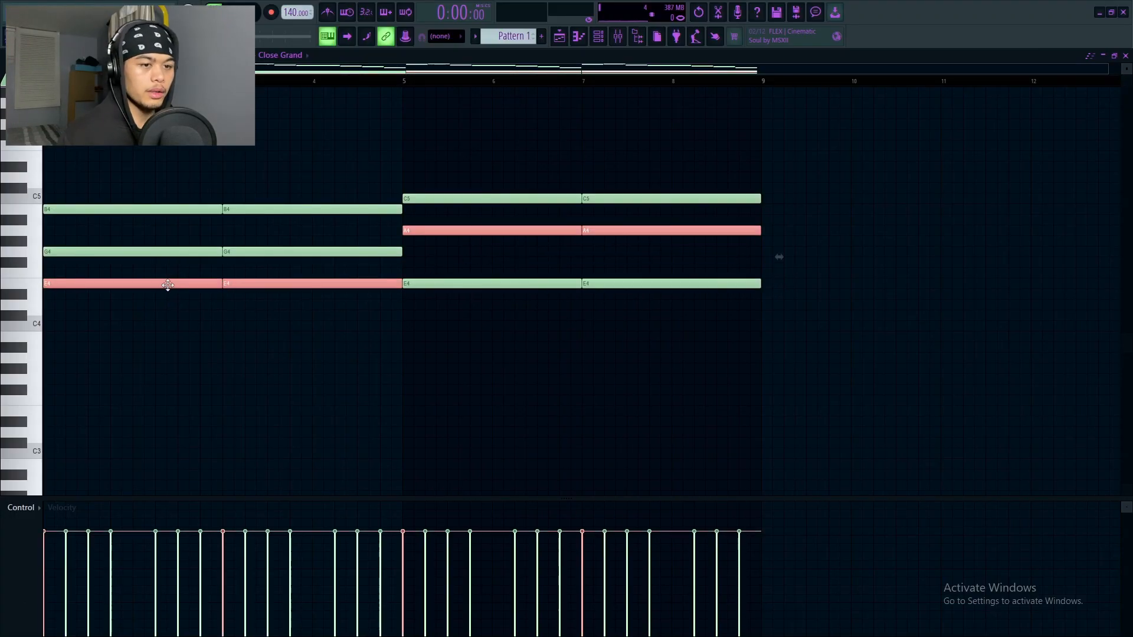
{"action": "key", "text": "ctrl+Down"}
{"action": "left_click", "coordinate": [233, 345], "text": "ctrl"}
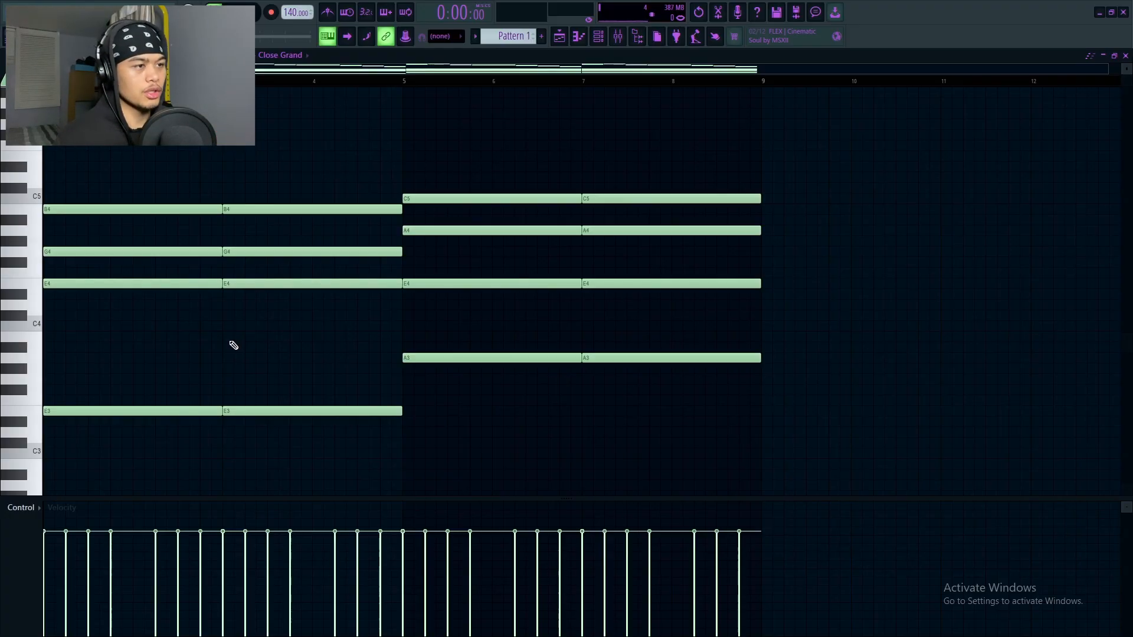
Play the whole pattern and listen to the melody against the chords and octave bass notes
{"action": "scroll", "coordinate": [308, 263], "scroll_direction": "up", "scroll_amount": 5}
{"action": "scroll", "coordinate": [303, 227], "scroll_direction": "down", "scroll_amount": 4}
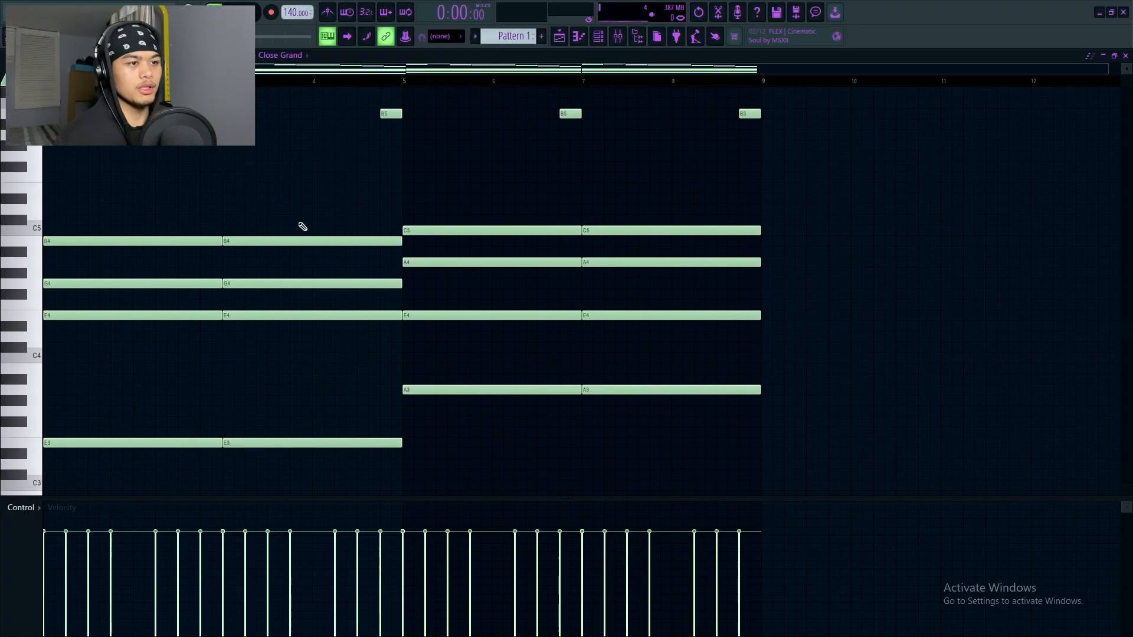
{"action": "scroll", "coordinate": [307, 232], "scroll_direction": "down", "scroll_amount": 3}
{"action": "scroll", "coordinate": [312, 236], "scroll_direction": "up", "scroll_amount": 11}
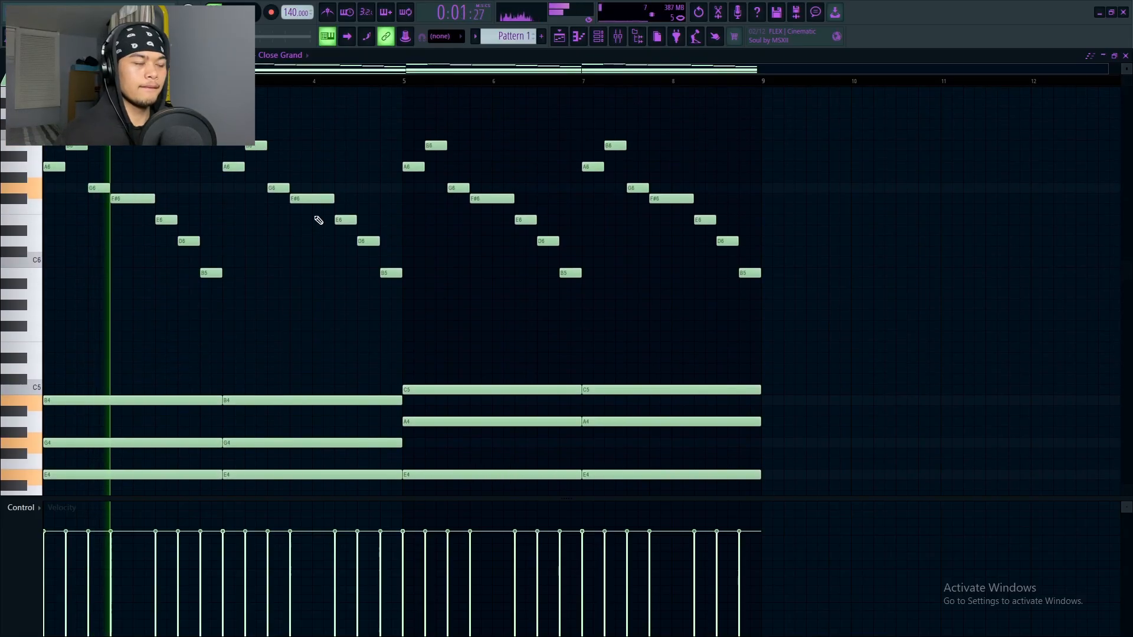
{"action": "scroll", "coordinate": [313, 221], "scroll_direction": "down", "scroll_amount": 5}
{"action": "scroll", "coordinate": [312, 207], "scroll_direction": "up", "scroll_amount": 3}
{"action": "scroll", "coordinate": [311, 207], "scroll_direction": "down", "scroll_amount": 5}
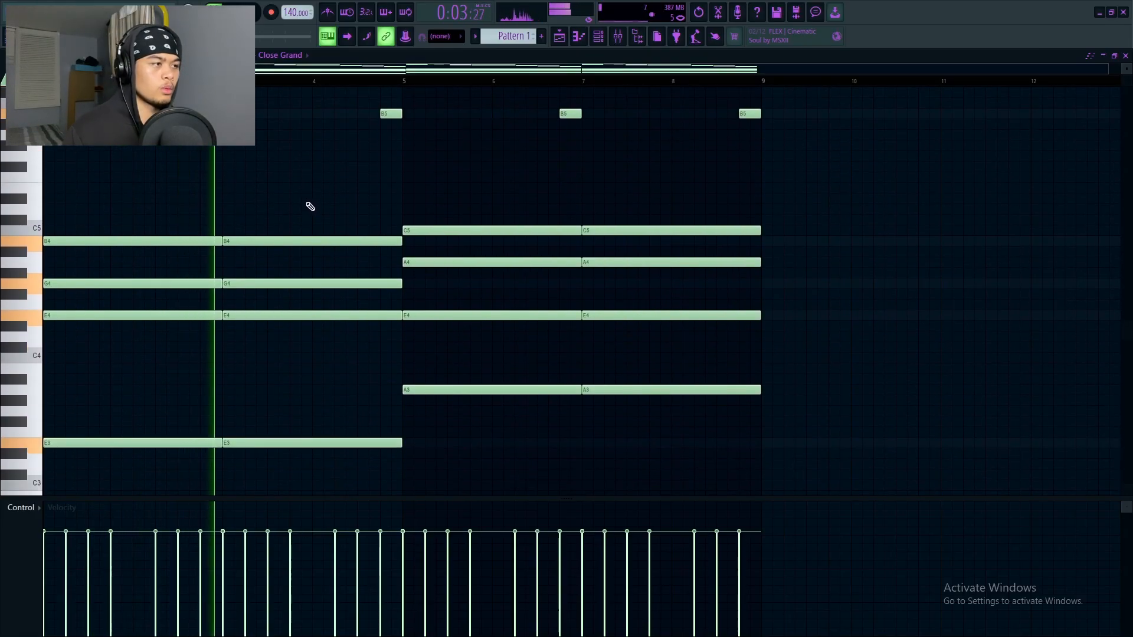
{"action": "scroll", "coordinate": [308, 206], "scroll_direction": "up", "scroll_amount": 5}
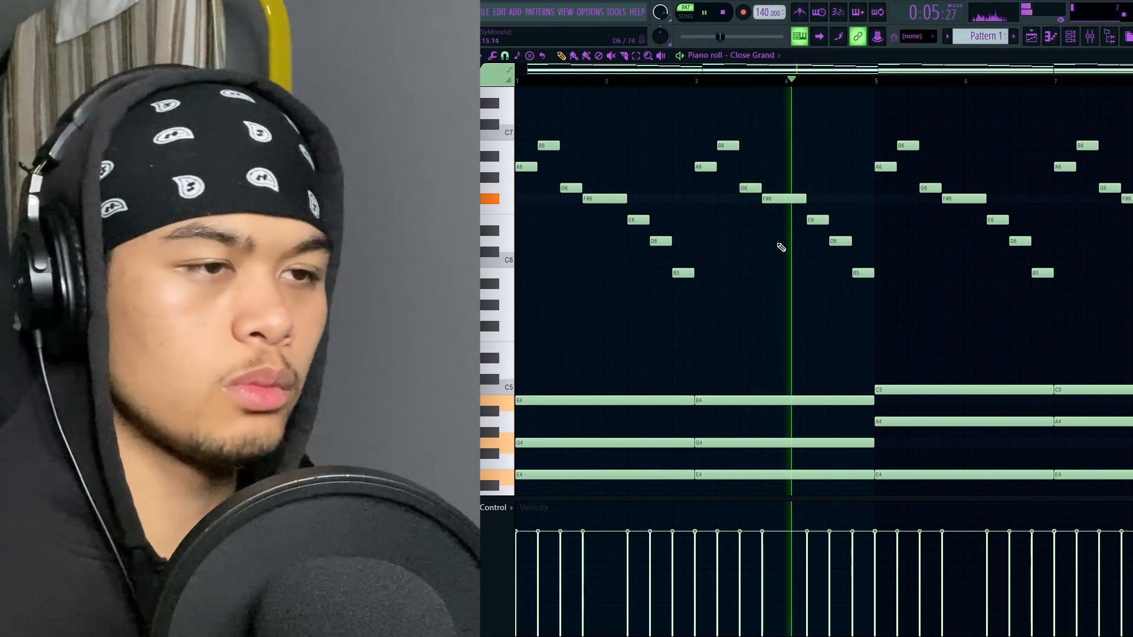
{"action": "scroll", "coordinate": [366, 249], "scroll_direction": "down", "scroll_amount": 1}
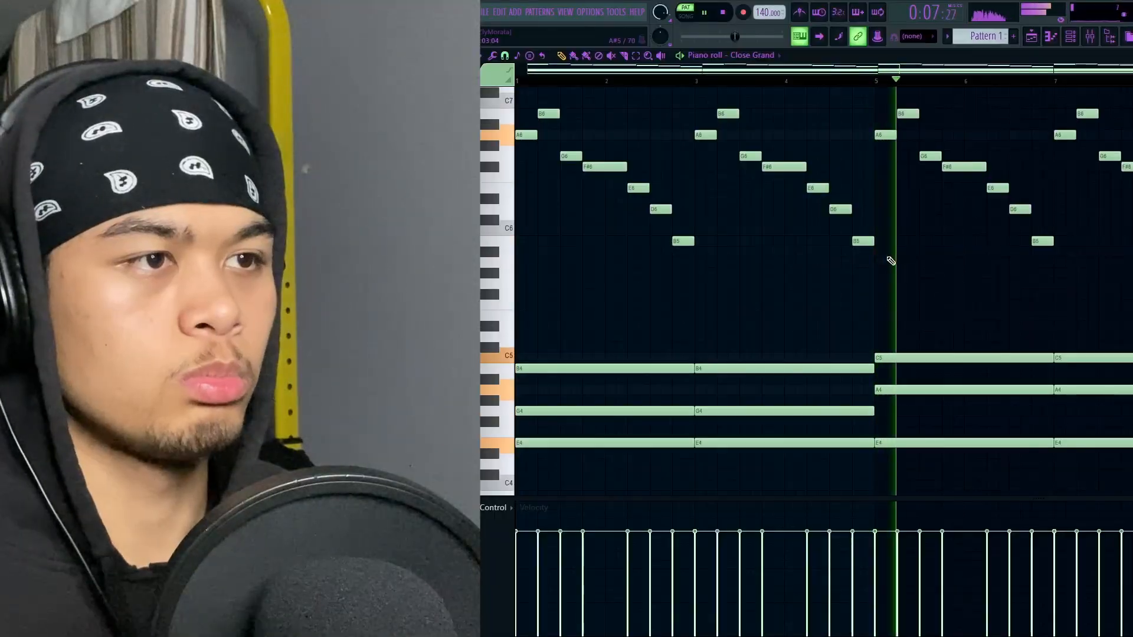
{"action": "scroll", "coordinate": [531, 271], "scroll_direction": "up", "scroll_amount": 2}
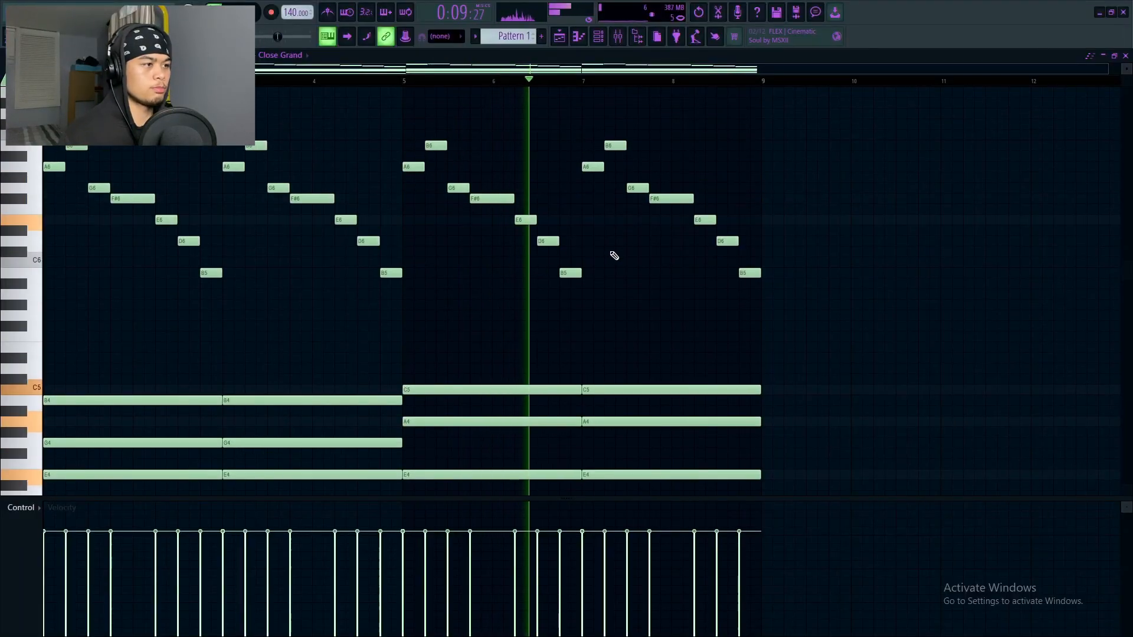
In the last melody phrase, replace G6 with D7 and F#6 with a B6 extended to the following E6 note
{"action": "scroll", "coordinate": [614, 256], "scroll_direction": "up", "scroll_amount": 2}
{"action": "left_click_drag", "start_coordinate": [588, 69], "coordinate": [612, 70]}
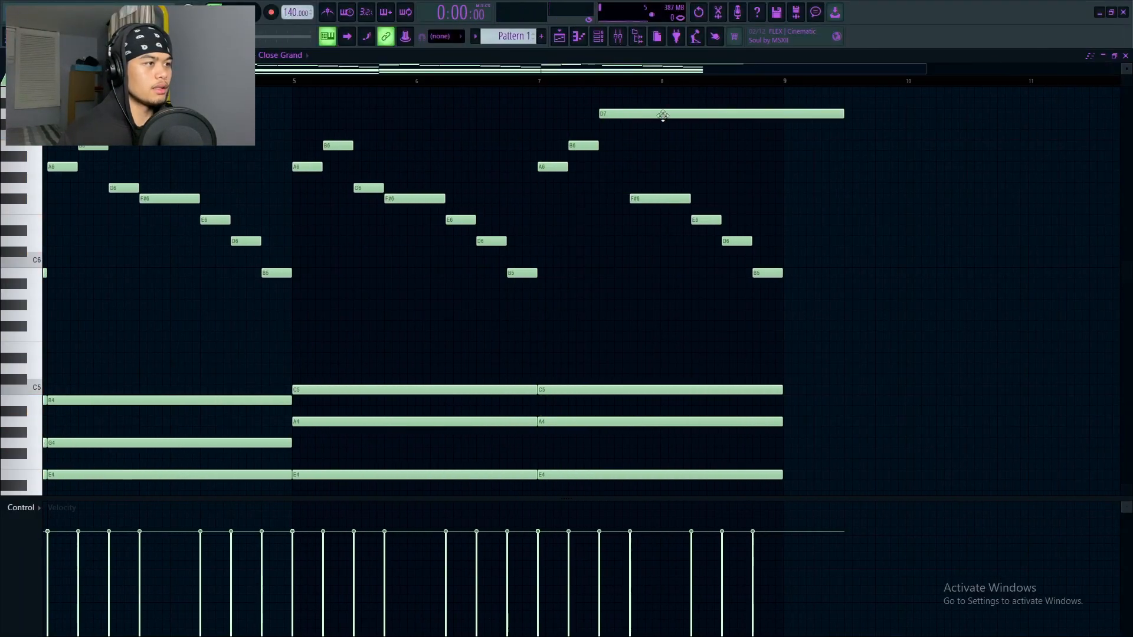
{"action": "left_click_drag", "start_coordinate": [590, 70], "coordinate": [622, 81]}
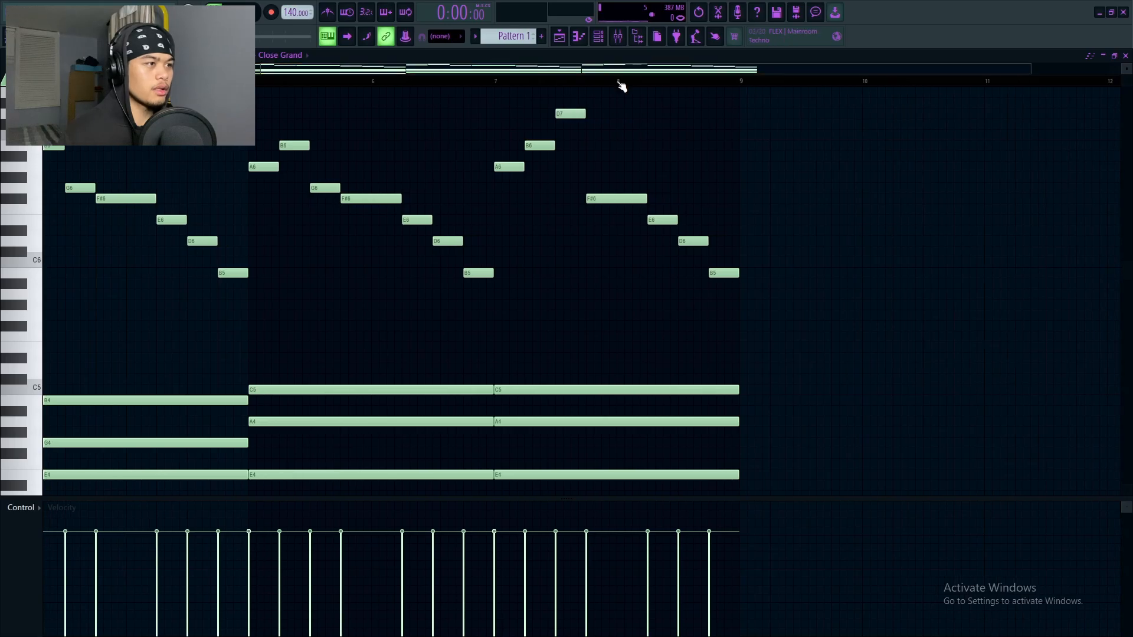
{"action": "scroll", "coordinate": [622, 81], "scroll_direction": "up", "scroll_amount": 2}
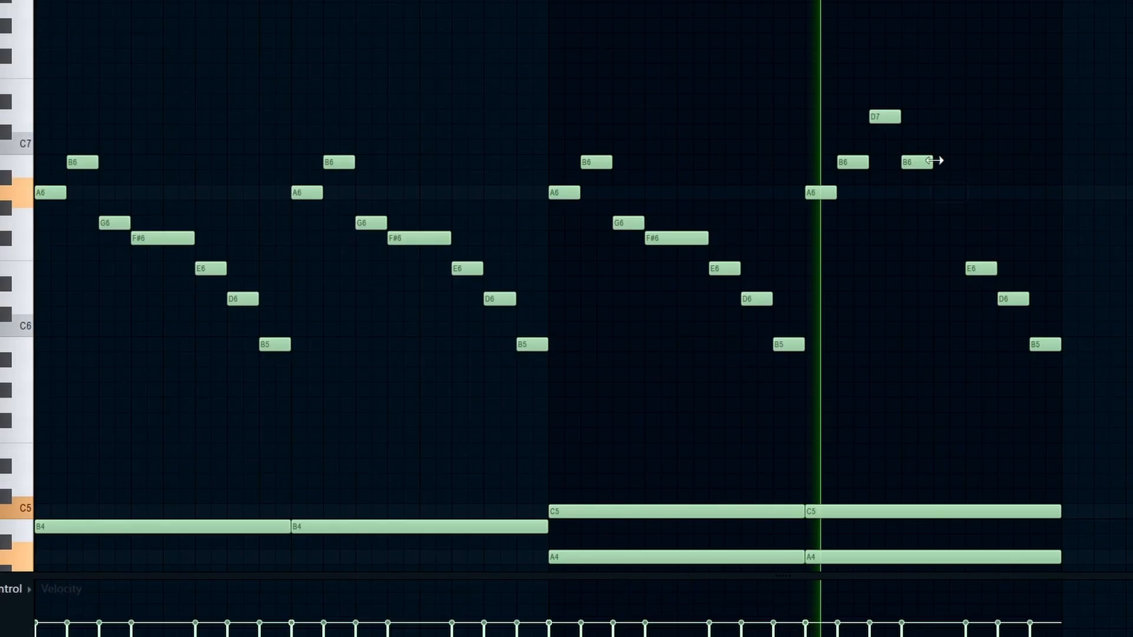
{"action": "left_click_drag", "start_coordinate": [936, 162], "coordinate": [965, 161]}
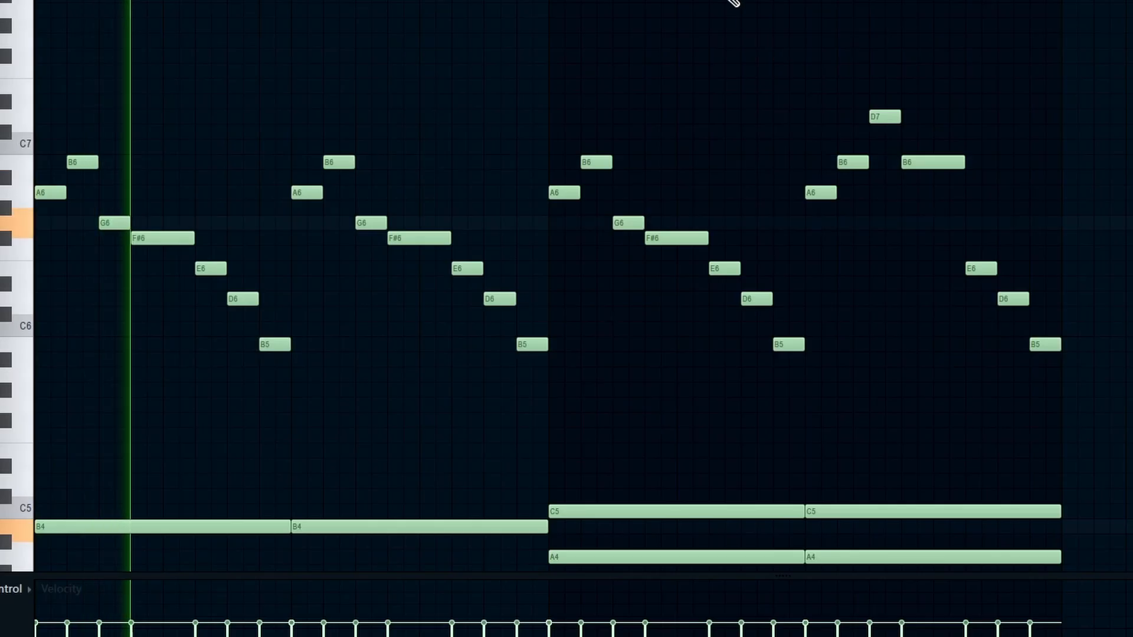
Play back the full pattern and review the varied last phrase together with the chords
{"action": "scroll", "coordinate": [592, 182], "scroll_direction": "down", "scroll_amount": 10}
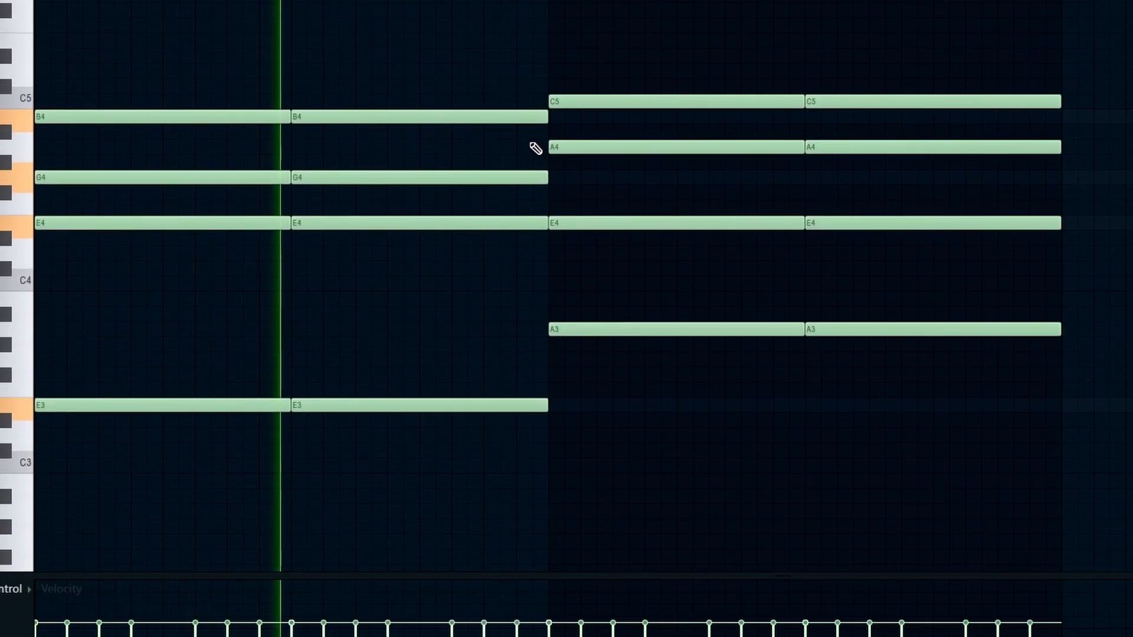
{"action": "scroll", "coordinate": [536, 148], "scroll_direction": "up", "scroll_amount": 2}
{"action": "scroll", "coordinate": [535, 148], "scroll_direction": "up", "scroll_amount": 2}
{"action": "scroll", "coordinate": [534, 147], "scroll_direction": "down", "scroll_amount": 1}
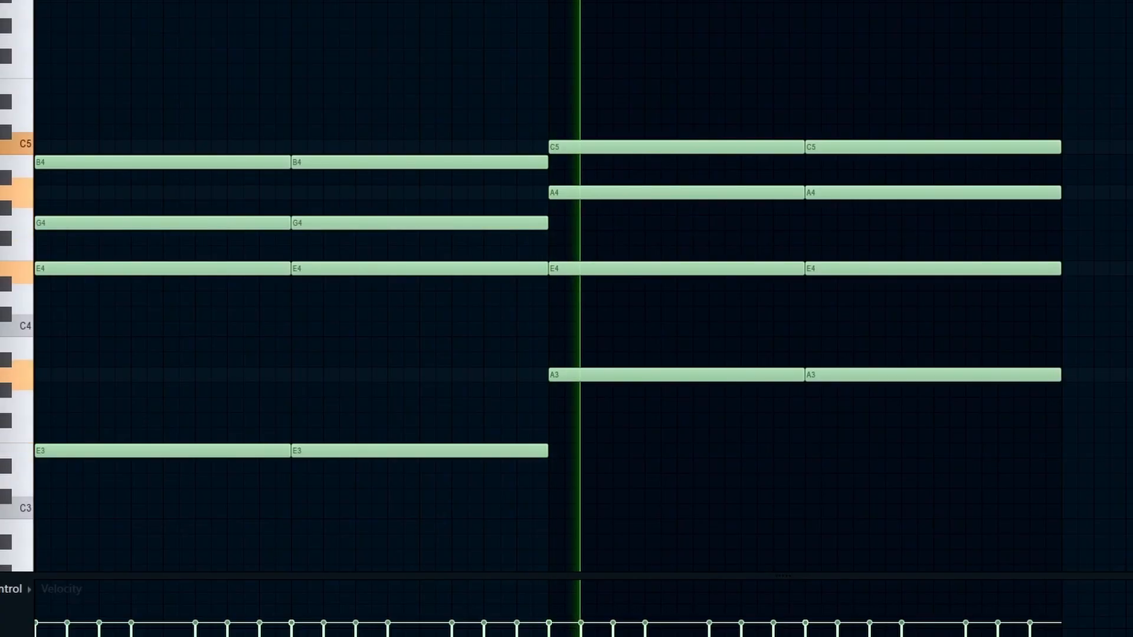
{"action": "scroll", "coordinate": [762, 91], "scroll_direction": "up", "scroll_amount": 1}
{"action": "scroll", "coordinate": [763, 92], "scroll_direction": "up", "scroll_amount": 4}
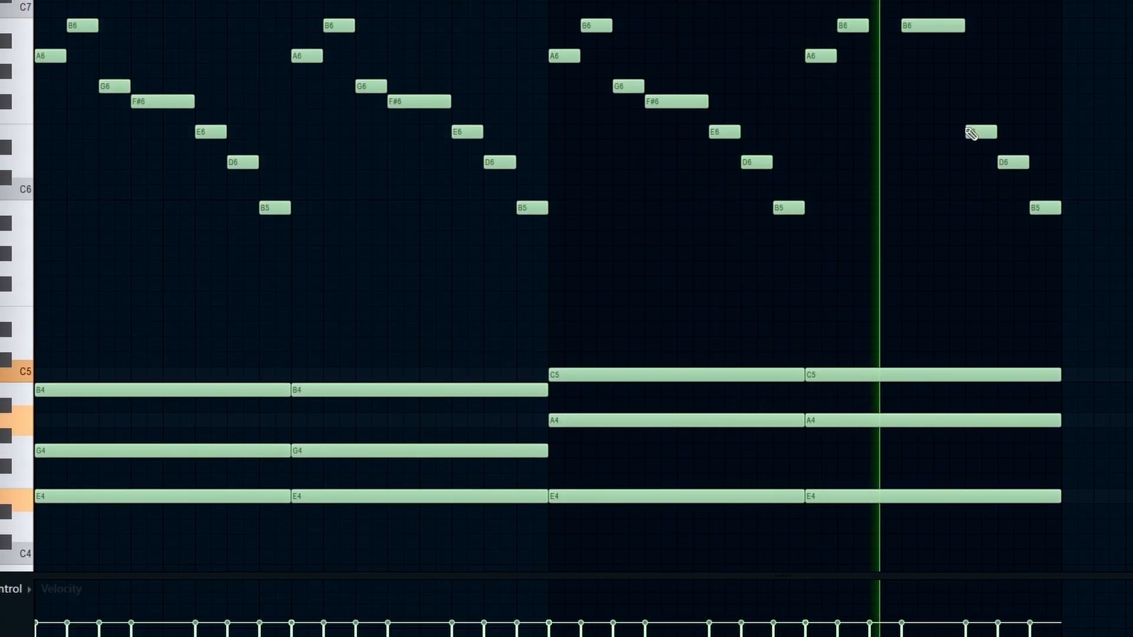
{"action": "scroll", "coordinate": [968, 130], "scroll_direction": "up", "scroll_amount": 3}
{"action": "left_click", "coordinate": [882, 116]}
{"action": "scroll", "coordinate": [938, 69], "scroll_direction": "down", "scroll_amount": 3}
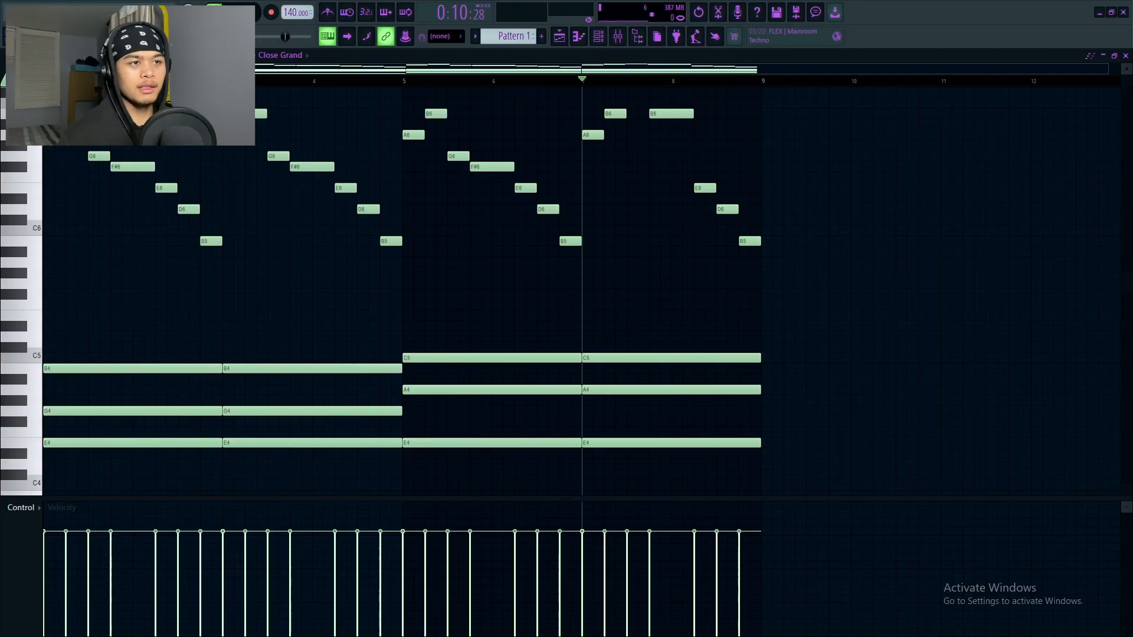
{"action": "scroll", "coordinate": [260, 104], "scroll_direction": "up", "scroll_amount": 3}
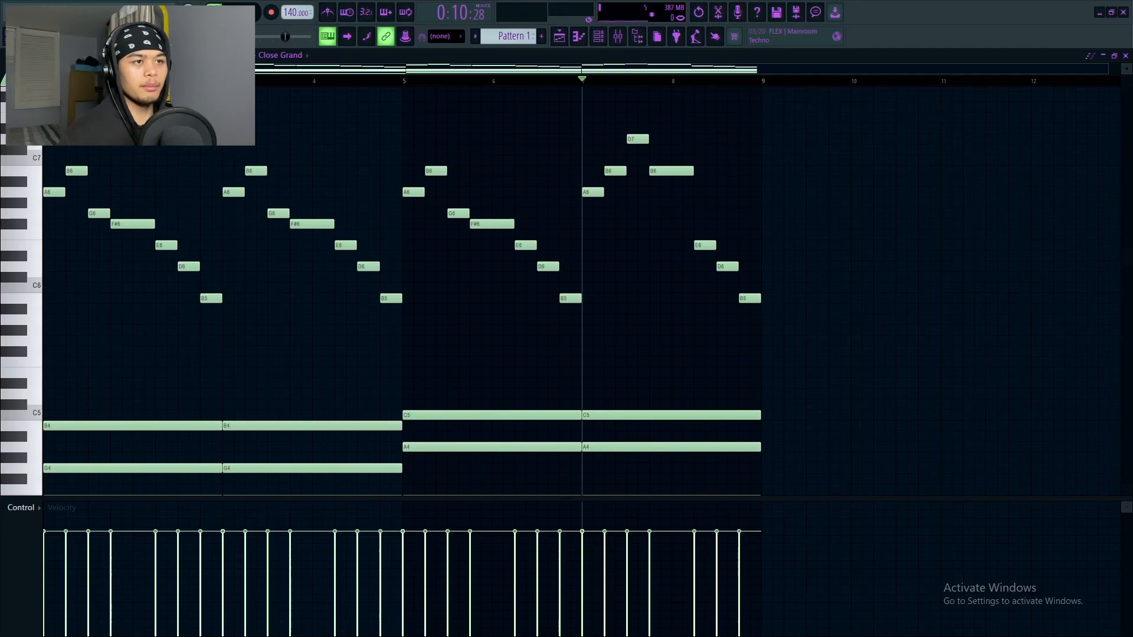
Look through the Pianopad piano roll's high melody fills, moving inner chord notes and bass notes
{"action": "scroll", "coordinate": [102, 112], "scroll_direction": "up", "scroll_amount": 5}
{"action": "scroll", "coordinate": [314, 175], "scroll_direction": "down", "scroll_amount": 6}
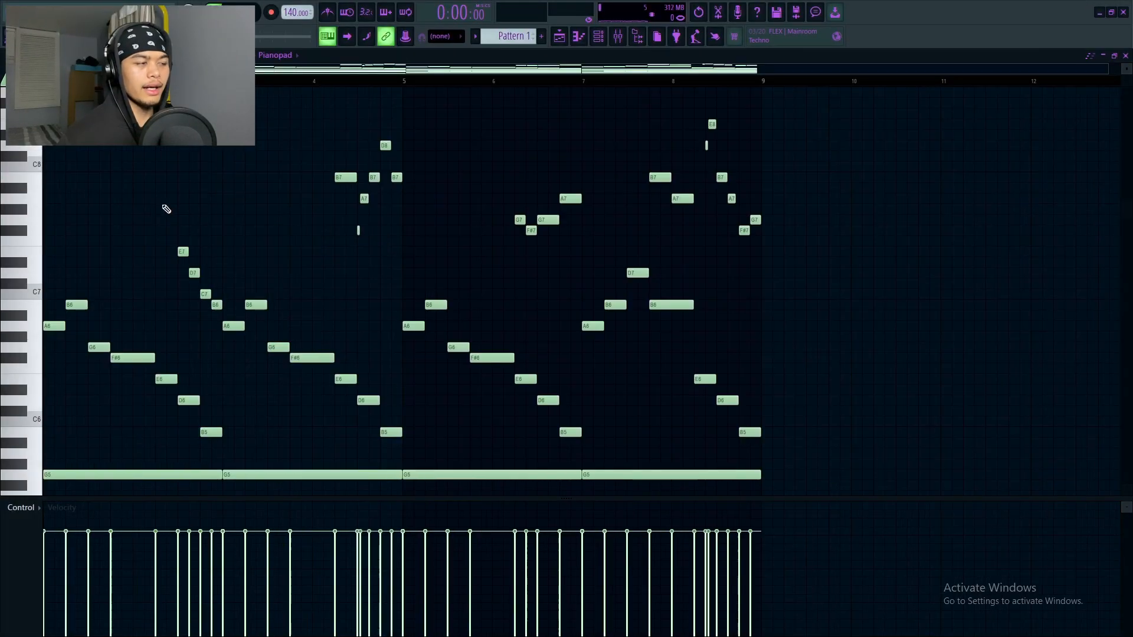
{"action": "scroll", "coordinate": [319, 220], "scroll_direction": "down", "scroll_amount": 8}
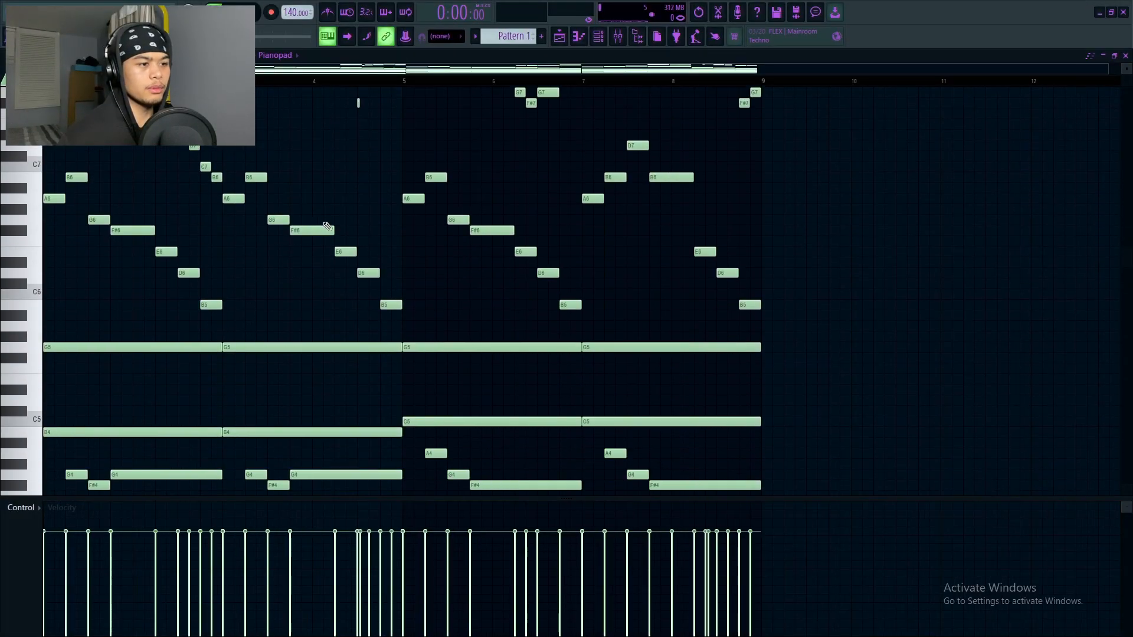
{"action": "scroll", "coordinate": [317, 227], "scroll_direction": "up", "scroll_amount": 4}
{"action": "scroll", "coordinate": [103, 237], "scroll_direction": "down", "scroll_amount": 8}
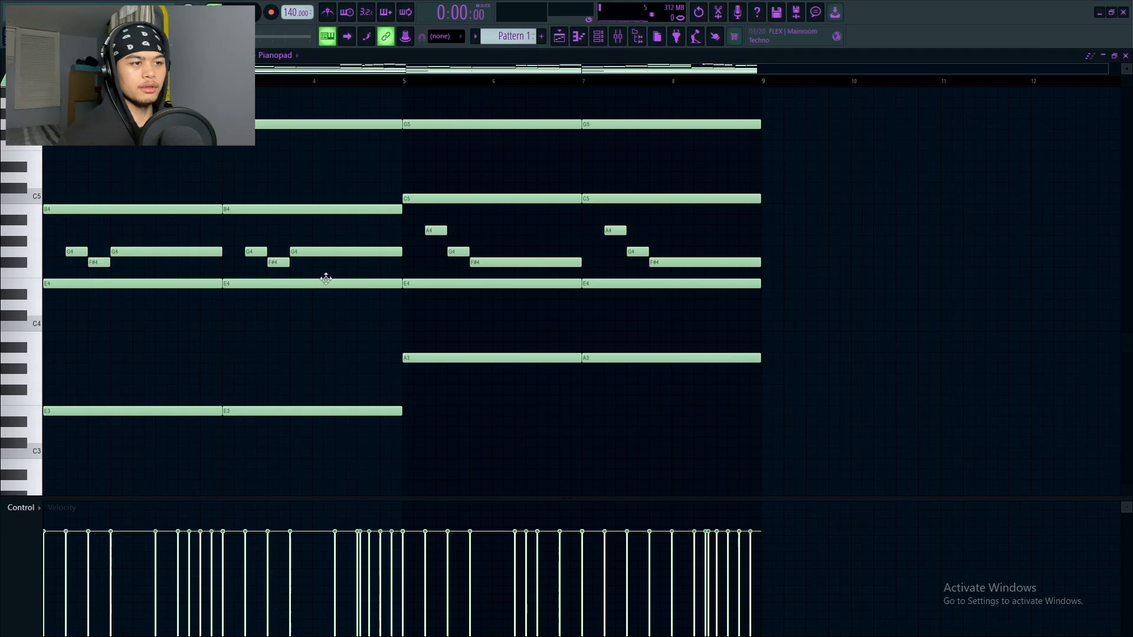
{"action": "left_click_drag", "start_coordinate": [793, 268], "coordinate": [68, 228]}
{"action": "left_click", "coordinate": [841, 231], "text": "ctrl"}
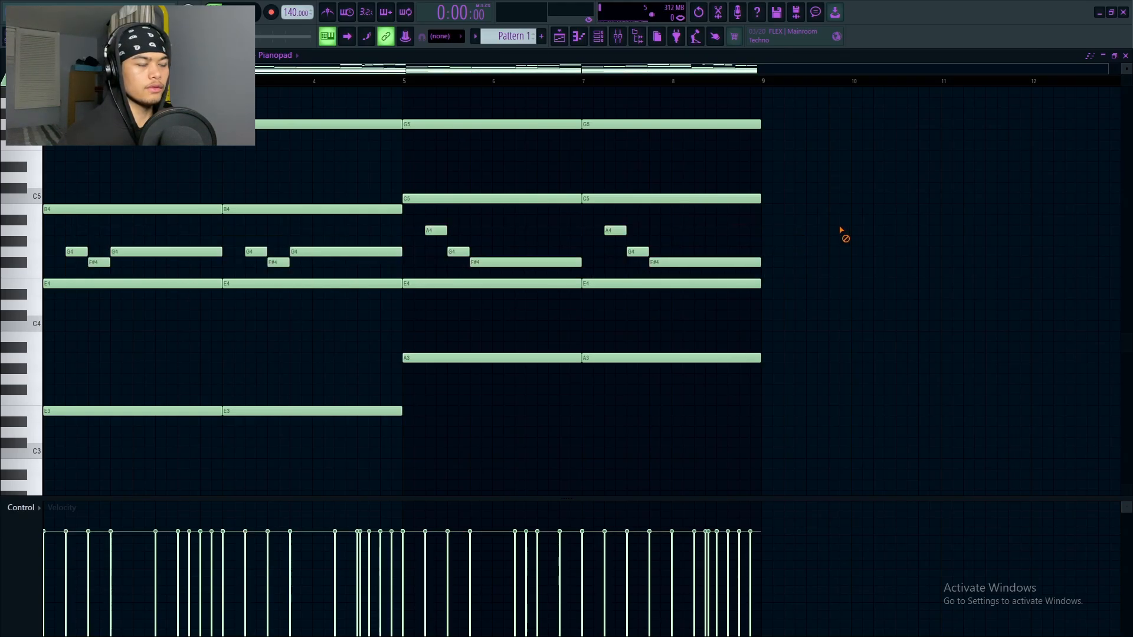
{"action": "scroll", "coordinate": [439, 271], "scroll_direction": "up", "scroll_amount": 5}
{"action": "scroll", "coordinate": [439, 271], "scroll_direction": "up", "scroll_amount": 3}
Select the sustained notes of each chord and strum them with slight start-time and velocity offsets
{"action": "scroll", "coordinate": [439, 271], "scroll_direction": "down", "scroll_amount": 6}
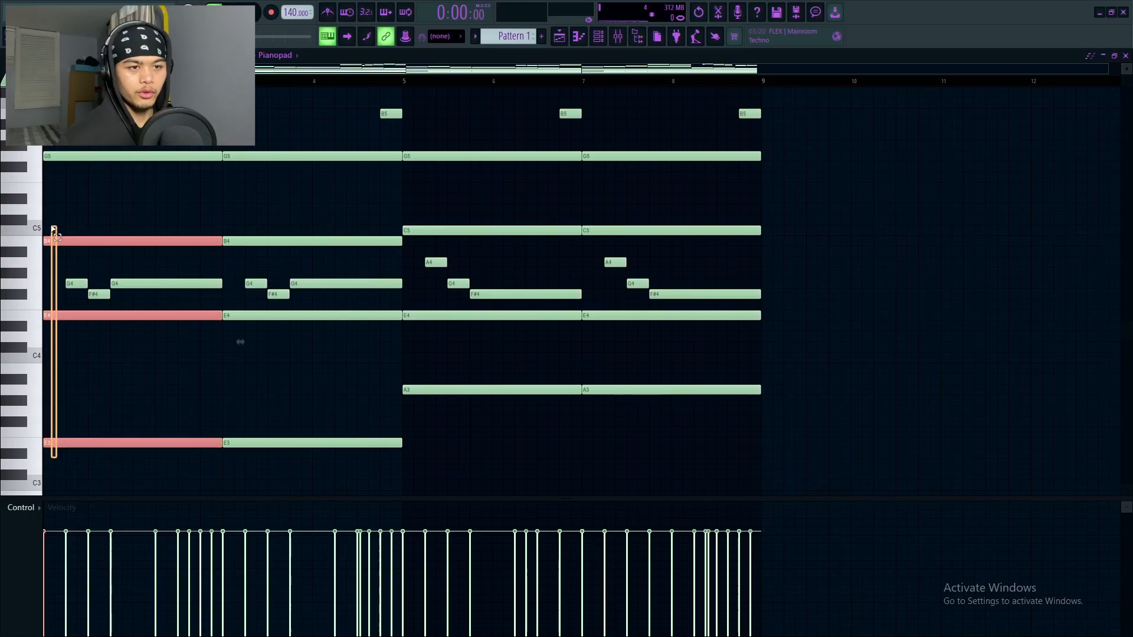
{"action": "key", "text": "ctrl+s"}
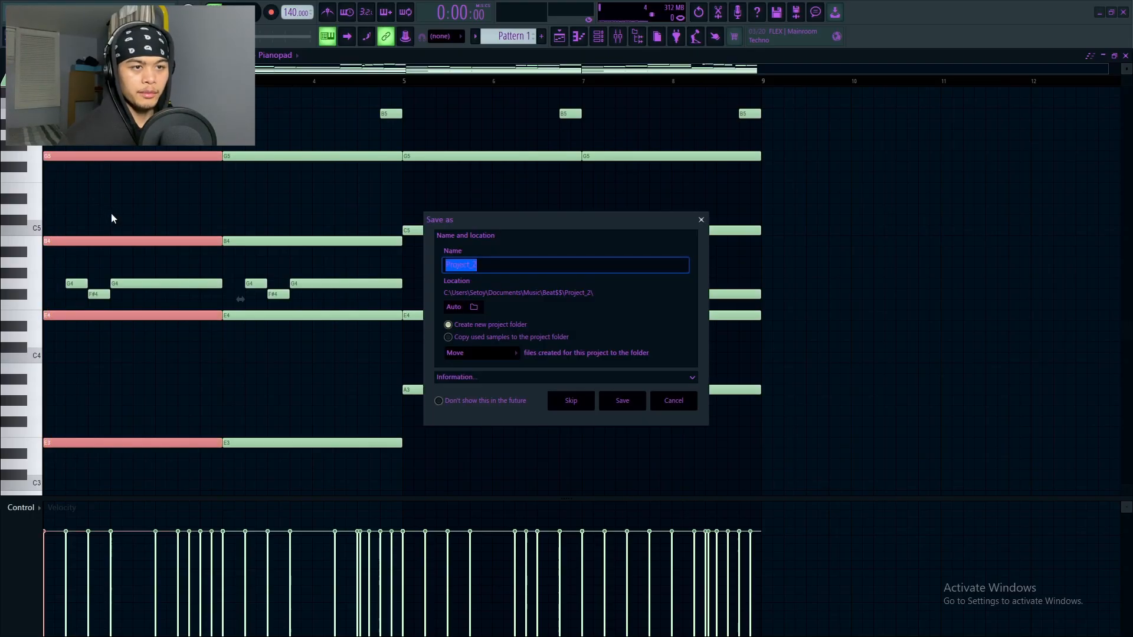
{"action": "left_click", "coordinate": [701, 219]}
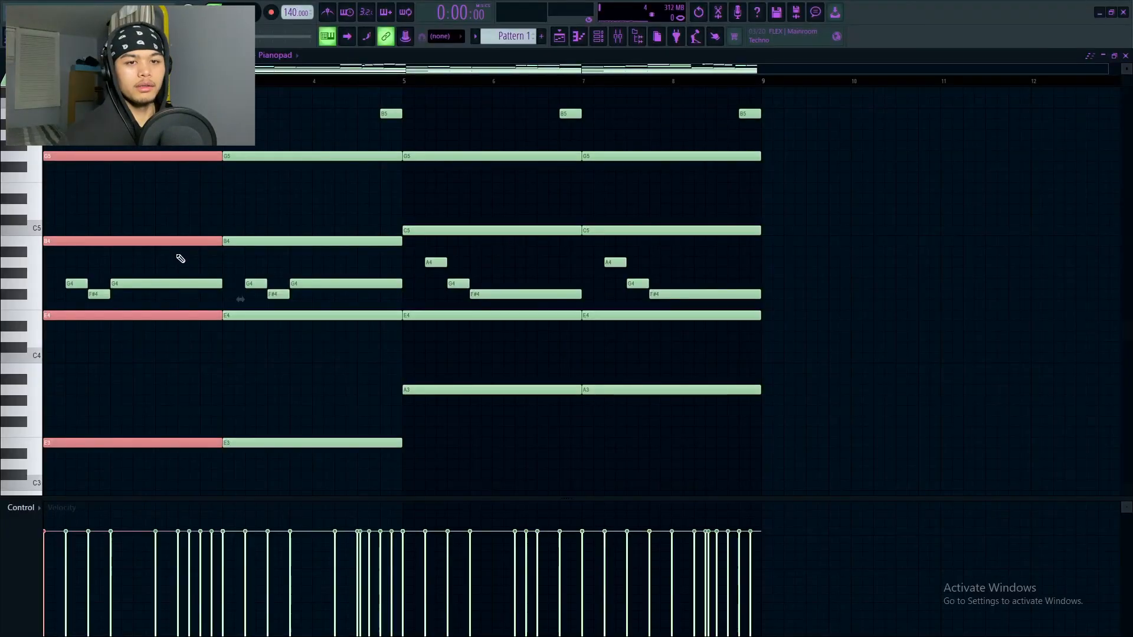
{"action": "key", "text": "alt+s"}
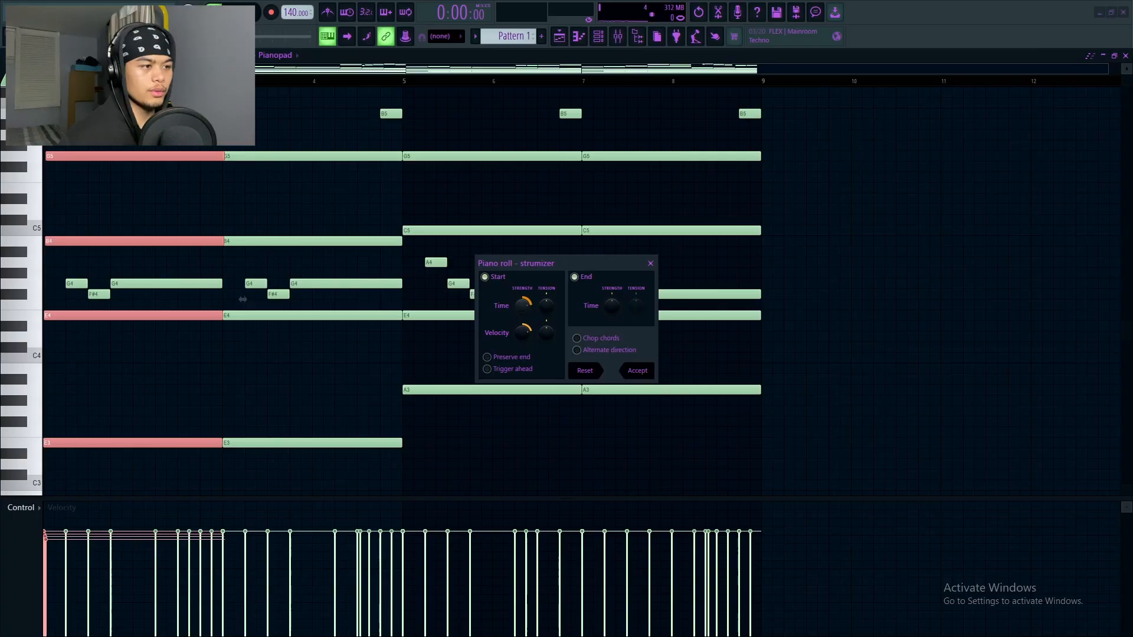
{"action": "left_click", "coordinate": [637, 370]}
{"action": "scroll", "coordinate": [260, 431], "scroll_direction": "up", "scroll_amount": 3}
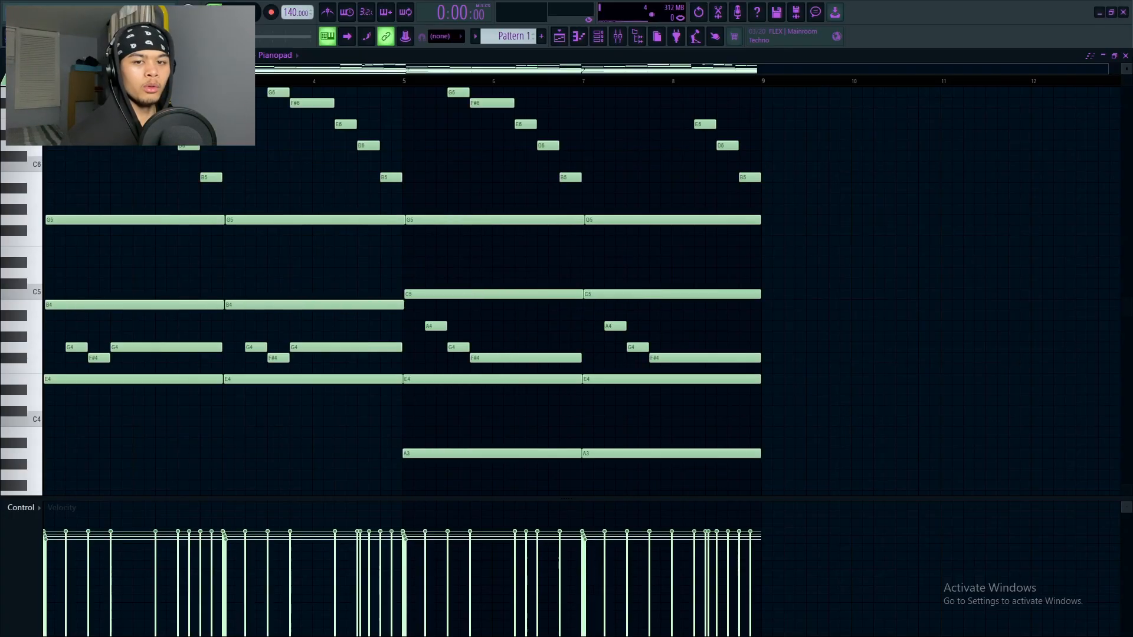
Randomize the velocity levels of all notes in the pattern by a small bipolar amount, leaving pitch pattern generation off
{"action": "scroll", "coordinate": [131, 146], "scroll_direction": "down", "scroll_amount": 2}
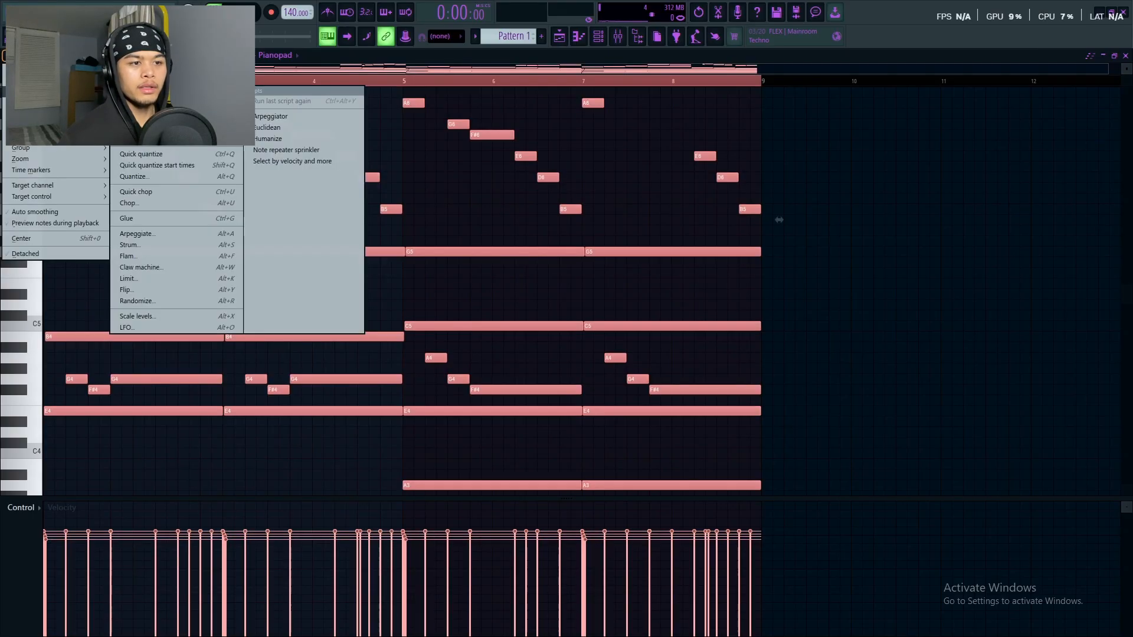
{"action": "left_click", "coordinate": [199, 301]}
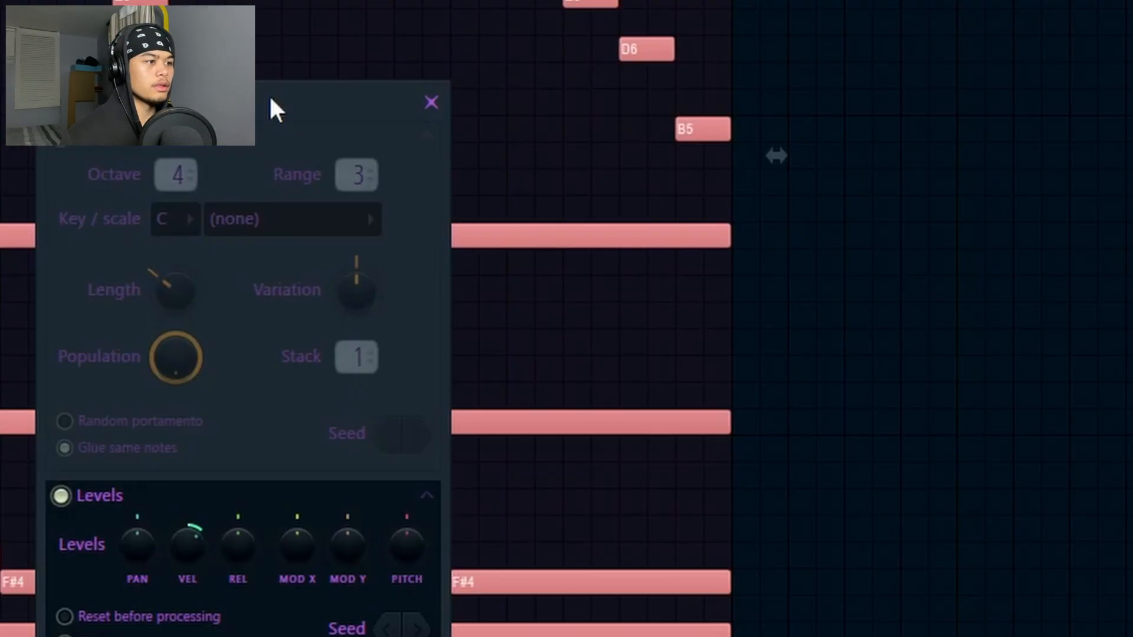
{"action": "left_click_drag", "start_coordinate": [270, 101], "coordinate": [623, 1]}
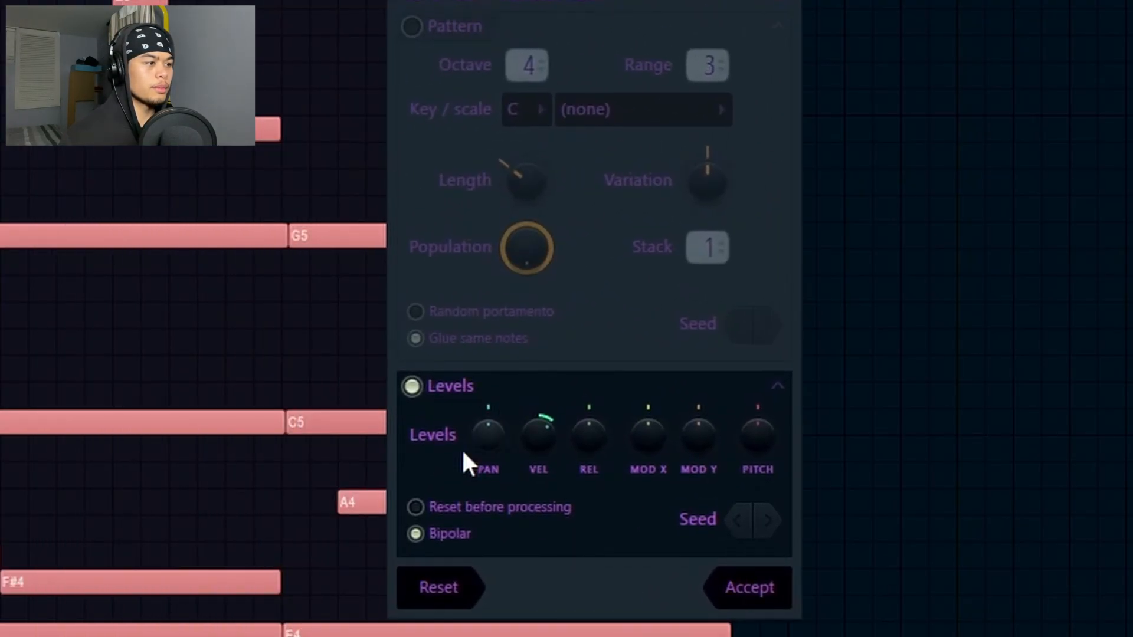
{"action": "left_click_drag", "start_coordinate": [539, 435], "coordinate": [539, 432]}
{"action": "left_click_drag", "start_coordinate": [1123, 135], "coordinate": [1123, 147]}
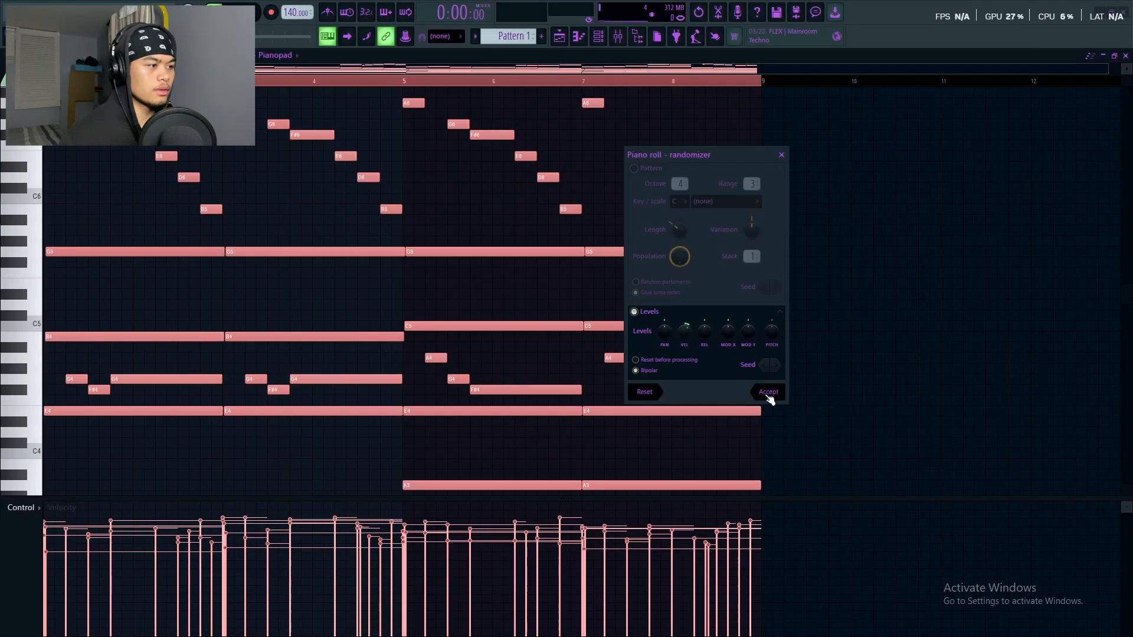
{"action": "left_click", "coordinate": [768, 393]}
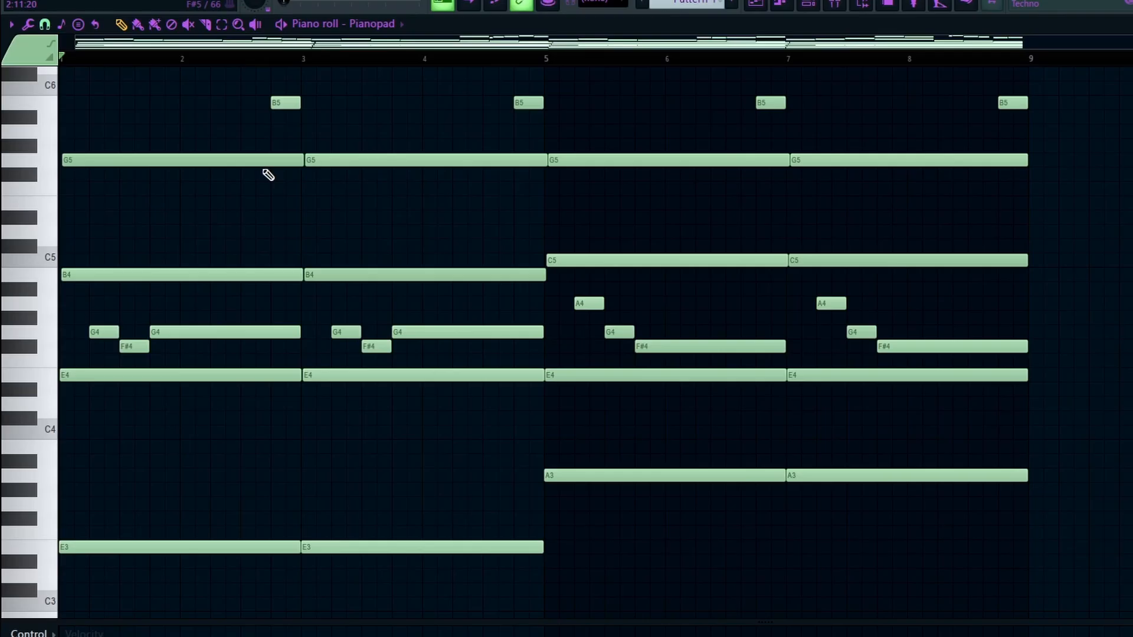
Play back the humanized pattern and review the chords, main melody and high fills in the piano roll
{"action": "key", "text": "space"}
{"action": "scroll", "coordinate": [369, 182], "scroll_direction": "up", "scroll_amount": 10}
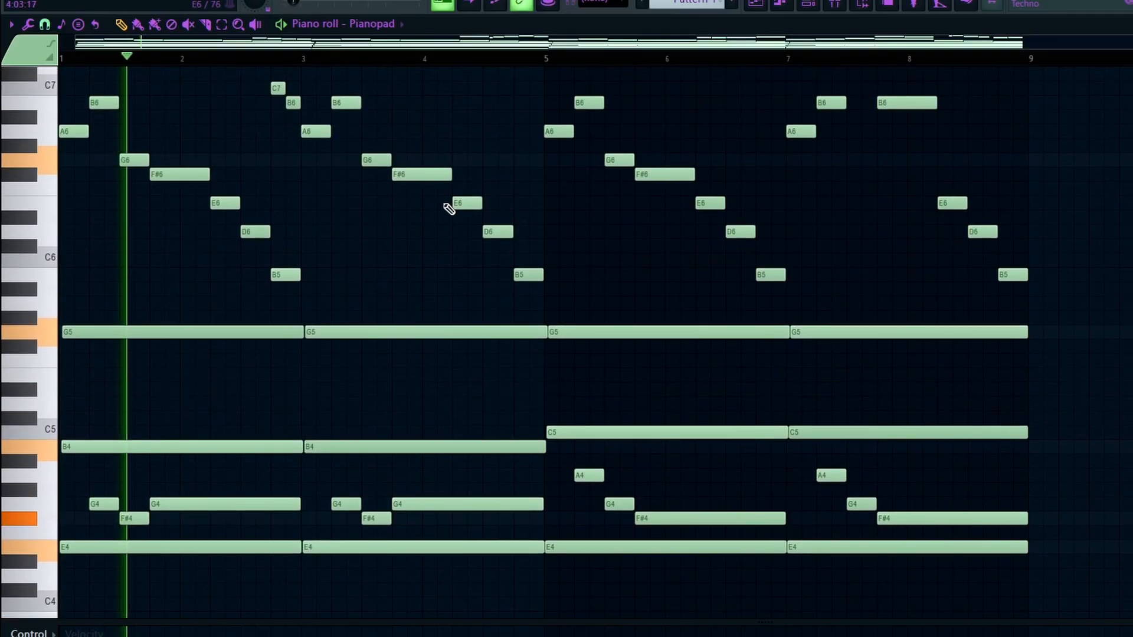
{"action": "scroll", "coordinate": [450, 192], "scroll_direction": "down", "scroll_amount": 2}
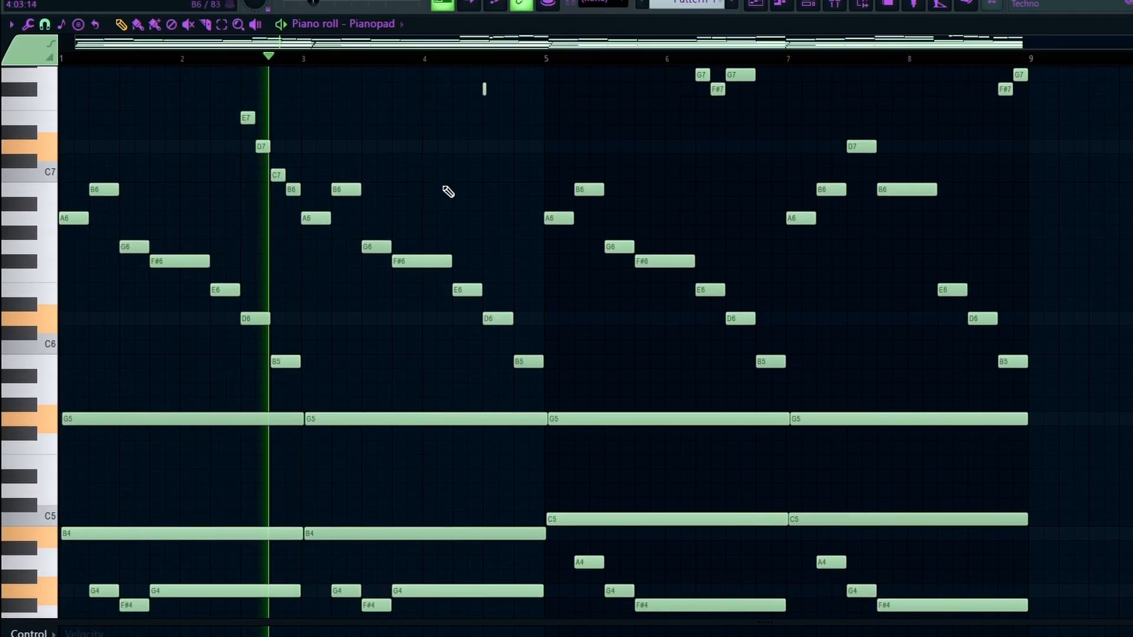
{"action": "scroll", "coordinate": [472, 185], "scroll_direction": "up", "scroll_amount": 1}
{"action": "scroll", "coordinate": [482, 181], "scroll_direction": "up", "scroll_amount": 5}
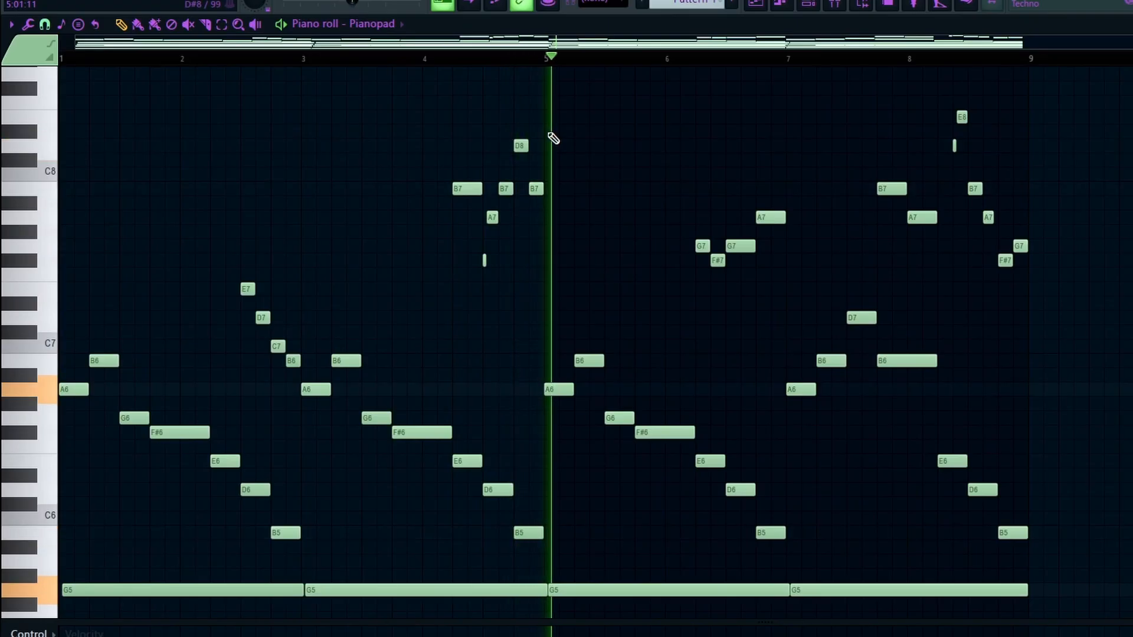
{"action": "scroll", "coordinate": [647, 154], "scroll_direction": "down", "scroll_amount": 3}
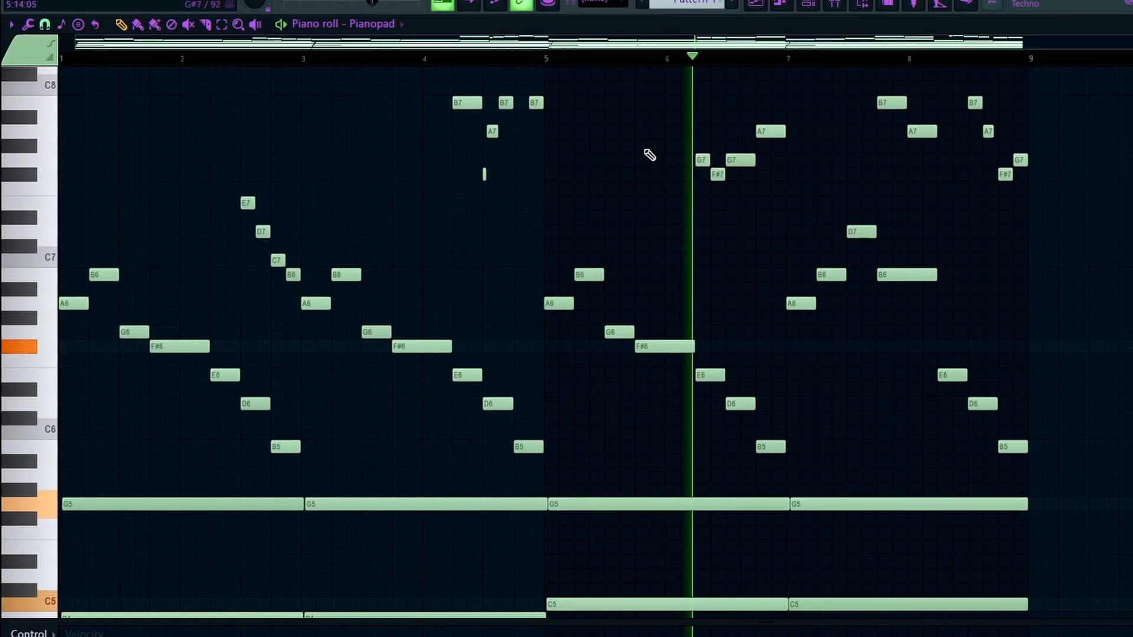
{"action": "scroll", "coordinate": [664, 155], "scroll_direction": "up", "scroll_amount": 3}
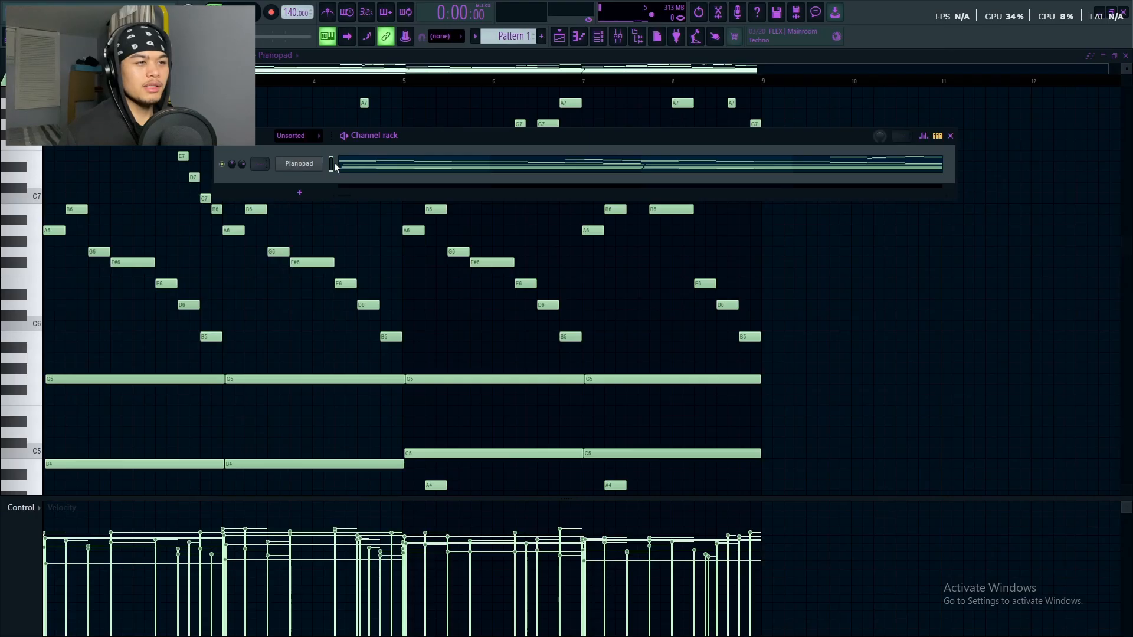
Route the Pianopad channel to its own mixer track, audition Stage Grand and Westworld, and load the Yamaha C7 preset
{"action": "key", "text": "ctrl+l"}
{"action": "left_click", "coordinate": [289, 160]}
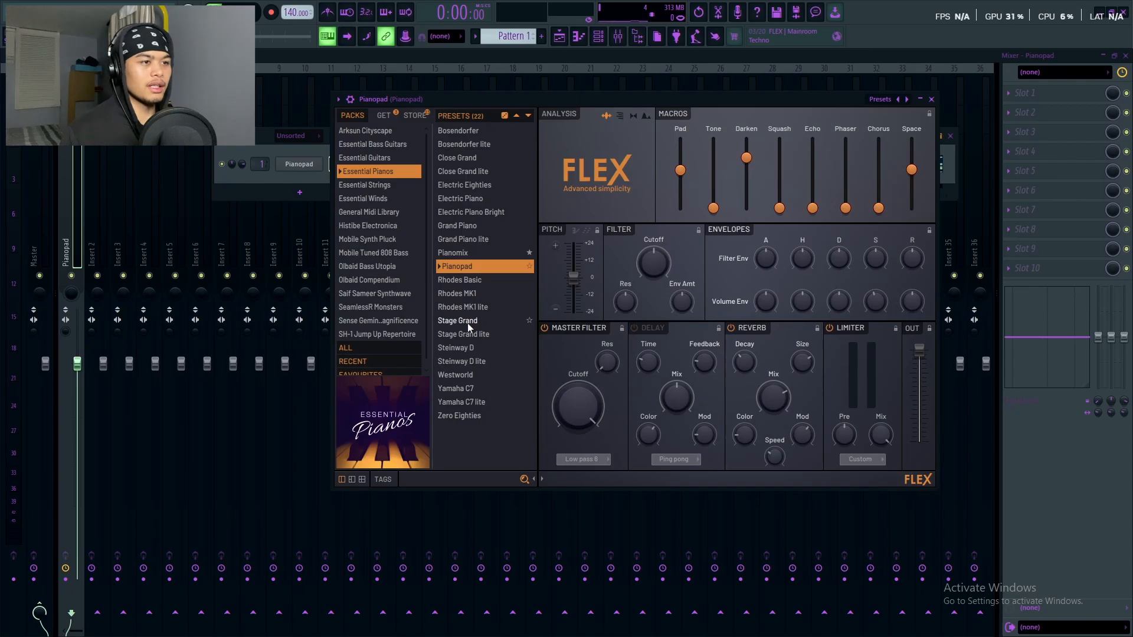
{"action": "left_click", "coordinate": [455, 323]}
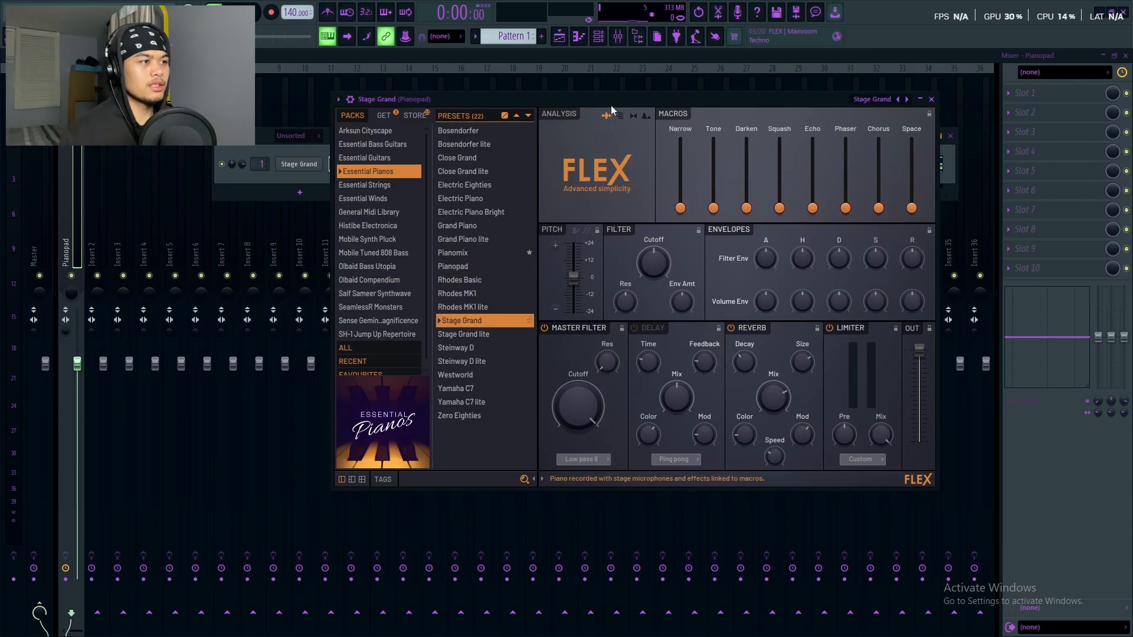
{"action": "left_click_drag", "start_coordinate": [613, 100], "coordinate": [652, 104]}
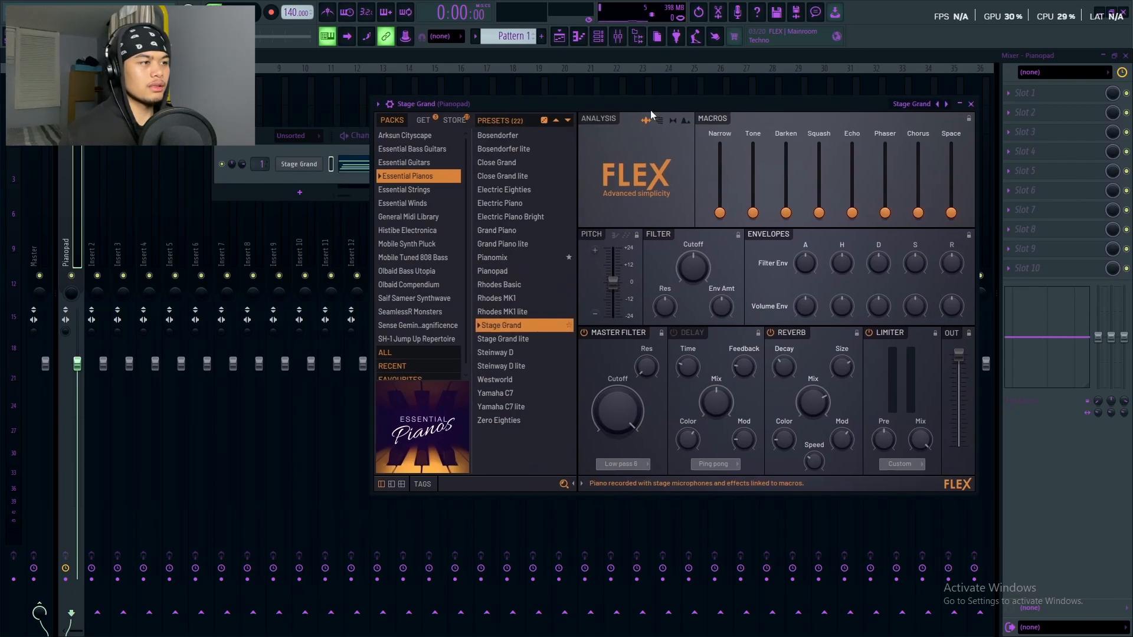
{"action": "left_click", "coordinate": [502, 379]}
{"action": "left_click_drag", "start_coordinate": [614, 106], "coordinate": [624, 103]}
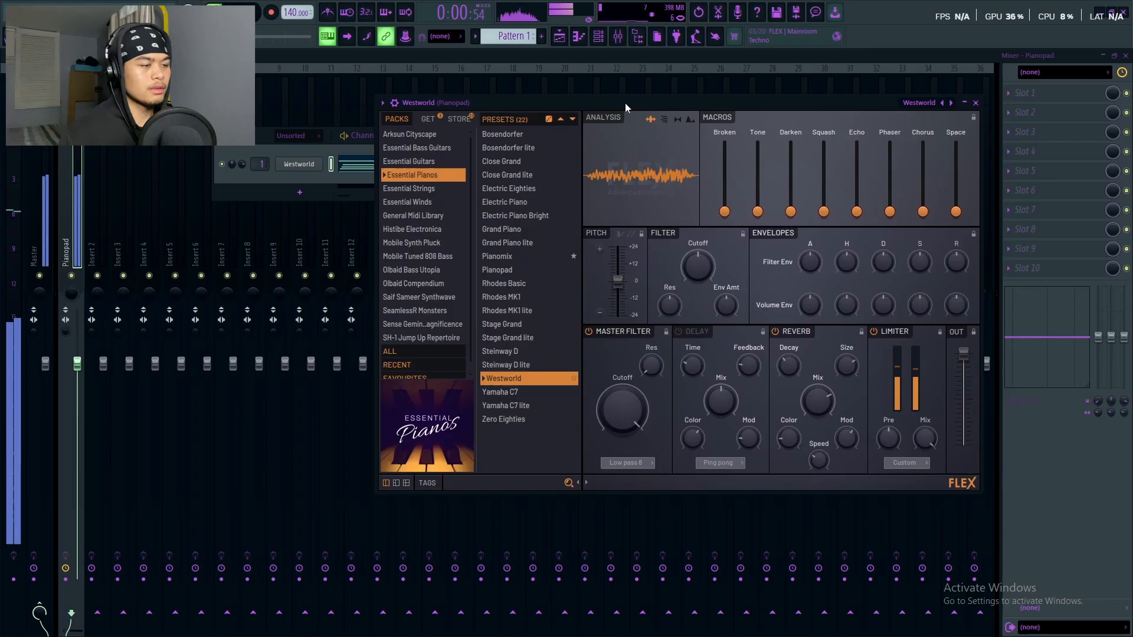
{"action": "left_click", "coordinate": [513, 389]}
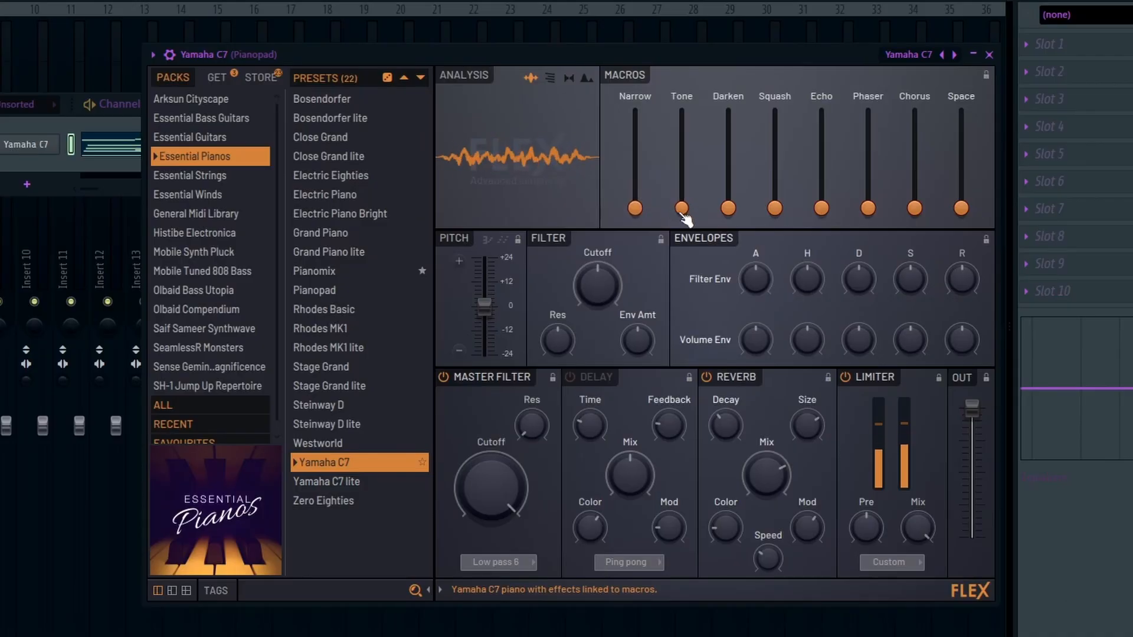
On Yamaha C7, raise Tone slightly, Darken to about two-thirds, and Squash and Space to about one-third each
{"action": "left_click_drag", "start_coordinate": [764, 210], "coordinate": [764, 179]}
{"action": "left_click_drag", "start_coordinate": [681, 164], "coordinate": [728, 141]}
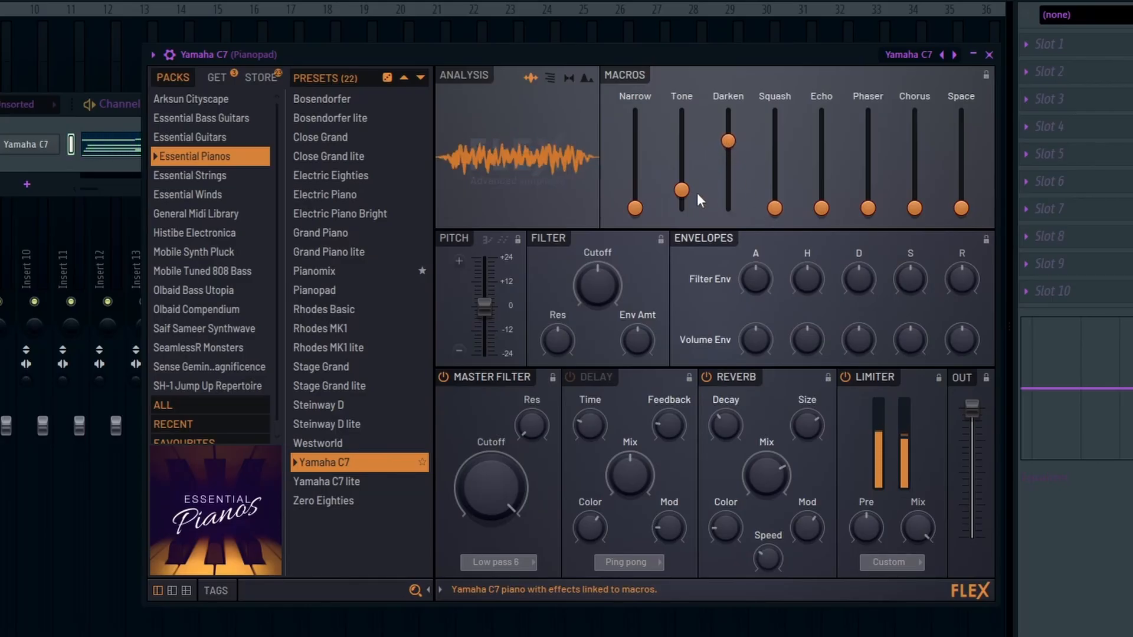
{"action": "left_click_drag", "start_coordinate": [775, 208], "coordinate": [775, 176]}
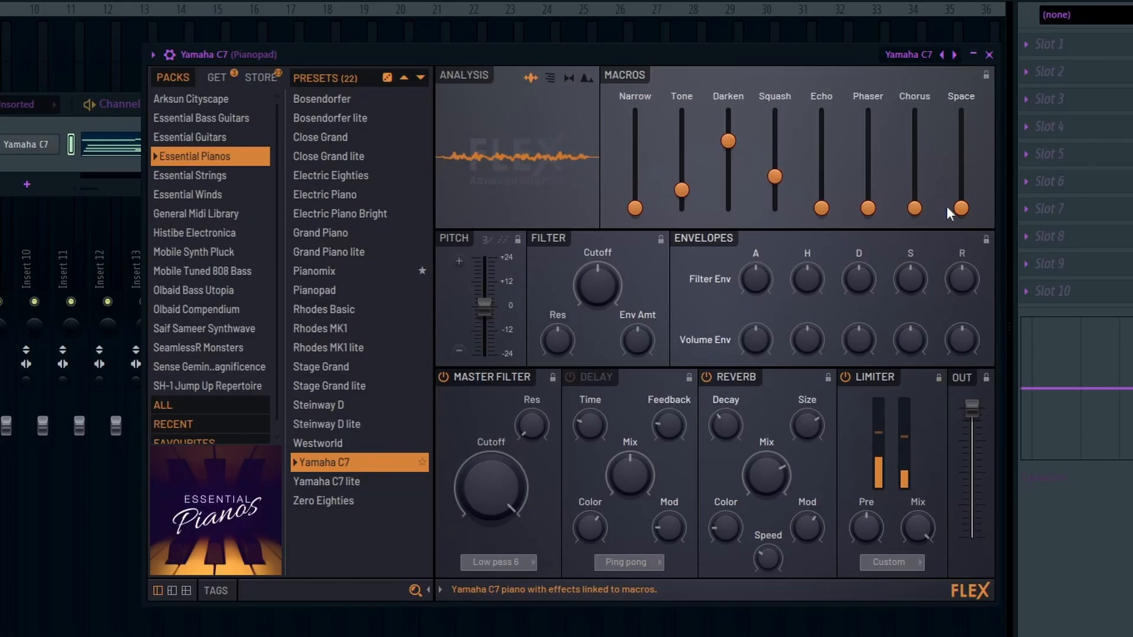
{"action": "left_click_drag", "start_coordinate": [962, 208], "coordinate": [961, 170]}
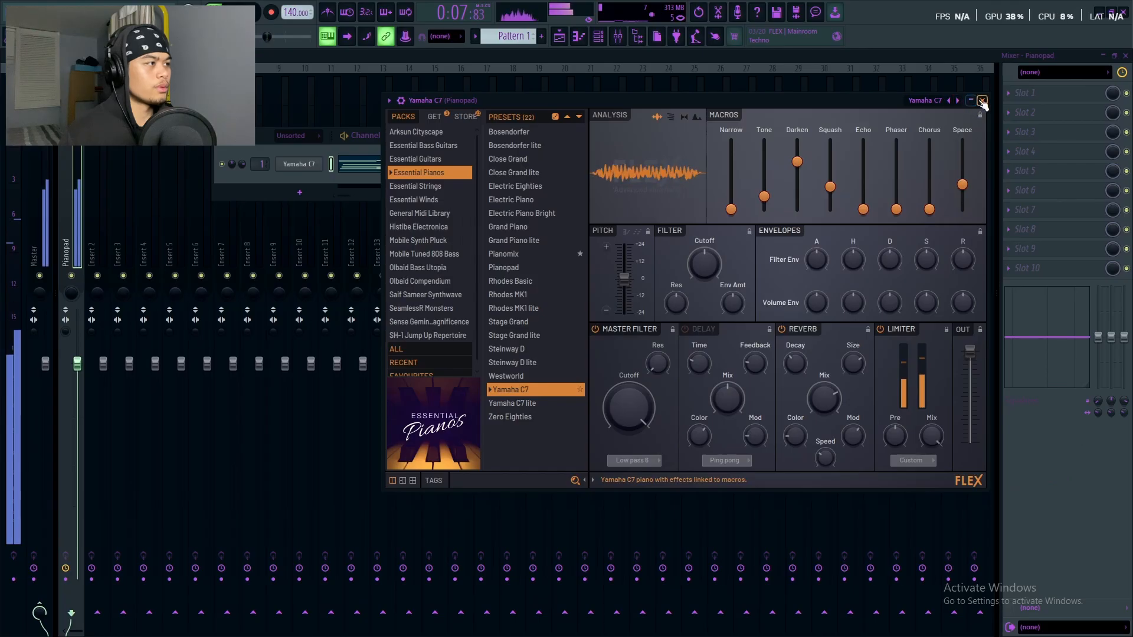
{"action": "left_click", "coordinate": [989, 54]}
{"action": "left_click_drag", "start_coordinate": [414, 138], "coordinate": [415, 139]}
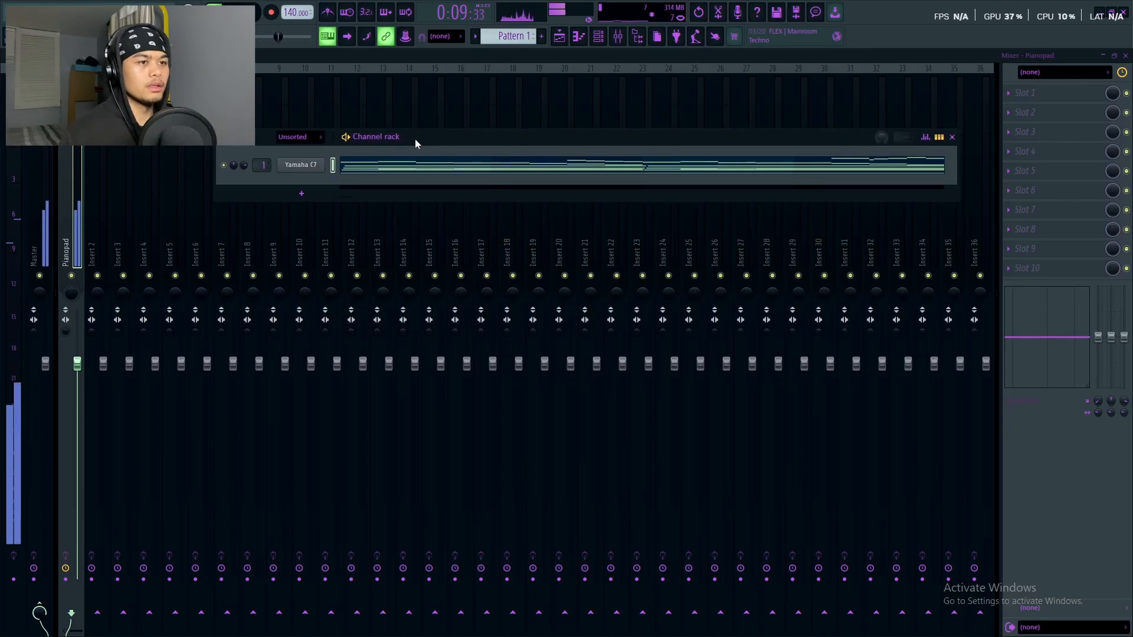
{"action": "key", "text": "space"}
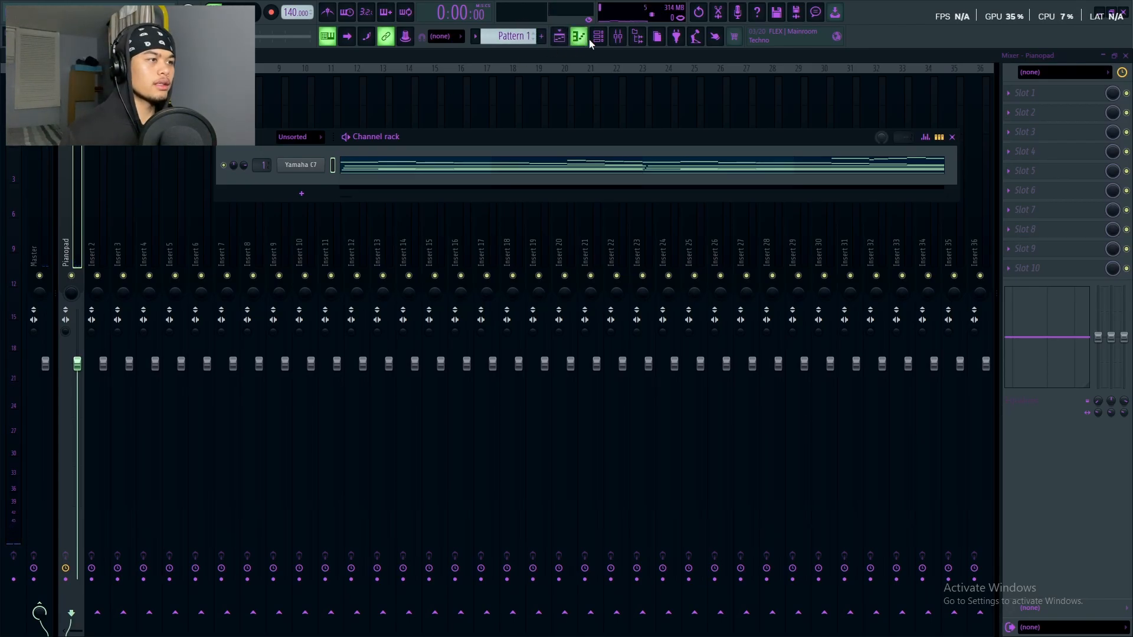
Copy the Yamaha C7 channel's notes and add a second FLEX instrument channel
{"action": "right_click", "coordinate": [322, 165]}
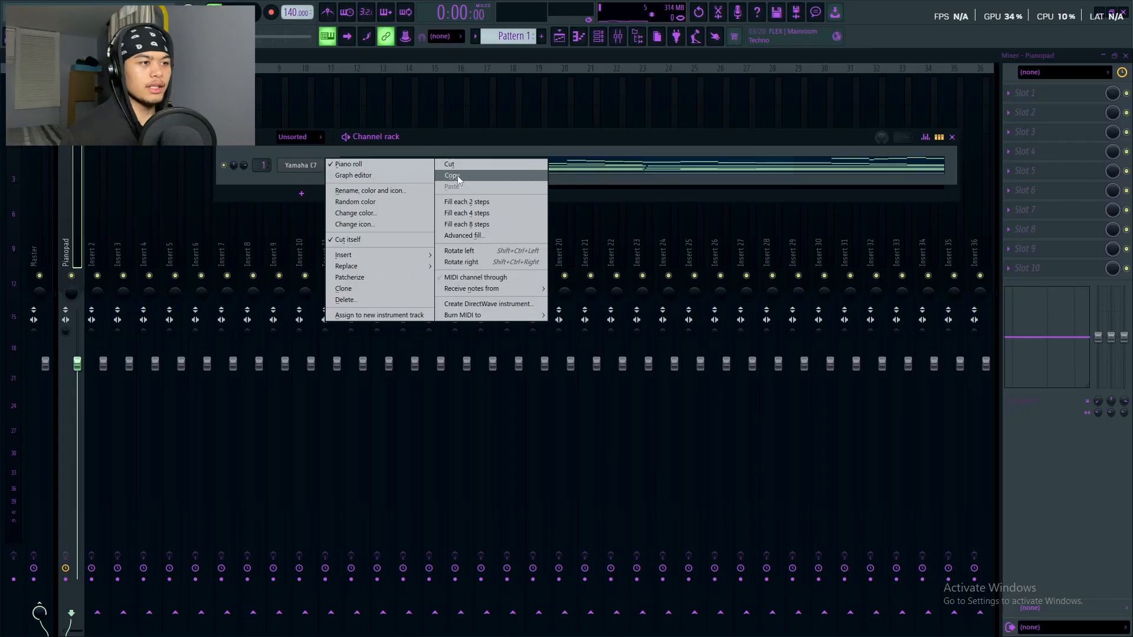
{"action": "left_click", "coordinate": [462, 175]}
{"action": "left_click", "coordinate": [301, 194]}
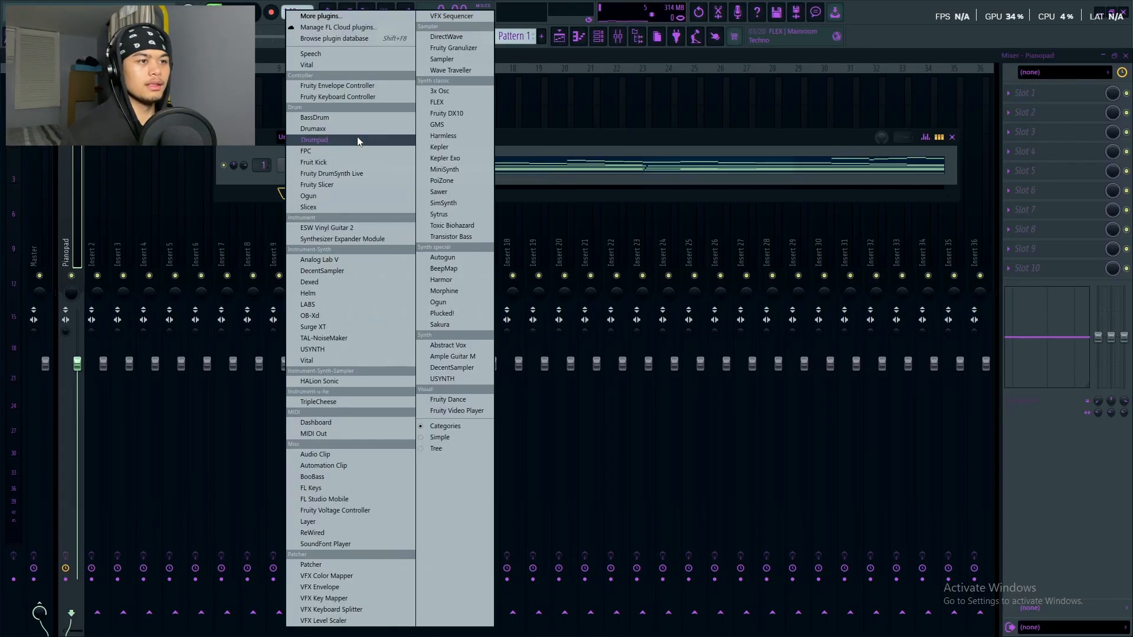
{"action": "left_click", "coordinate": [437, 102]}
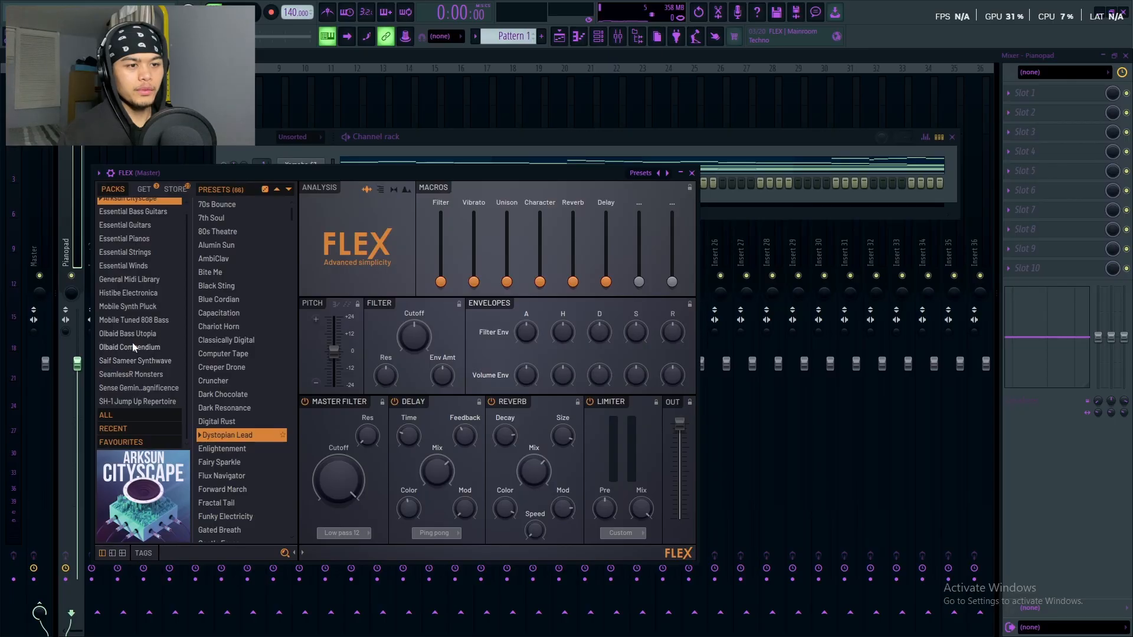
Audition presets from the Saif Sameer Synthwave pack for the new FLEX channel and load Ahead
{"action": "left_click", "coordinate": [134, 366]}
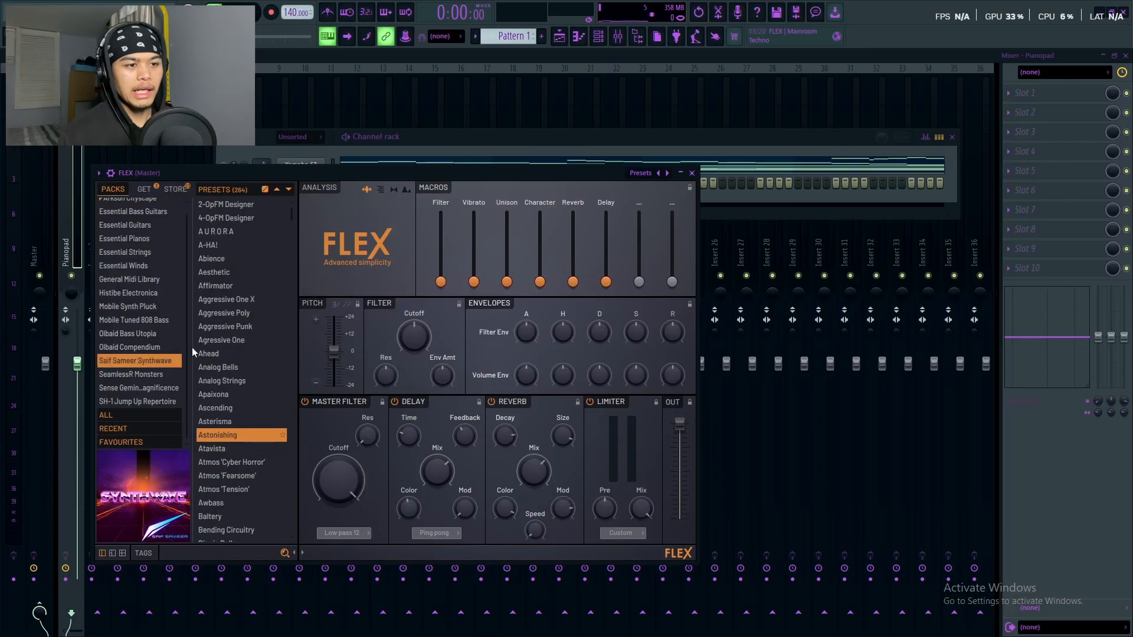
{"action": "left_click", "coordinate": [204, 353]}
{"action": "left_click_drag", "start_coordinate": [384, 171], "coordinate": [403, 157]}
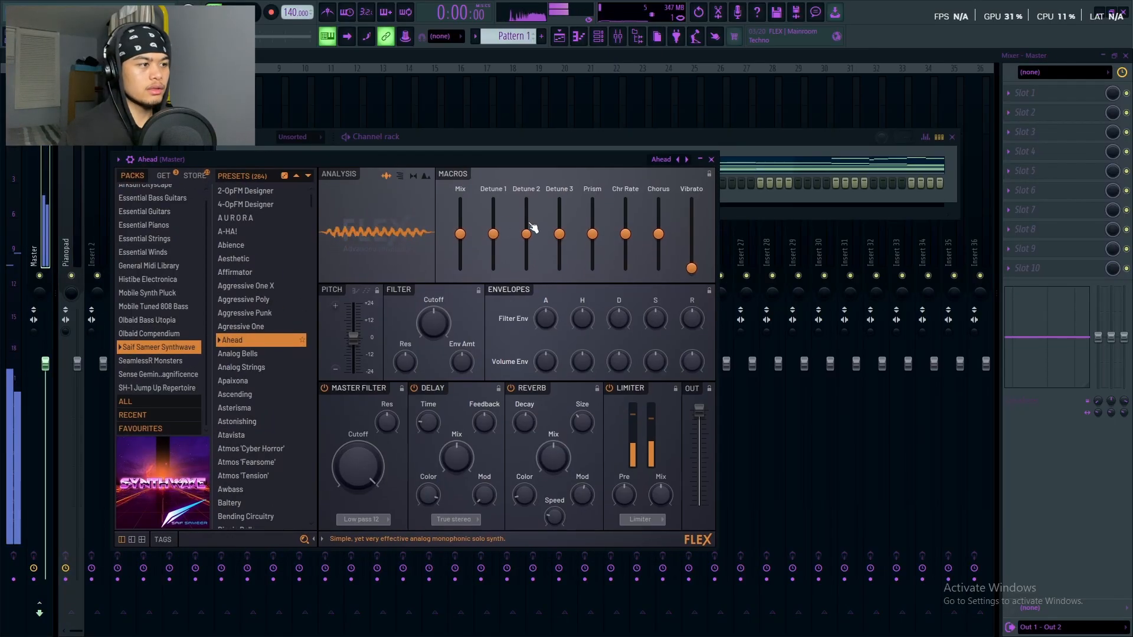
{"action": "left_click", "coordinate": [252, 367]}
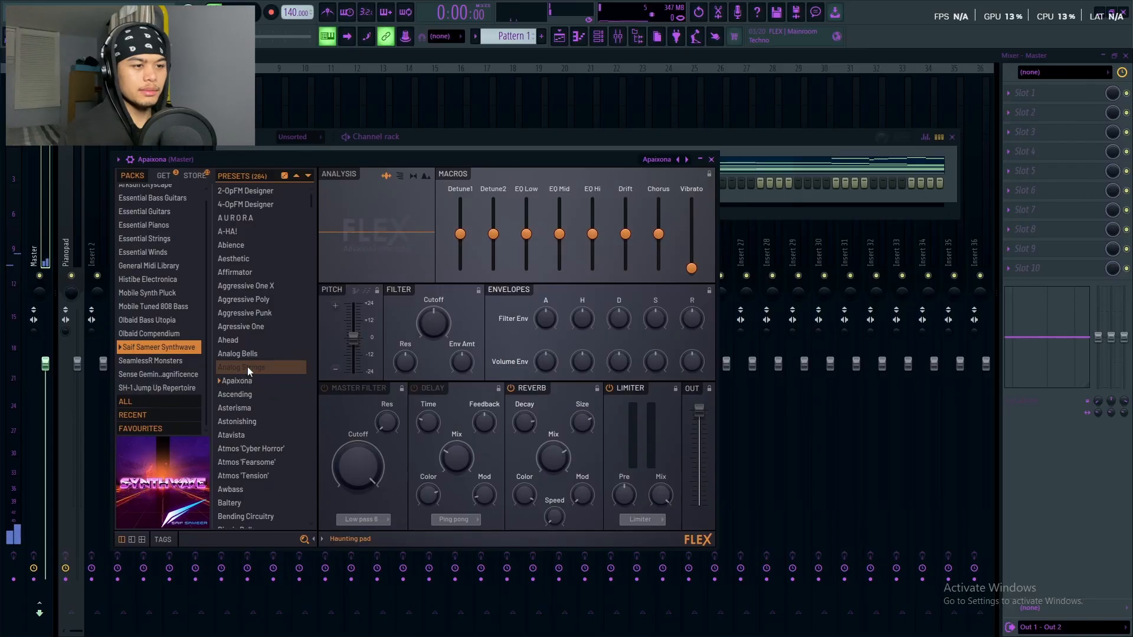
{"action": "left_click", "coordinate": [243, 338]}
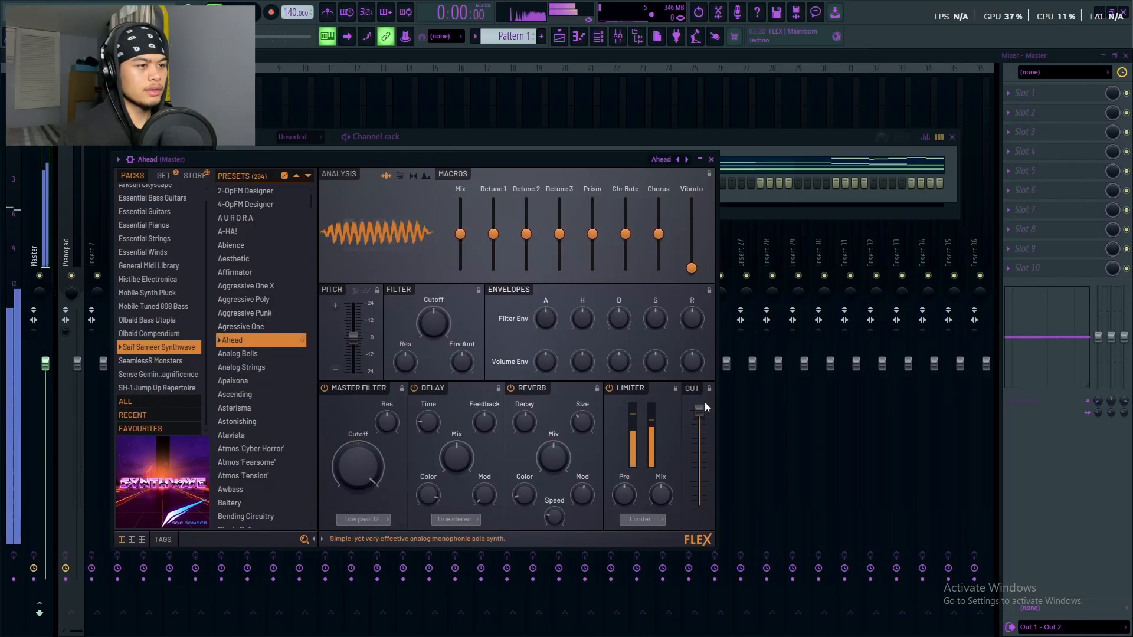
{"action": "left_click", "coordinate": [711, 159]}
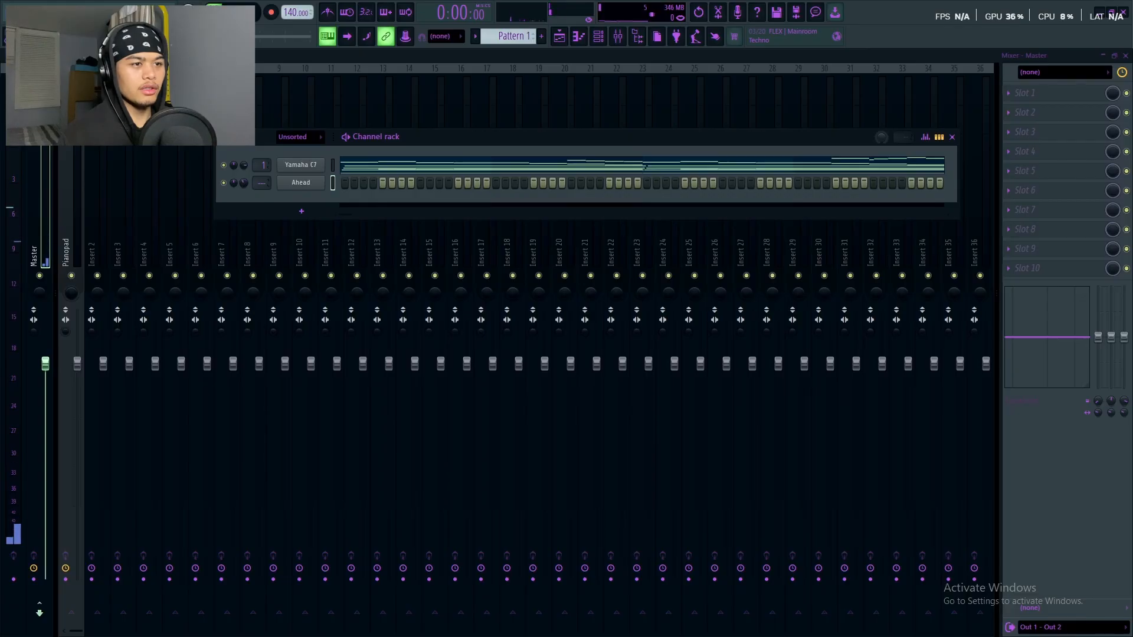
Paste the copied piano notes into the Ahead channel and play both layers together
{"action": "right_click", "coordinate": [304, 182]}
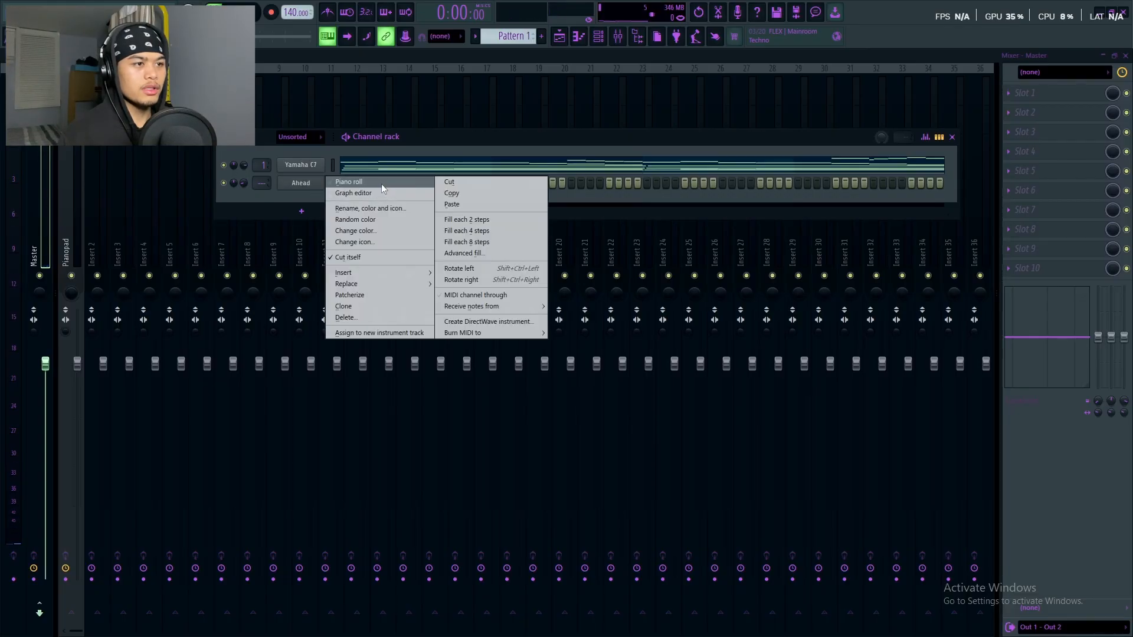
{"action": "left_click", "coordinate": [452, 204]}
{"action": "key", "text": "space"}
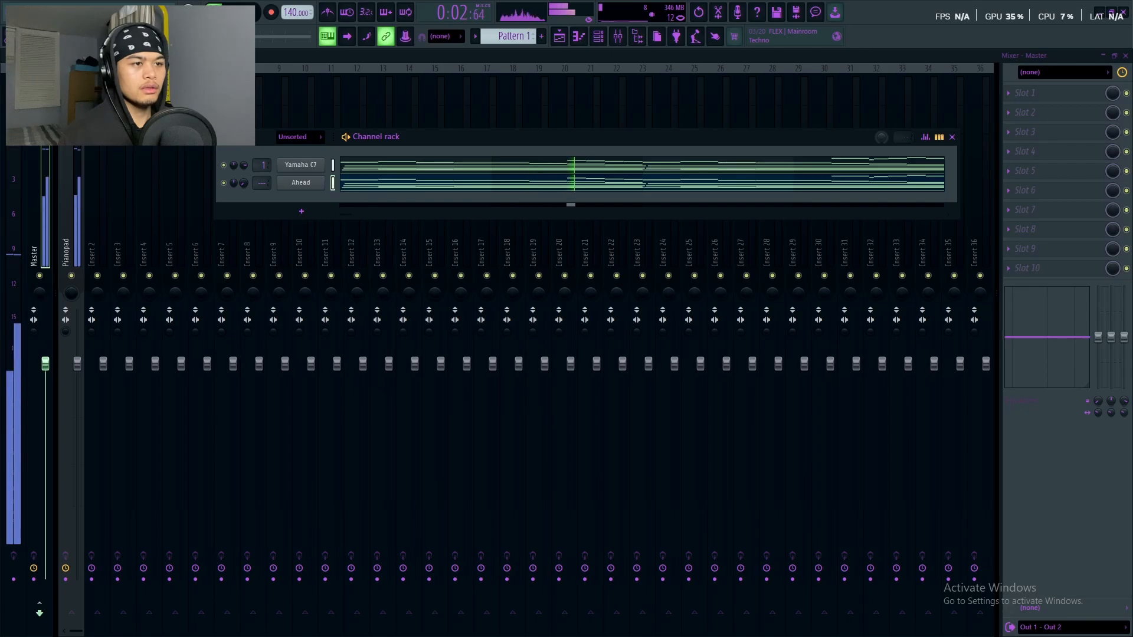
During playback, audition Charm on the synth layer and replace it with the Dropamine preset
{"action": "left_click", "coordinate": [286, 182]}
{"action": "scroll", "coordinate": [285, 305], "scroll_direction": "up", "scroll_amount": 10}
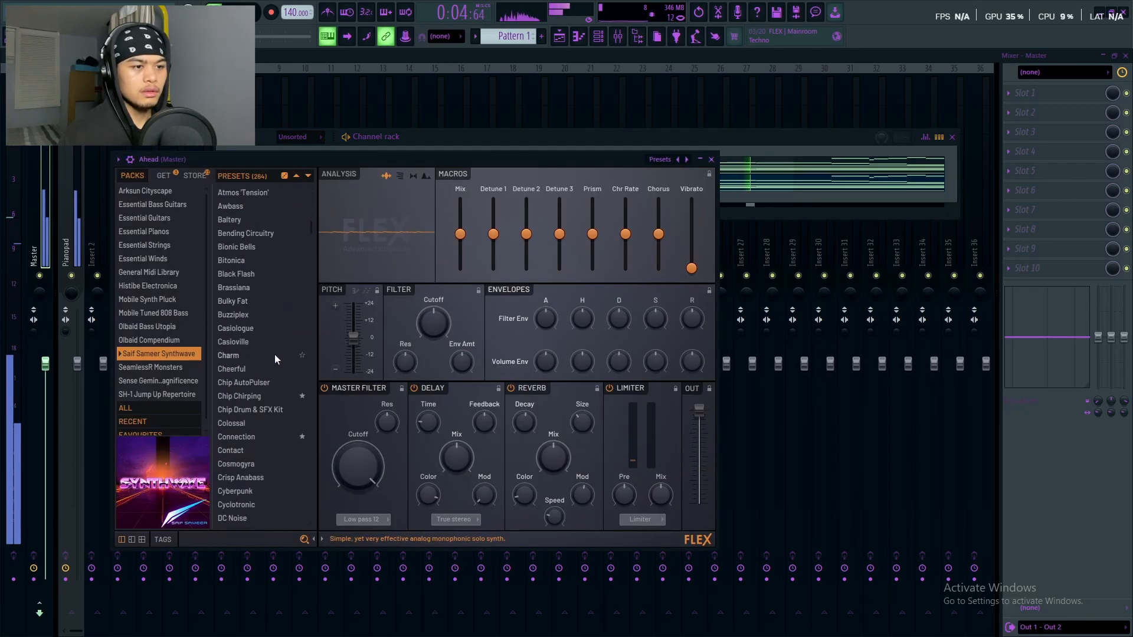
{"action": "left_click", "coordinate": [275, 354]}
{"action": "scroll", "coordinate": [280, 295], "scroll_direction": "down", "scroll_amount": 8}
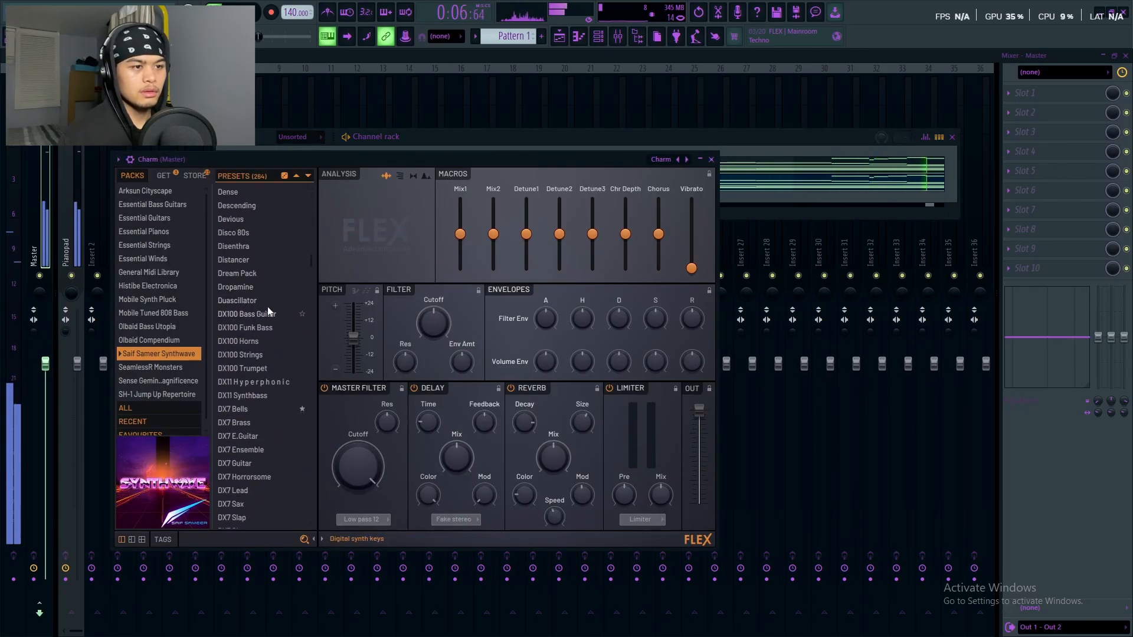
{"action": "left_click", "coordinate": [260, 287]}
{"action": "left_click_drag", "start_coordinate": [367, 164], "coordinate": [601, 165]}
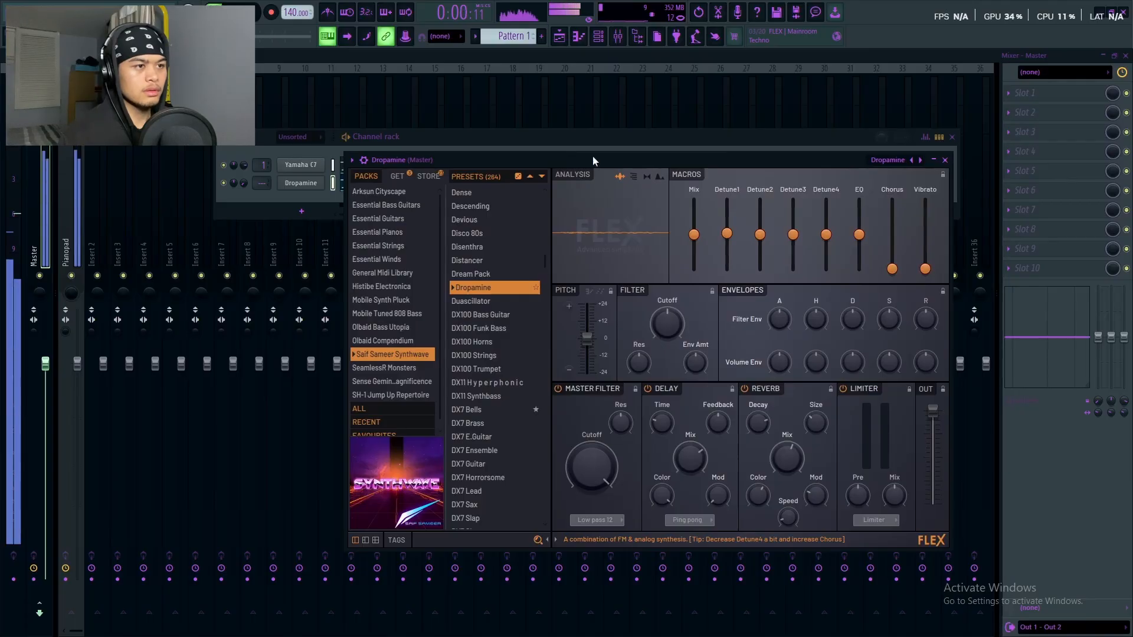
Adjust the Dropamine channel's panning in the channel rack while both layers play
{"action": "left_click", "coordinate": [250, 184]}
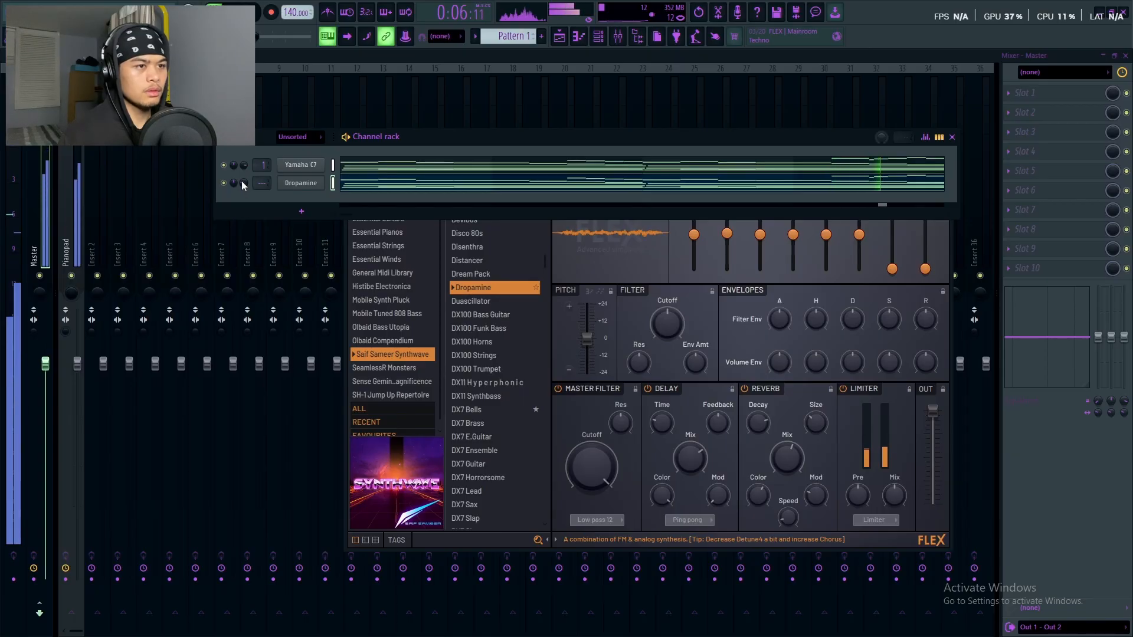
{"action": "left_click_drag", "start_coordinate": [236, 182], "coordinate": [236, 173]}
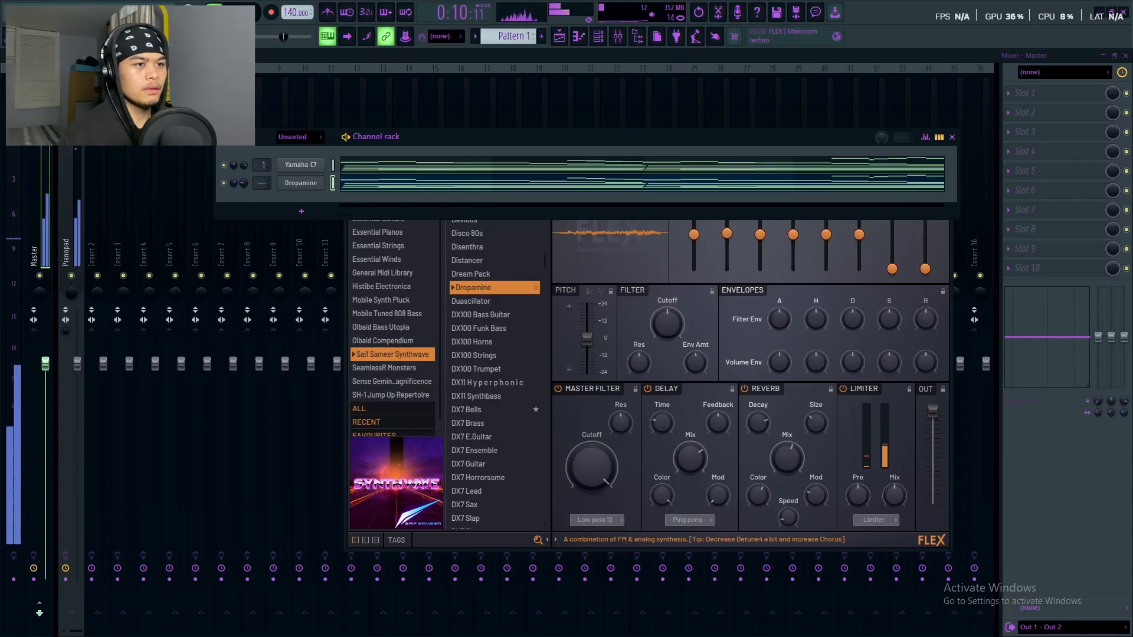
Close the Dropamine preset window, stop playback and route the Dropamine channel to mixer track 2
{"action": "left_click", "coordinate": [548, 294]}
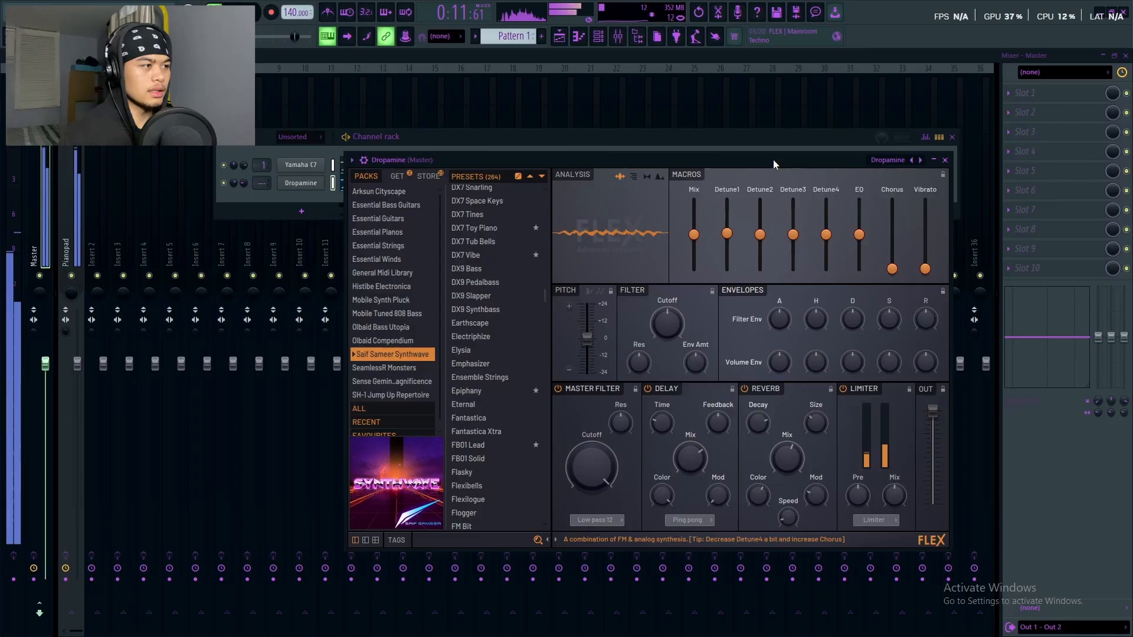
{"action": "left_click", "coordinate": [945, 160]}
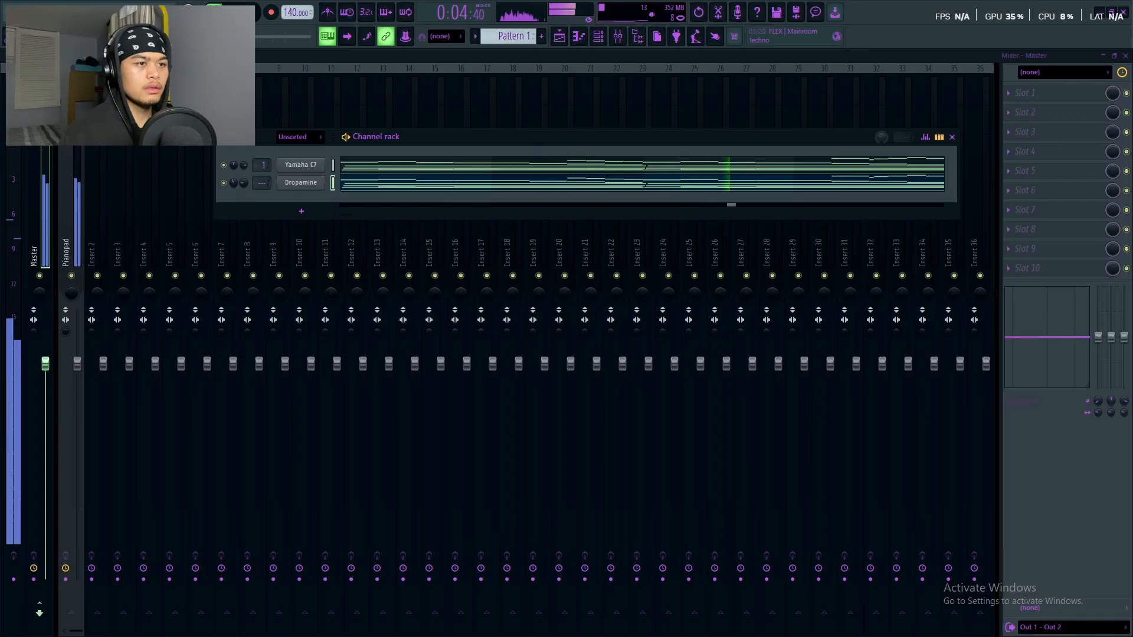
{"action": "key", "text": "space"}
{"action": "key", "text": "ctrl+l"}
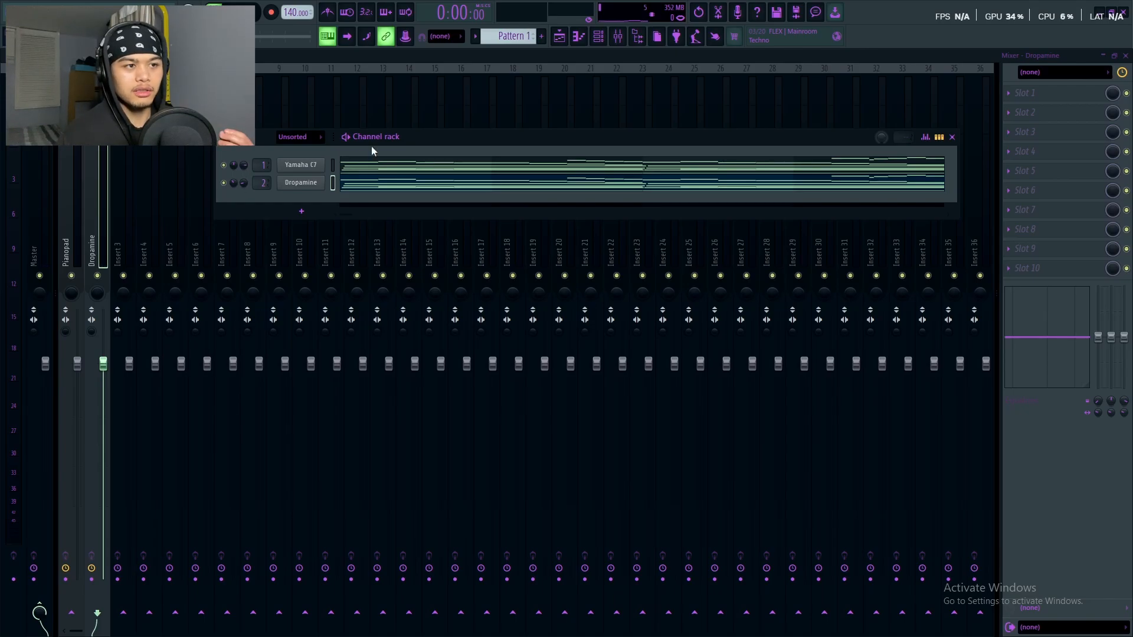
Play both layers while viewing the Dropamine notes in the piano roll, and return to the playlist with the channel rack
{"action": "key", "text": "space"}
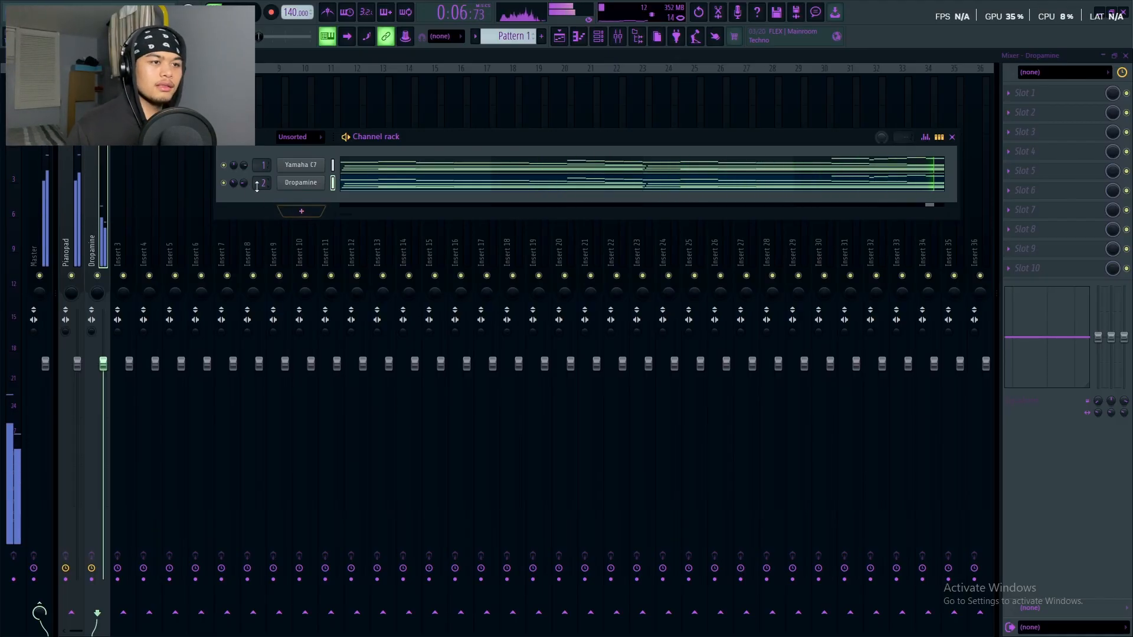
{"action": "left_click", "coordinate": [364, 188]}
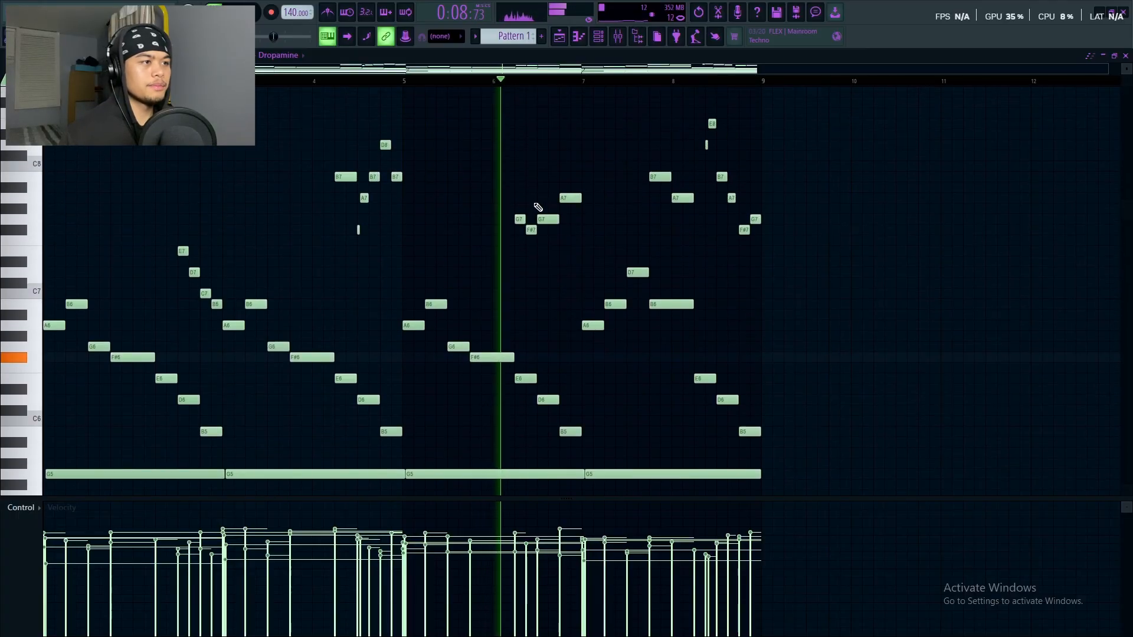
{"action": "left_click", "coordinate": [559, 37]}
{"action": "left_click", "coordinate": [598, 37]}
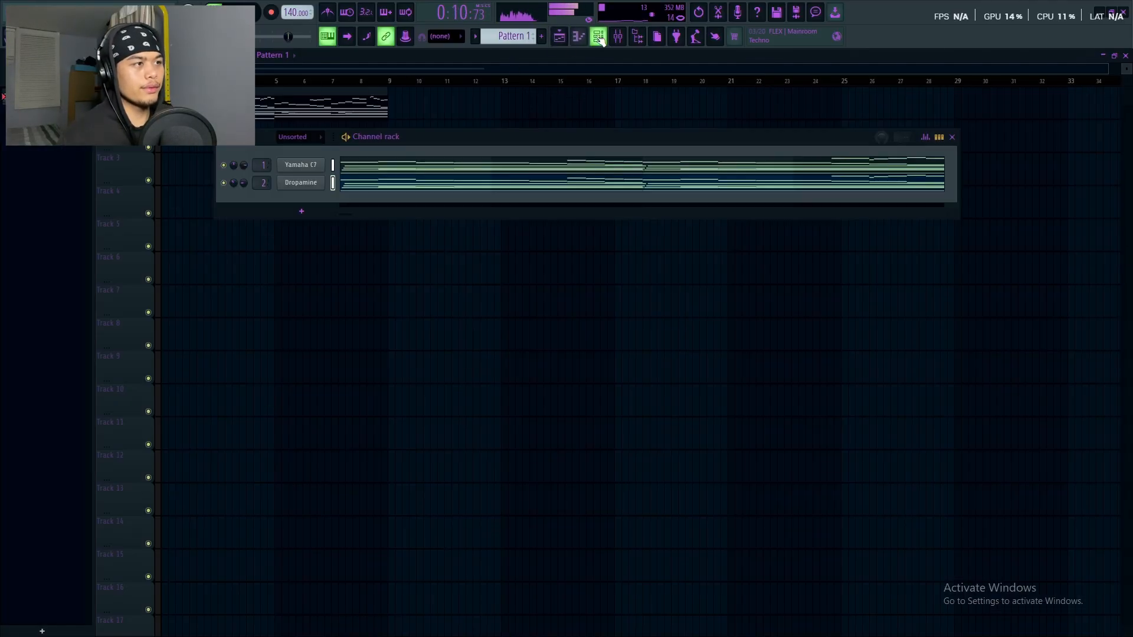
Add a third FLEX channel, audition Violas Sustain from the Essential Strings pack and load Violins Sustain instead
{"action": "left_click", "coordinate": [302, 211]}
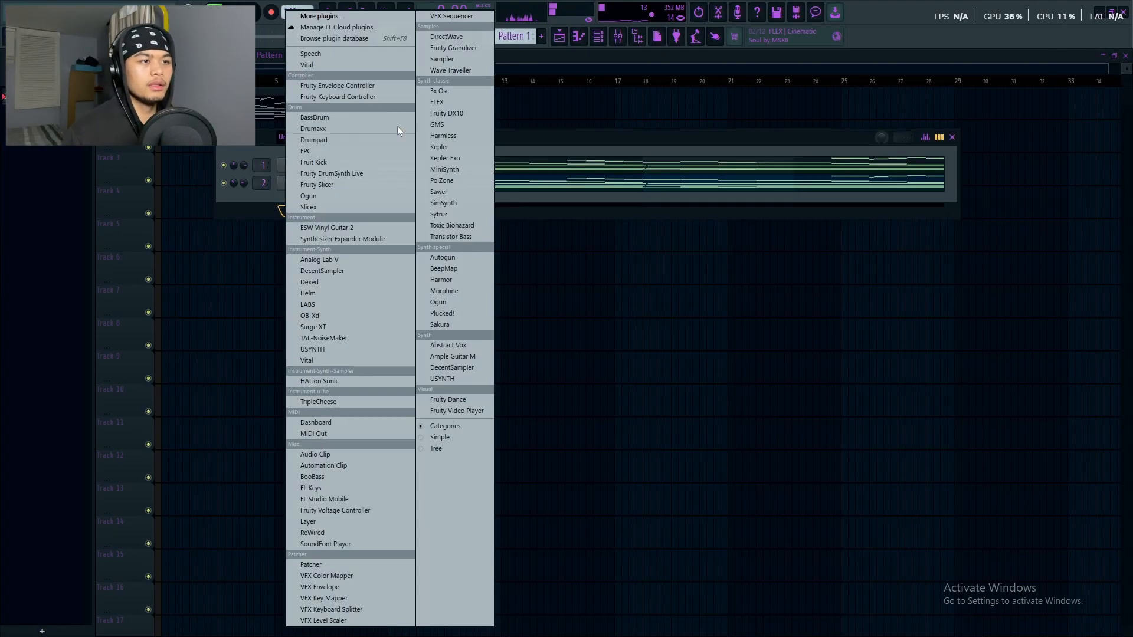
{"action": "left_click", "coordinate": [444, 102]}
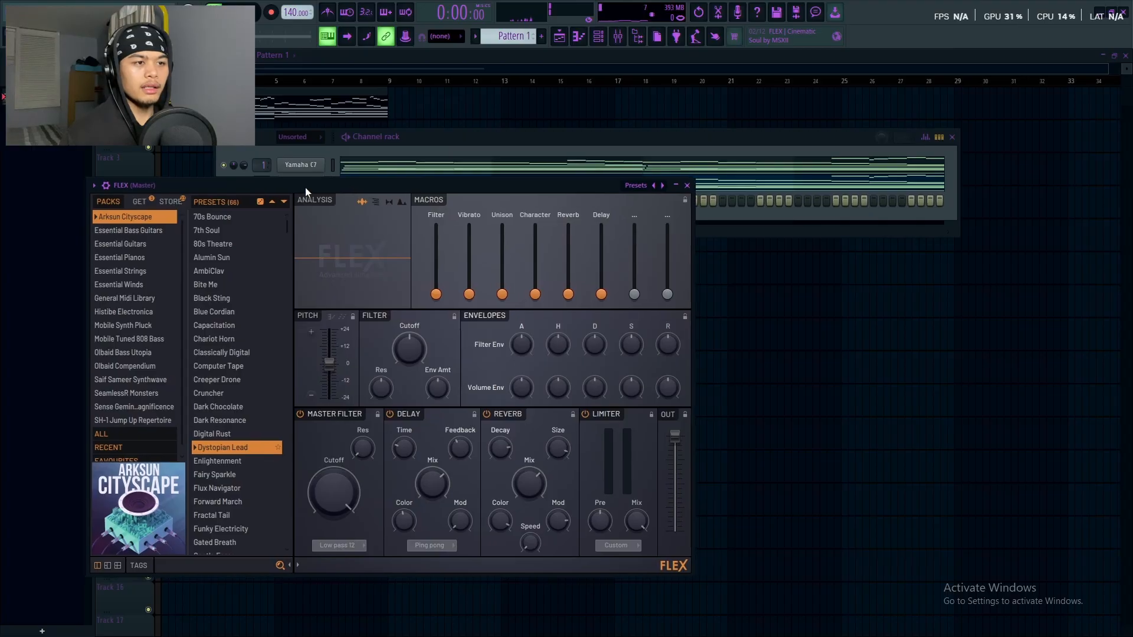
{"action": "left_click", "coordinate": [206, 251]}
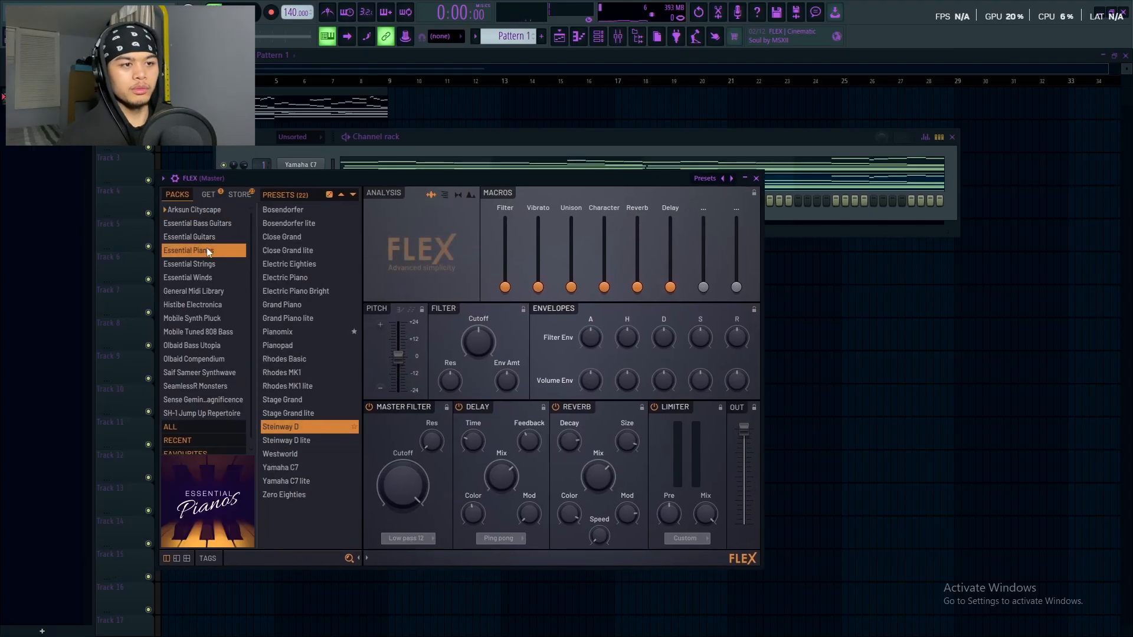
{"action": "left_click", "coordinate": [226, 262]}
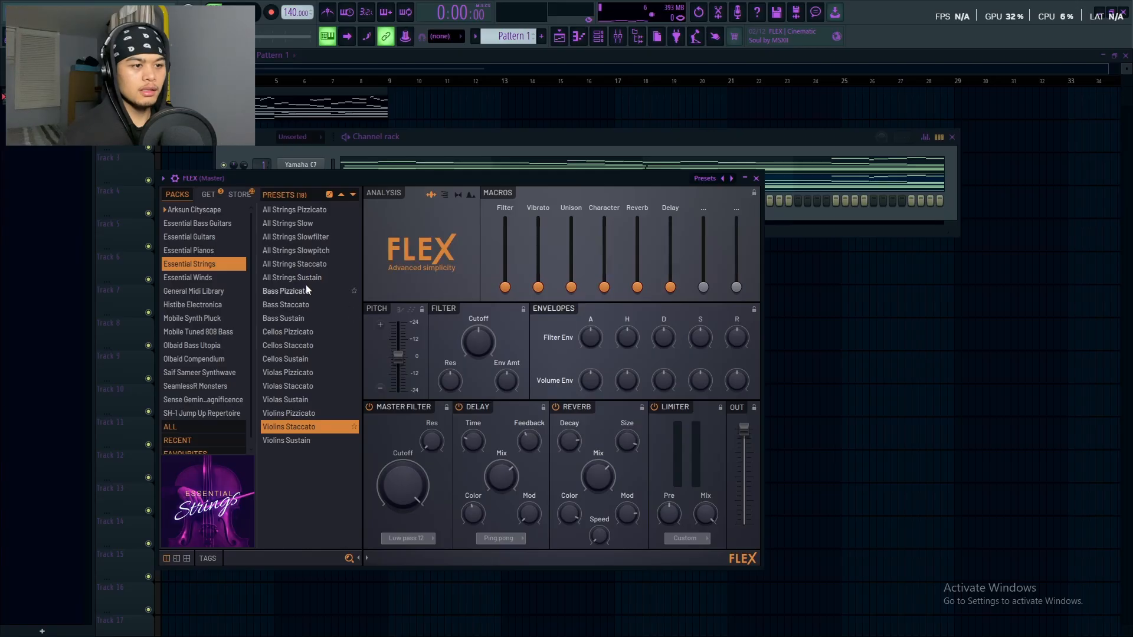
{"action": "left_click", "coordinate": [295, 402]}
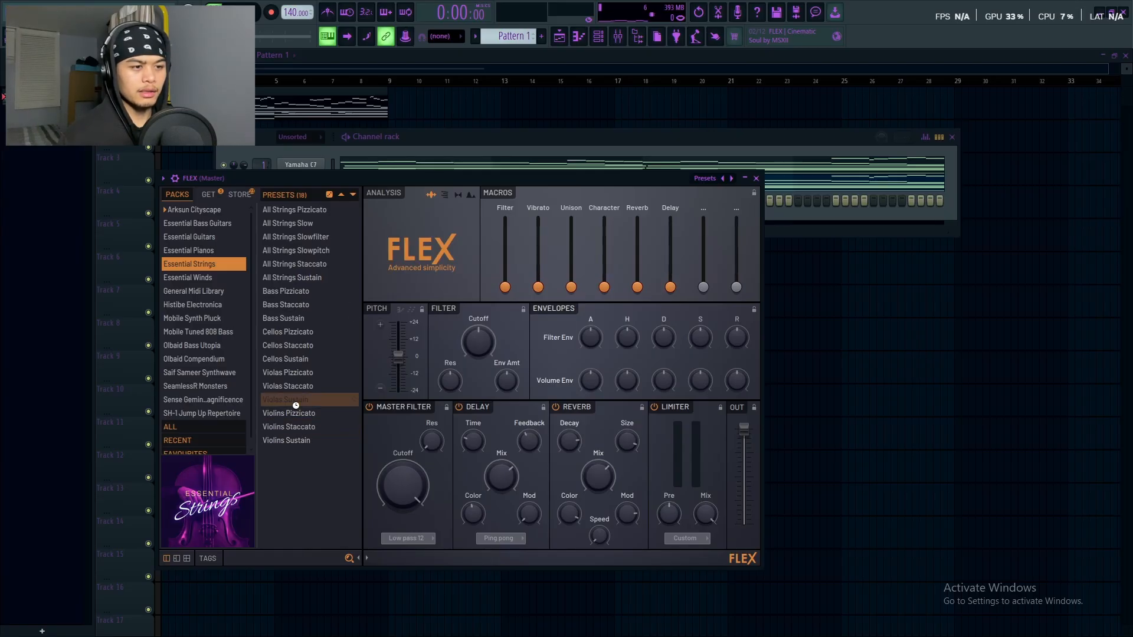
{"action": "left_click", "coordinate": [295, 441]}
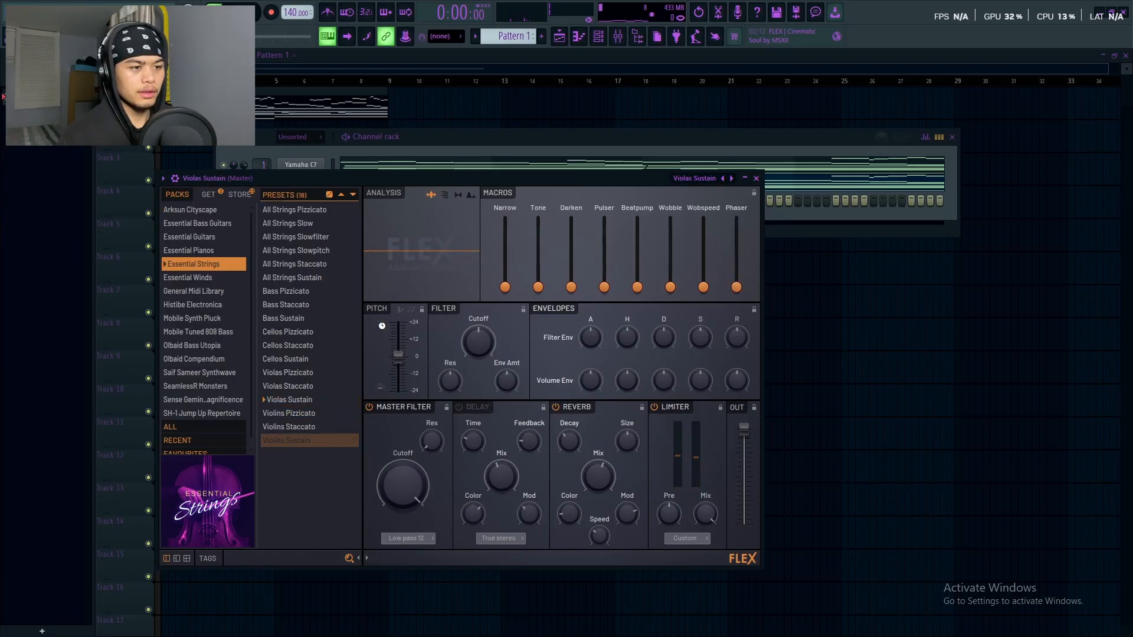
{"action": "left_click", "coordinate": [756, 179]}
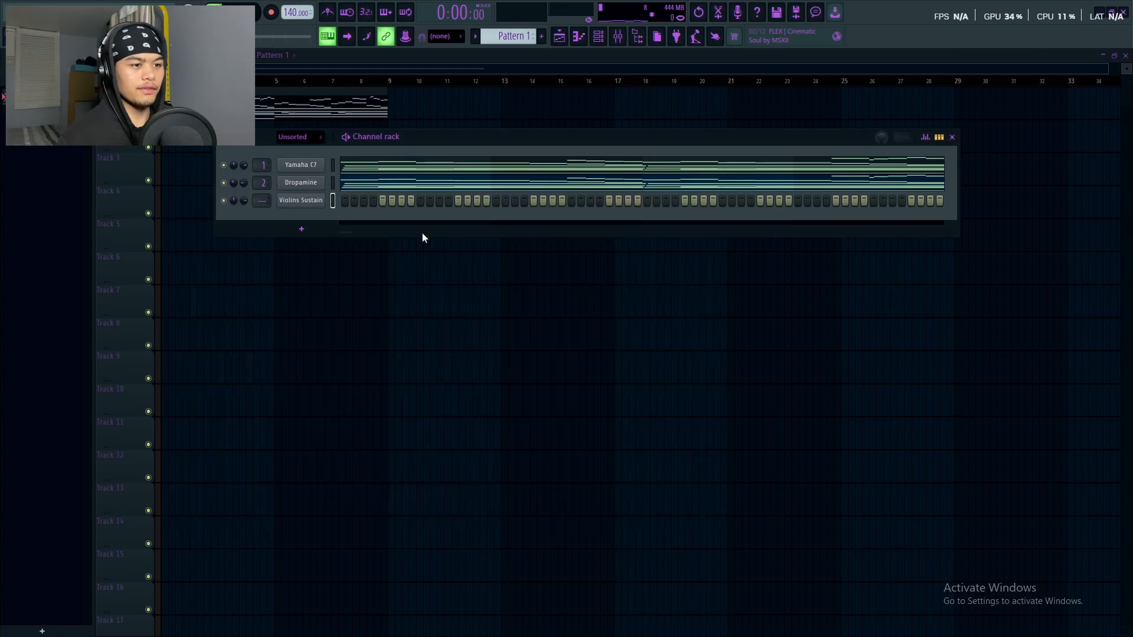
Play the three layers with the chord notes in Violins Sustain and its channel on mixer track 3, and hide the channel rack
{"action": "key", "text": "space"}
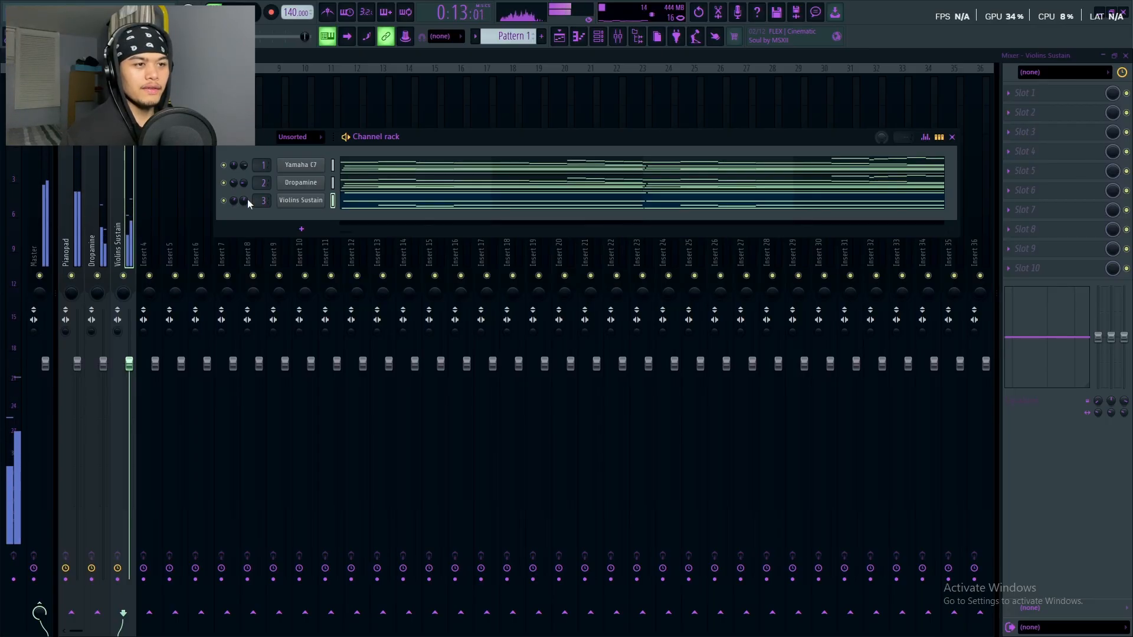
{"action": "key", "text": "F6"}
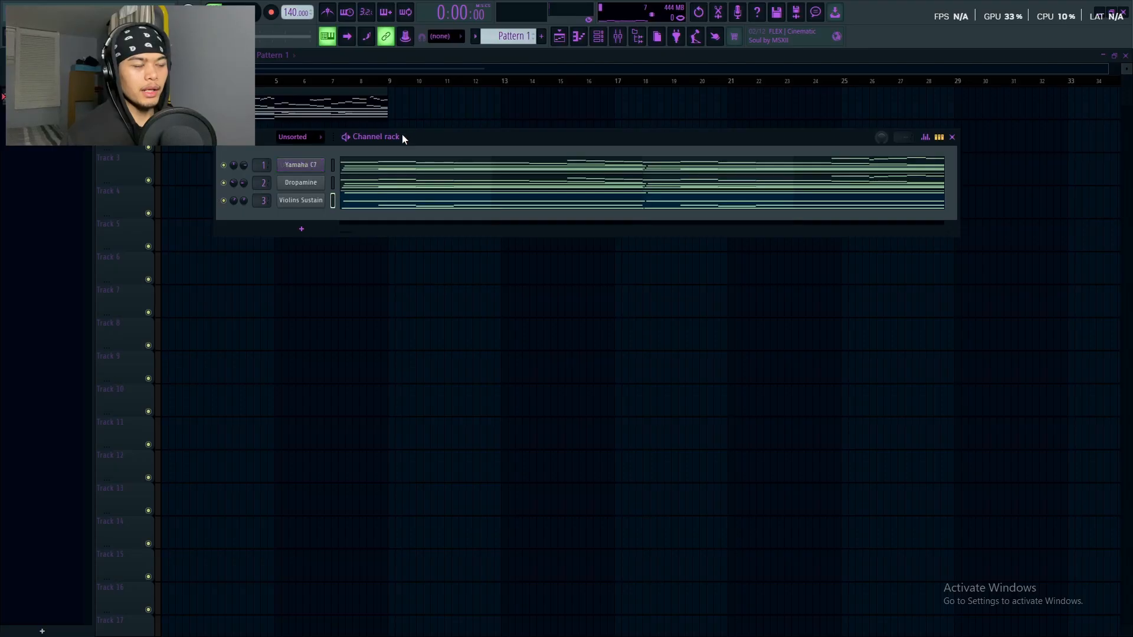
{"action": "key", "text": "F6"}
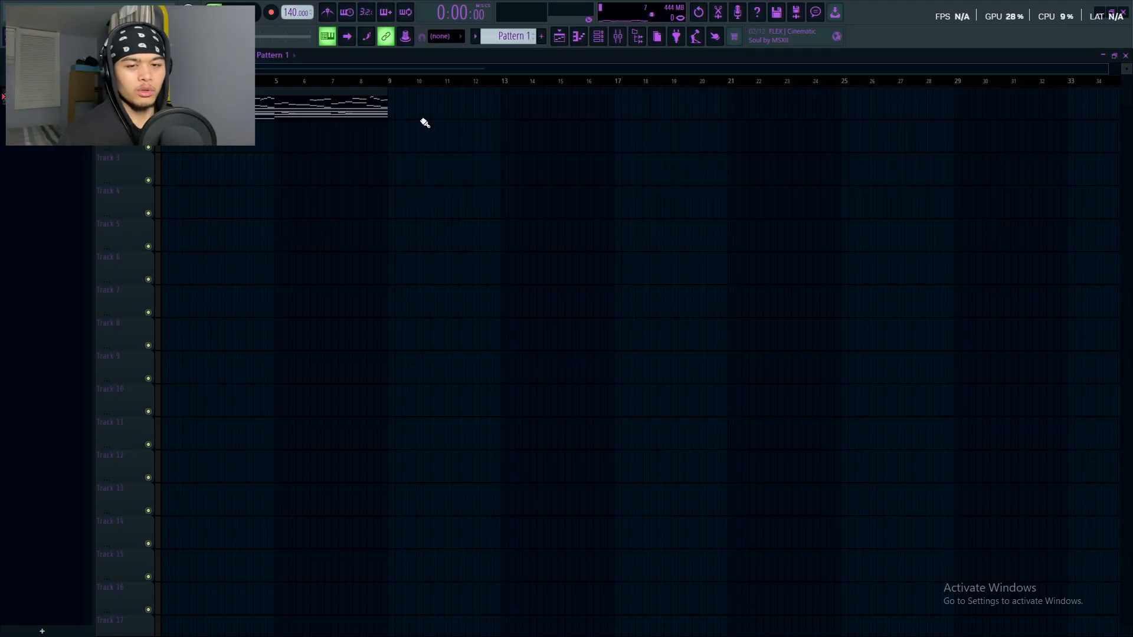
Open the Yamaha C7 notes in the piano roll and review the chords and upper melody across all eight bars
{"action": "double_click", "coordinate": [306, 101]}
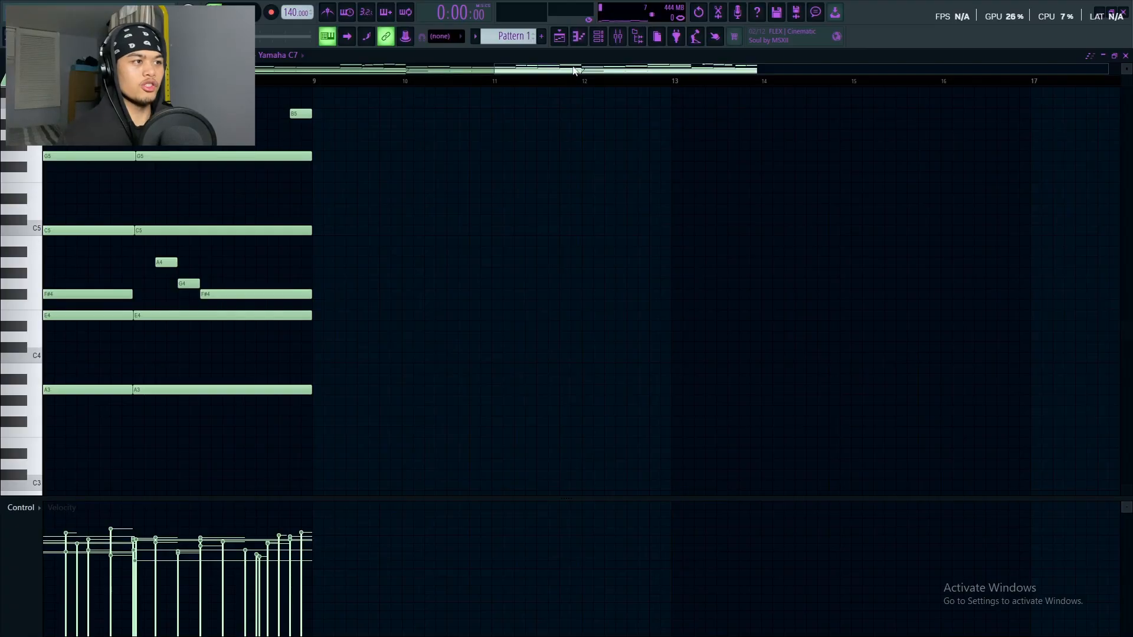
{"action": "left_click_drag", "start_coordinate": [575, 71], "coordinate": [141, 70]}
{"action": "scroll", "coordinate": [272, 124], "scroll_direction": "down", "scroll_amount": 1}
{"action": "scroll", "coordinate": [288, 148], "scroll_direction": "up", "scroll_amount": 5}
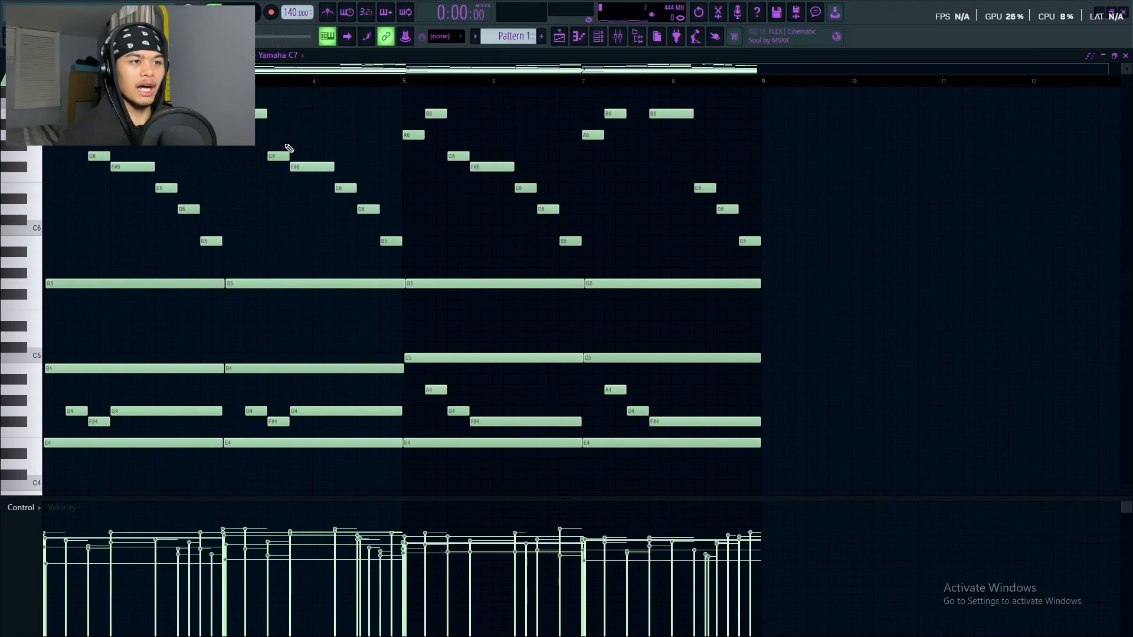
{"action": "scroll", "coordinate": [384, 207], "scroll_direction": "up", "scroll_amount": 4}
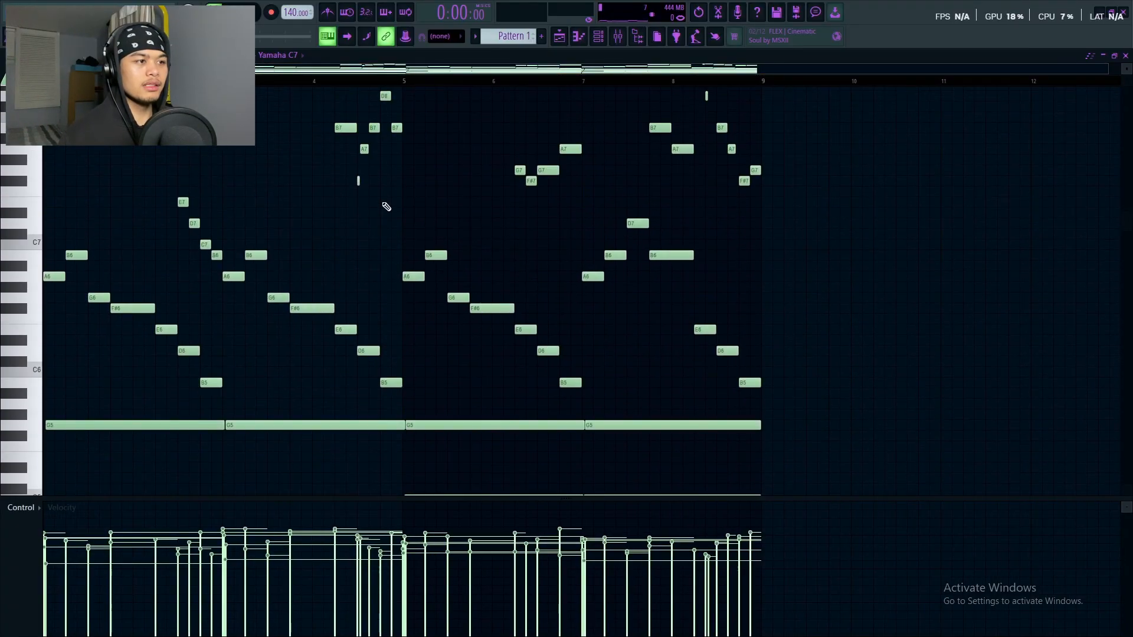
Highlight the melody notes above the held G5 chord tones, clear the selection and look over the lower notes
{"action": "left_click_drag", "start_coordinate": [827, 382], "coordinate": [45, 101]}
{"action": "scroll", "coordinate": [185, 177], "scroll_direction": "up", "scroll_amount": 2}
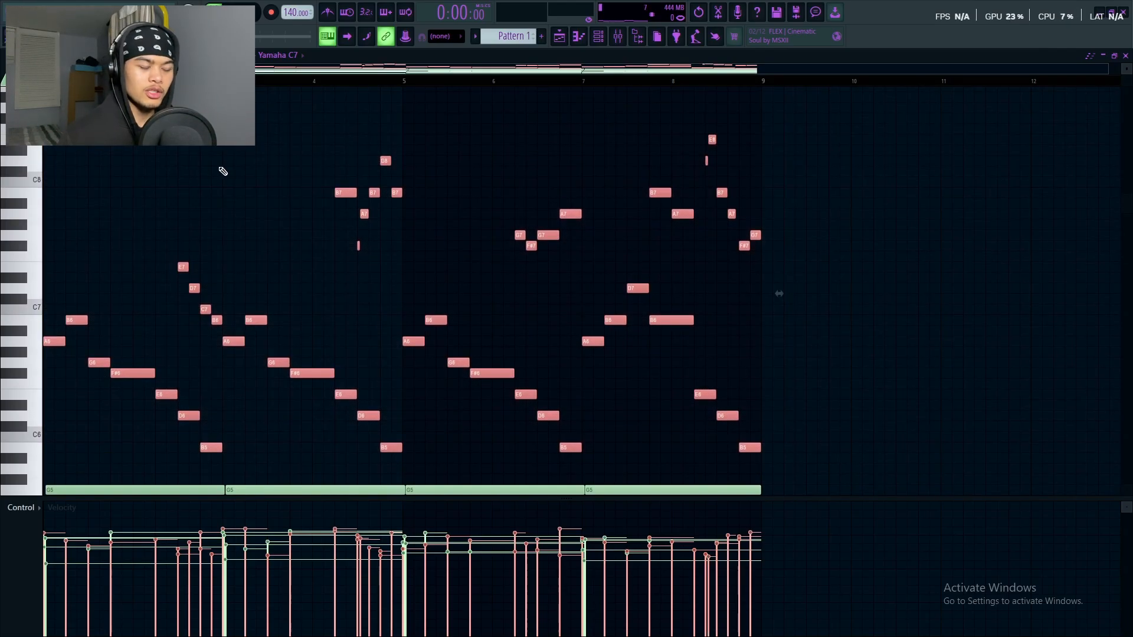
{"action": "left_click", "coordinate": [223, 171], "text": "ctrl"}
{"action": "left_click_drag", "start_coordinate": [798, 452], "coordinate": [45, 89]}
{"action": "left_click", "coordinate": [274, 151], "text": "ctrl"}
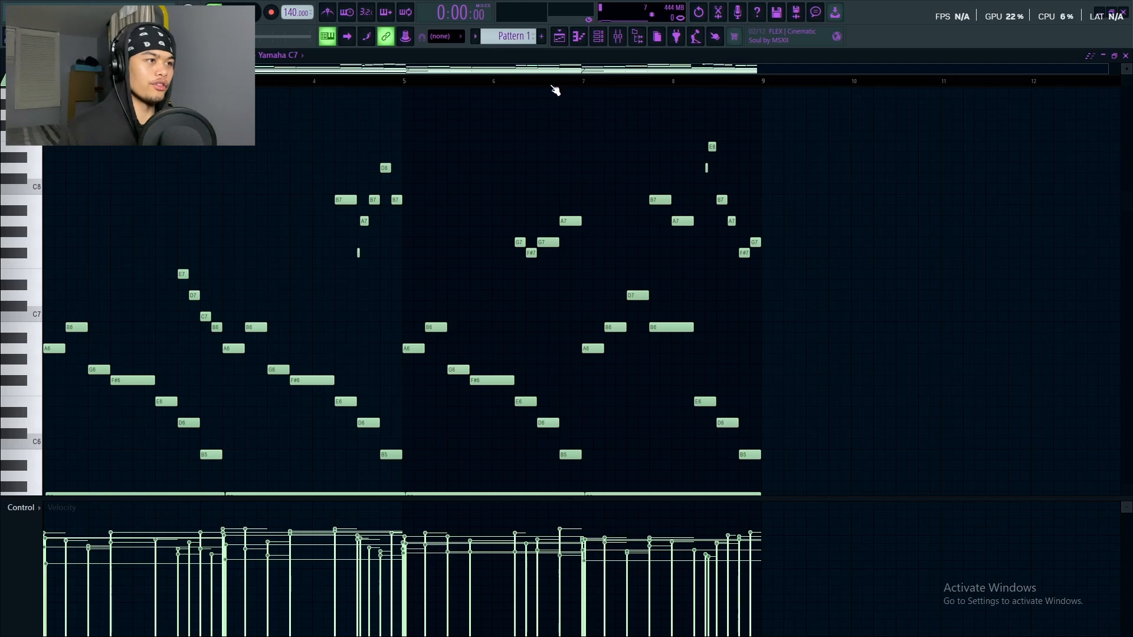
{"action": "scroll", "coordinate": [458, 178], "scroll_direction": "up", "scroll_amount": 2}
{"action": "scroll", "coordinate": [158, 218], "scroll_direction": "down", "scroll_amount": 6}
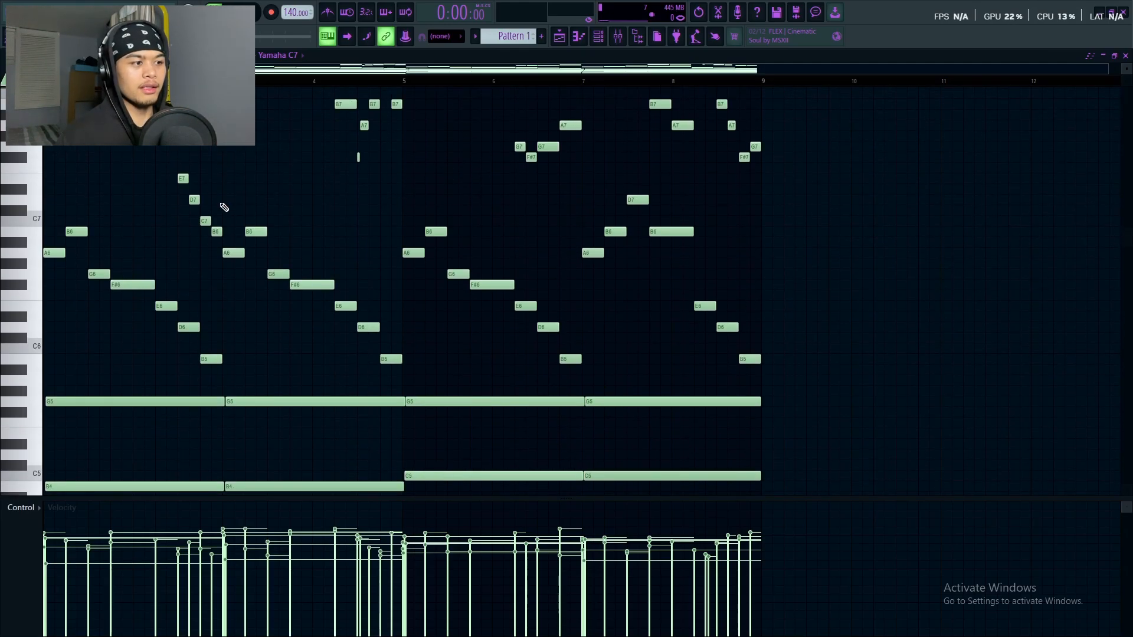
{"action": "scroll", "coordinate": [296, 203], "scroll_direction": "down", "scroll_amount": 7}
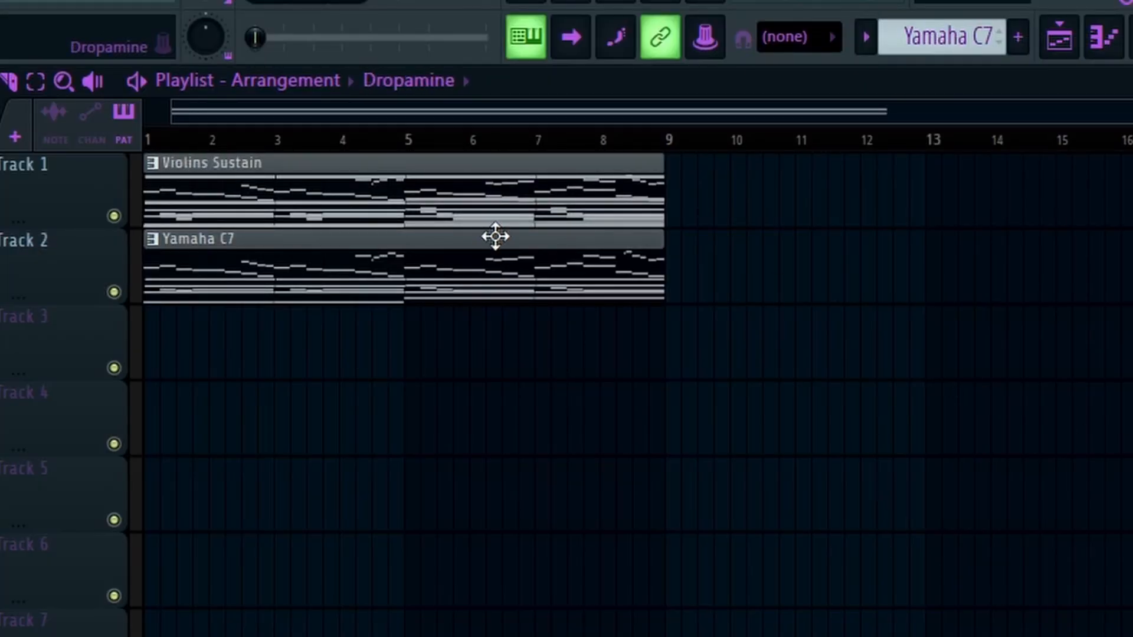
Arrange the separated clips with Yamaha C7 on track 1, Dropamine on track 2 and Violins Sustain on track 3
{"action": "left_click_drag", "start_coordinate": [495, 237], "coordinate": [552, 355]}
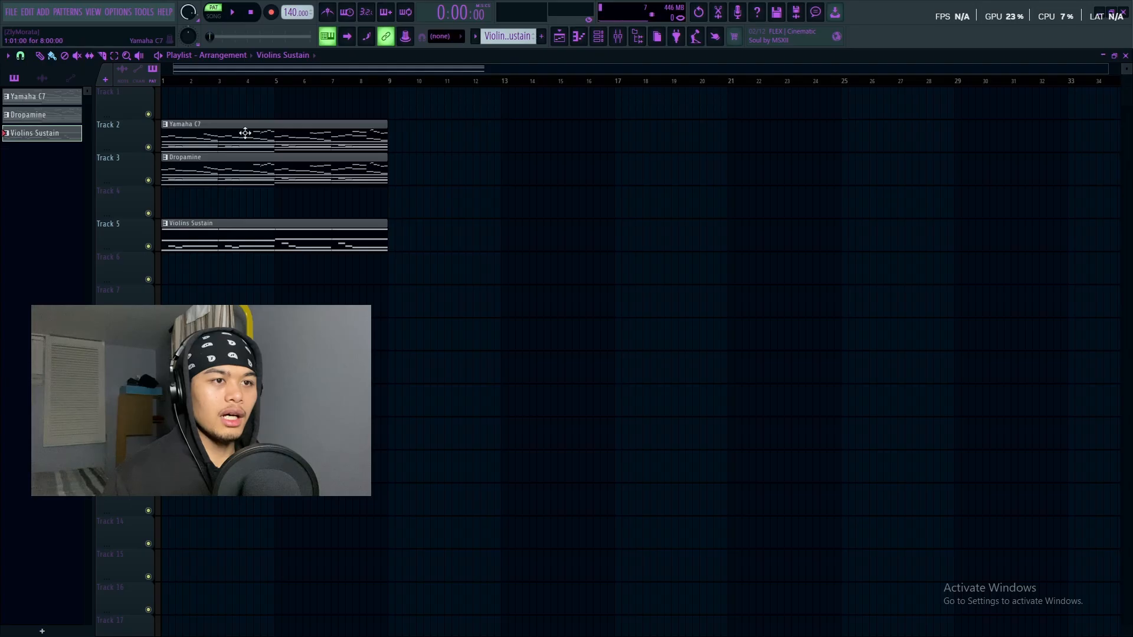
{"action": "left_click_drag", "start_coordinate": [245, 134], "coordinate": [243, 104]}
{"action": "left_click_drag", "start_coordinate": [235, 167], "coordinate": [232, 136]}
{"action": "left_click_drag", "start_coordinate": [245, 226], "coordinate": [275, 160]}
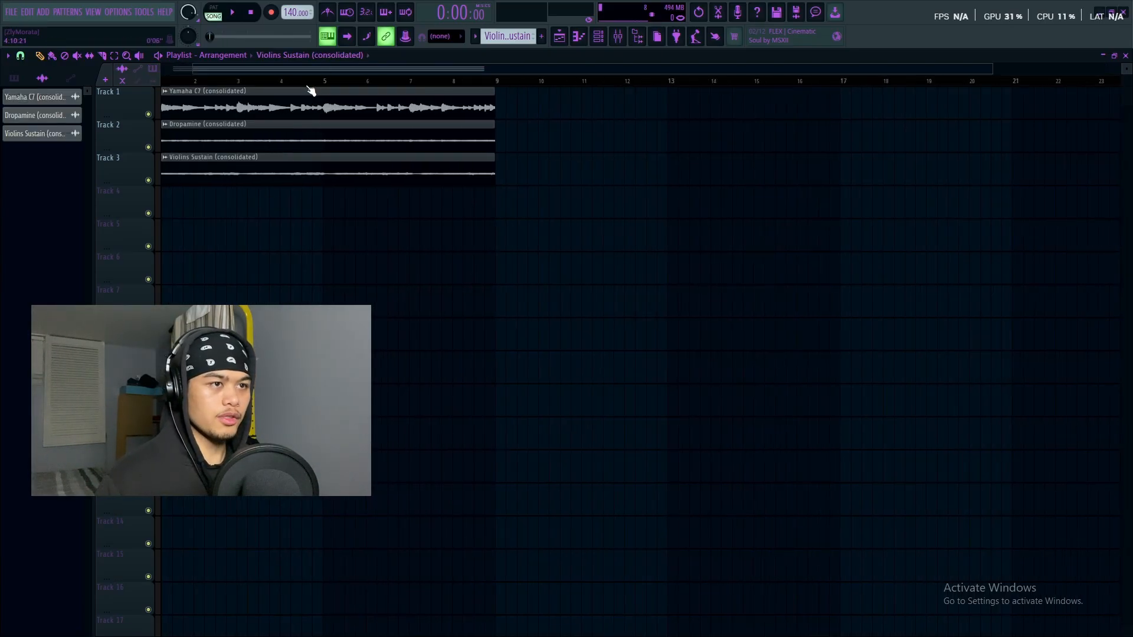
Check the audio clip settings of the consolidated Yamaha C7, Dropamine and Violins Sustain clips
{"action": "scroll", "coordinate": [311, 92], "scroll_direction": "up", "scroll_amount": 1}
{"action": "double_click", "coordinate": [343, 105]}
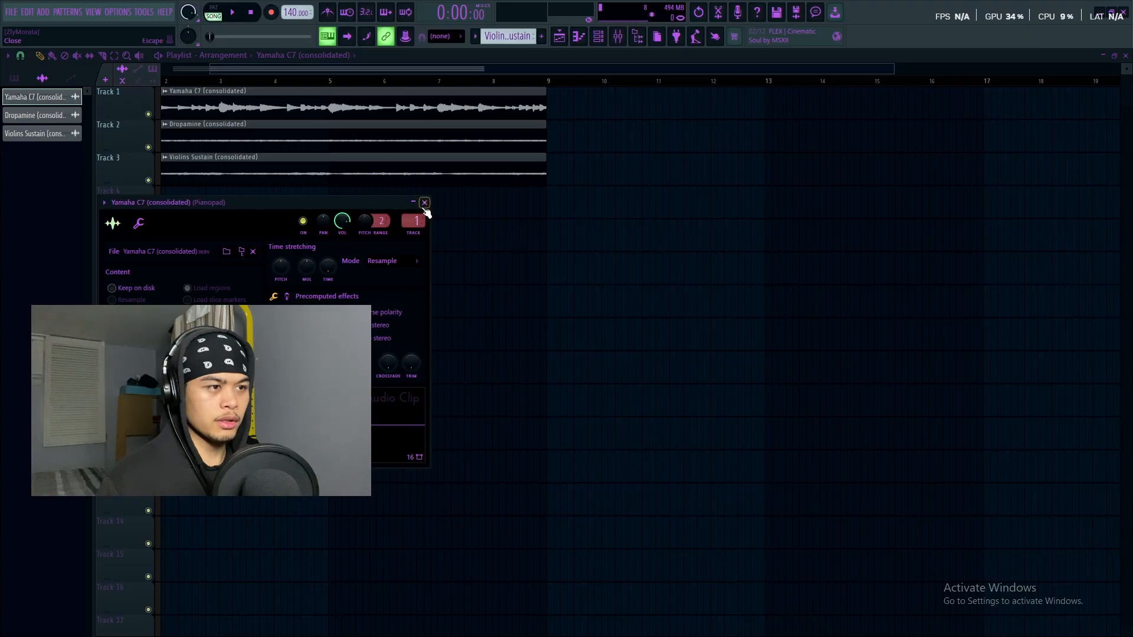
{"action": "left_click", "coordinate": [425, 203]}
{"action": "double_click", "coordinate": [424, 133]}
{"action": "left_click", "coordinate": [439, 218]}
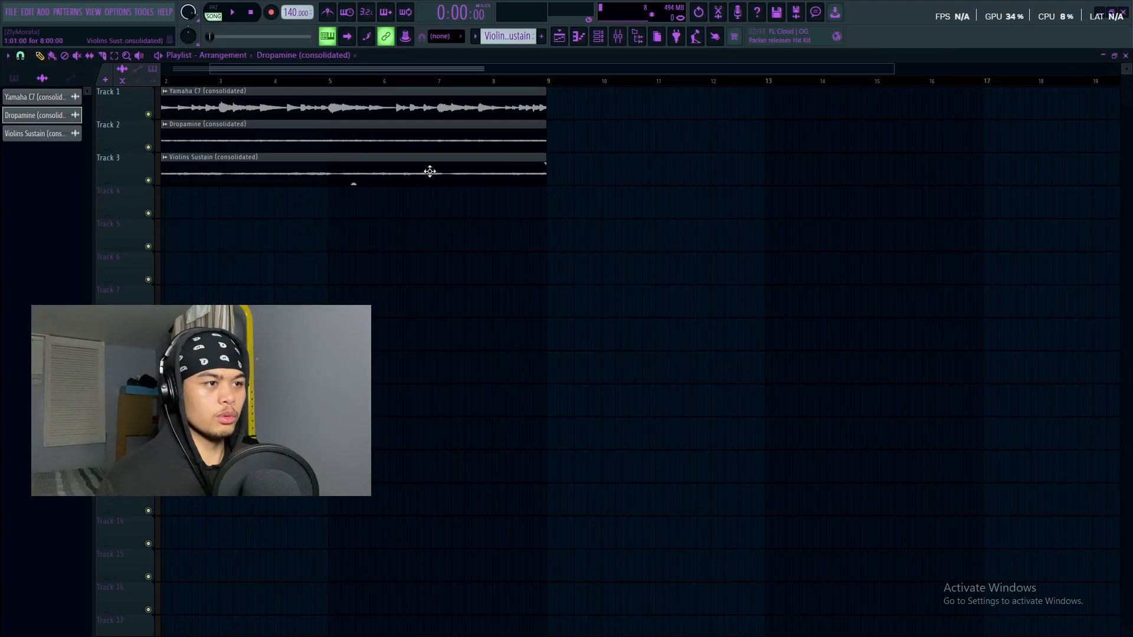
{"action": "double_click", "coordinate": [430, 171]}
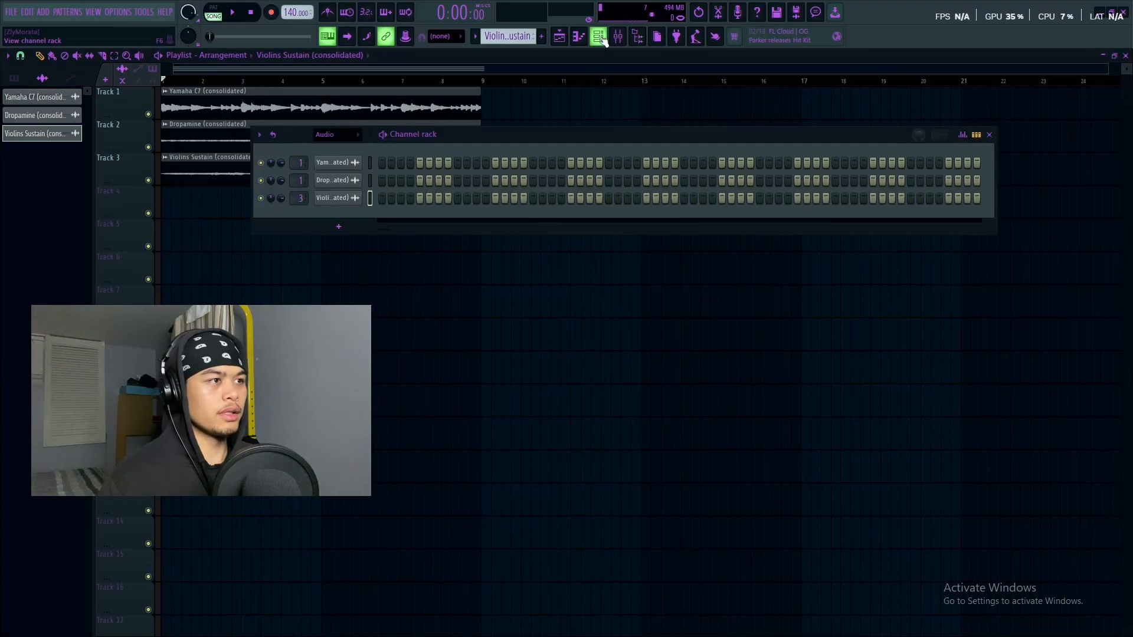
Create a new empty pattern and place it at bar 1 of playlist track 4
{"action": "left_click", "coordinate": [599, 38]}
{"action": "left_click", "coordinate": [599, 37]}
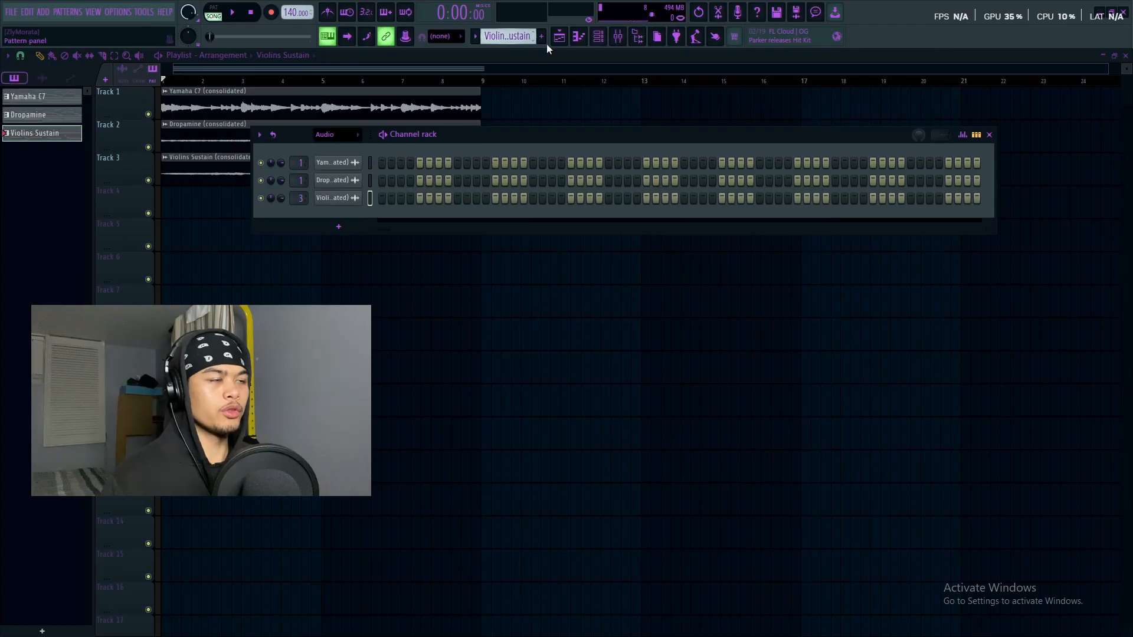
{"action": "left_click", "coordinate": [170, 204]}
Search the sample browser for "hi hat"
{"action": "scroll", "coordinate": [126, 514], "scroll_direction": "down", "scroll_amount": 1}
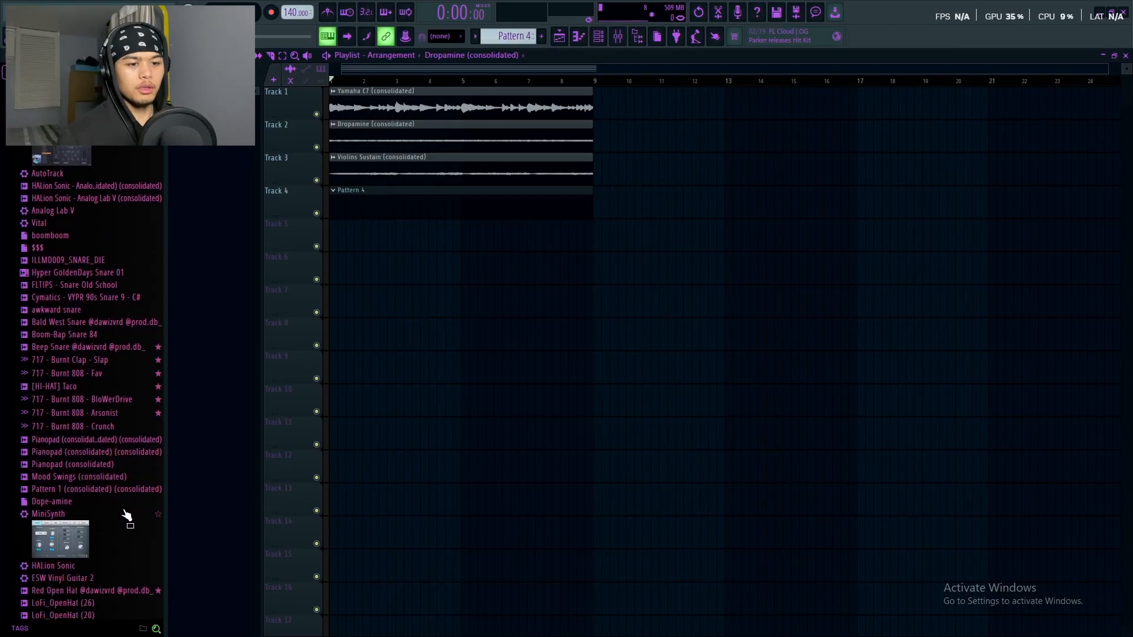
{"action": "scroll", "coordinate": [125, 512], "scroll_direction": "down", "scroll_amount": 1}
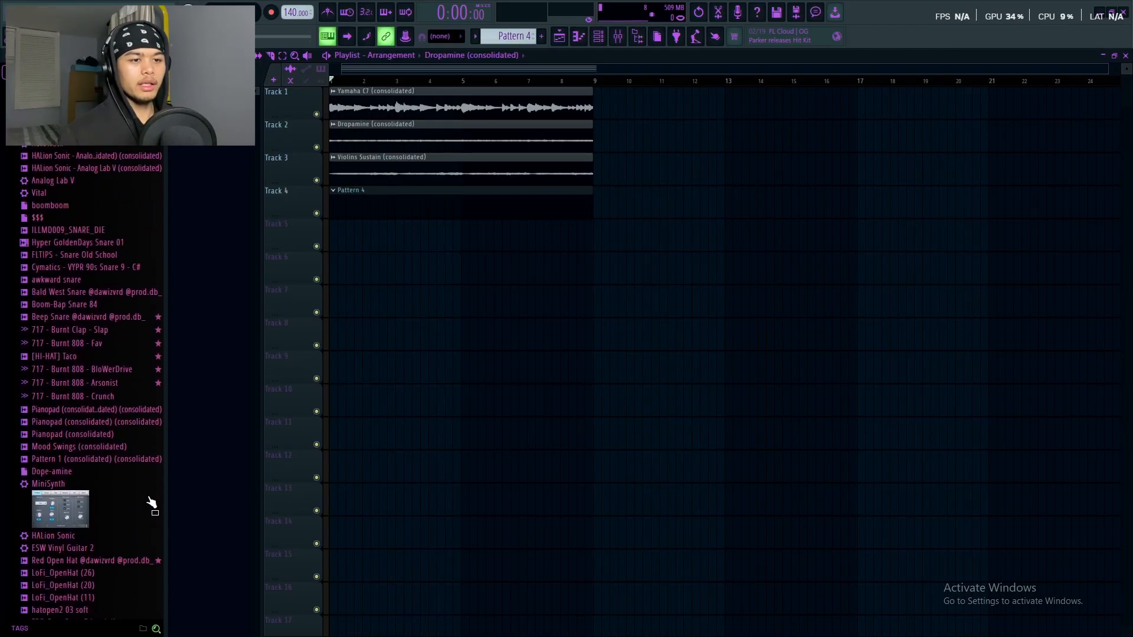
{"action": "left_click", "coordinate": [88, 626]}
{"action": "type", "text": "hi hat"}
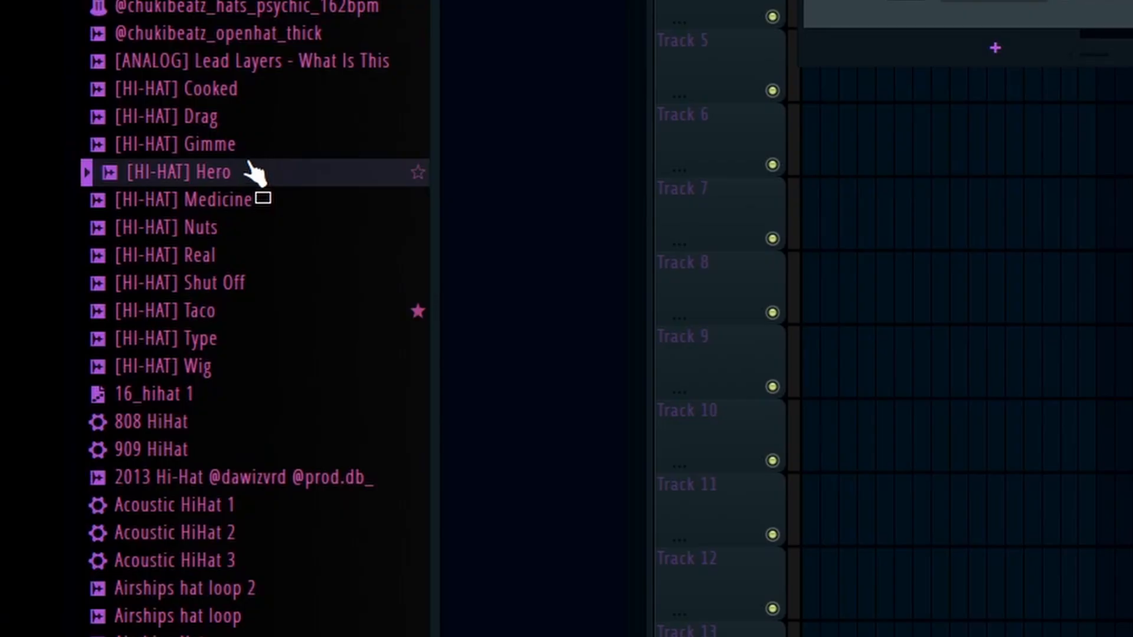
Audition several of the found hi-hat samples and add [HI-HAT] Taco as a new channel in the channel rack
{"action": "left_click", "coordinate": [243, 113]}
{"action": "left_click", "coordinate": [241, 93]}
{"action": "left_click", "coordinate": [218, 277]}
{"action": "left_click", "coordinate": [233, 311]}
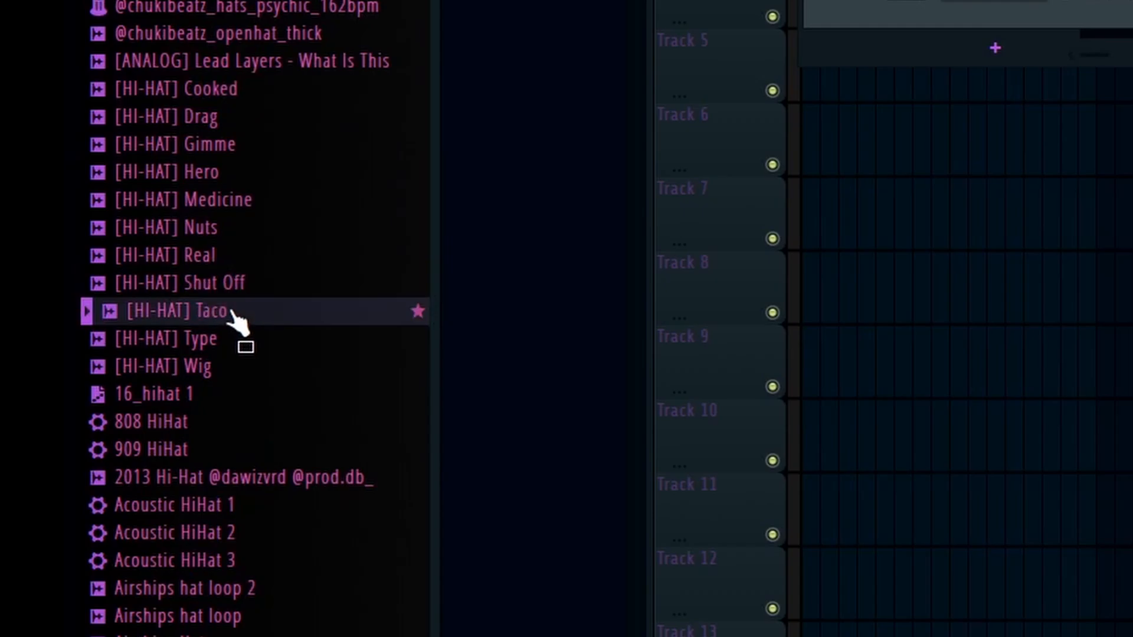
{"action": "left_click", "coordinate": [207, 367]}
{"action": "left_click", "coordinate": [239, 340]}
{"action": "left_click", "coordinate": [185, 392]}
{"action": "left_click", "coordinate": [212, 319]}
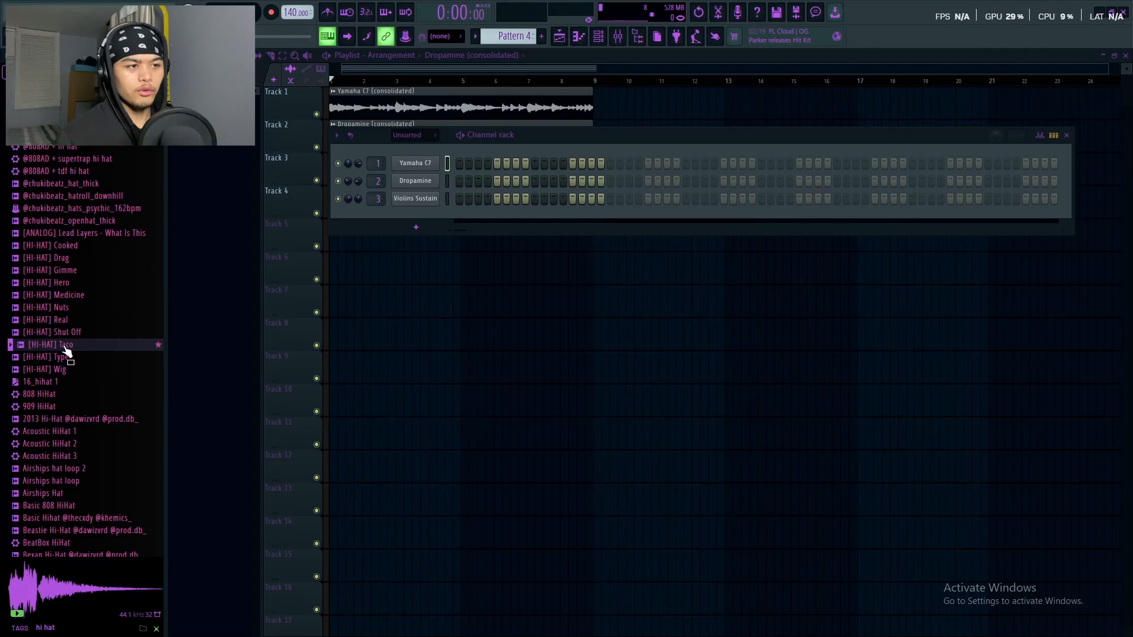
{"action": "left_click_drag", "start_coordinate": [71, 347], "coordinate": [426, 227]}
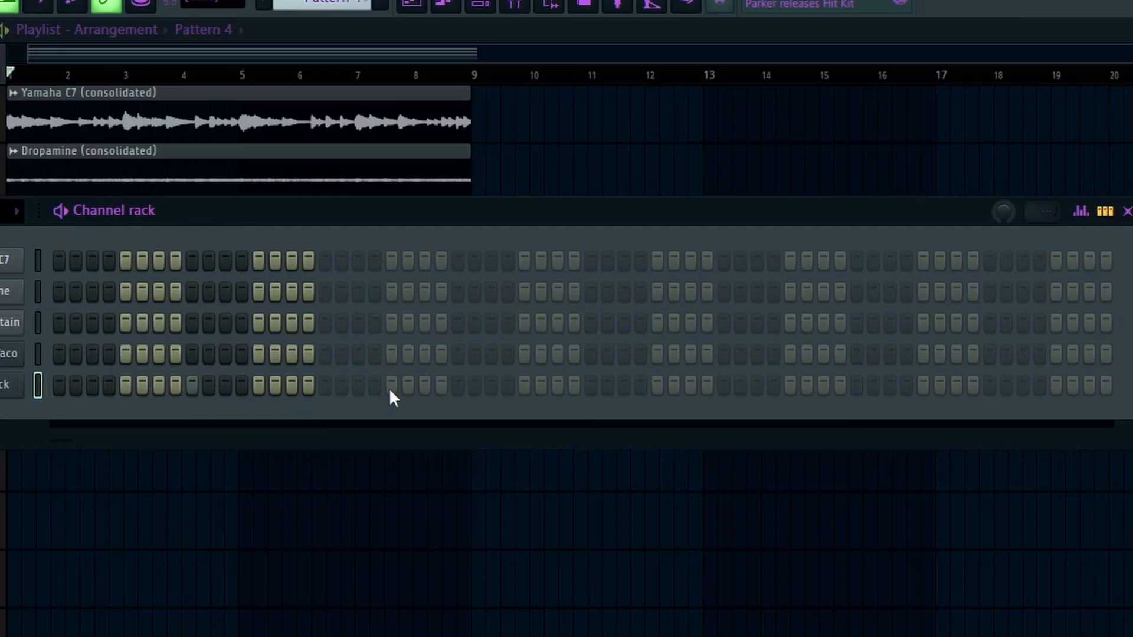
Add rim hits on beat 3 of bars 2, 3 and 4 in the rim channel during playback
{"action": "key", "text": "space"}
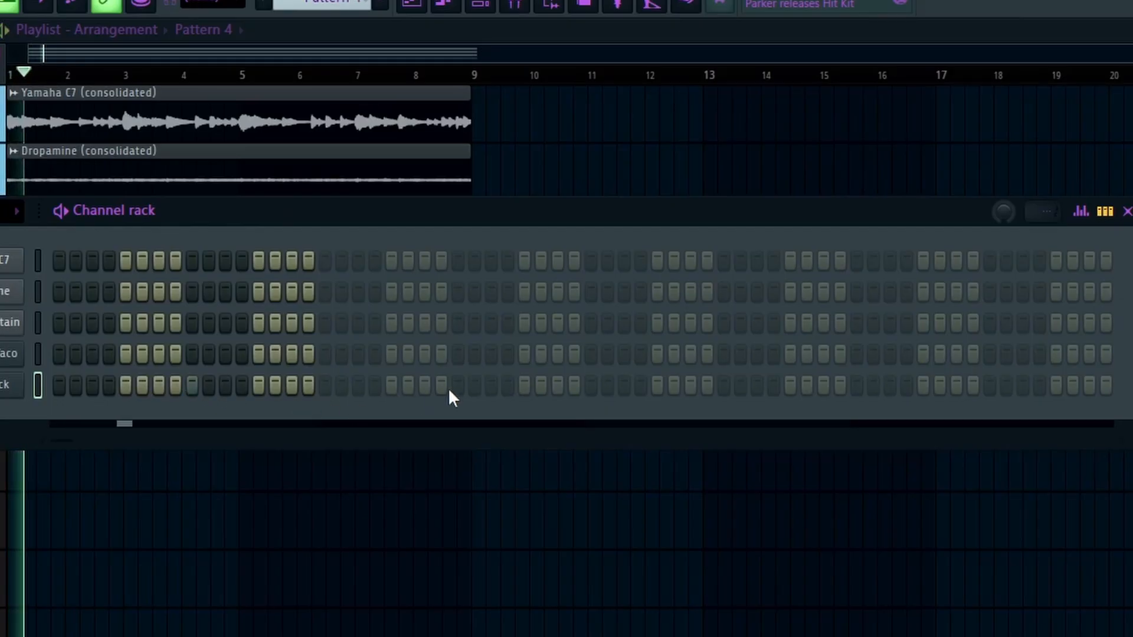
{"action": "left_click", "coordinate": [456, 387]}
{"action": "left_click", "coordinate": [725, 388]}
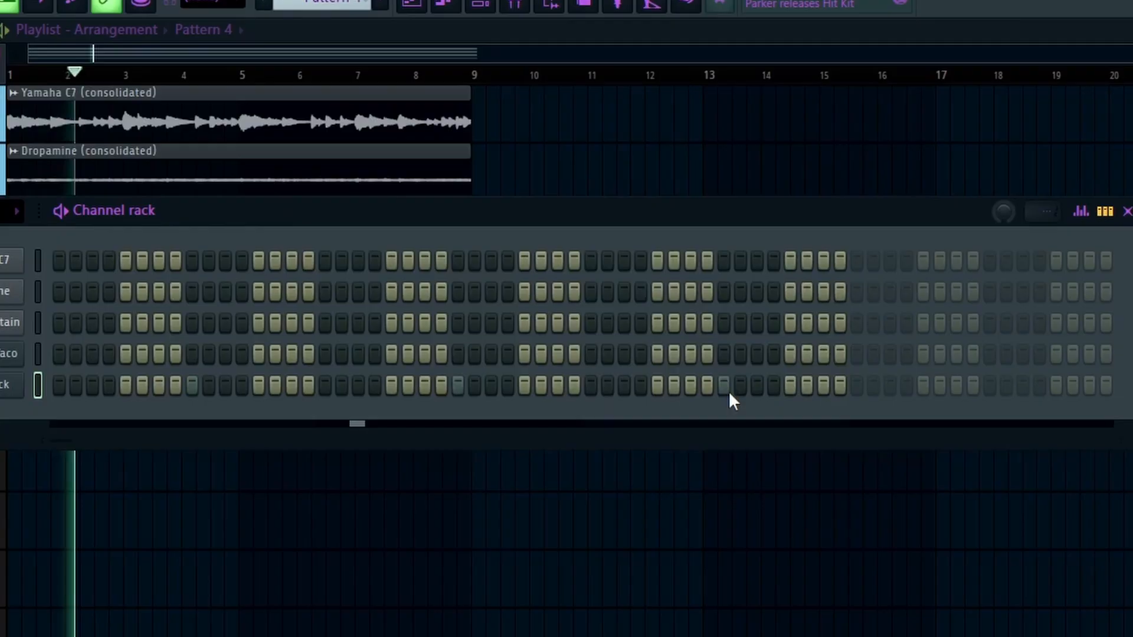
{"action": "left_click", "coordinate": [989, 387]}
Duplicate the four bars of rim notes in the piano roll to fill bars 5 to 8 and play the result
{"action": "right_click", "coordinate": [9, 385]}
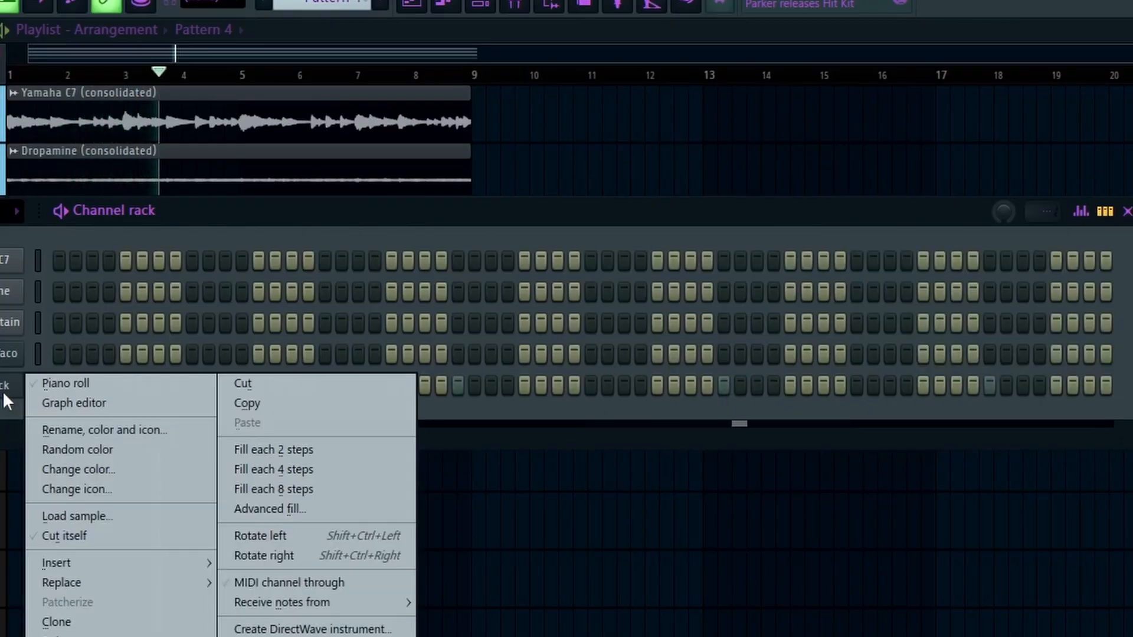
{"action": "left_click", "coordinate": [55, 385]}
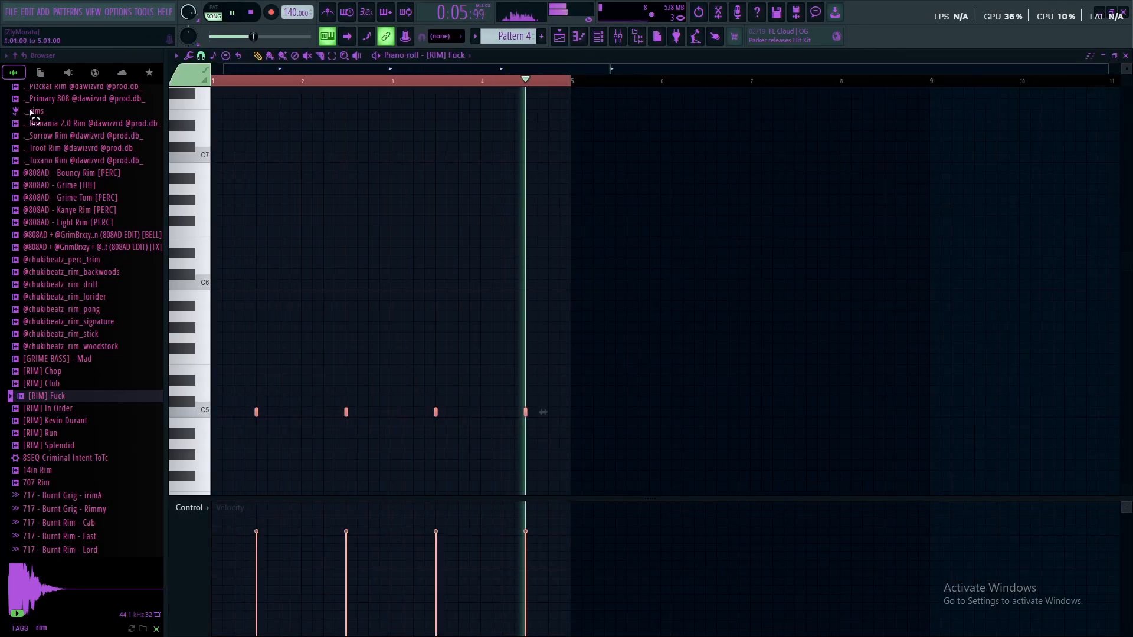
{"action": "key", "text": "ctrl+b"}
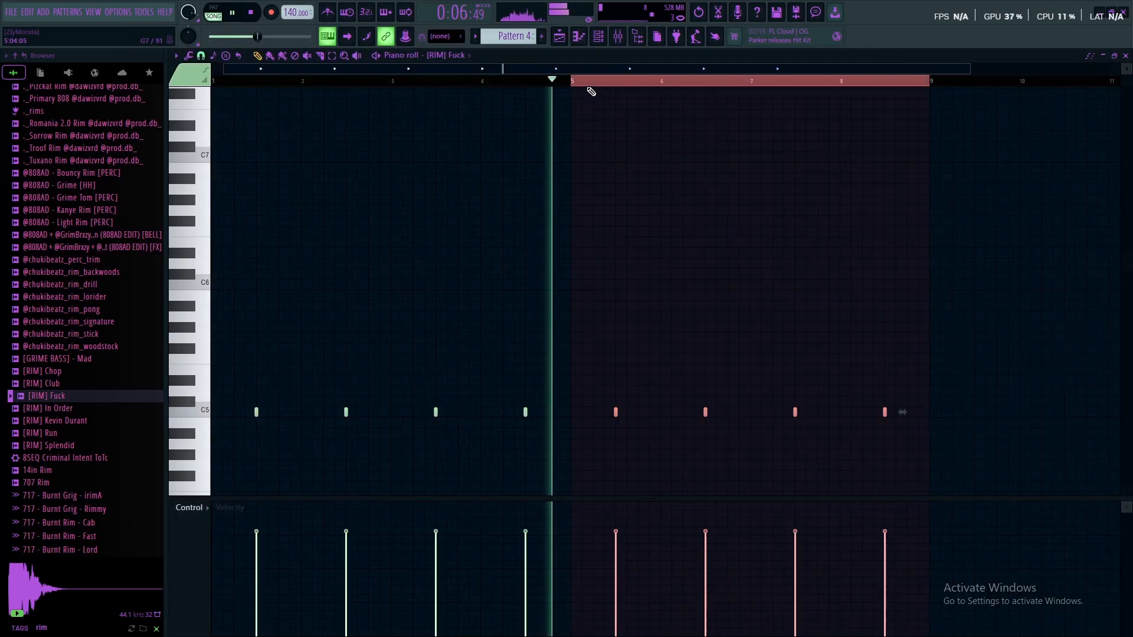
{"action": "left_click", "coordinate": [591, 82]}
{"action": "key", "text": "space"}
{"action": "key", "text": "space"}
Return to the channel rack and place [HI-HAT] Taco hits on steps 1, 7 and 13 of the first bar
{"action": "left_click", "coordinate": [598, 36]}
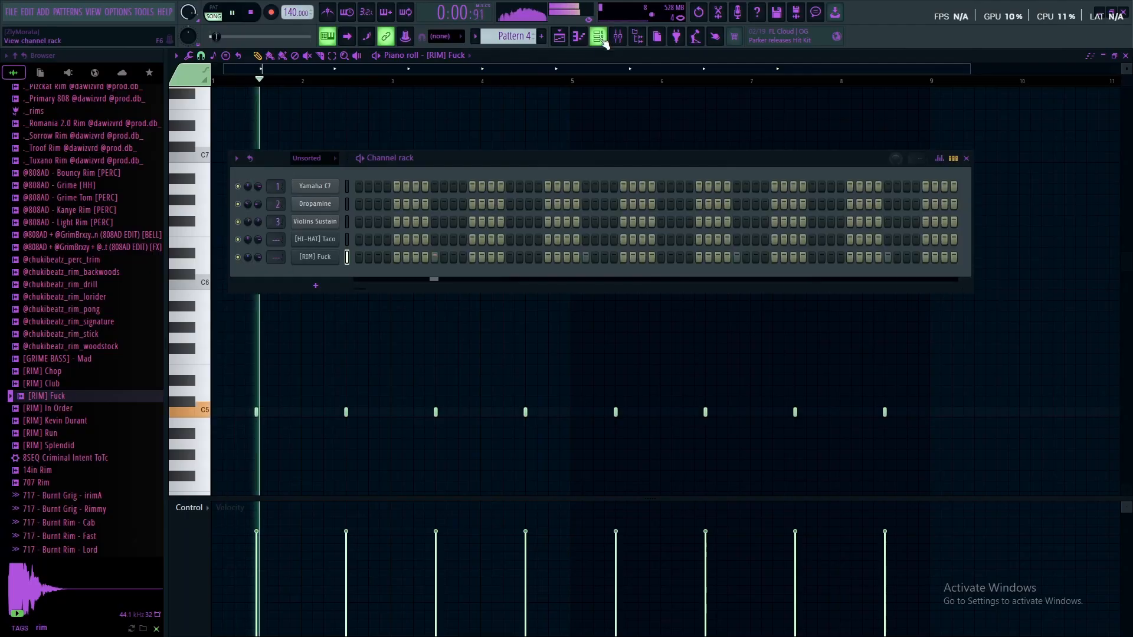
{"action": "right_click", "coordinate": [570, 144]}
{"action": "scroll", "coordinate": [565, 153], "scroll_direction": "down", "scroll_amount": 3}
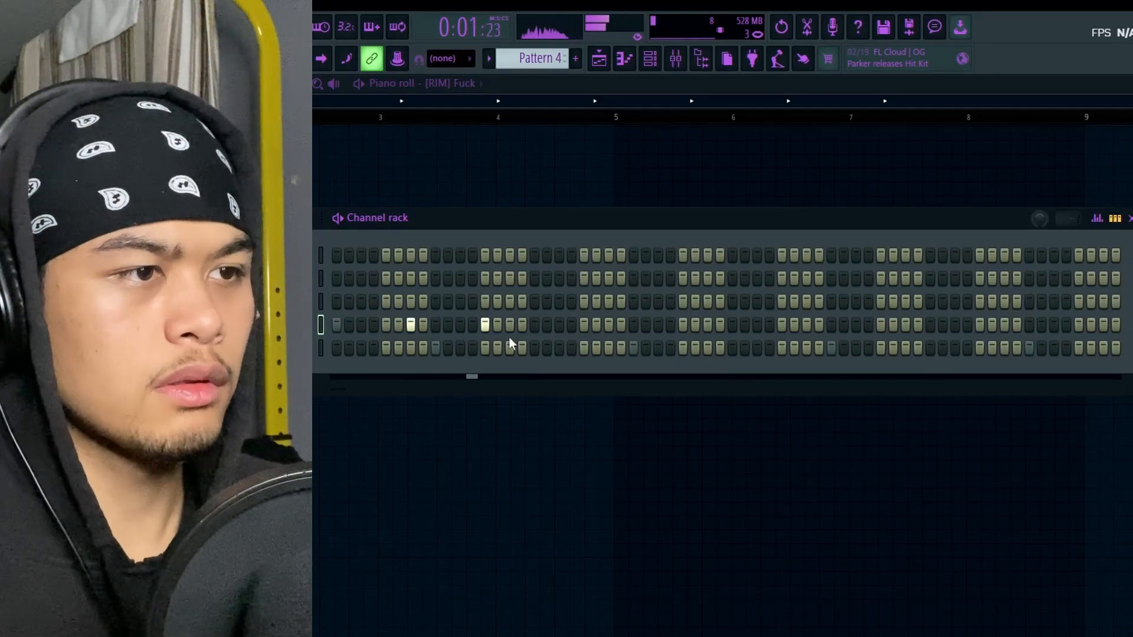
{"action": "left_click", "coordinate": [534, 325]}
{"action": "left_click", "coordinate": [559, 325]}
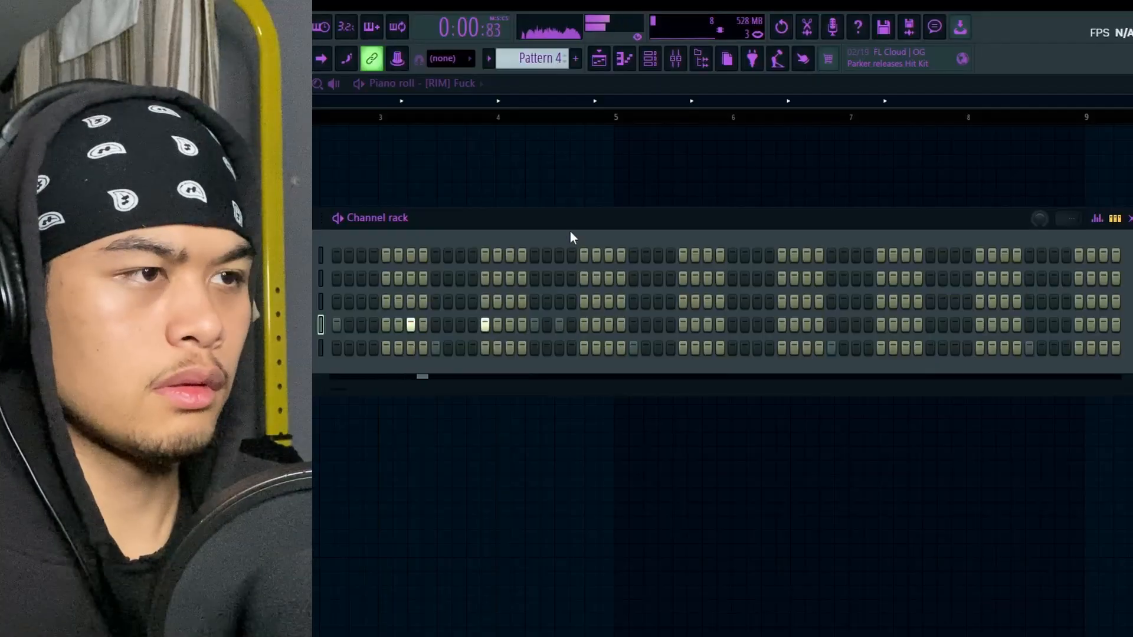
{"action": "right_click", "coordinate": [559, 327]}
{"action": "right_click", "coordinate": [534, 326]}
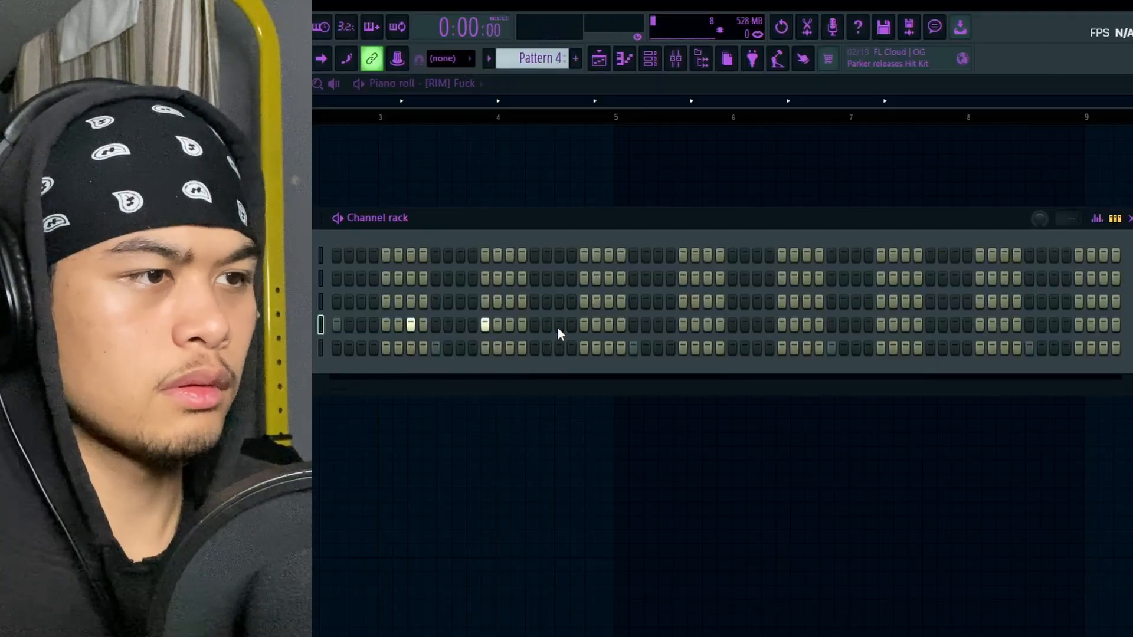
Add the second bar of [HI-HAT] Taco with hits on steps 19, 21, 25 and 31 while checking by ear
{"action": "left_click", "coordinate": [583, 325]}
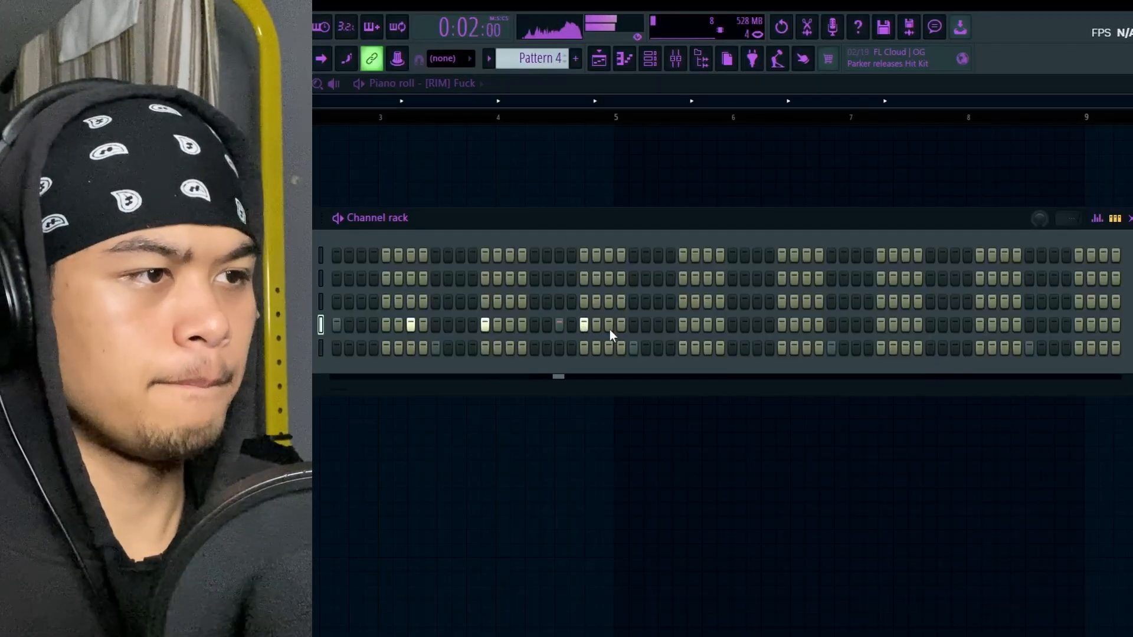
{"action": "key", "text": "space"}
{"action": "key", "text": "space"}
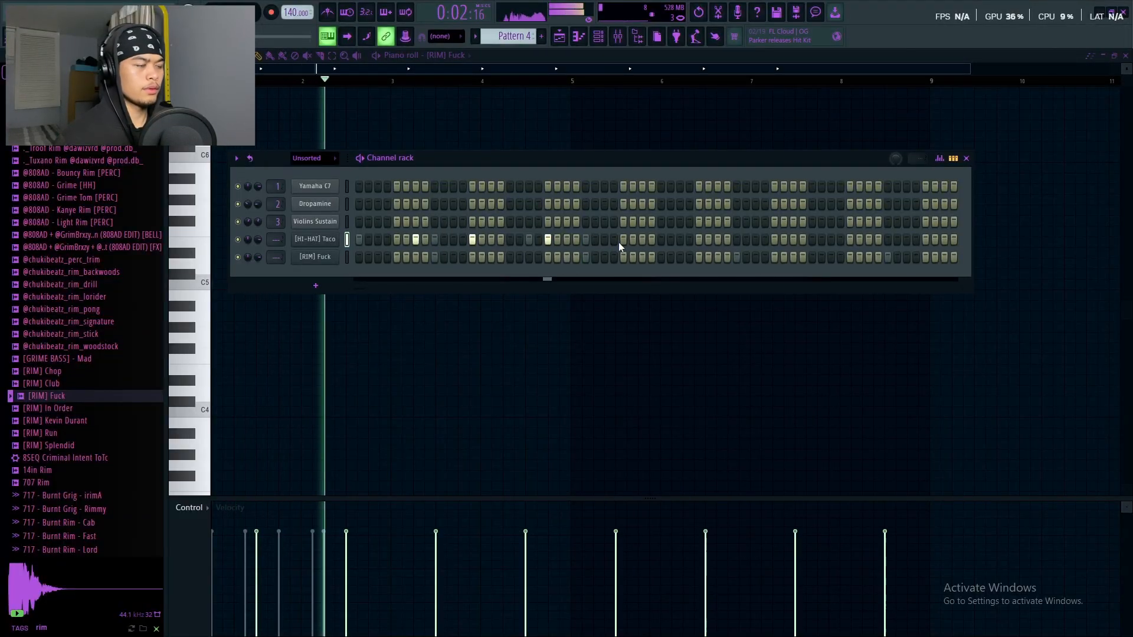
{"action": "left_click", "coordinate": [642, 239]}
{"action": "key", "text": "space"}
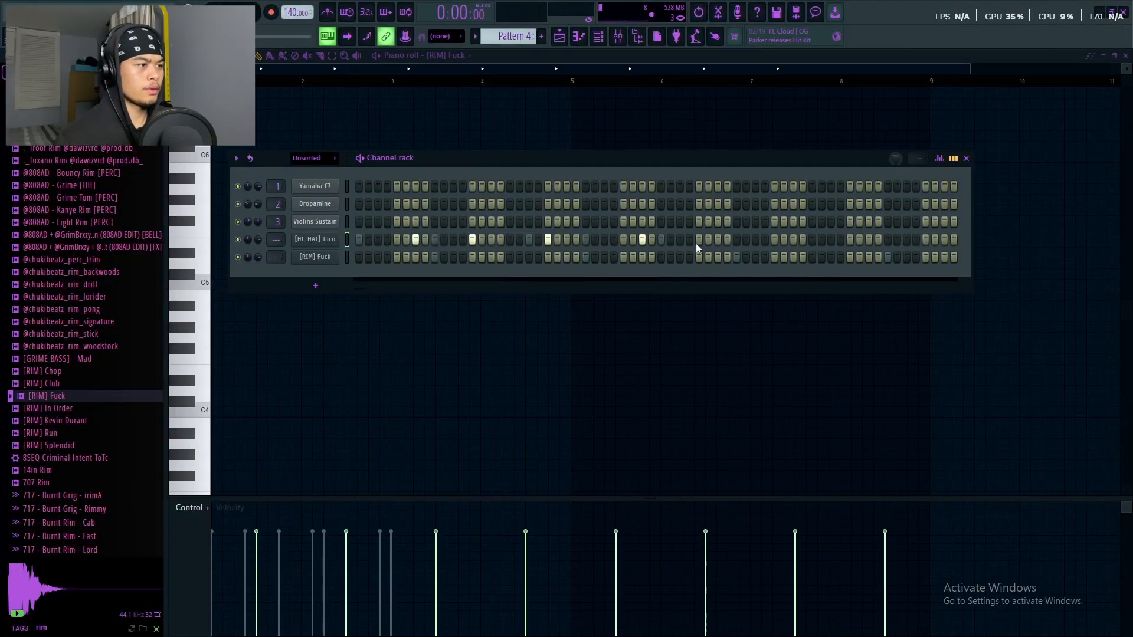
Duplicate the two-bar [HI-HAT] Taco rhythm three times in the piano roll to fill eight bars
{"action": "right_click", "coordinate": [302, 240]}
{"action": "left_click", "coordinate": [376, 239]}
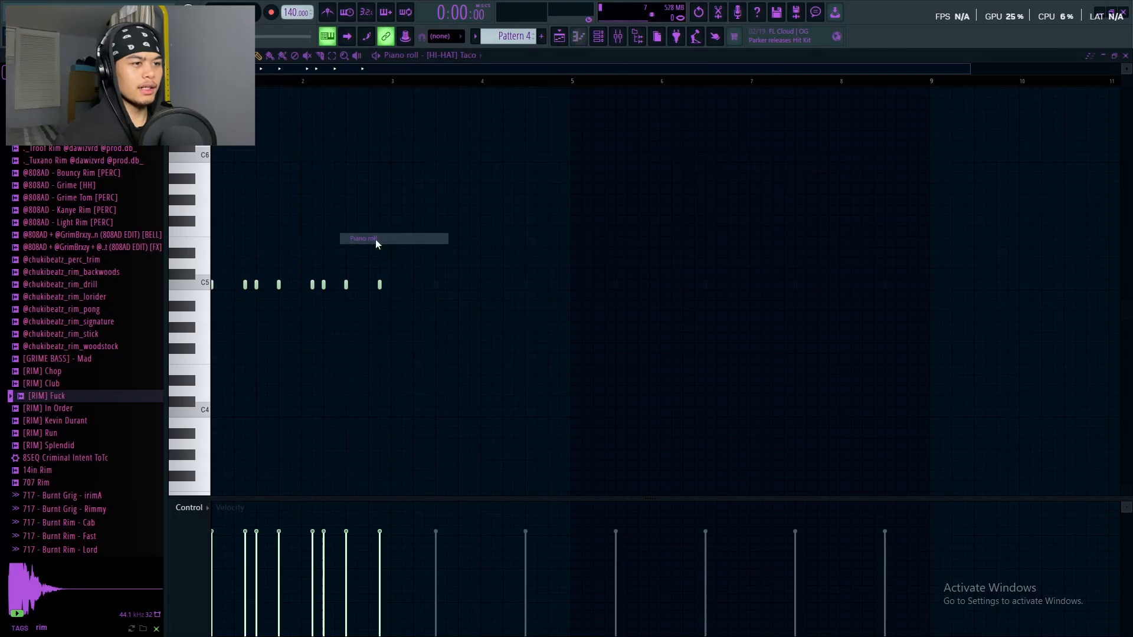
{"action": "left_click_drag", "start_coordinate": [390, 86], "coordinate": [260, 100]}
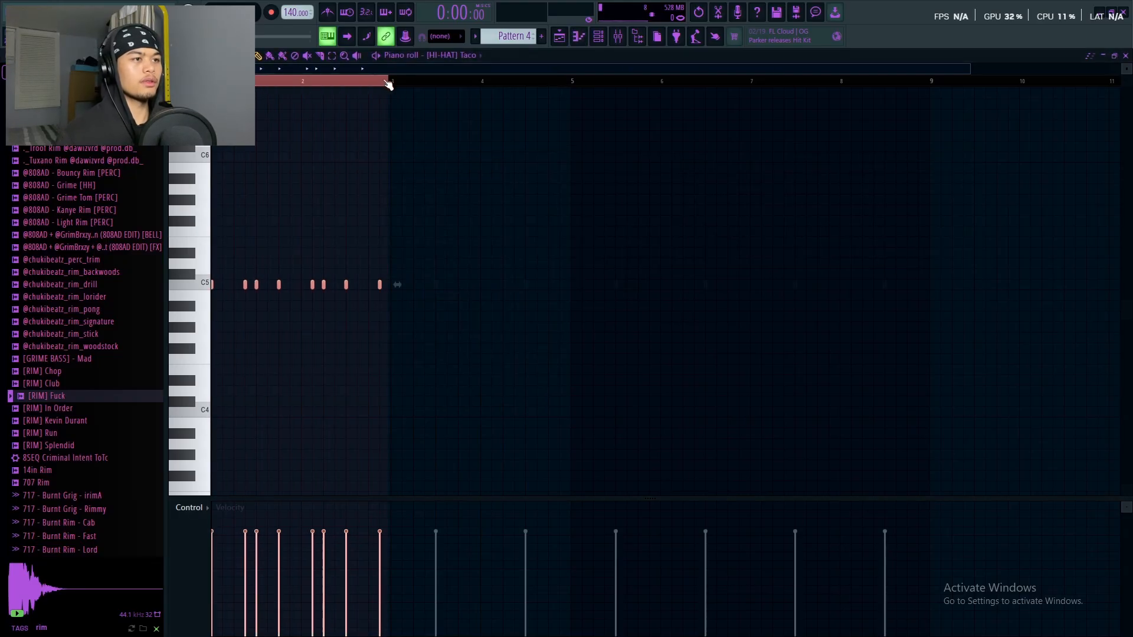
{"action": "key", "text": "ctrl+b"}
{"action": "key", "text": "ctrl+b"}
{"action": "key", "text": "ctrl+b"}
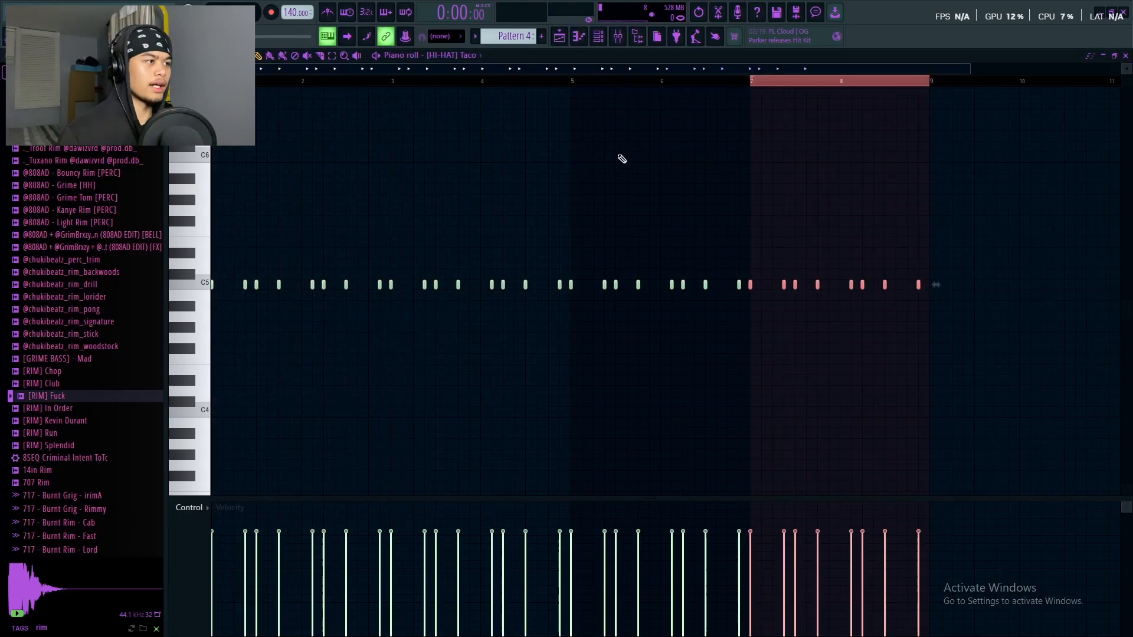
{"action": "left_click", "coordinate": [788, 83]}
{"action": "scroll", "coordinate": [821, 87], "scroll_direction": "up", "scroll_amount": 3}
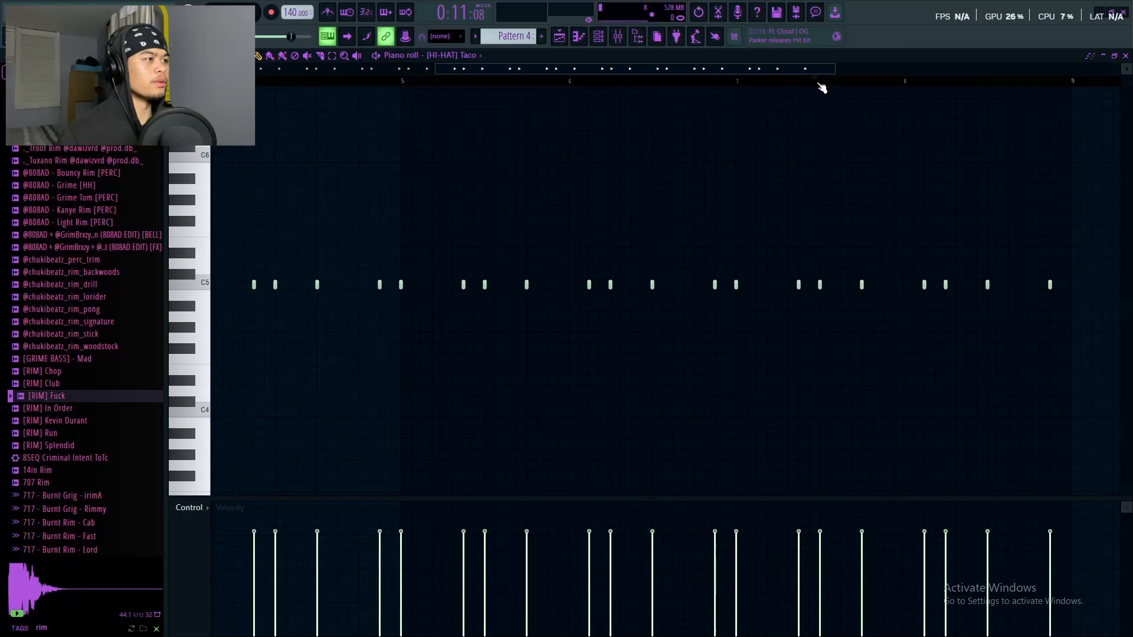
{"action": "scroll", "coordinate": [820, 87], "scroll_direction": "down", "scroll_amount": 2}
{"action": "left_click_drag", "start_coordinate": [1012, 286], "coordinate": [389, 287]}
{"action": "key", "text": "ctrl+z"}
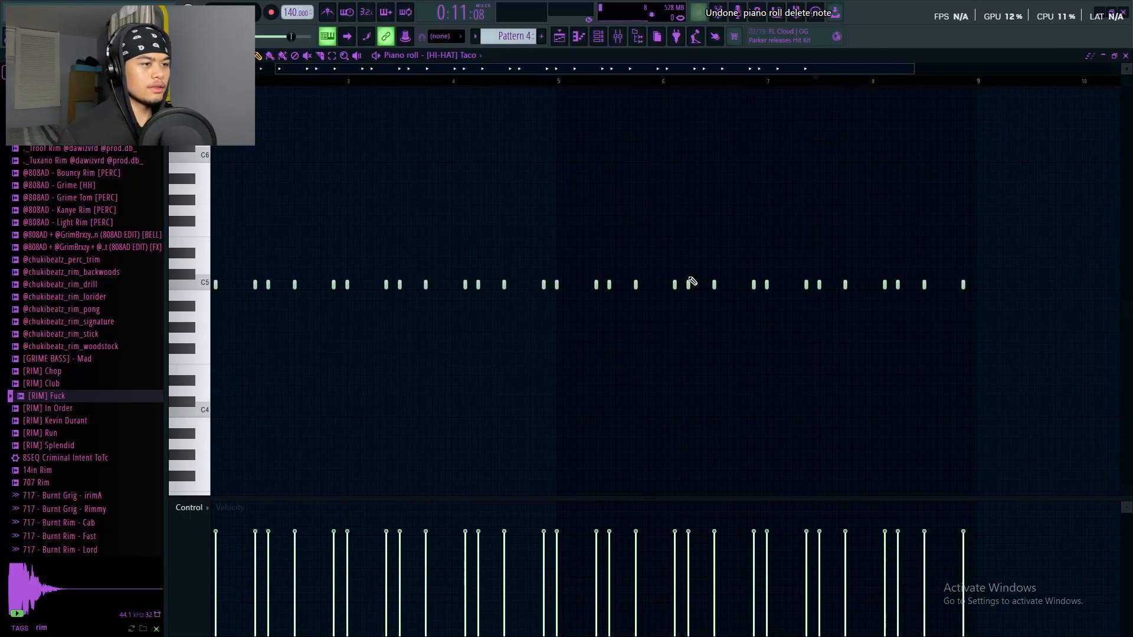
{"action": "mouse_move", "coordinate": [691, 291]}
{"action": "left_mouse_down"}
{"action": "mouse_move", "coordinate": [576, 288]}
{"action": "mouse_move", "coordinate": [754, 288]}
{"action": "left_mouse_up"}
{"action": "key", "text": "ctrl+z"}
Delete the [HI-HAT] Taco notes in bars 5 to 8
{"action": "left_click_drag", "start_coordinate": [938, 288], "coordinate": [555, 289]}
{"action": "scroll", "coordinate": [473, 84], "scroll_direction": "up", "scroll_amount": 5}
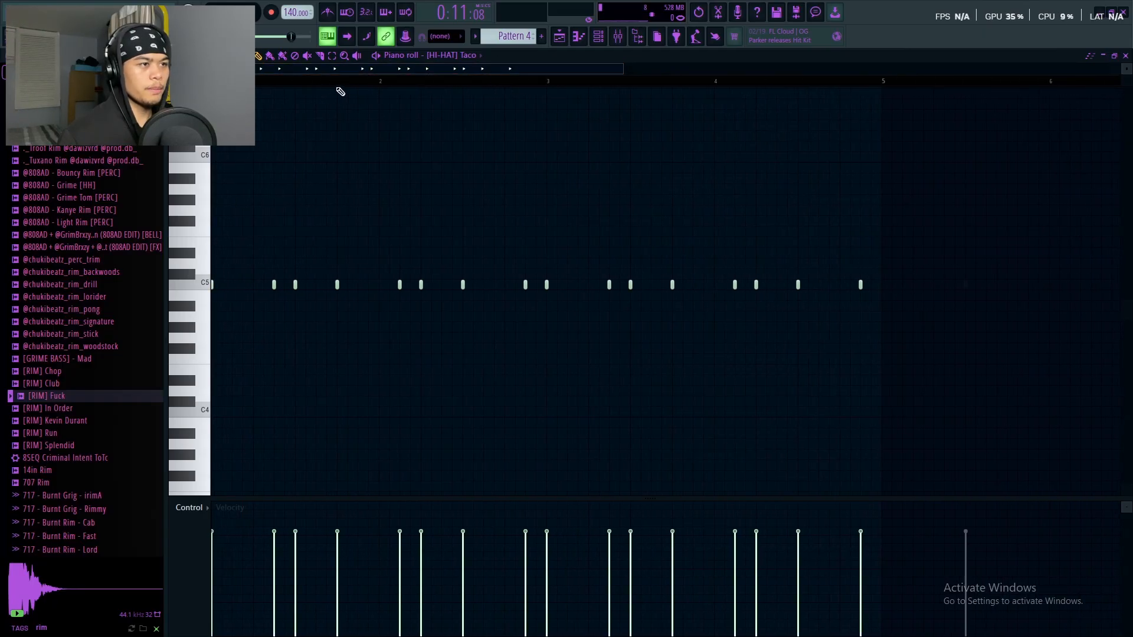
{"action": "scroll", "coordinate": [274, 91], "scroll_direction": "down", "scroll_amount": 3}
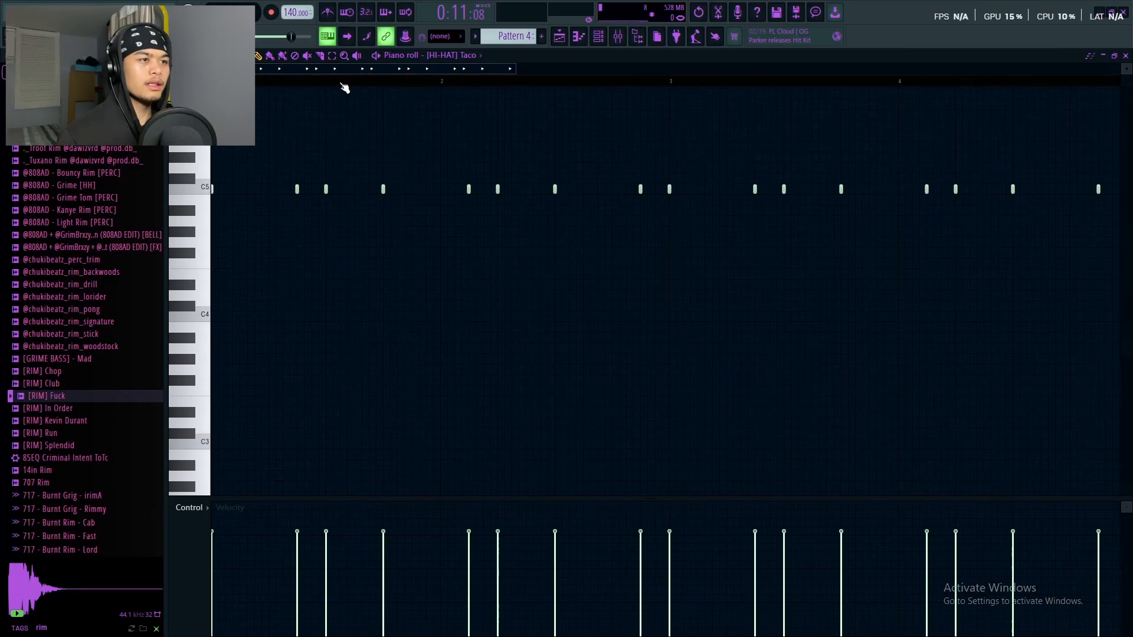
{"action": "scroll", "coordinate": [345, 87], "scroll_direction": "down", "scroll_amount": 1}
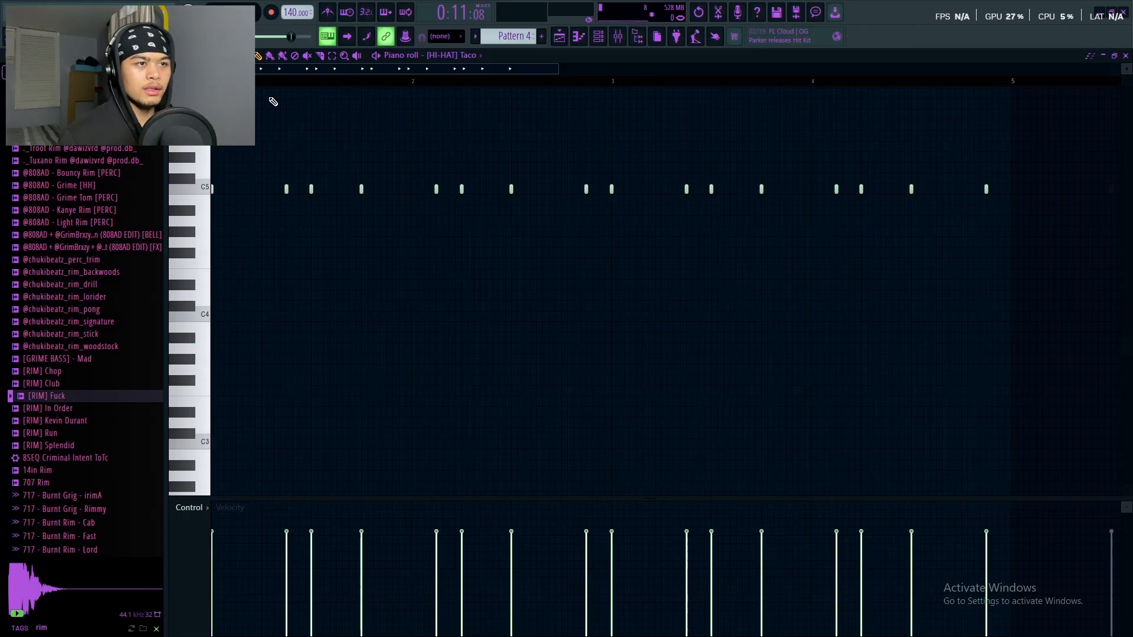
Add a G#4 hi-hat note on beat 2 of bar 1 and chop it into four equal notes
{"action": "scroll", "coordinate": [271, 72], "scroll_direction": "up", "scroll_amount": 2}
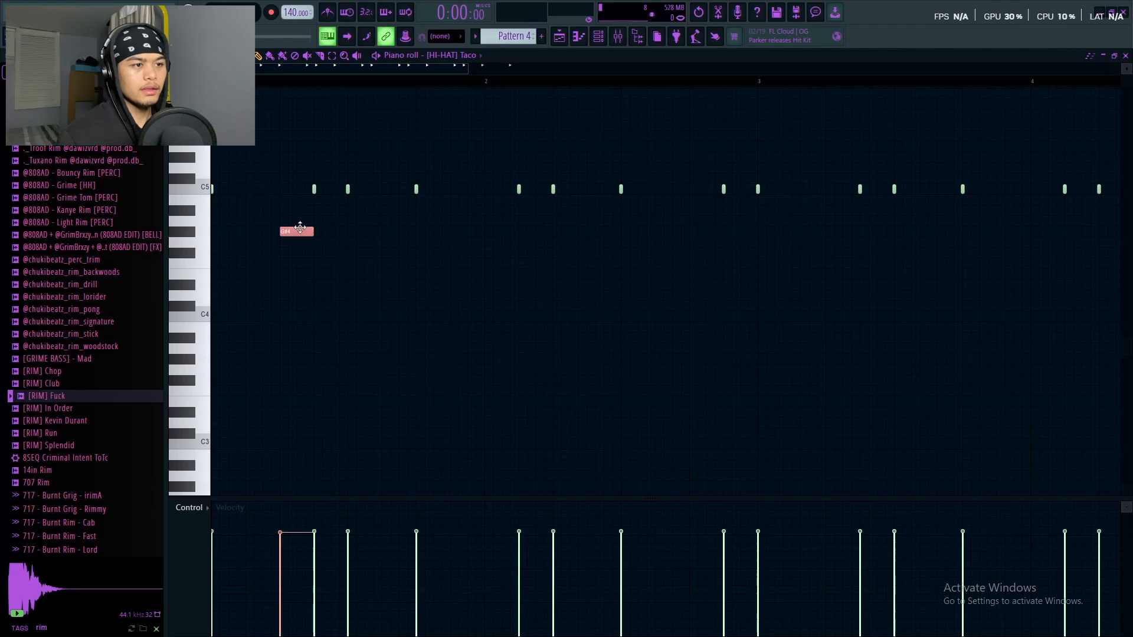
{"action": "key", "text": "ctrl+u"}
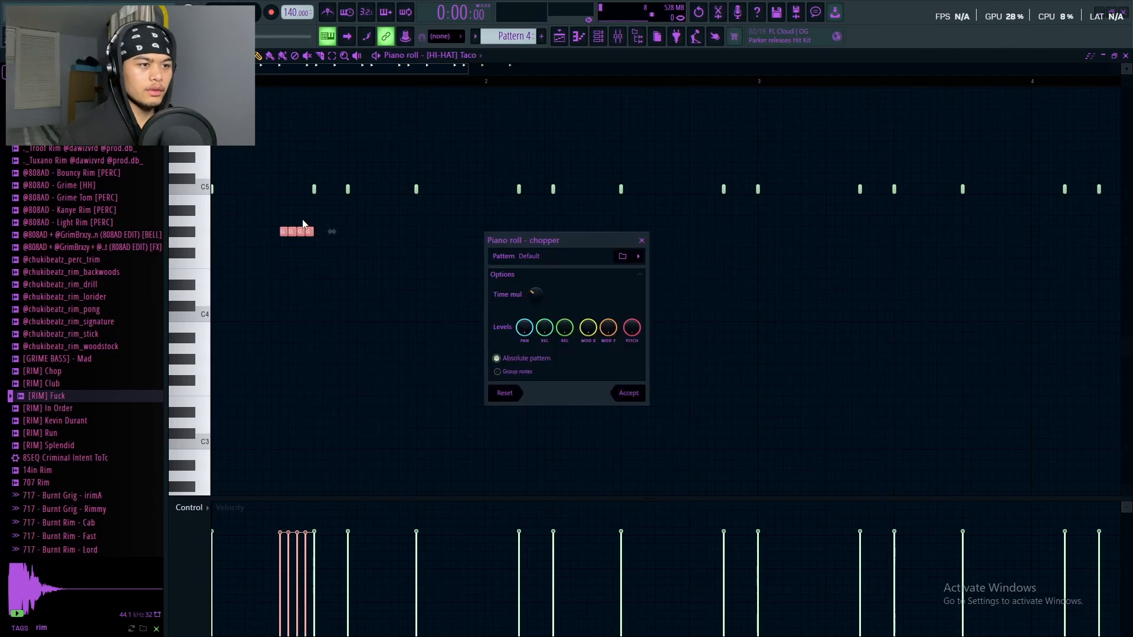
{"action": "left_click", "coordinate": [633, 394]}
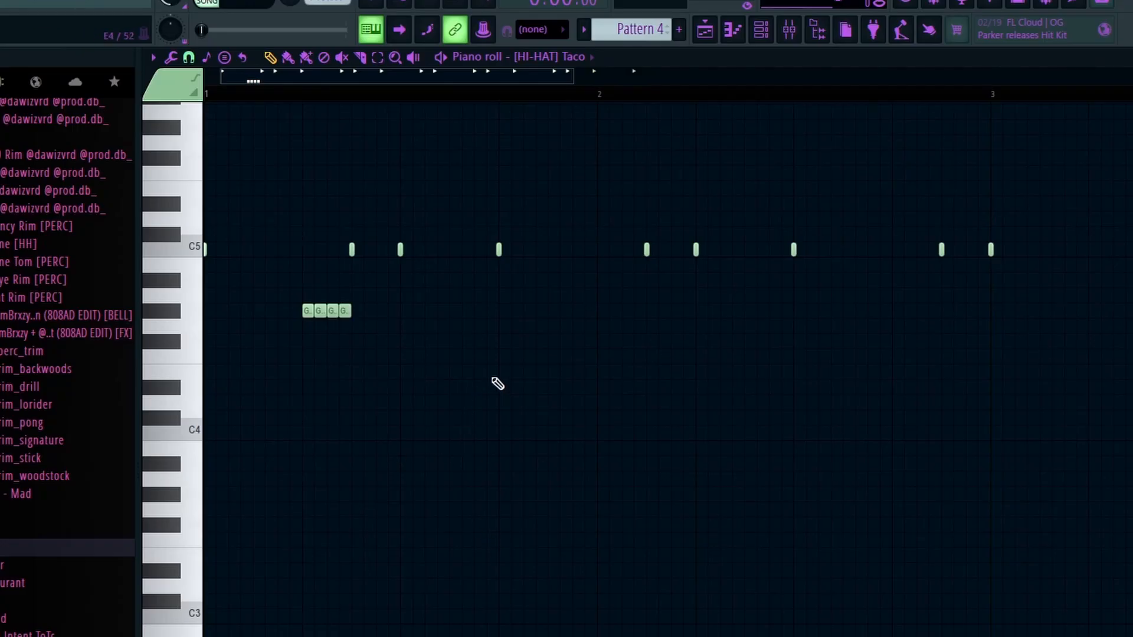
Draw a D4 note directly below the G#4 roll and chop it, adjusting the chopper's time multiplier
{"action": "left_click_drag", "start_coordinate": [374, 437], "coordinate": [324, 366]}
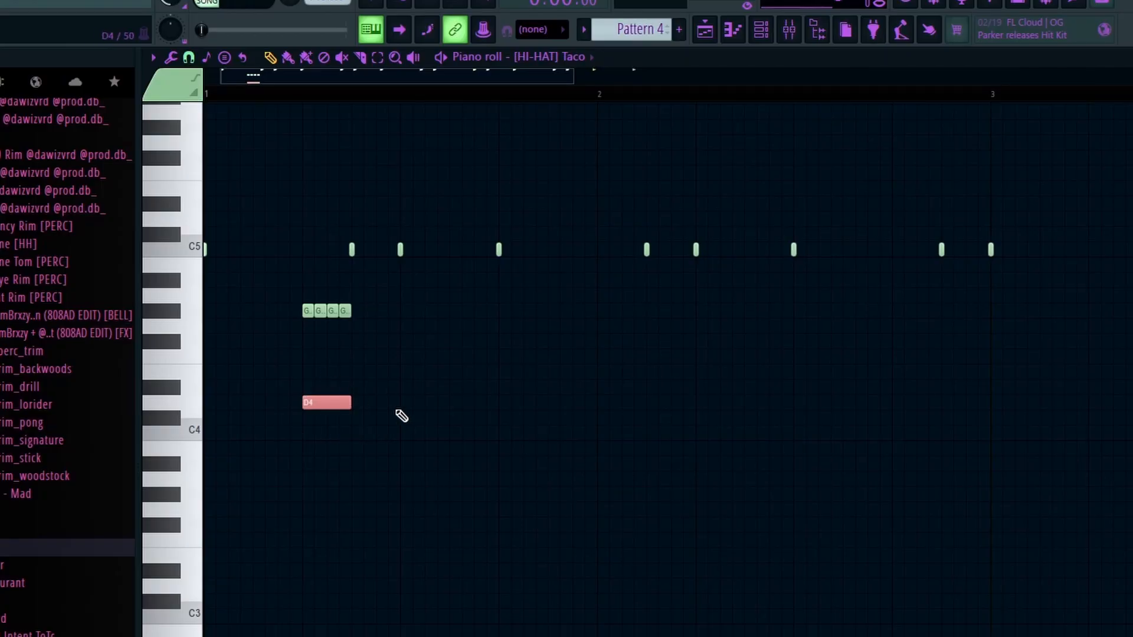
{"action": "key", "text": "ctrl+u"}
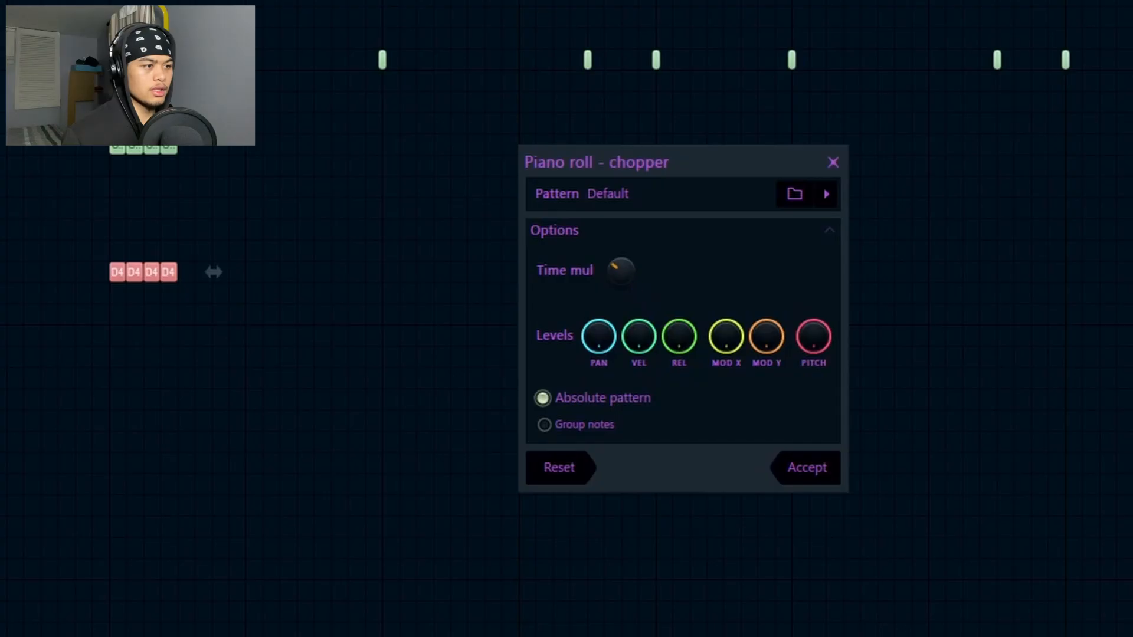
{"action": "left_click_drag", "start_coordinate": [633, 278], "coordinate": [634, 269]}
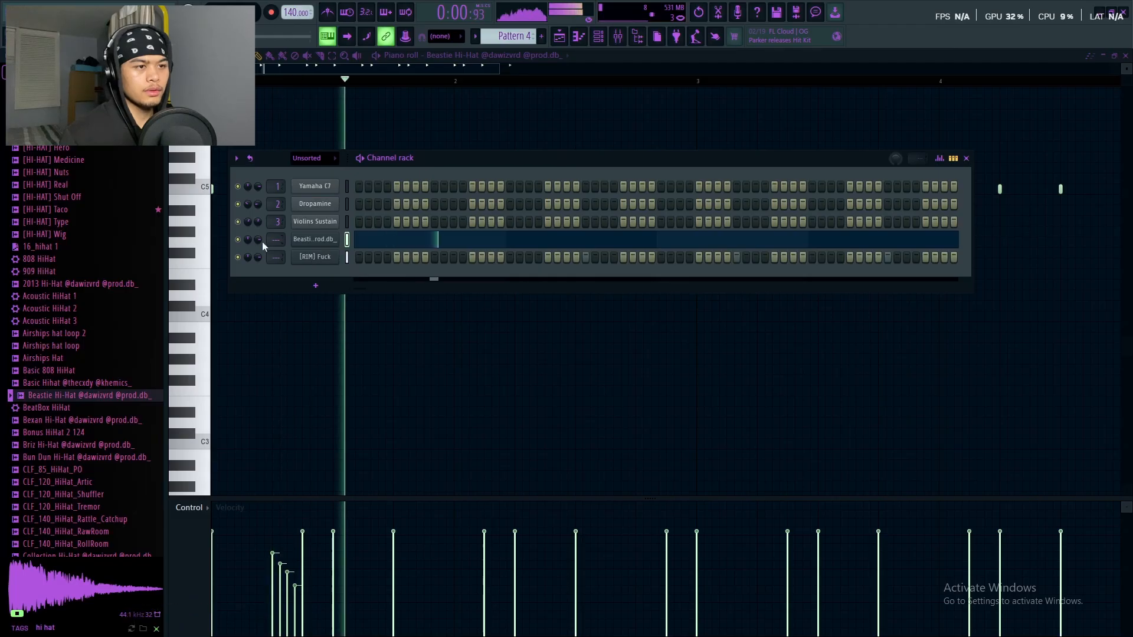
Stop playback and audition alternative samples among the hi-hat search results
{"action": "key", "text": "space"}
{"action": "scroll", "coordinate": [101, 405], "scroll_direction": "down", "scroll_amount": 6}
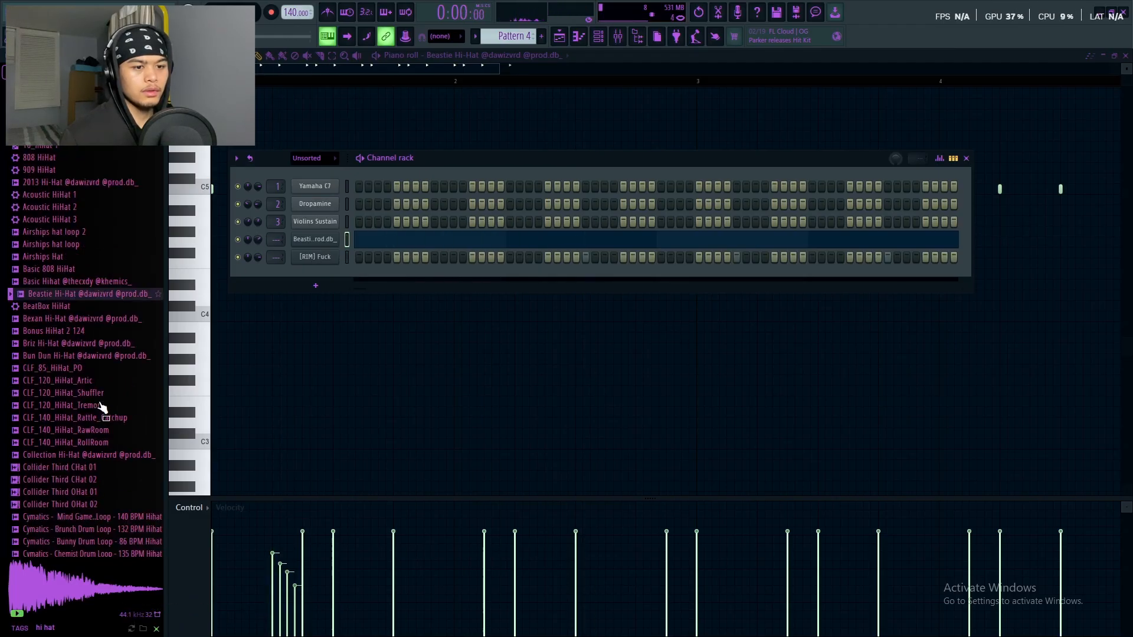
{"action": "left_click", "coordinate": [94, 312]}
{"action": "left_click", "coordinate": [82, 285]}
{"action": "left_click", "coordinate": [84, 244]}
{"action": "left_click", "coordinate": [86, 211]}
{"action": "scroll", "coordinate": [88, 394], "scroll_direction": "down", "scroll_amount": 10}
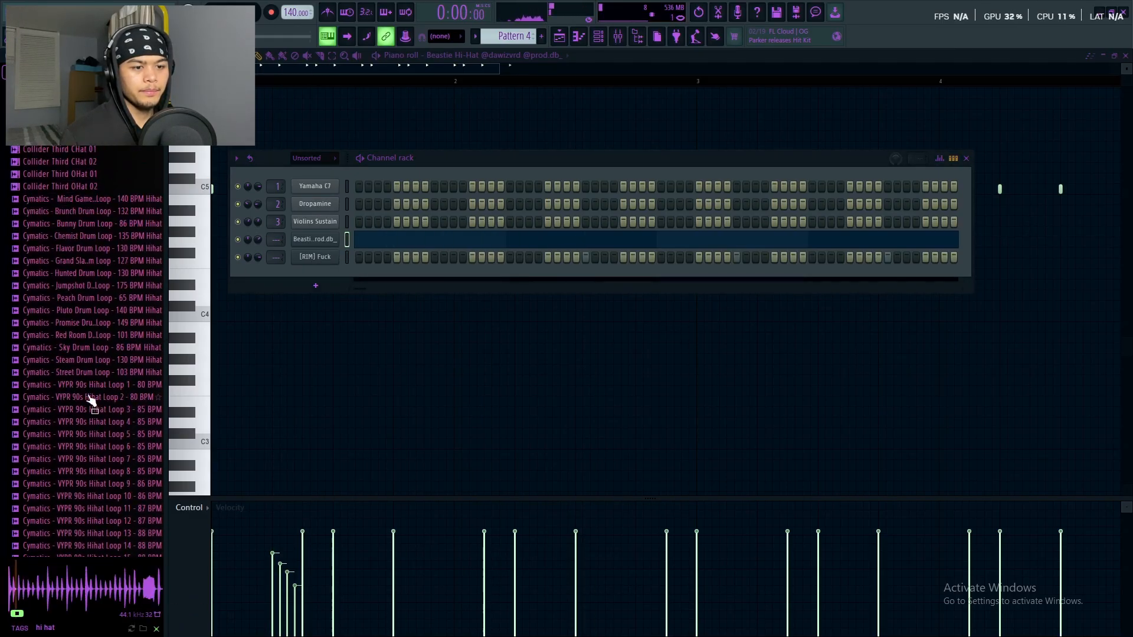
Replace the hi-hat channel's sample with Hi-hat (21) and play the beat with it
{"action": "scroll", "coordinate": [82, 407], "scroll_direction": "down", "scroll_amount": 5}
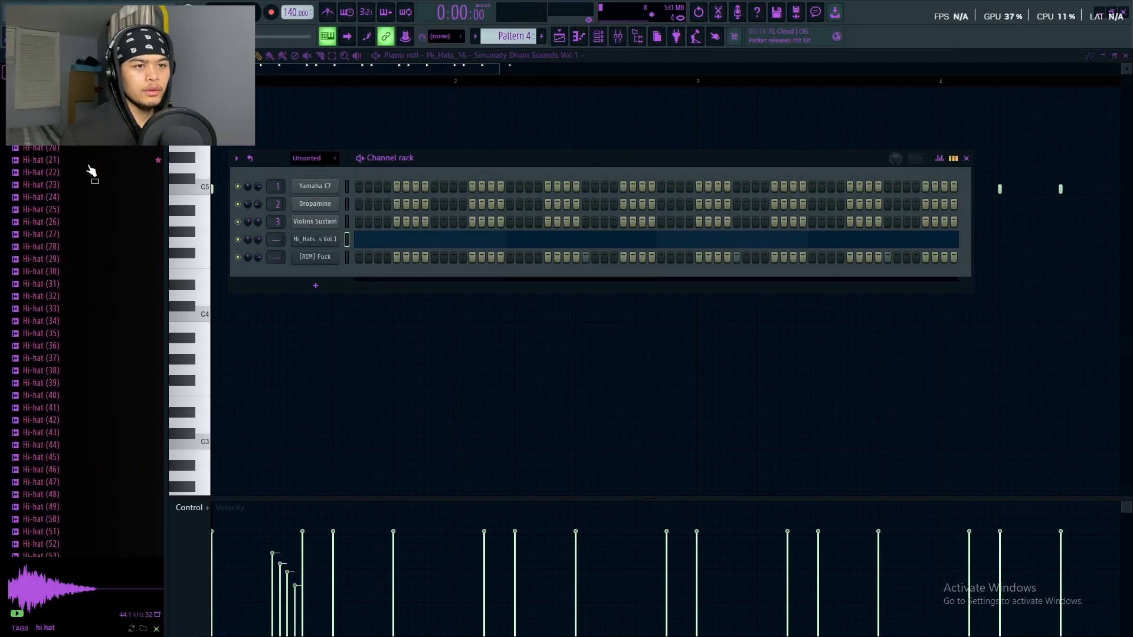
{"action": "left_click", "coordinate": [90, 161]}
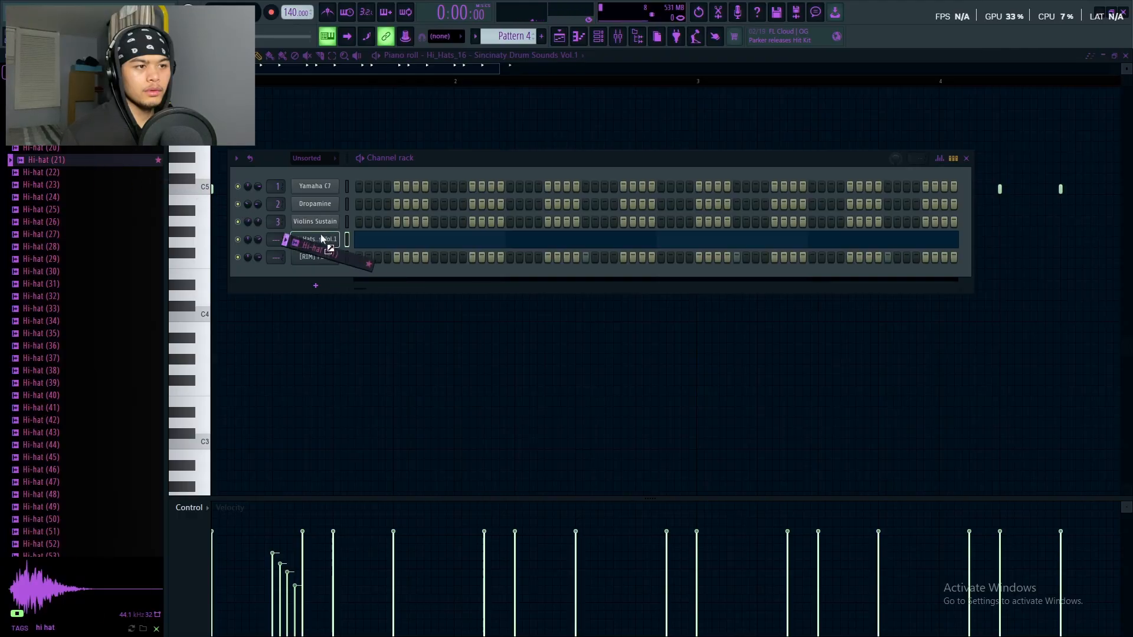
{"action": "left_click_drag", "start_coordinate": [320, 234], "coordinate": [319, 238]}
{"action": "key", "text": "space"}
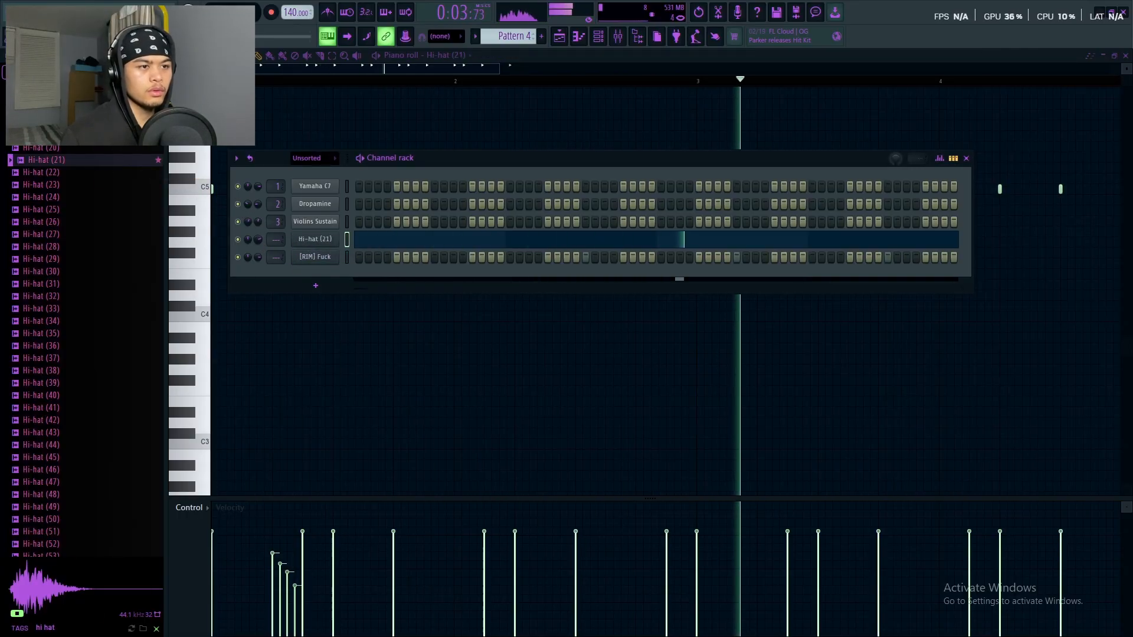
{"action": "key", "text": "space"}
Lower the hi-hat note just after the middle of bar 2 to G#4 and play that section back
{"action": "right_click", "coordinate": [344, 317]}
{"action": "scroll", "coordinate": [403, 88], "scroll_direction": "down", "scroll_amount": 3}
{"action": "scroll", "coordinate": [637, 429], "scroll_direction": "up", "scroll_amount": 3}
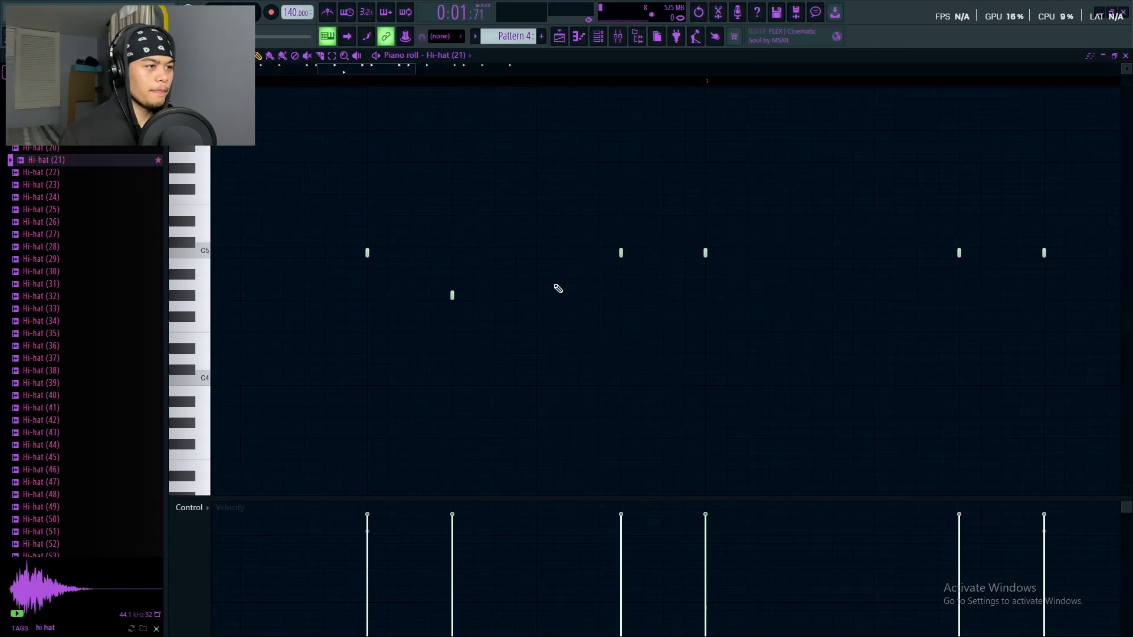
{"action": "key", "text": "space"}
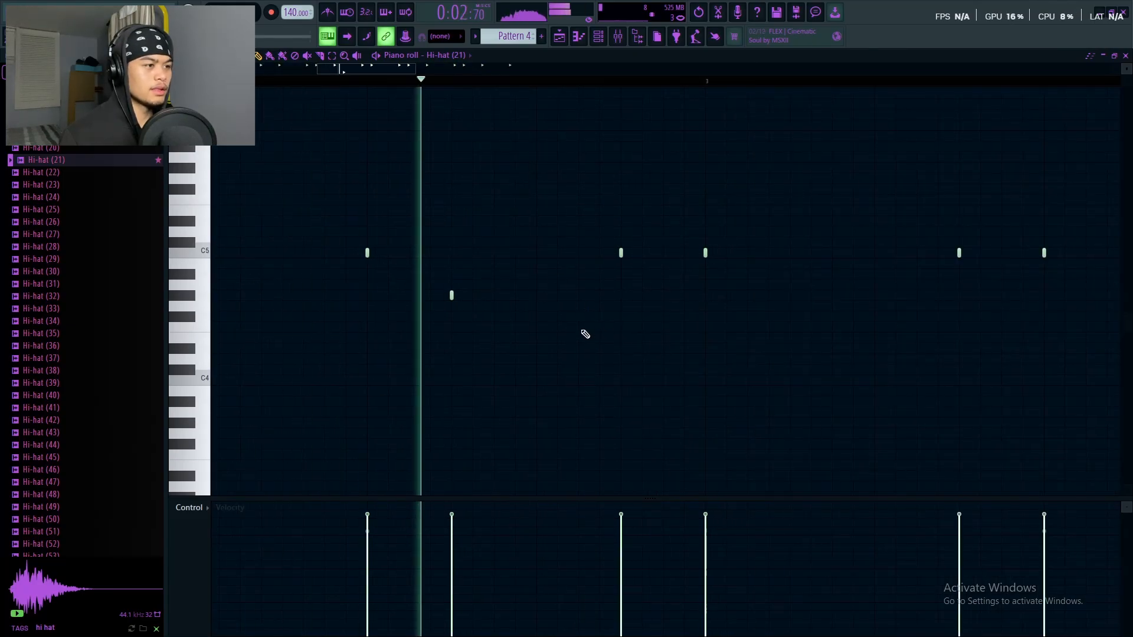
{"action": "key", "text": "space"}
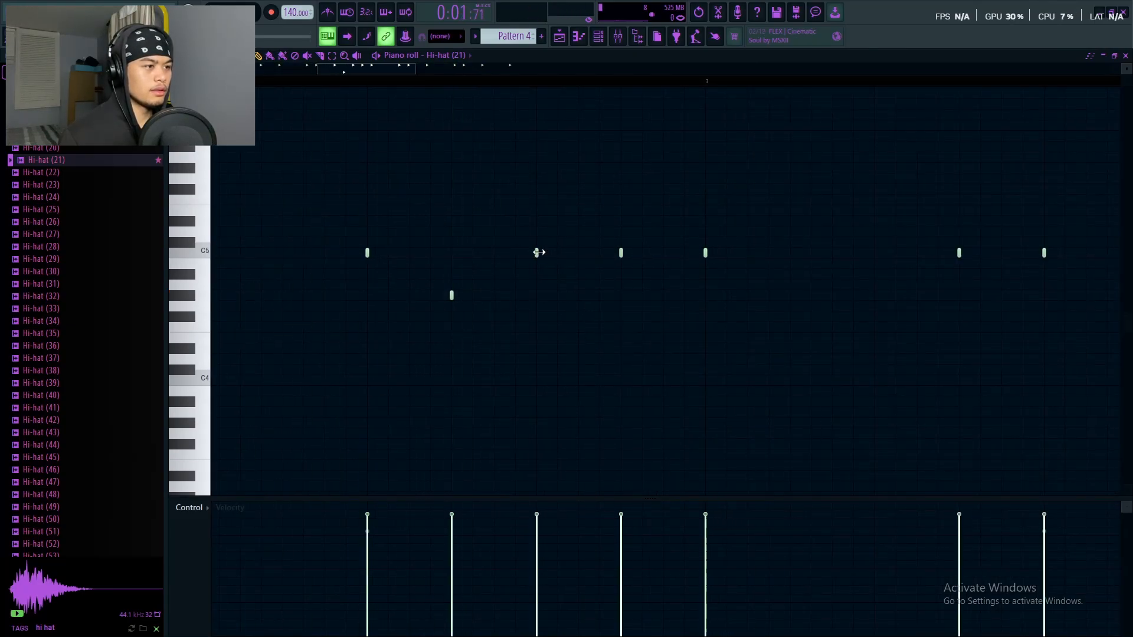
Chop the C5 hi-hat note near the end of bar 2 into eight equal notes by lowering the time multiplier
{"action": "key", "text": "ctrl+u"}
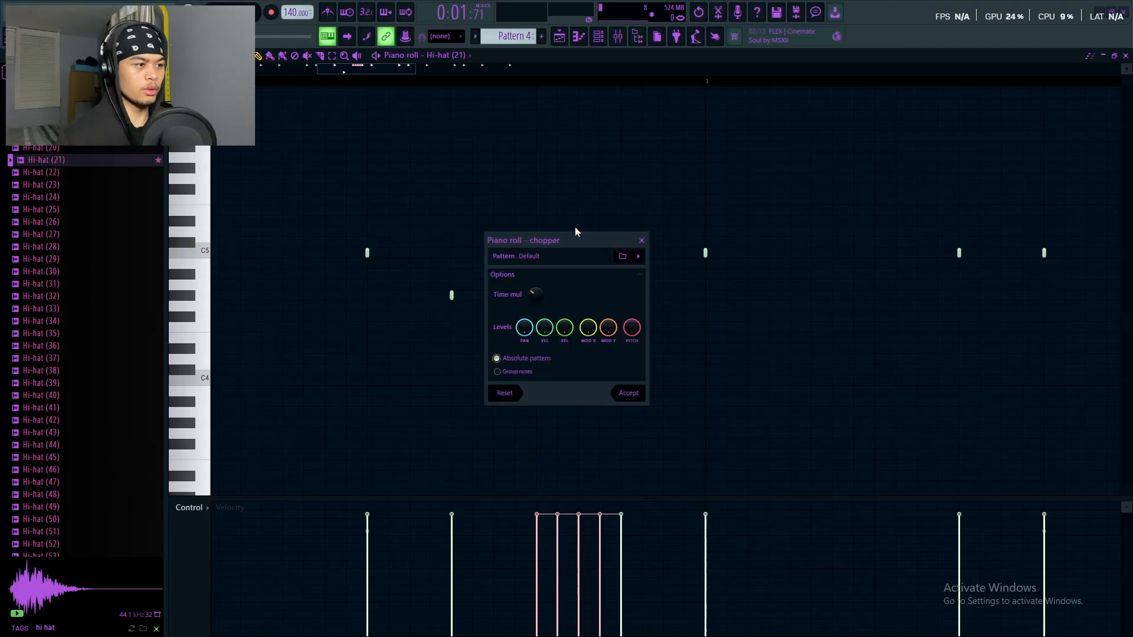
{"action": "left_click_drag", "start_coordinate": [567, 240], "coordinate": [740, 235]}
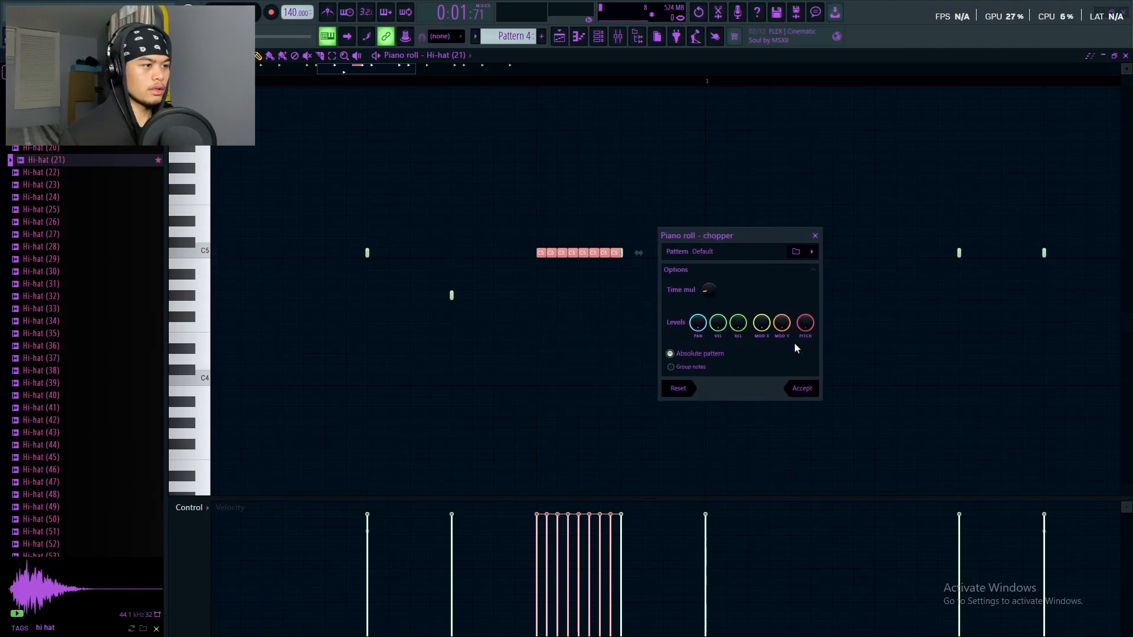
{"action": "key", "text": "space"}
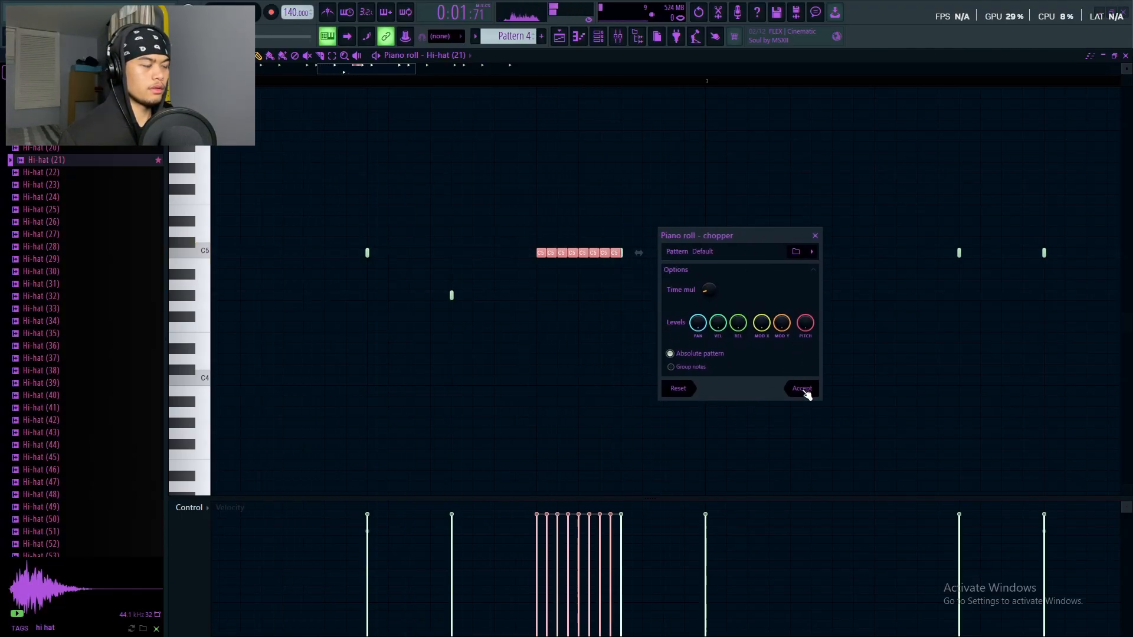
{"action": "left_click", "coordinate": [802, 389]}
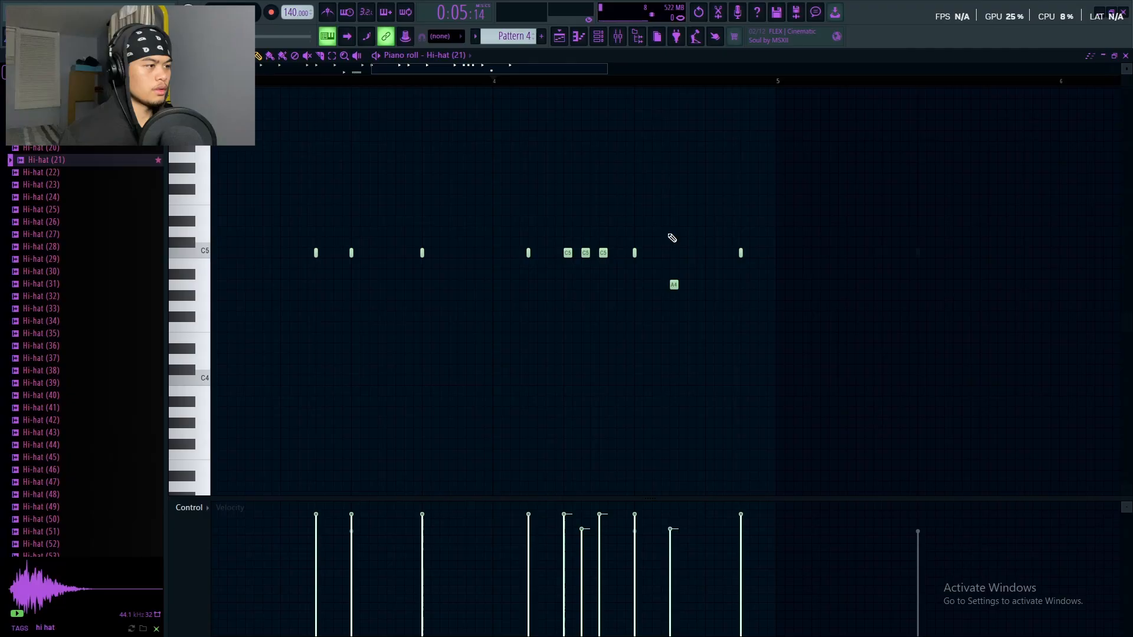
Lower the hi-hat note on beat 4 of bar 7 to G4 and add a B4 note after it
{"action": "key", "text": "space"}
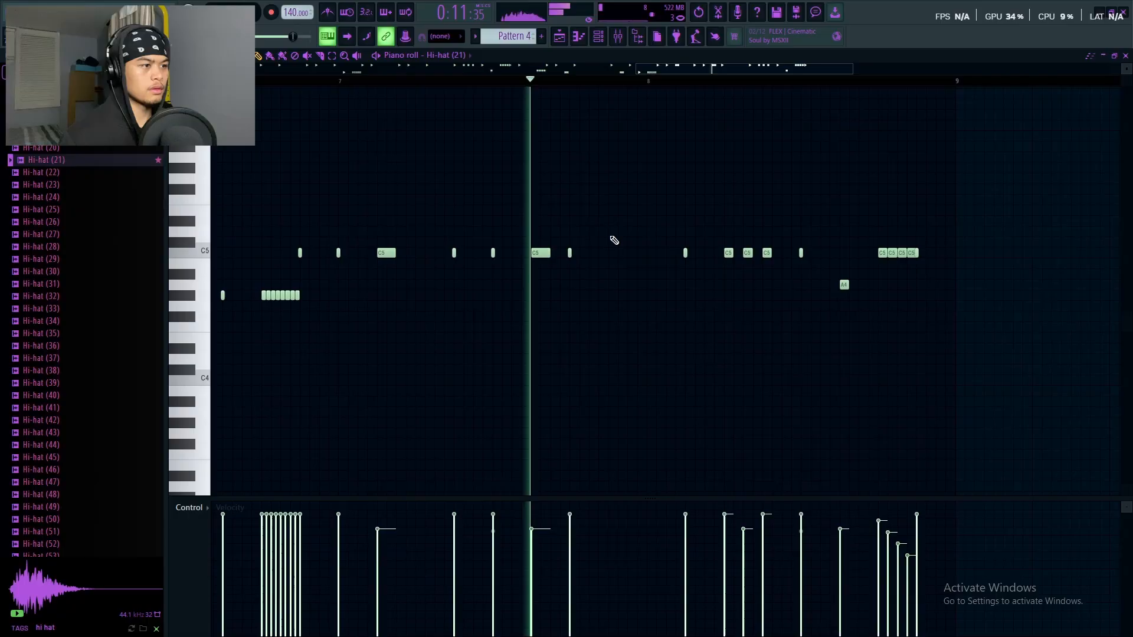
{"action": "key", "text": "space"}
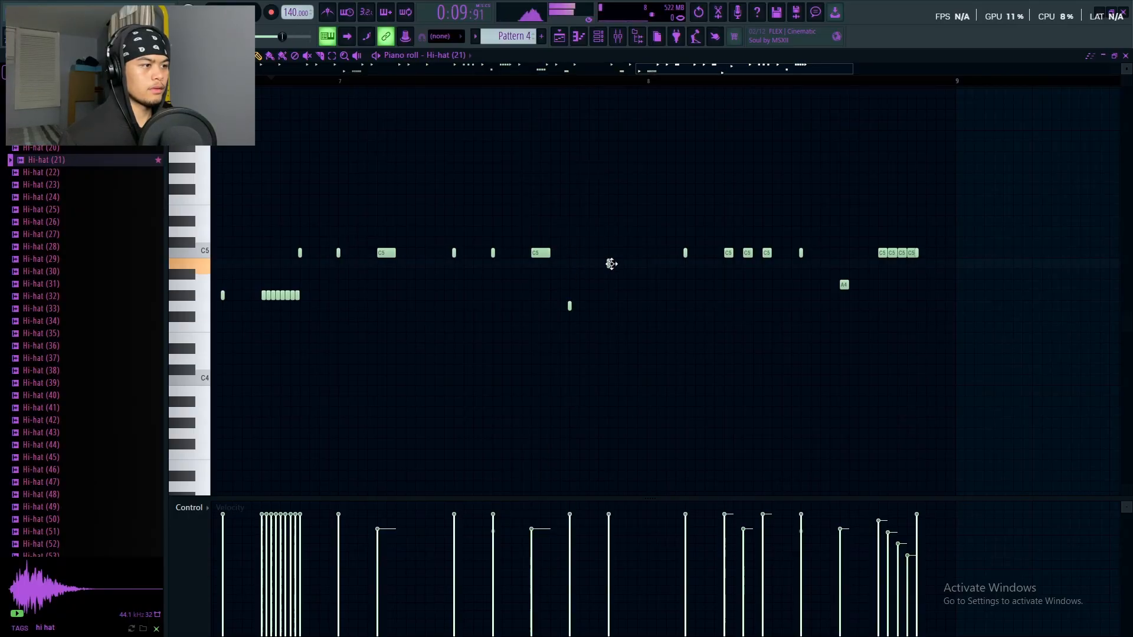
{"action": "key", "text": "space"}
{"action": "scroll", "coordinate": [647, 83], "scroll_direction": "down", "scroll_amount": 3}
{"action": "scroll", "coordinate": [667, 82], "scroll_direction": "up", "scroll_amount": 3}
{"action": "scroll", "coordinate": [684, 83], "scroll_direction": "down", "scroll_amount": 3}
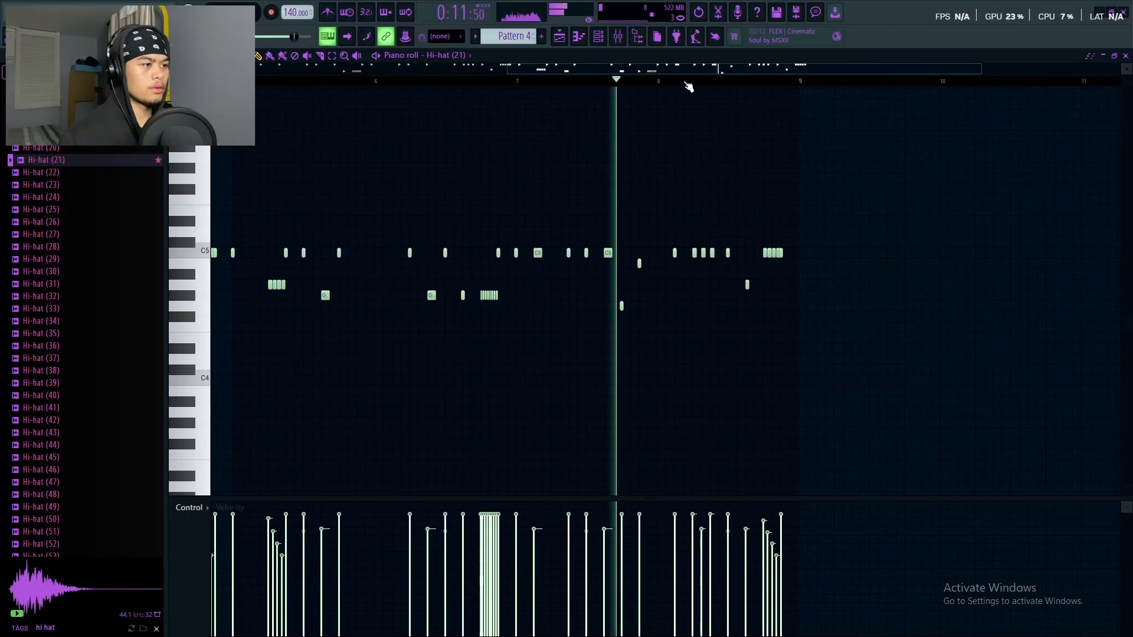
Select the chopped hi-hat rolls near the ends of bars 2 and 6 and give them descending velocities
{"action": "scroll", "coordinate": [689, 86], "scroll_direction": "down", "scroll_amount": 2}
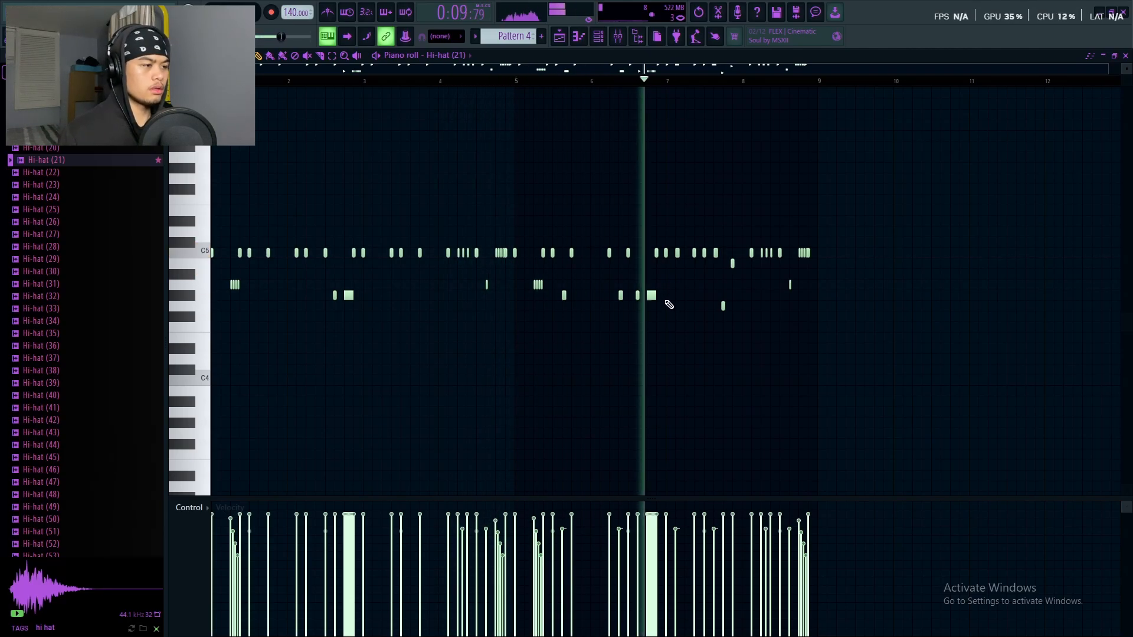
{"action": "left_click_drag", "start_coordinate": [664, 310], "coordinate": [648, 282]}
{"action": "left_click_drag", "start_coordinate": [360, 301], "coordinate": [344, 279]}
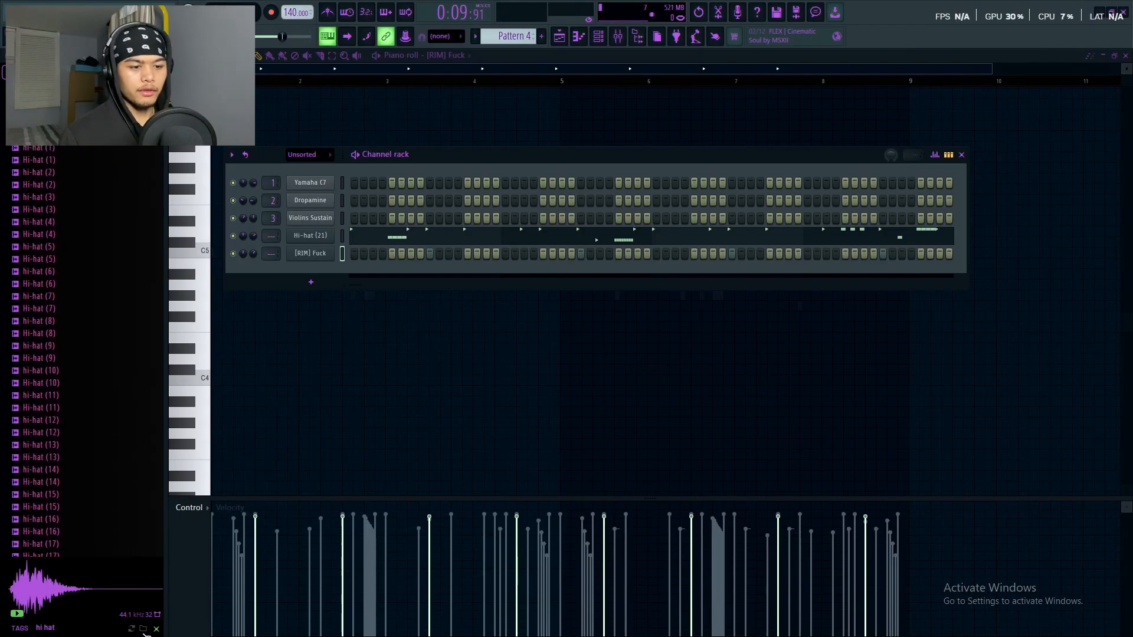
Search the sample browser for "open" and add JayCactus - Go-To Open Hat as a new channel
{"action": "left_click", "coordinate": [156, 629]}
{"action": "key", "text": "Return"}
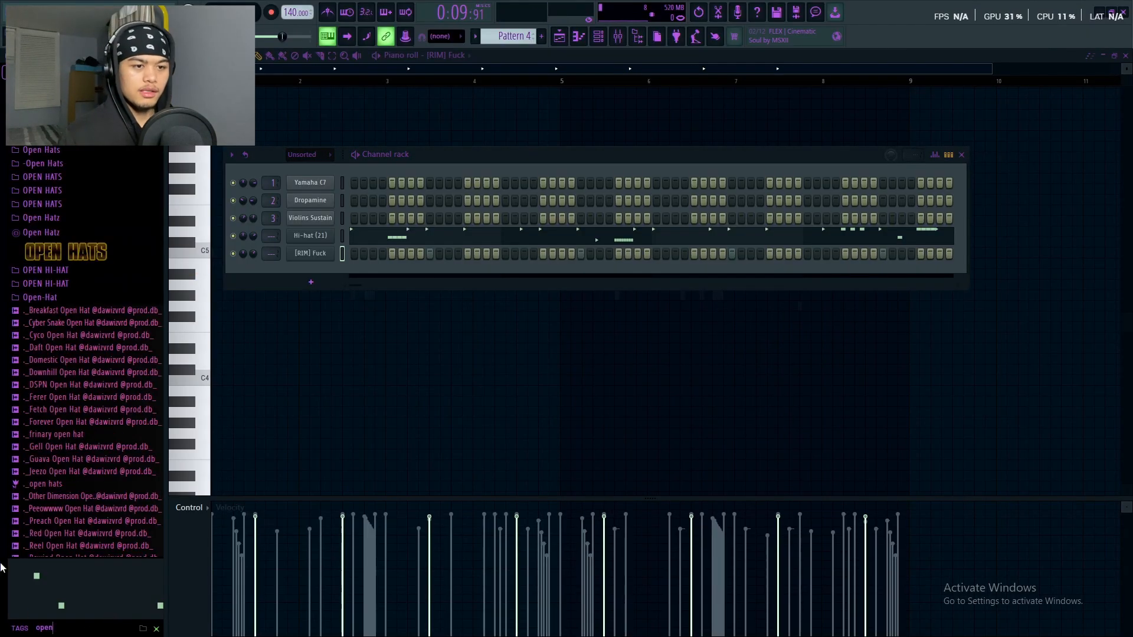
{"action": "scroll", "coordinate": [95, 316], "scroll_direction": "down", "scroll_amount": 15}
{"action": "scroll", "coordinate": [87, 283], "scroll_direction": "down", "scroll_amount": 10}
{"action": "left_click", "coordinate": [86, 249]}
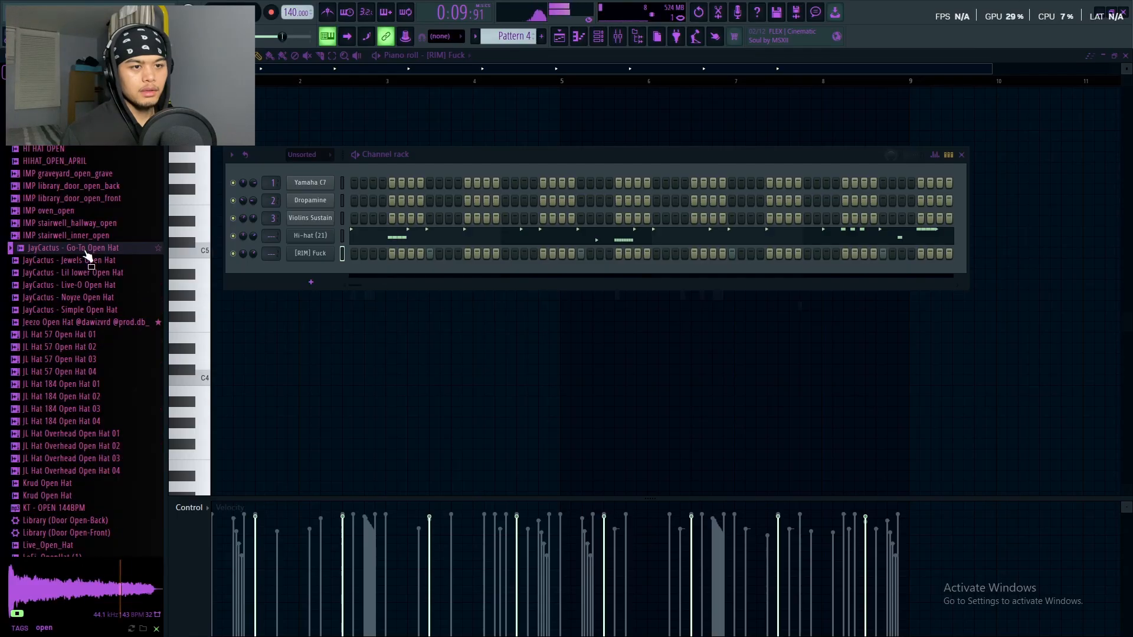
{"action": "left_click_drag", "start_coordinate": [301, 277], "coordinate": [328, 284]}
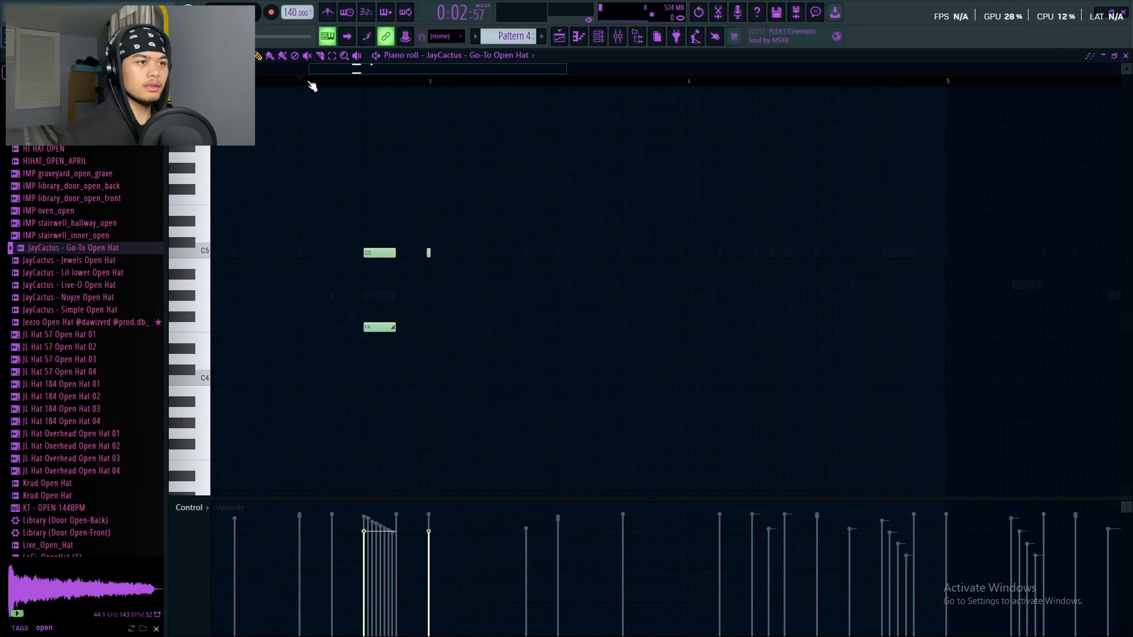
Play back the open hat notes leading into bar 3 against the rest of the beat
{"action": "key", "text": "space"}
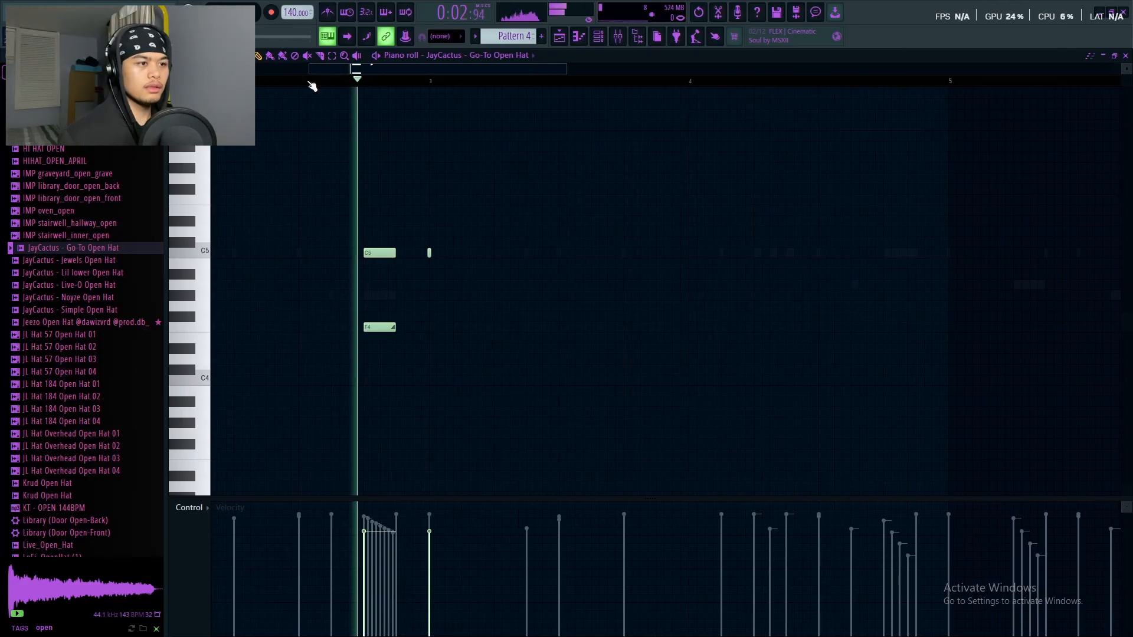
{"action": "scroll", "coordinate": [318, 90], "scroll_direction": "down", "scroll_amount": 1}
{"action": "key", "text": "space"}
{"action": "scroll", "coordinate": [318, 90], "scroll_direction": "up", "scroll_amount": 2}
{"action": "key", "text": "space"}
{"action": "key", "text": "space"}
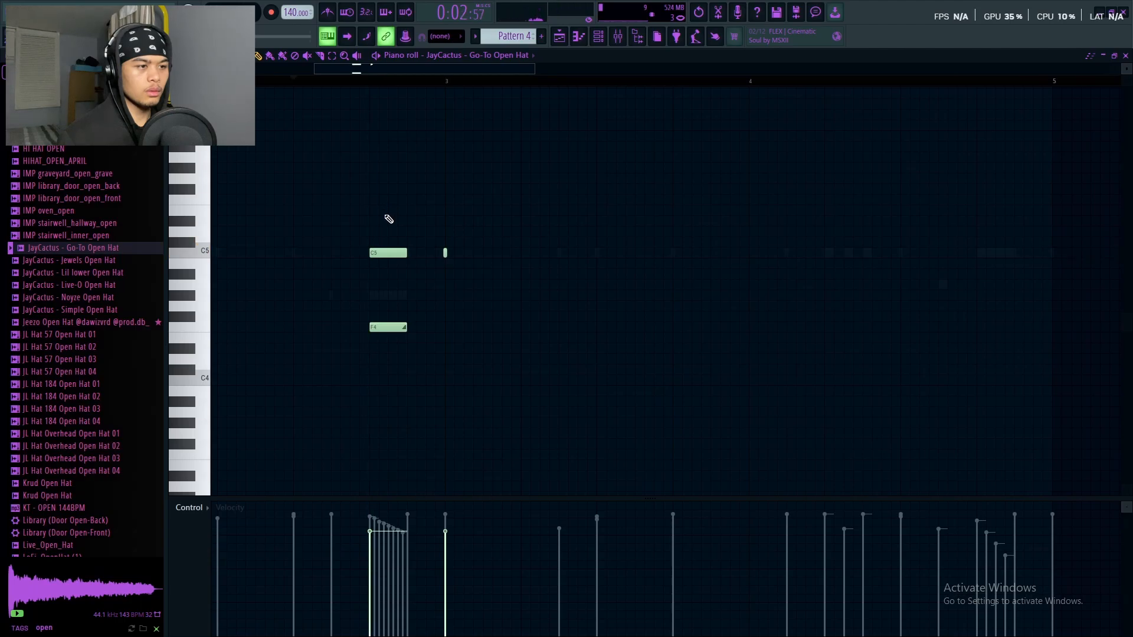
Enable Cut itself on the open hat channel and raise the slide note before bar 3 to F#4
{"action": "left_click", "coordinate": [599, 36]}
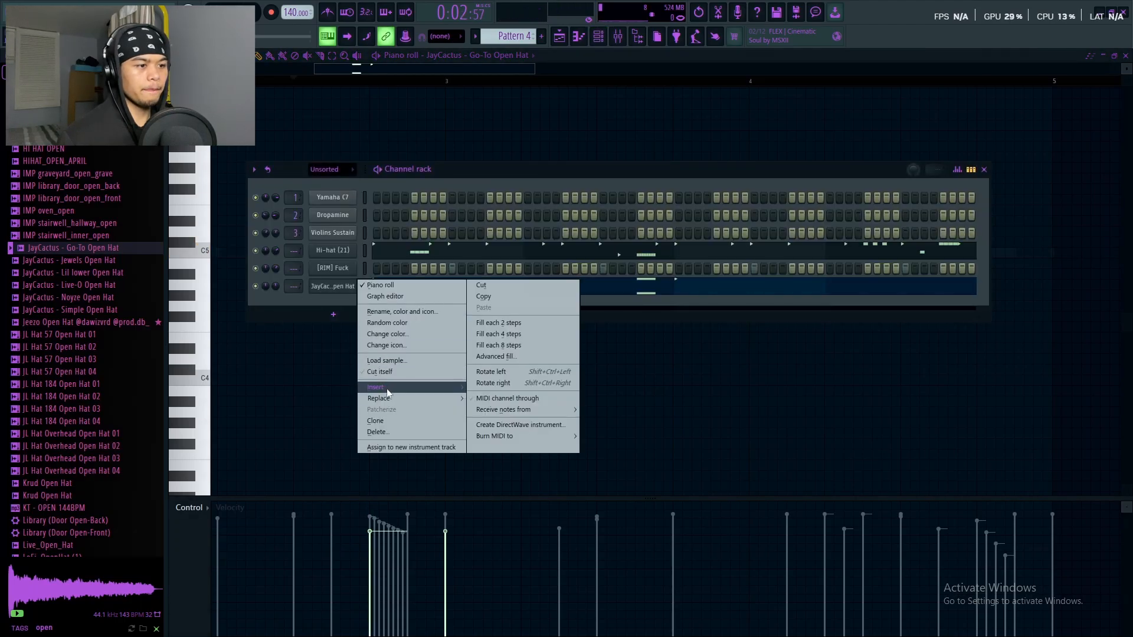
{"action": "left_click", "coordinate": [388, 374]}
{"action": "right_click", "coordinate": [458, 117]}
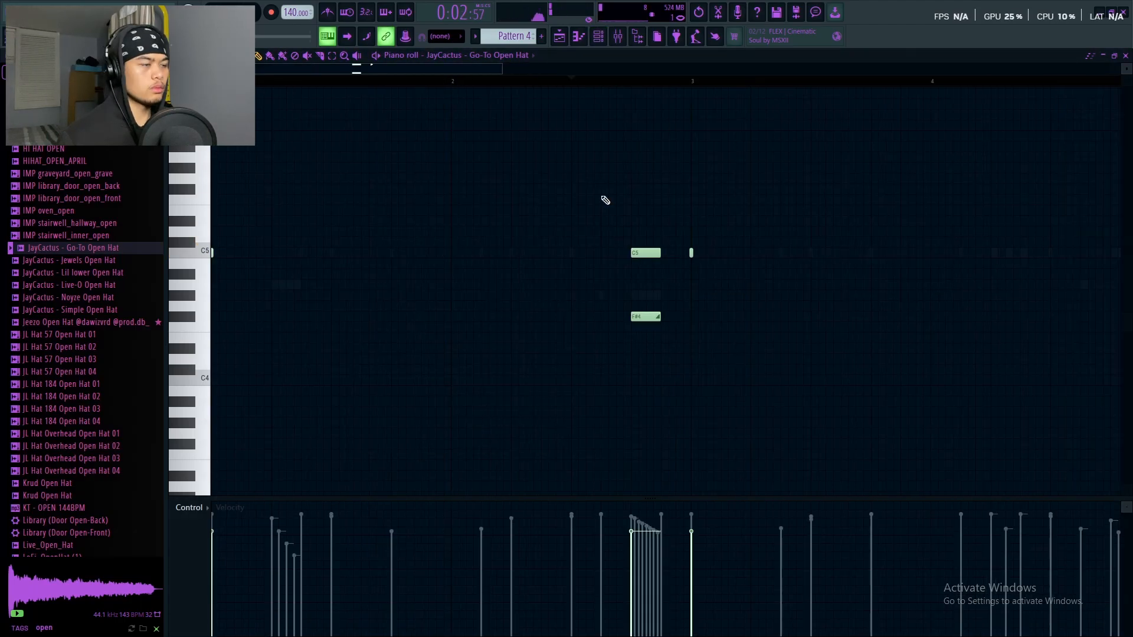
Set the open hat sampler's time stretching mode to Stretch and close the sampler
{"action": "left_click", "coordinate": [598, 37]}
{"action": "left_click", "coordinate": [327, 293]}
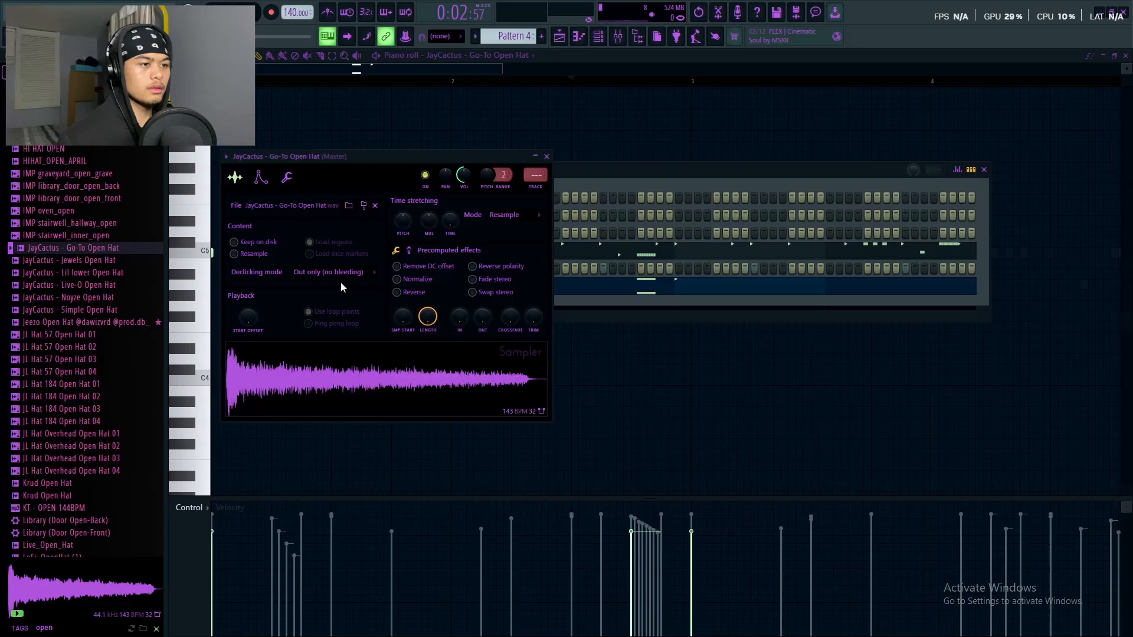
{"action": "left_click", "coordinate": [505, 216]}
{"action": "left_click", "coordinate": [508, 248]}
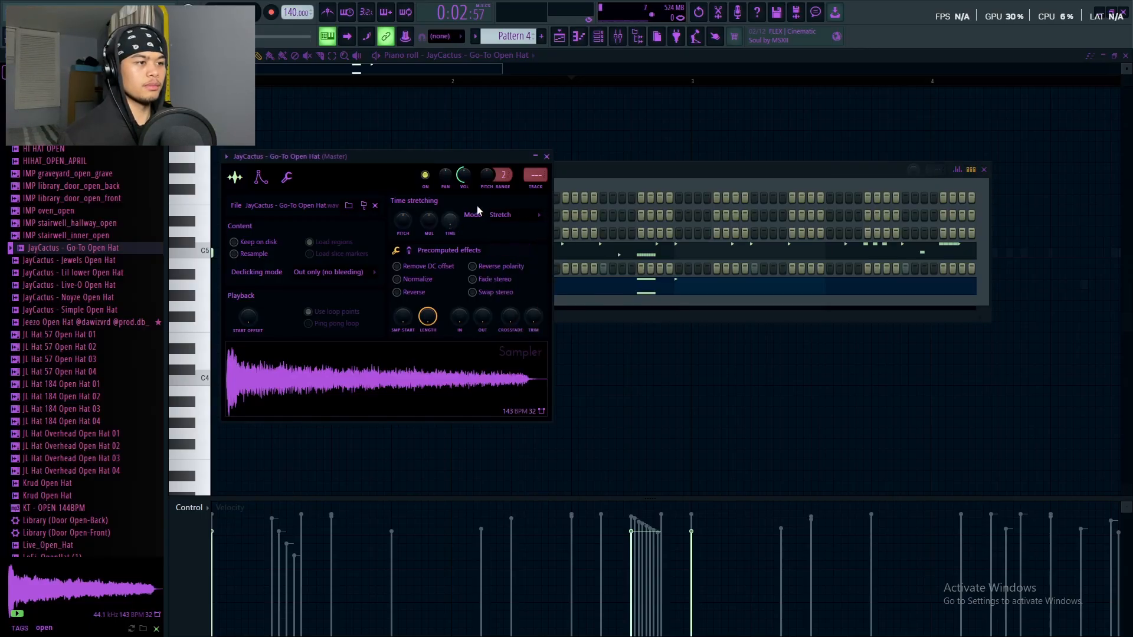
{"action": "left_click", "coordinate": [547, 157]}
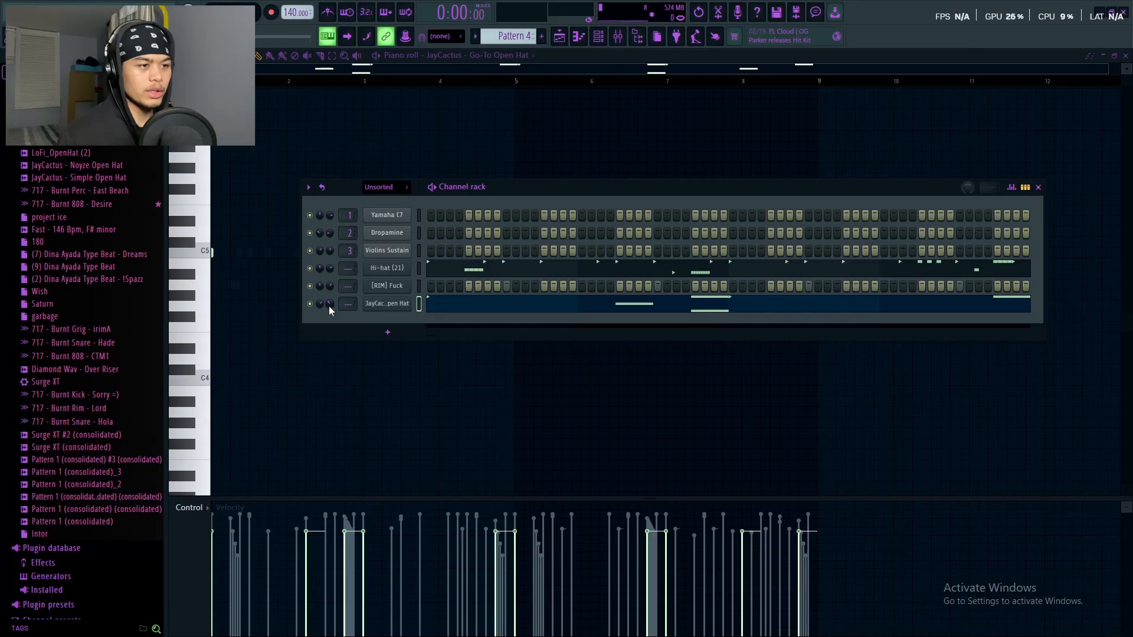
Play the pattern from the start to hear the open hats with the other drums
{"action": "key", "text": "space"}
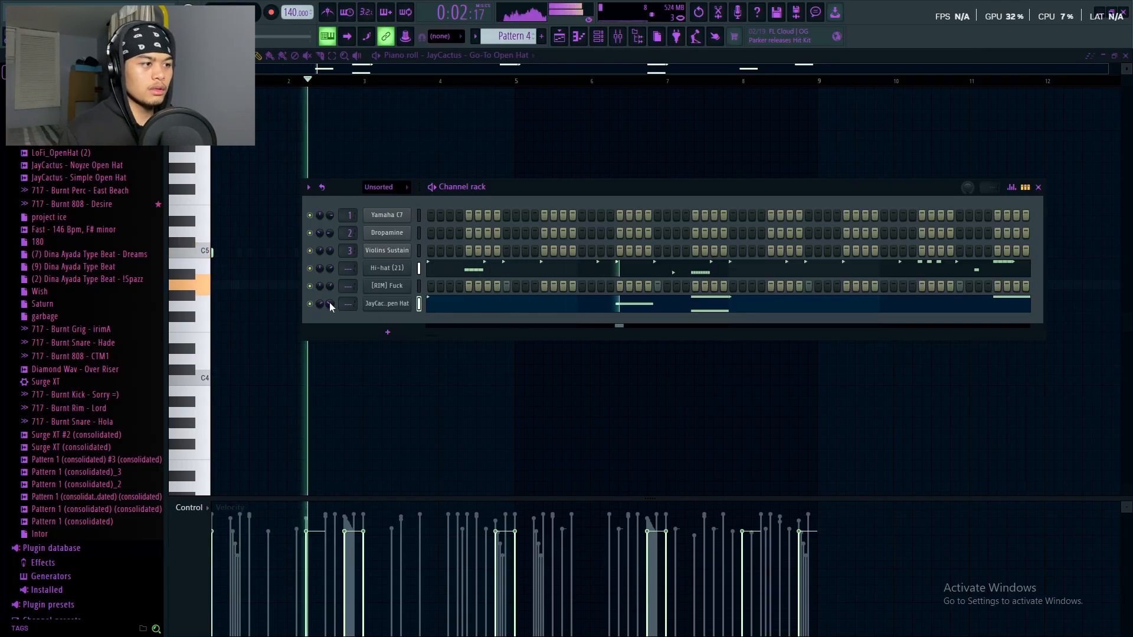
{"action": "key", "text": "space"}
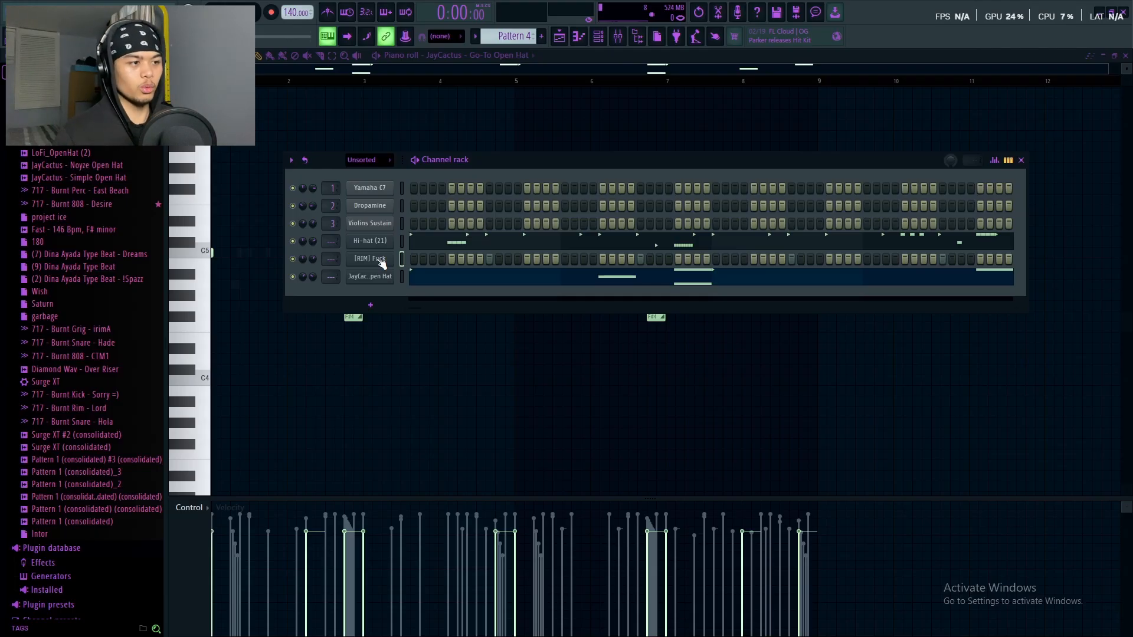
{"action": "left_click_drag", "start_coordinate": [367, 293], "coordinate": [368, 281]}
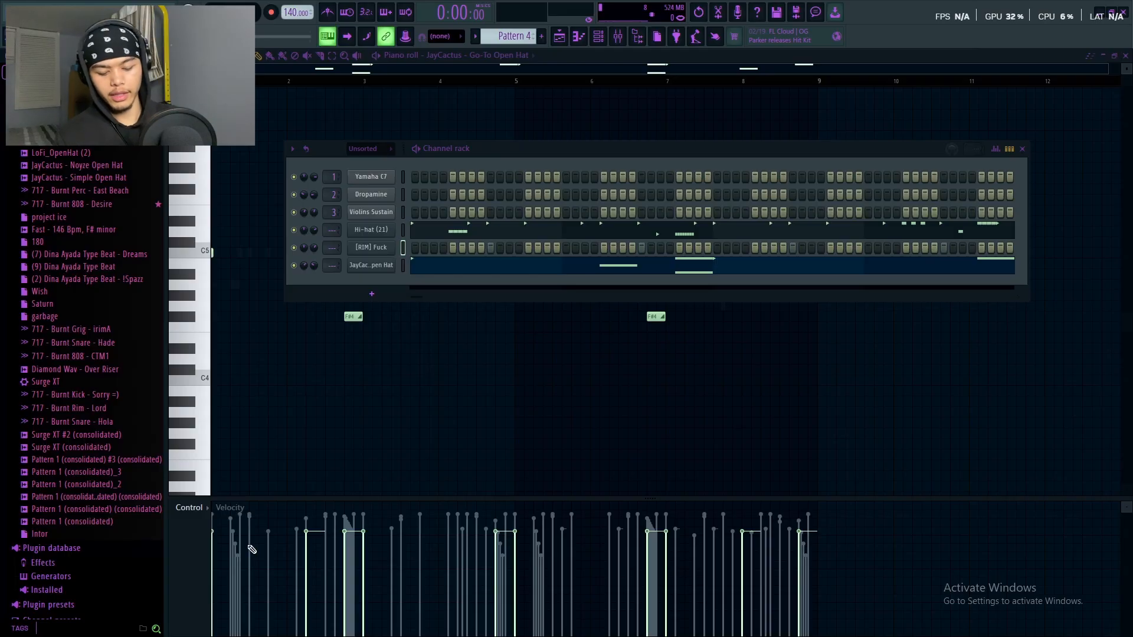
Audition the Burnt 808 samples, add 717 - Burnt 808 - Done as a new channel and enable Cut itself on it
{"action": "scroll", "coordinate": [76, 337], "scroll_direction": "up", "scroll_amount": 3}
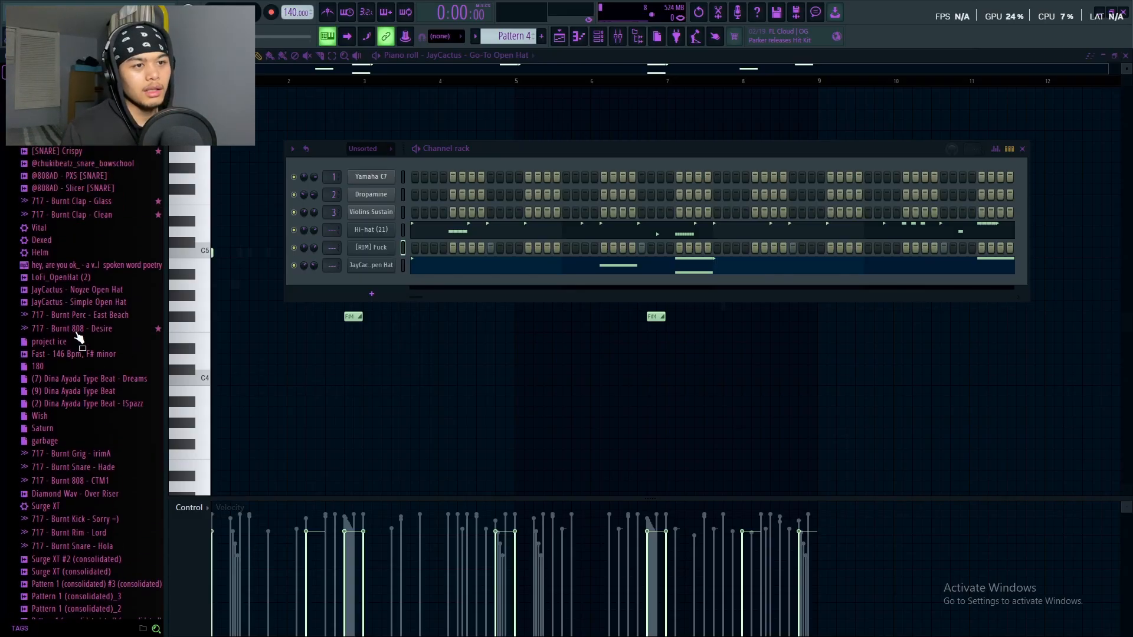
{"action": "left_click", "coordinate": [105, 342]}
{"action": "left_click", "coordinate": [104, 353]}
{"action": "scroll", "coordinate": [103, 354], "scroll_direction": "up", "scroll_amount": 3}
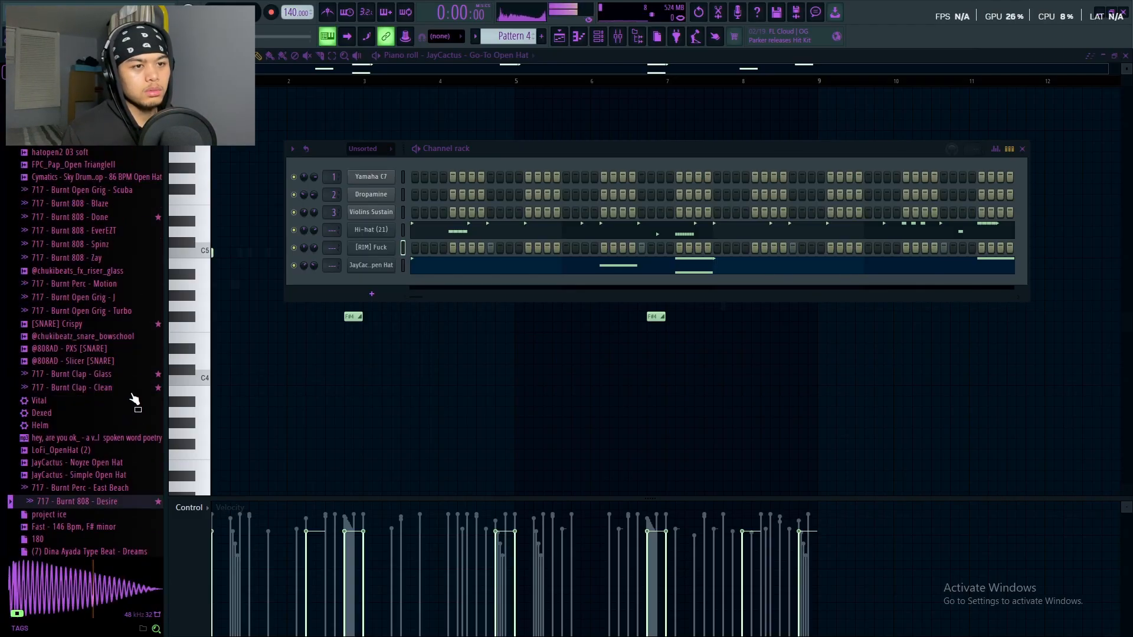
{"action": "left_click", "coordinate": [124, 221]}
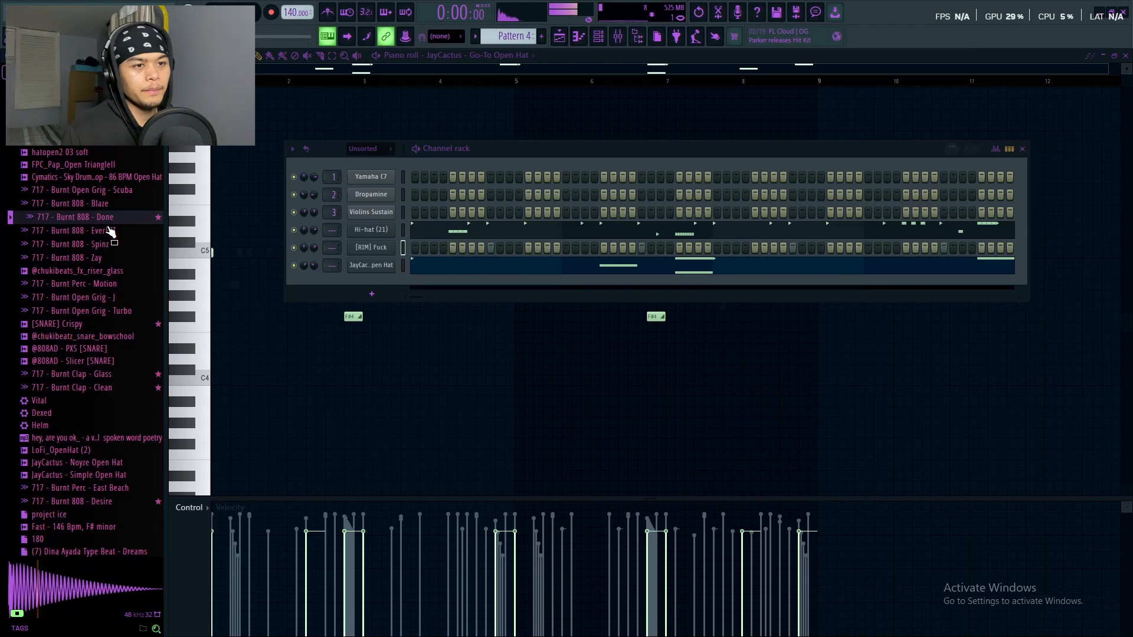
{"action": "scroll", "coordinate": [109, 230], "scroll_direction": "up", "scroll_amount": 4}
{"action": "left_click_drag", "start_coordinate": [98, 370], "coordinate": [336, 297]}
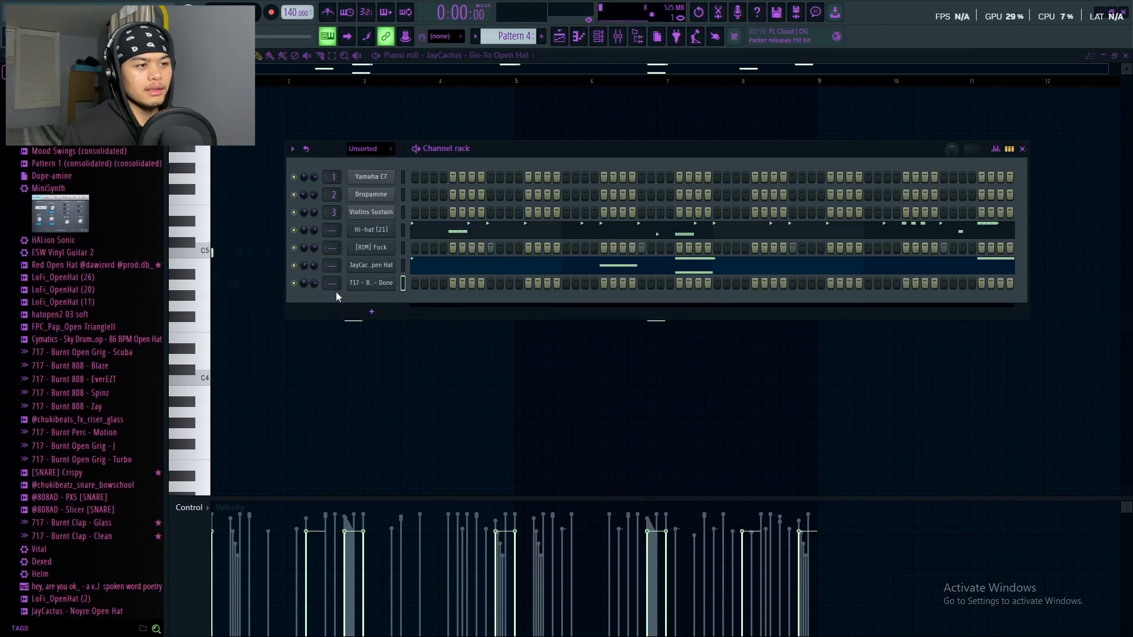
{"action": "right_click", "coordinate": [382, 292]}
{"action": "left_click", "coordinate": [407, 282]}
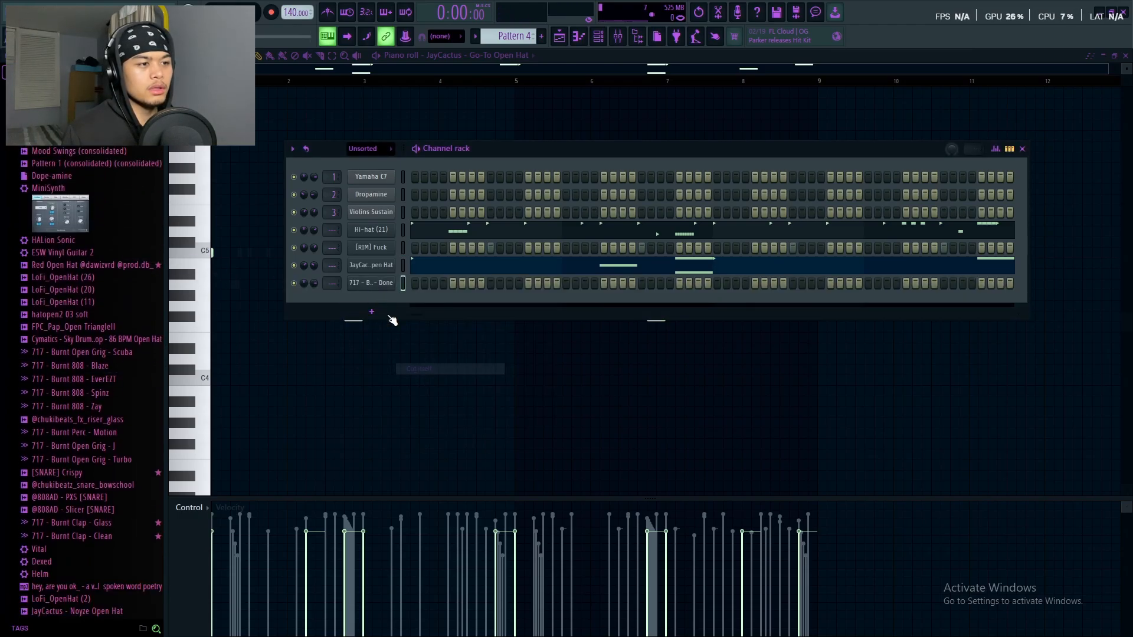
Place an E5 note at the start of bar 1 in the 808 channel's piano roll
{"action": "left_click", "coordinate": [559, 36]}
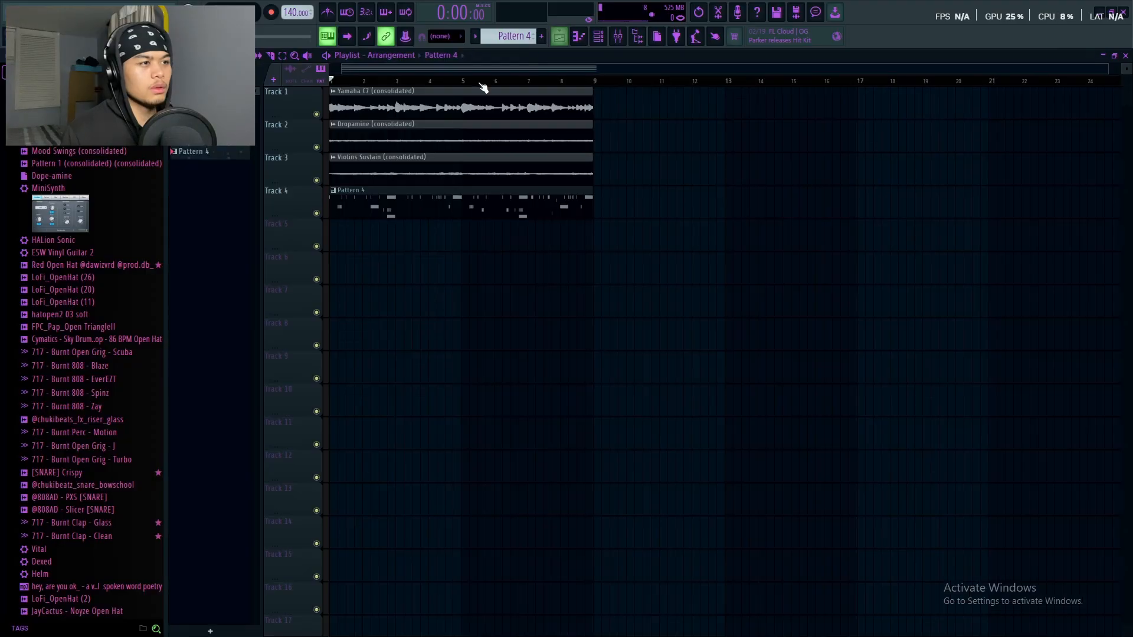
{"action": "key", "text": "F7"}
{"action": "scroll", "coordinate": [246, 378], "scroll_direction": "up", "scroll_amount": 3}
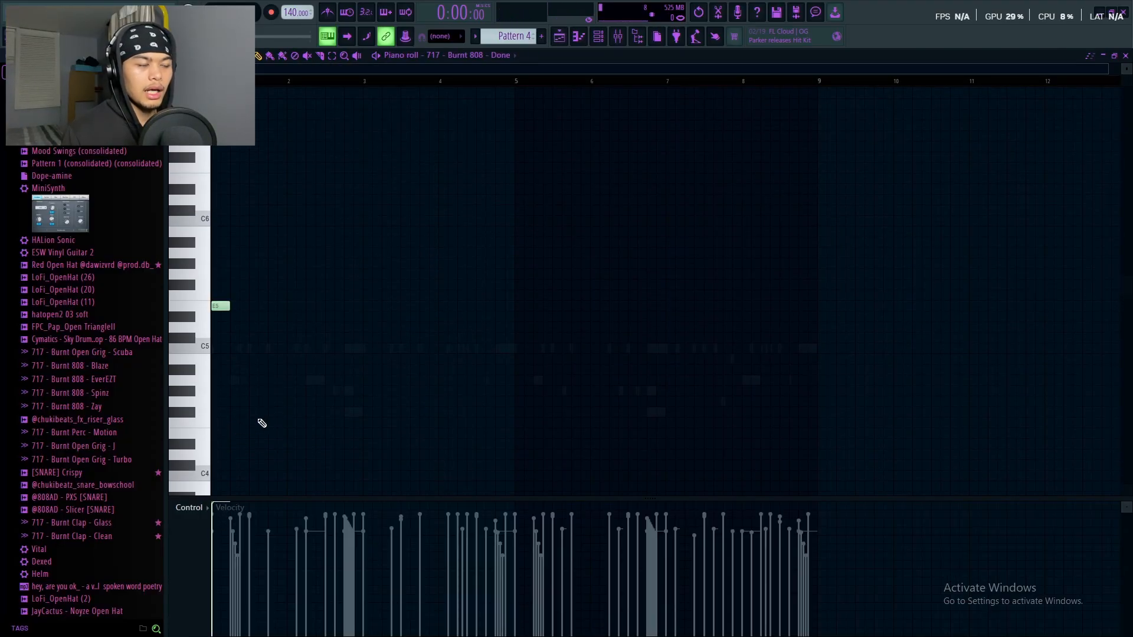
Load Fruity Soft Clipper into slot 8 of the mixer's Master track
{"action": "left_click", "coordinate": [598, 37]}
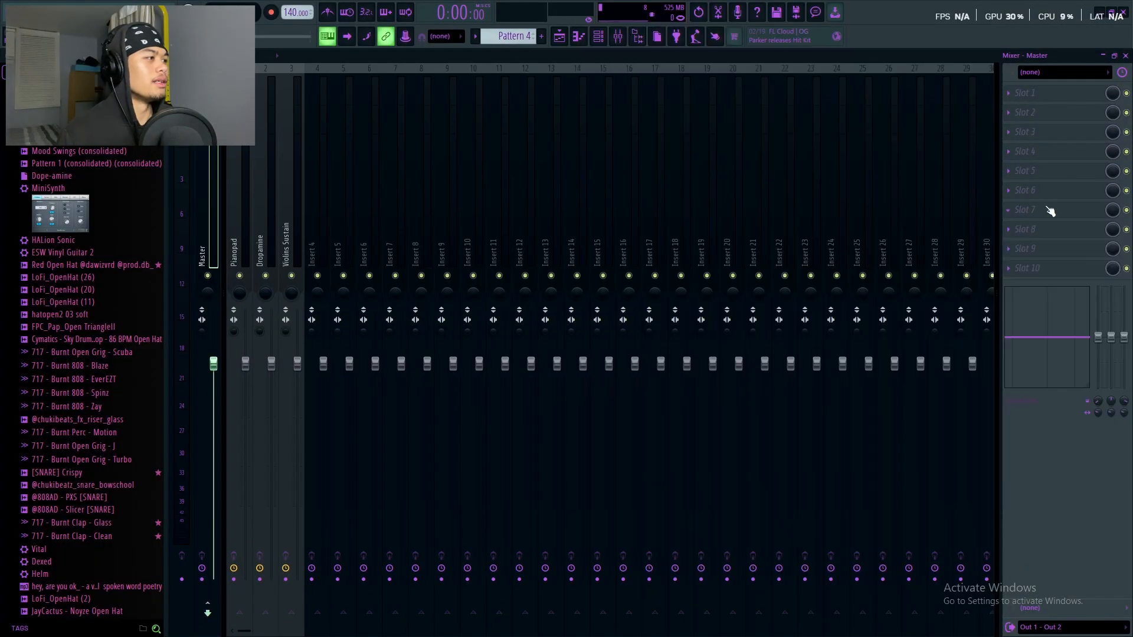
{"action": "left_click", "coordinate": [1027, 229]}
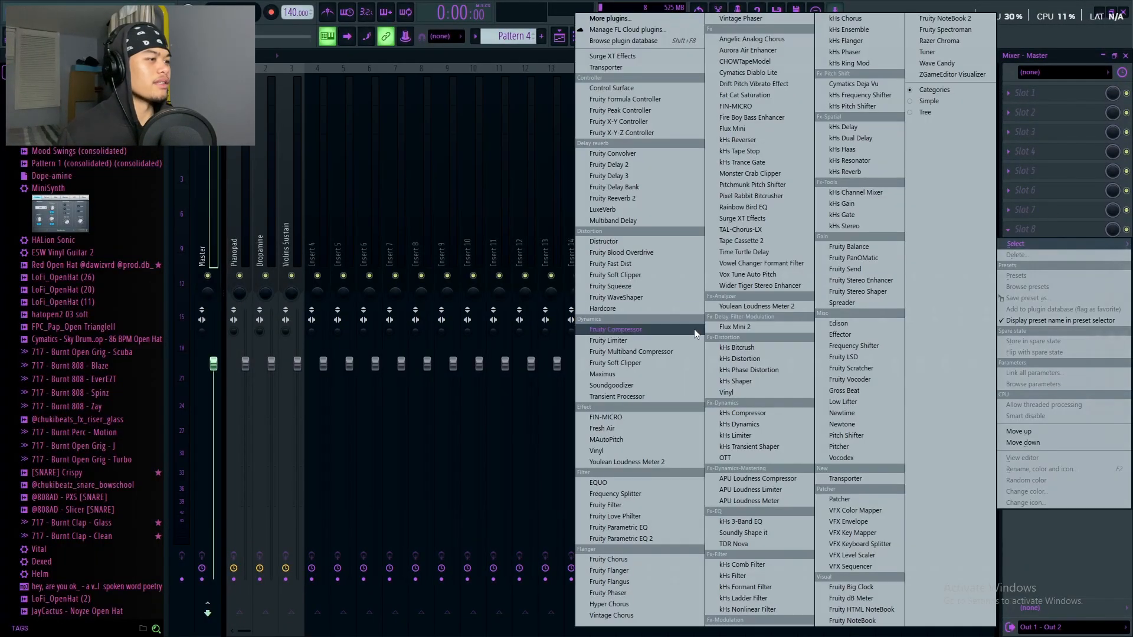
{"action": "left_click", "coordinate": [652, 275]}
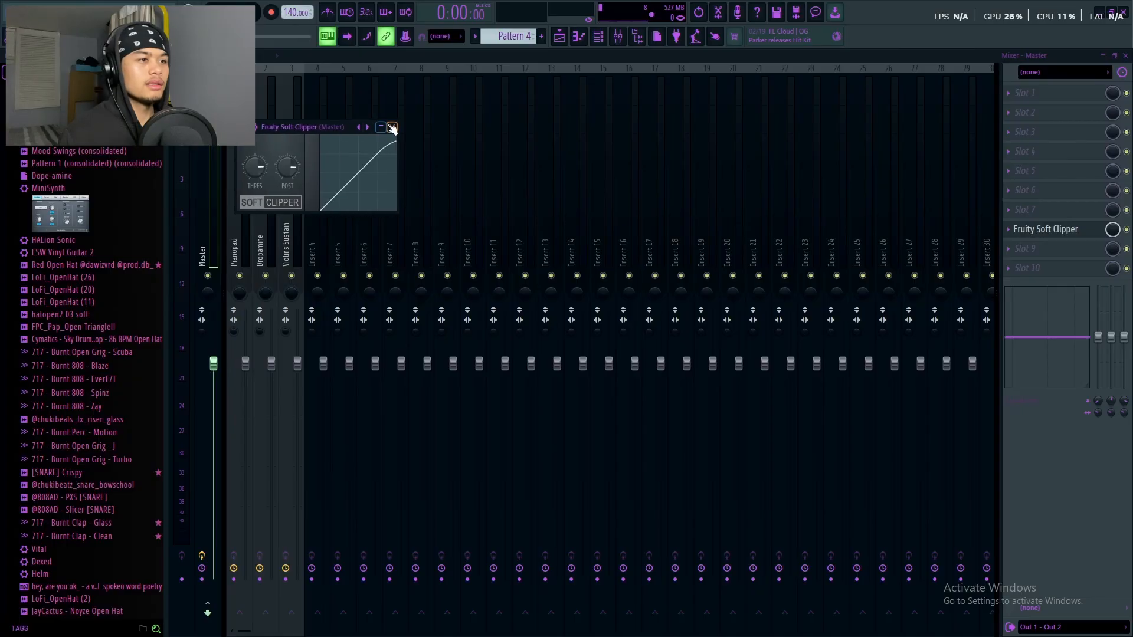
Close the soft clipper, bring up the channel rack and play the pattern to hear the 808 note
{"action": "left_click", "coordinate": [346, 126]}
{"action": "left_click", "coordinate": [559, 37]}
{"action": "left_click_drag", "start_coordinate": [507, 163], "coordinate": [508, 167]}
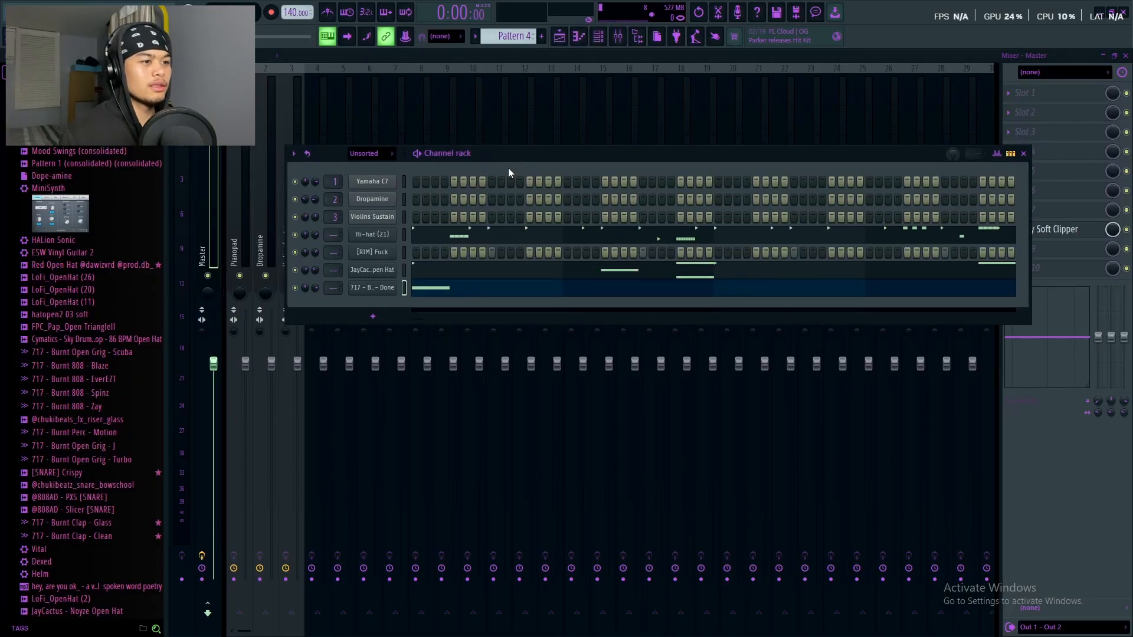
{"action": "key", "text": "space"}
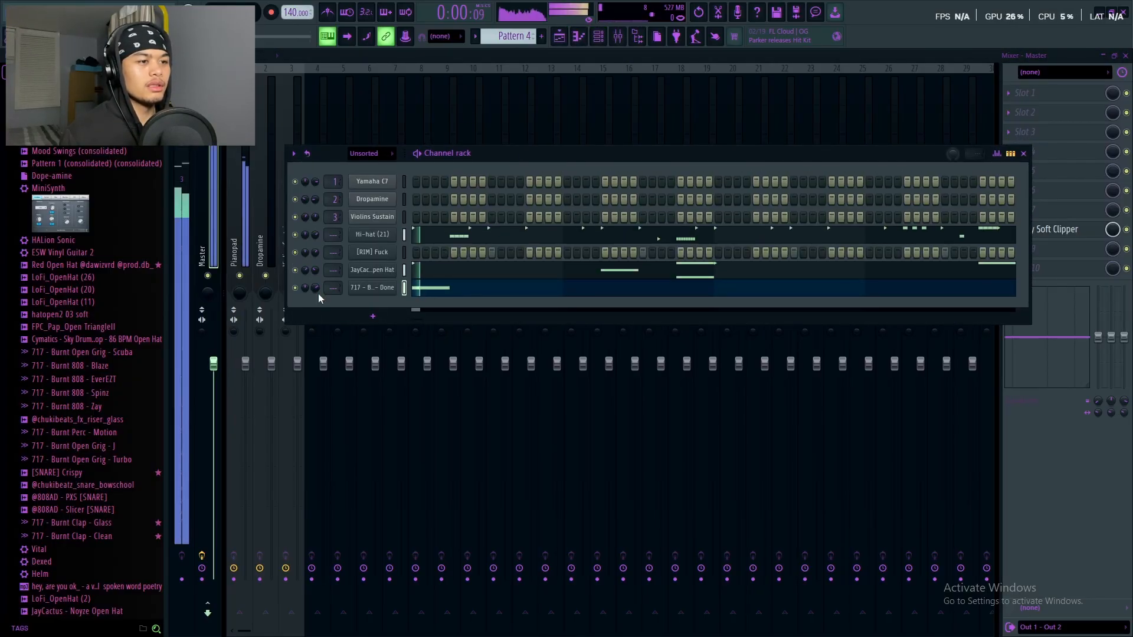
{"action": "key", "text": "space"}
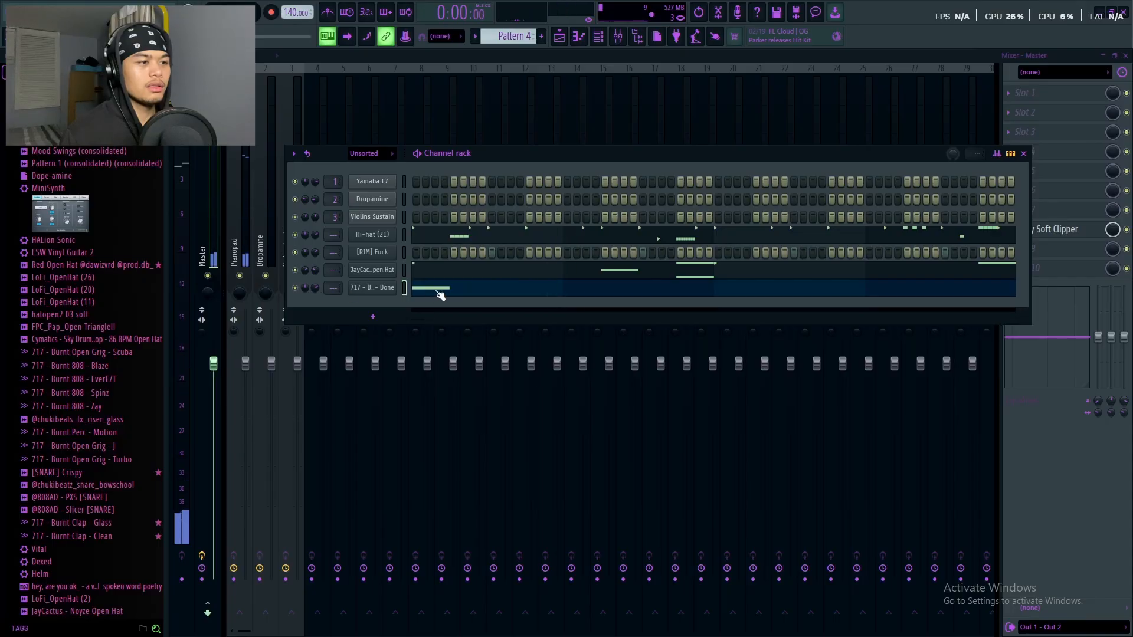
Raise the Boost precomputed effect slightly on the 717 - Burnt 808 - Done sample and close its channel settings
{"action": "left_click", "coordinate": [373, 288]}
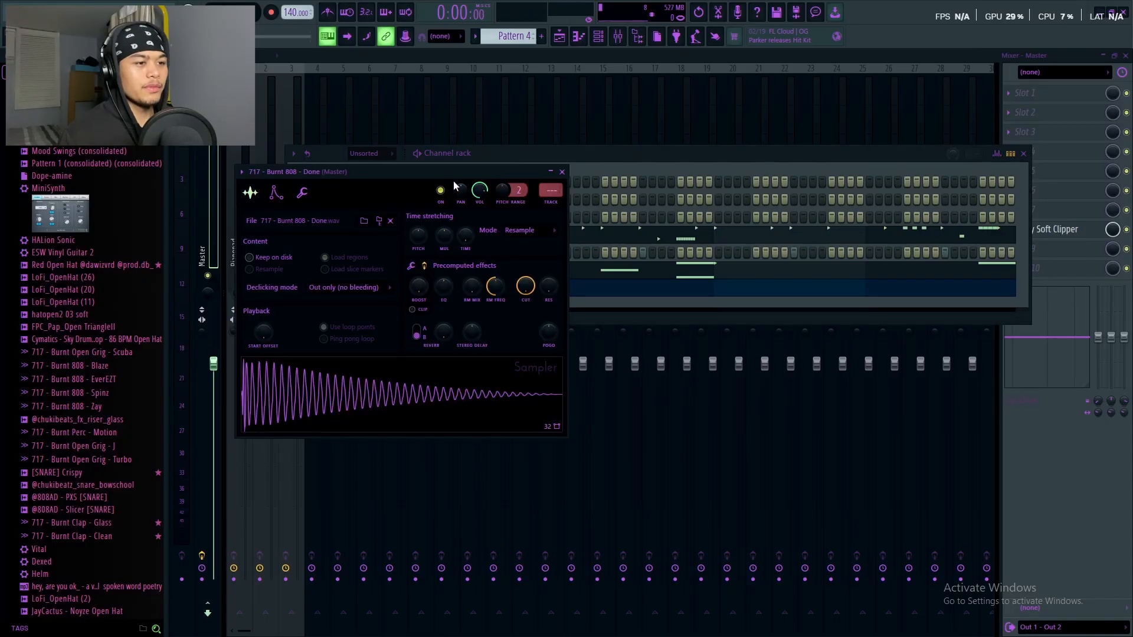
{"action": "left_click_drag", "start_coordinate": [419, 287], "coordinate": [419, 279]}
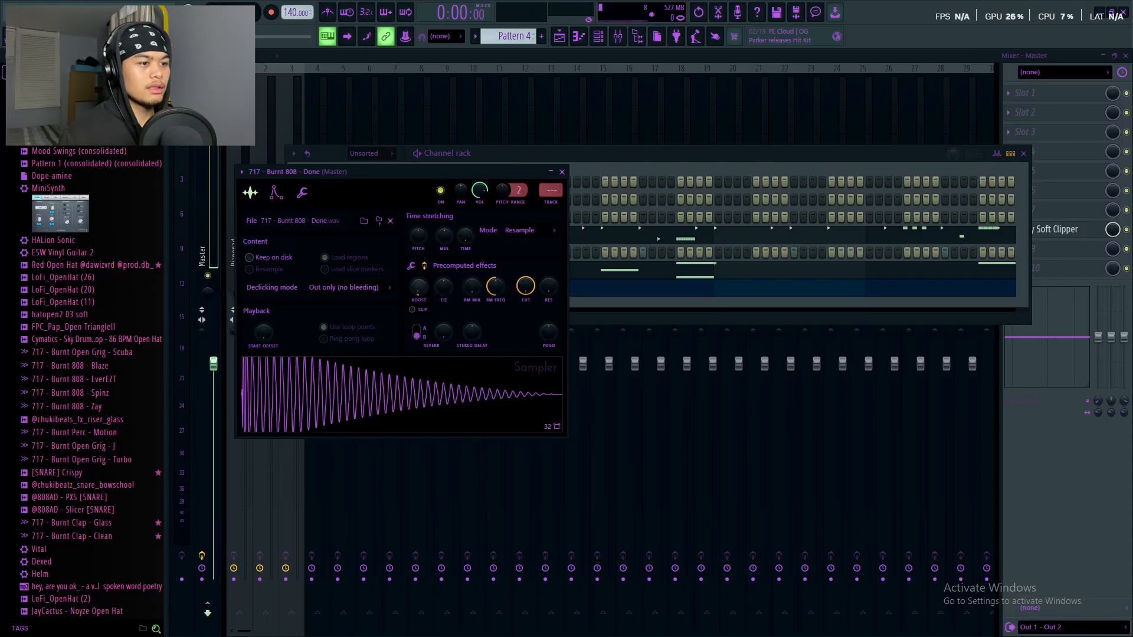
{"action": "left_click", "coordinate": [276, 192]}
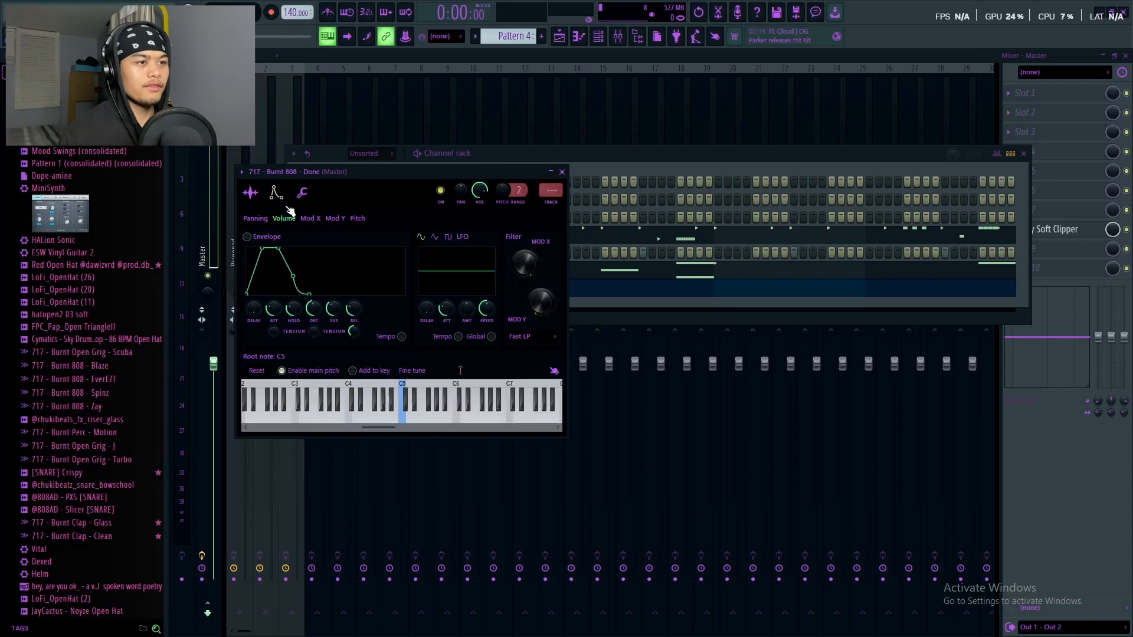
{"action": "left_click", "coordinate": [250, 192]}
{"action": "left_click", "coordinate": [412, 267]}
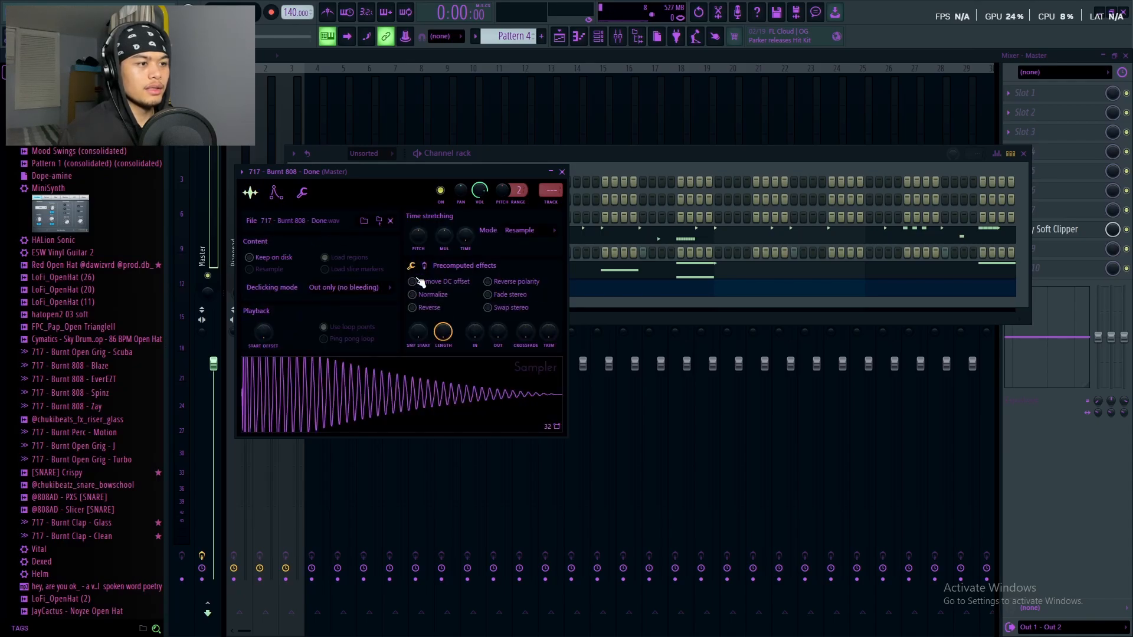
{"action": "left_click", "coordinate": [562, 171]}
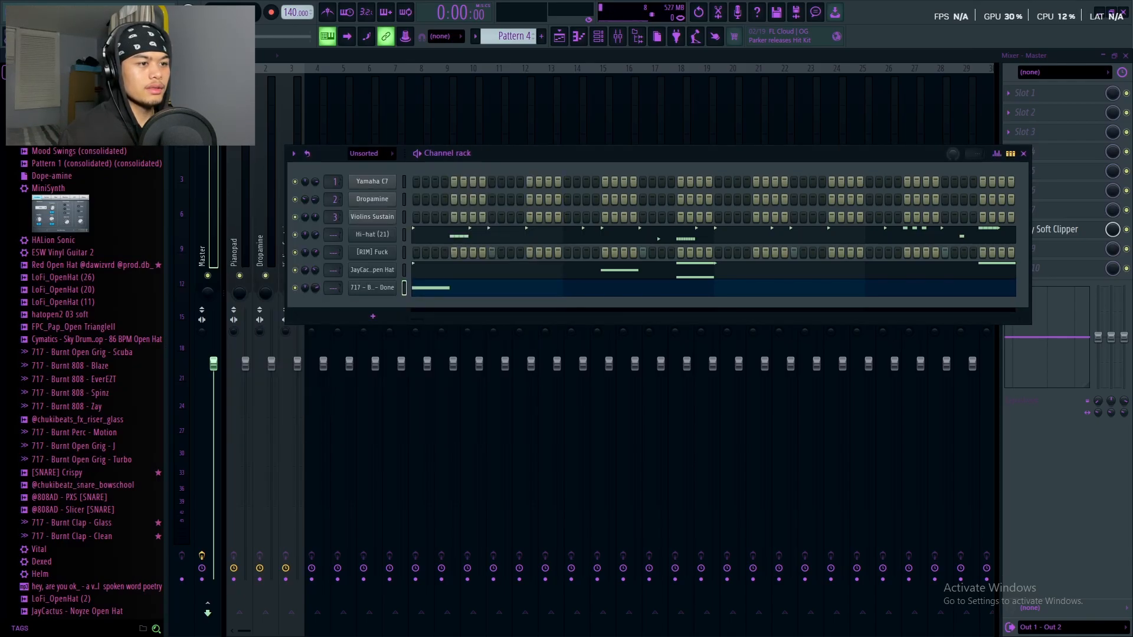
Add two short back-to-back E5 notes early in bar 2 of the 808's piano roll
{"action": "left_click", "coordinate": [449, 289]}
{"action": "key", "text": "space"}
{"action": "scroll", "coordinate": [321, 295], "scroll_direction": "up", "scroll_amount": 4}
{"action": "left_click_drag", "start_coordinate": [388, 70], "coordinate": [328, 70]}
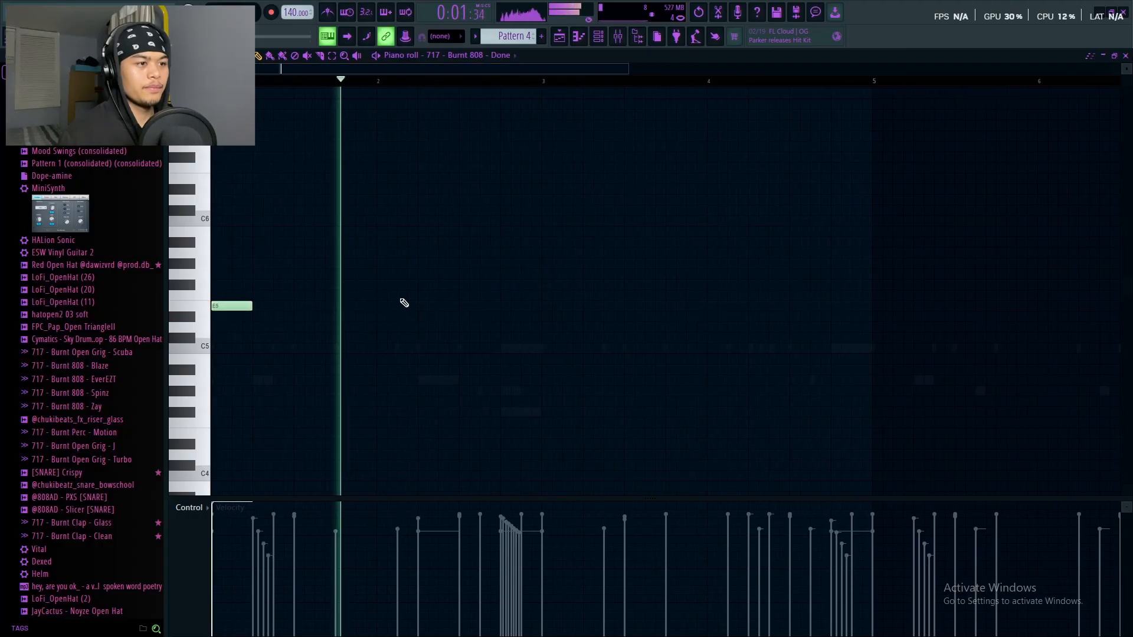
{"action": "key", "text": "space"}
{"action": "left_click", "coordinate": [418, 305]}
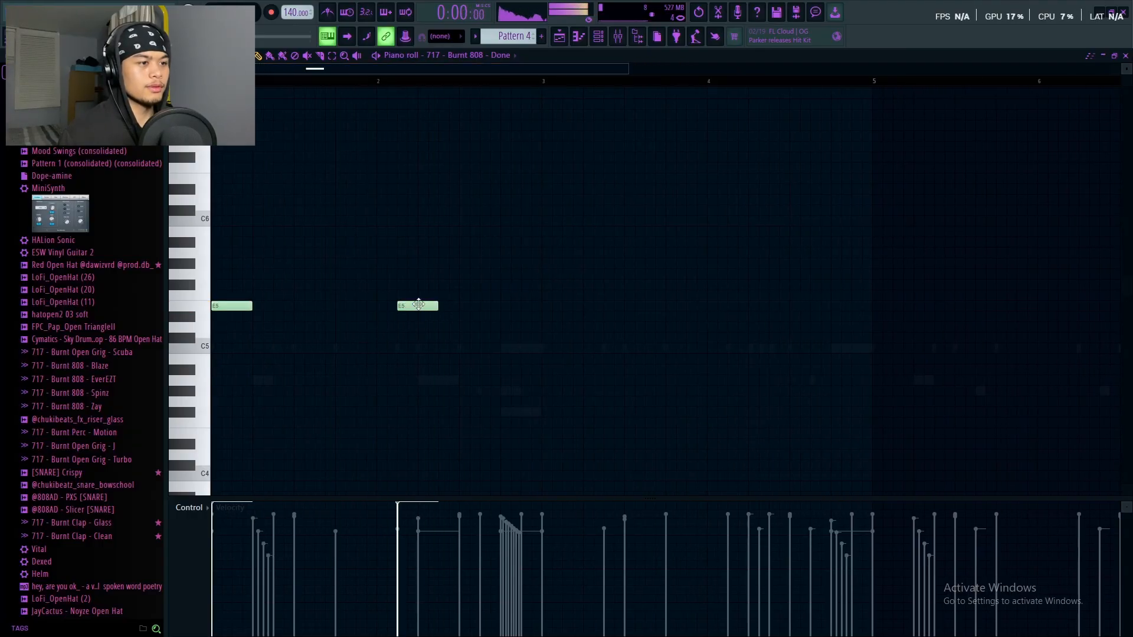
{"action": "key", "text": "space"}
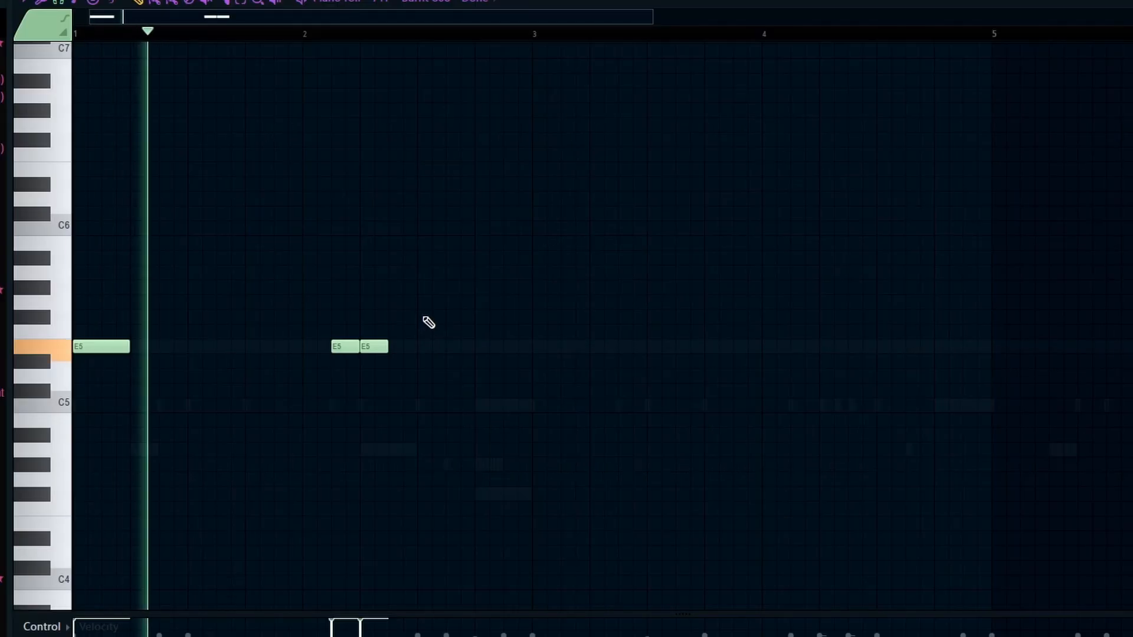
Add short E5 notes to the 808 in the second half of bar 2 and at the start of bar 3
{"action": "scroll", "coordinate": [464, 271], "scroll_direction": "up", "scroll_amount": 2}
{"action": "scroll", "coordinate": [437, 318], "scroll_direction": "down", "scroll_amount": 2}
{"action": "left_click", "coordinate": [459, 302]}
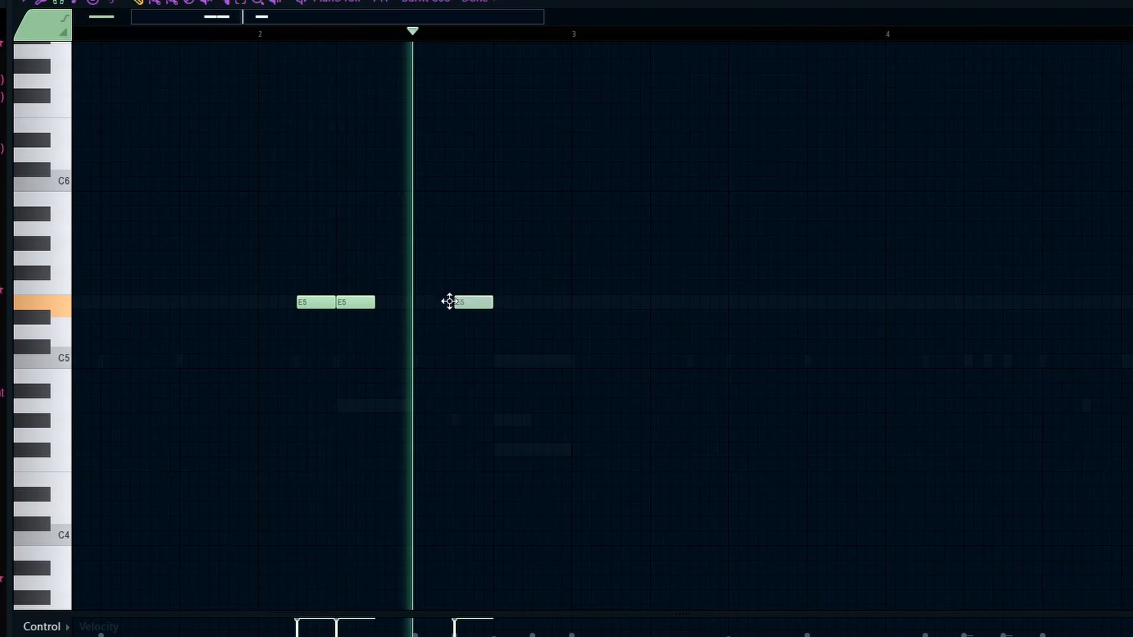
{"action": "left_click", "coordinate": [572, 305]}
{"action": "key", "text": "space"}
{"action": "left_click_drag", "start_coordinate": [566, 304], "coordinate": [572, 303]}
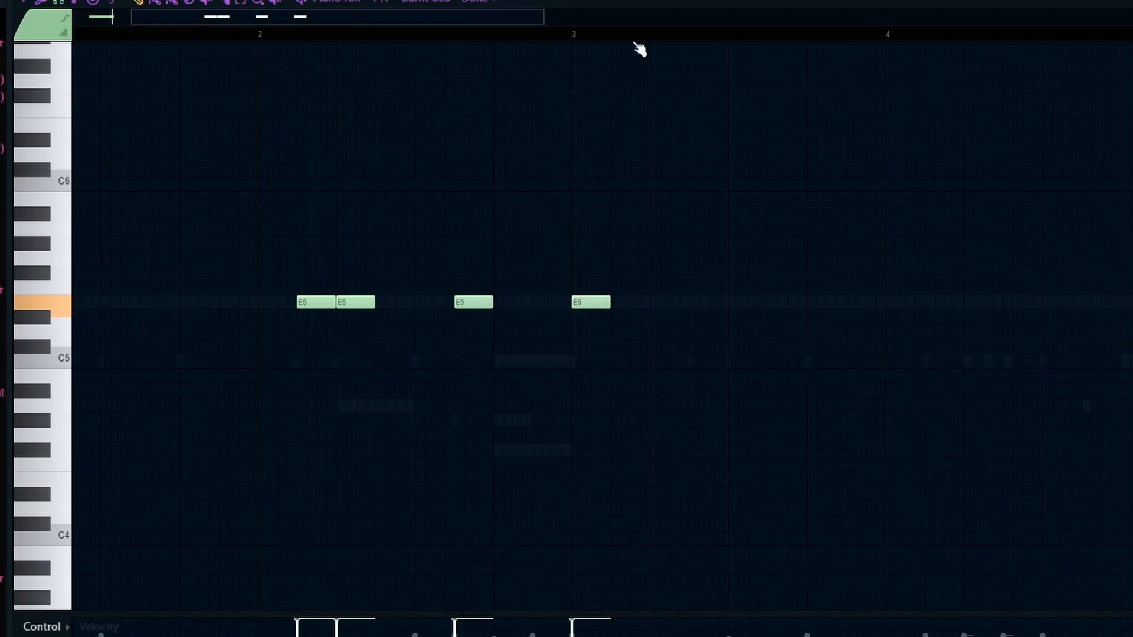
Play the 808 line and add E5 notes on beat 4 of bar 3 and beat 2 of bar 4
{"action": "scroll", "coordinate": [633, 47], "scroll_direction": "down", "scroll_amount": 3}
{"action": "scroll", "coordinate": [520, 213], "scroll_direction": "up", "scroll_amount": 2}
{"action": "scroll", "coordinate": [475, 287], "scroll_direction": "down", "scroll_amount": 4}
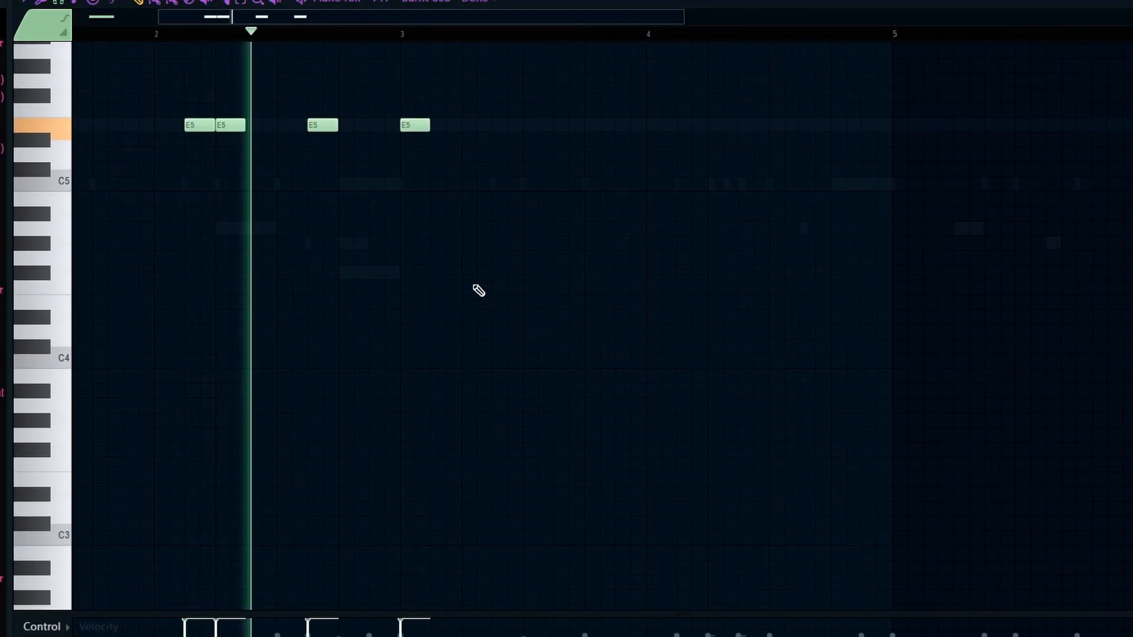
{"action": "scroll", "coordinate": [475, 288], "scroll_direction": "up", "scroll_amount": 1}
{"action": "scroll", "coordinate": [502, 301], "scroll_direction": "up", "scroll_amount": 5}
{"action": "scroll", "coordinate": [575, 351], "scroll_direction": "up", "scroll_amount": 1}
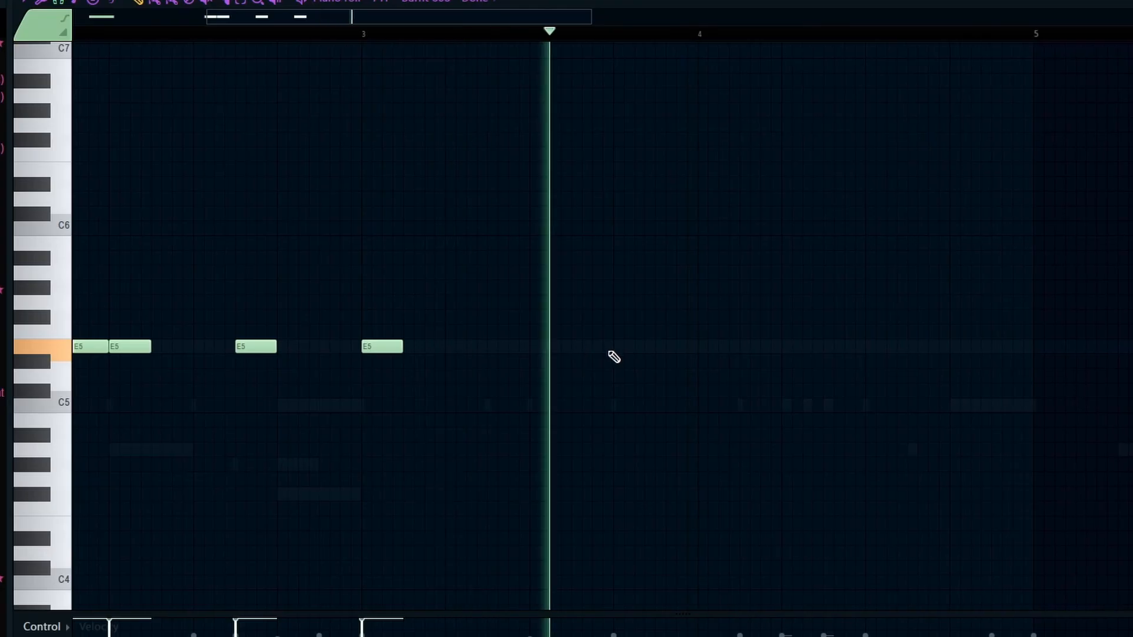
{"action": "left_click", "coordinate": [614, 348]}
{"action": "left_click", "coordinate": [784, 348]}
{"action": "key", "text": "space"}
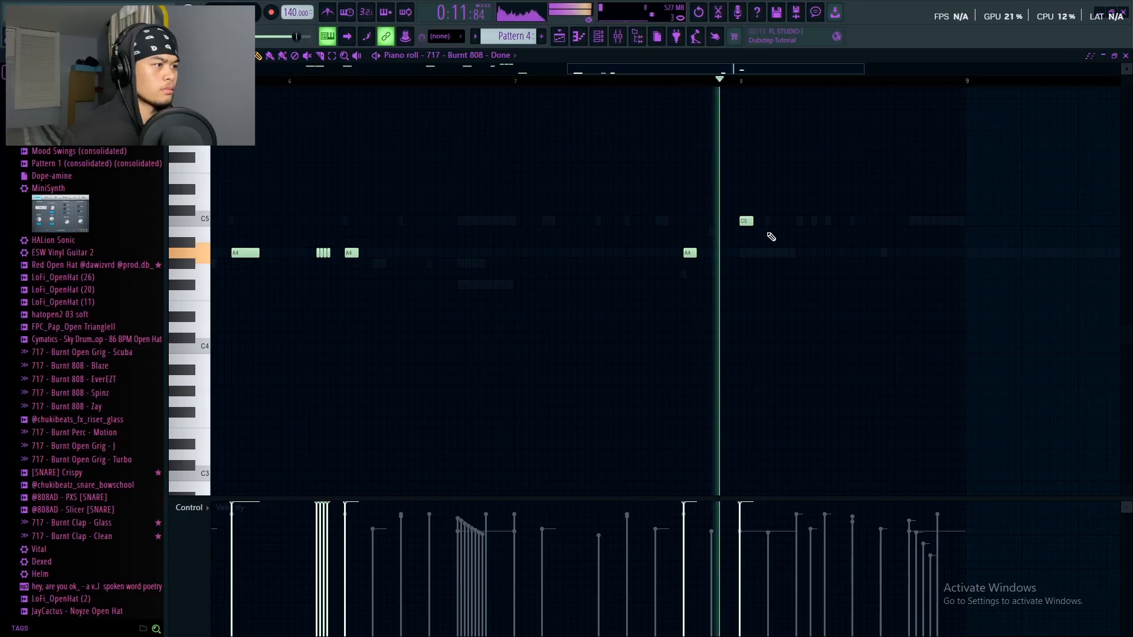
Play the pattern from the start to hear the full eight-bar 808 line with the other channels
{"action": "key", "text": "space"}
{"action": "mouse_move", "coordinate": [687, 70]}
{"action": "left_mouse_down"}
{"action": "mouse_move", "coordinate": [725, 82]}
{"action": "mouse_move", "coordinate": [694, 74]}
{"action": "left_mouse_up"}
{"action": "key", "text": "space"}
{"action": "key", "text": "space"}
{"action": "scroll", "coordinate": [575, 237], "scroll_direction": "up", "scroll_amount": 2}
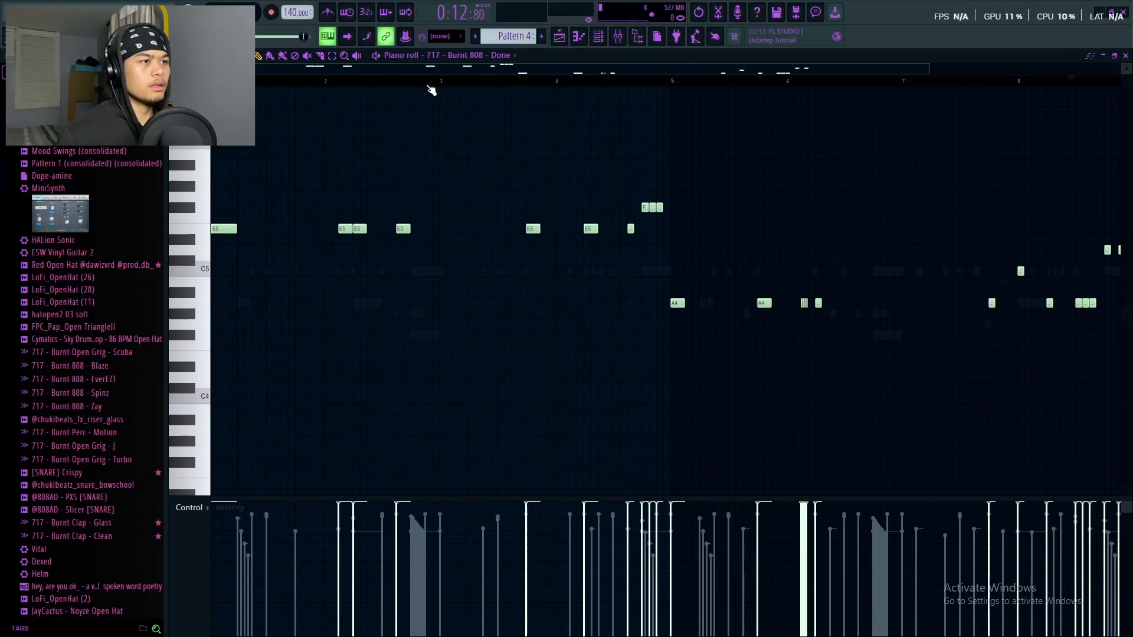
{"action": "scroll", "coordinate": [515, 173], "scroll_direction": "down", "scroll_amount": 1}
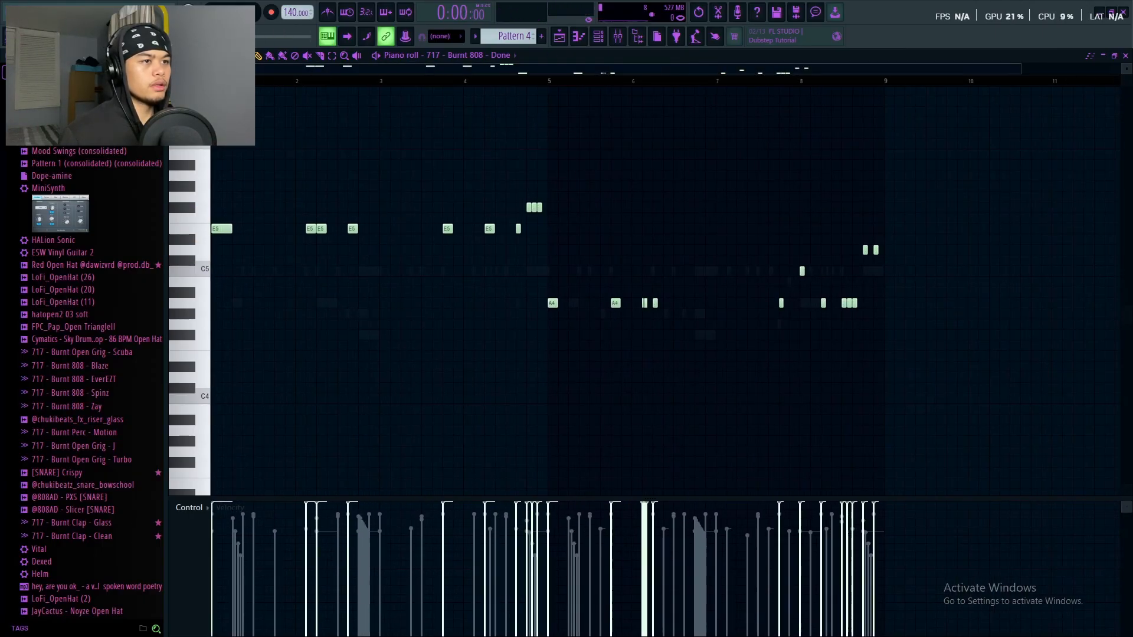
{"action": "key", "text": "space"}
{"action": "key", "text": "F6"}
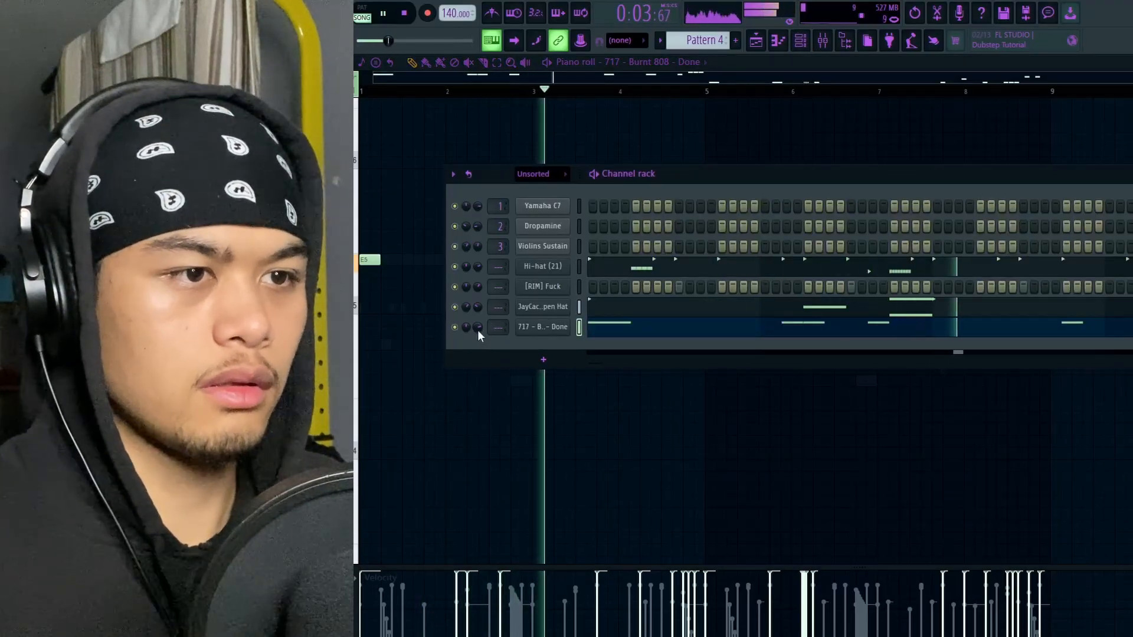
{"action": "right_click", "coordinate": [541, 394]}
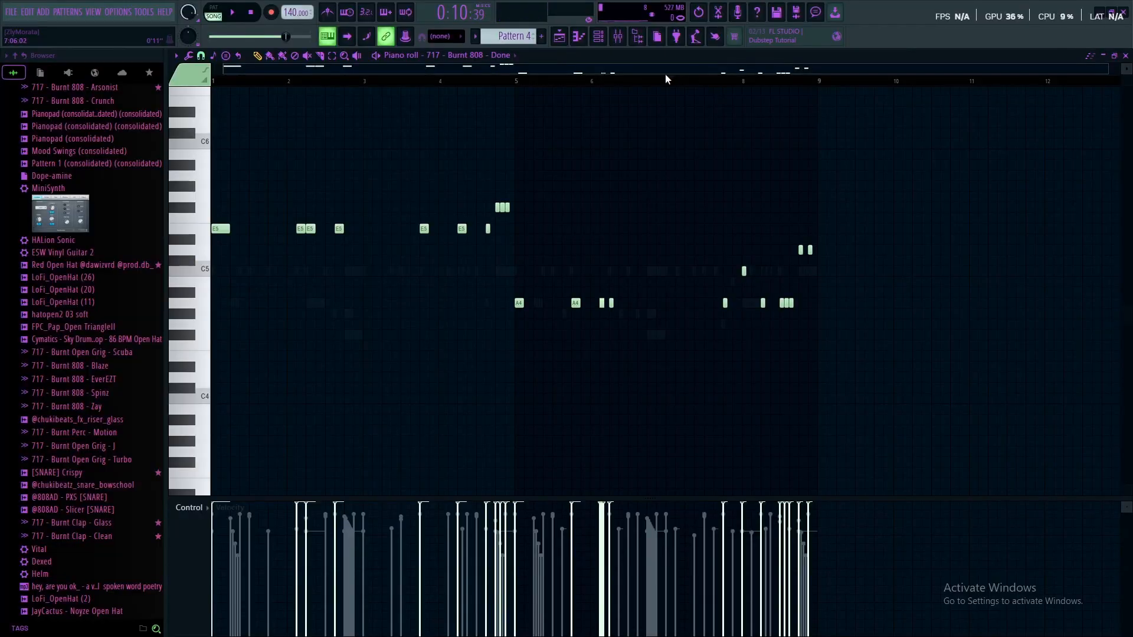
Replace the C5 note at the start of bar 8 with a longer C5 note half a beat into the bar
{"action": "scroll", "coordinate": [784, 95], "scroll_direction": "up", "scroll_amount": 8}
{"action": "scroll", "coordinate": [767, 236], "scroll_direction": "down", "scroll_amount": 4}
{"action": "scroll", "coordinate": [757, 312], "scroll_direction": "up", "scroll_amount": 4}
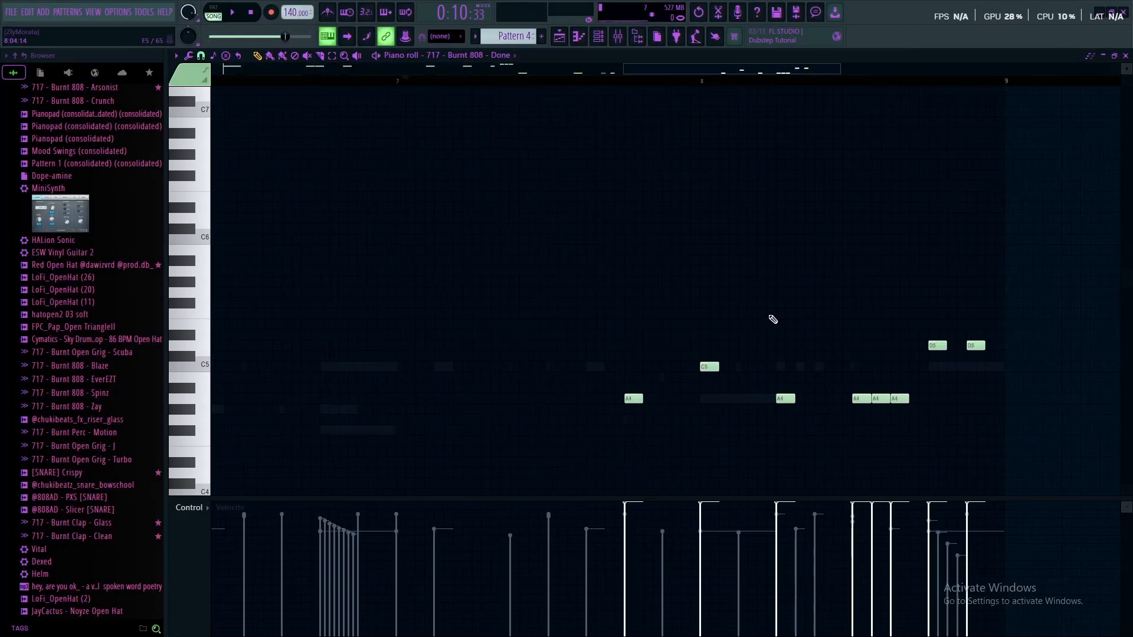
{"action": "key", "text": "space"}
{"action": "right_click", "coordinate": [713, 367]}
{"action": "left_click", "coordinate": [741, 369]}
{"action": "left_click_drag", "start_coordinate": [790, 368], "coordinate": [776, 374]}
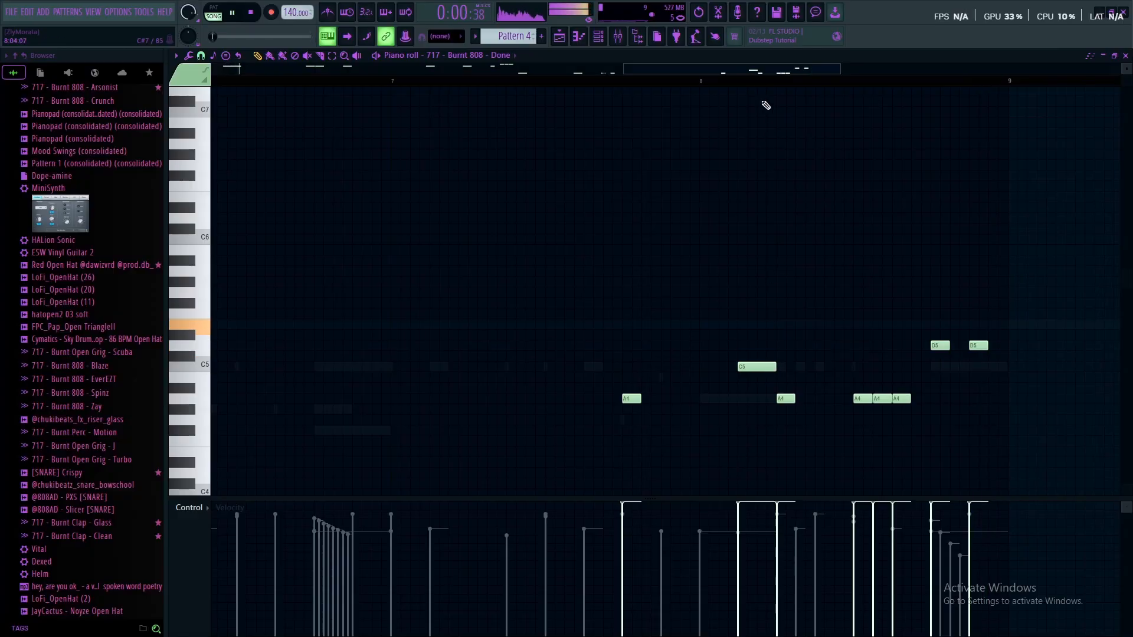
Raise the rapid A4 notes early in bar 6 an octave to A5 and play back bars 5 to 8
{"action": "scroll", "coordinate": [755, 82], "scroll_direction": "down", "scroll_amount": 4}
{"action": "scroll", "coordinate": [696, 248], "scroll_direction": "down", "scroll_amount": 5}
{"action": "scroll", "coordinate": [671, 278], "scroll_direction": "up", "scroll_amount": 3}
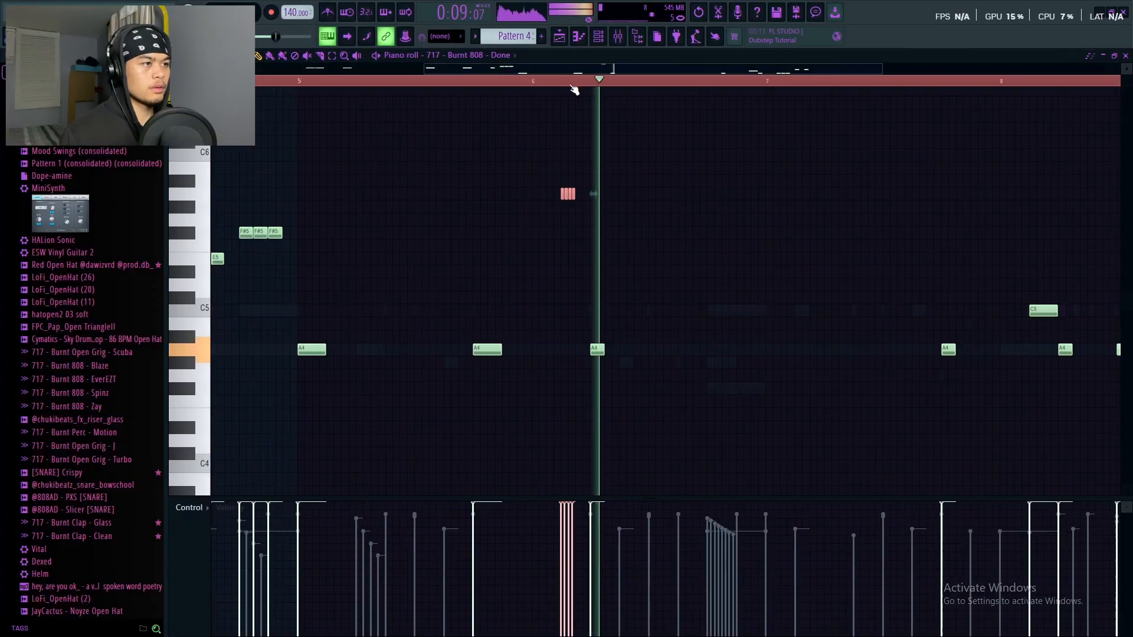
{"action": "scroll", "coordinate": [575, 90], "scroll_direction": "down", "scroll_amount": 2}
{"action": "left_click", "coordinate": [430, 83]}
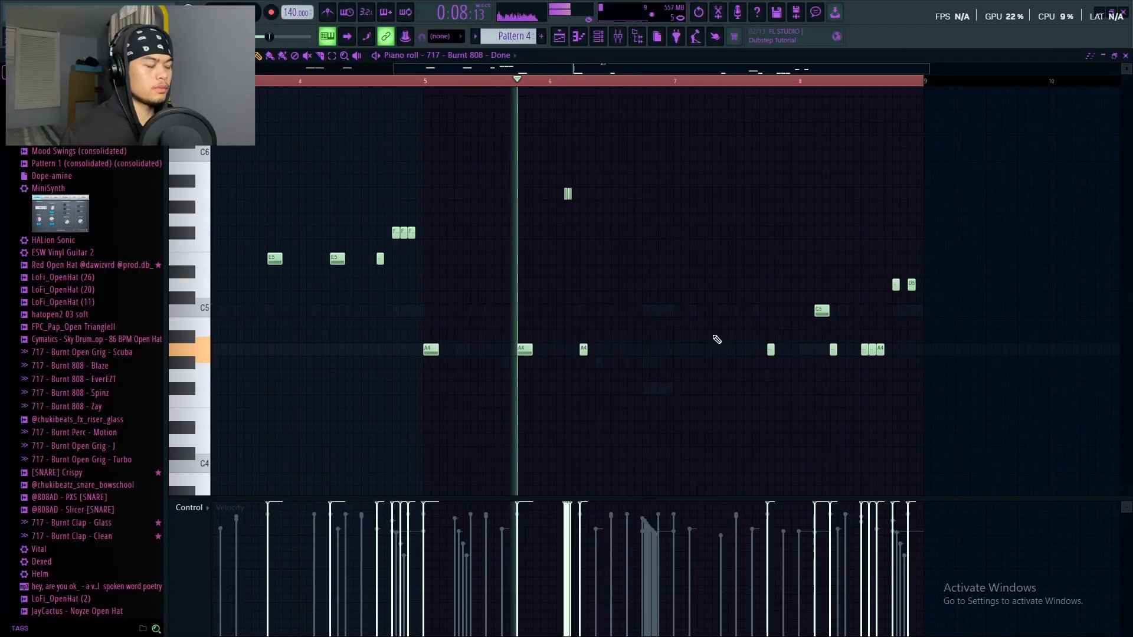
Raise the A4 note right after bar 8's C5 and the three consecutive A4 notes following it an octave to A5
{"action": "left_click_drag", "start_coordinate": [771, 350], "coordinate": [770, 193]}
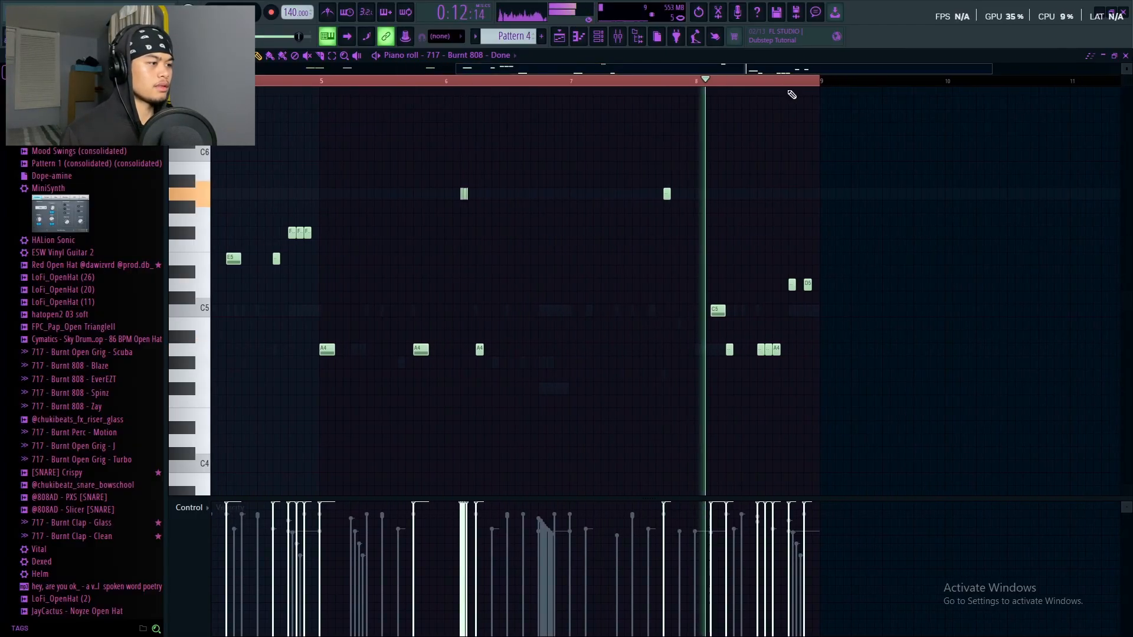
{"action": "key", "text": "space"}
{"action": "left_click_drag", "start_coordinate": [810, 376], "coordinate": [749, 341]}
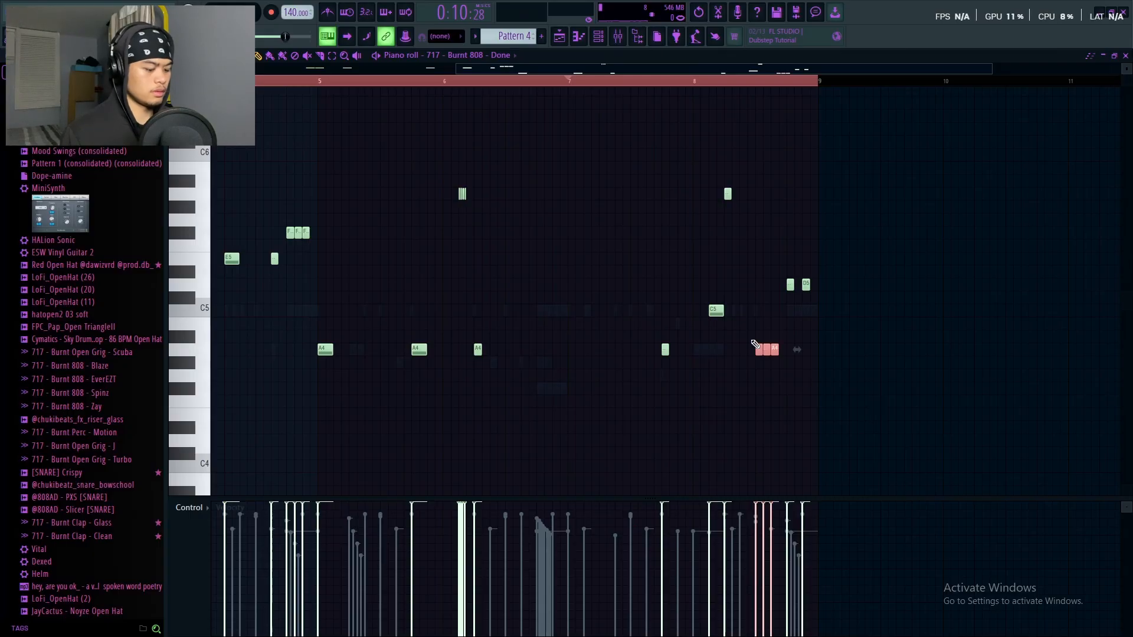
{"action": "key", "text": "ctrl+Up"}
{"action": "key", "text": "space"}
{"action": "key", "text": "ctrl+d"}
{"action": "left_click_drag", "start_coordinate": [695, 70], "coordinate": [734, 84]}
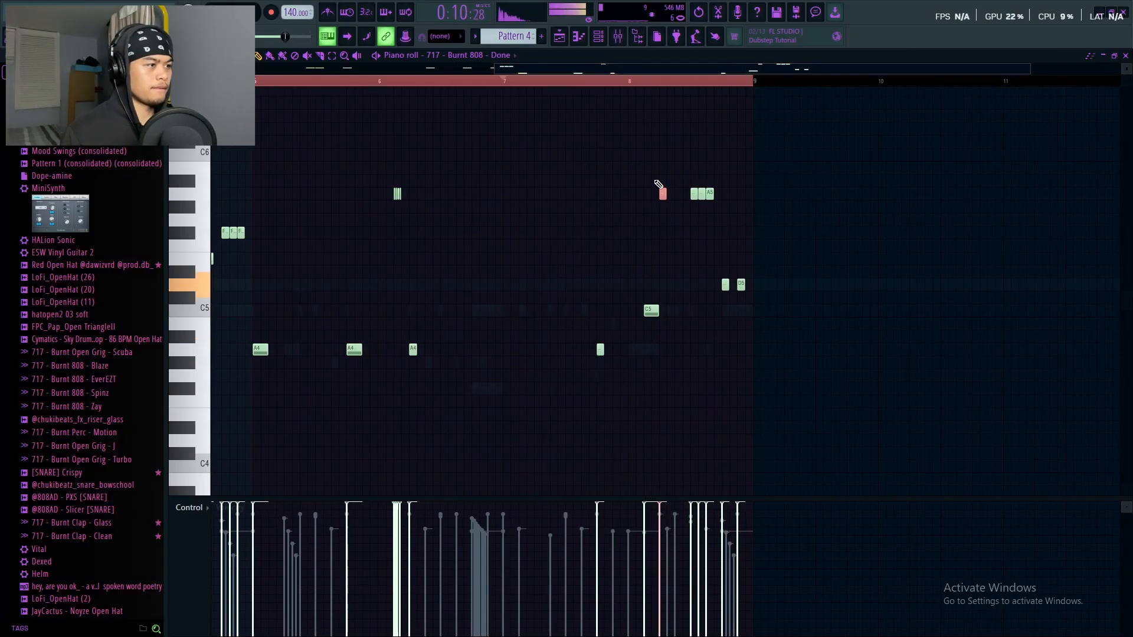
{"action": "scroll", "coordinate": [647, 83], "scroll_direction": "down", "scroll_amount": 2}
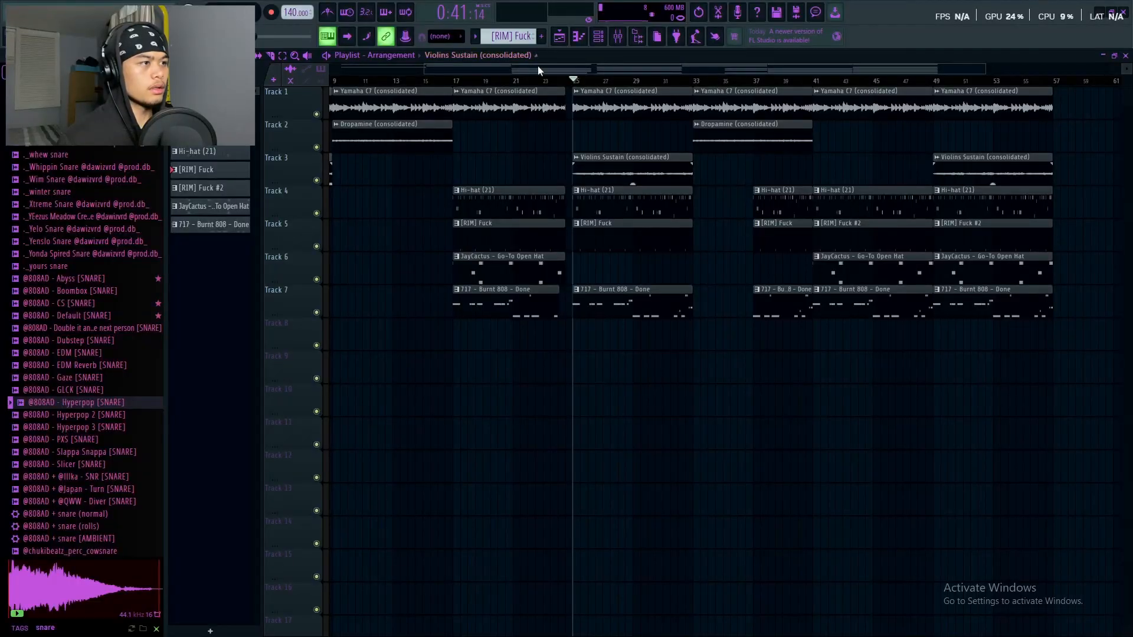
{"action": "scroll", "coordinate": [767, 133], "scroll_direction": "down", "scroll_amount": 2}
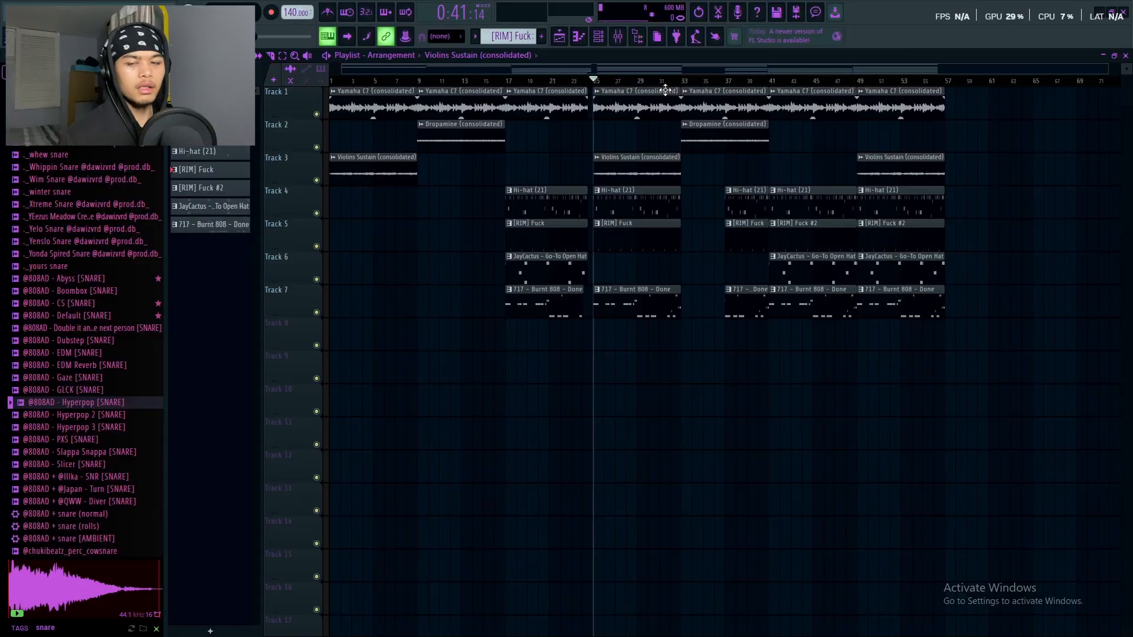
{"action": "scroll", "coordinate": [666, 89], "scroll_direction": "up", "scroll_amount": 2}
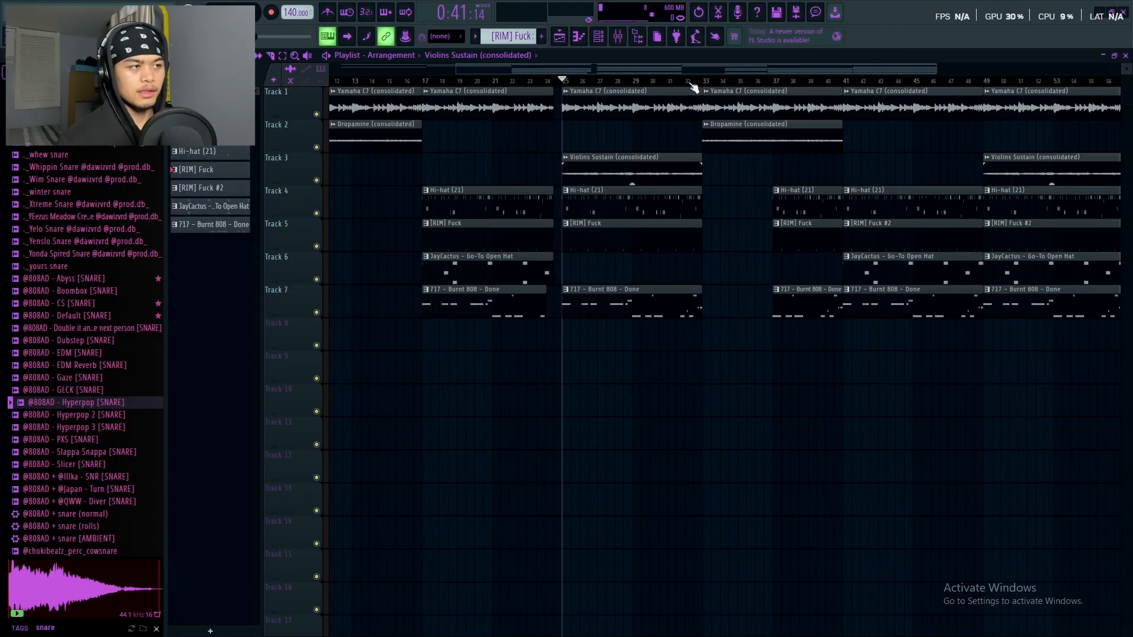
{"action": "scroll", "coordinate": [693, 88], "scroll_direction": "down", "scroll_amount": 1}
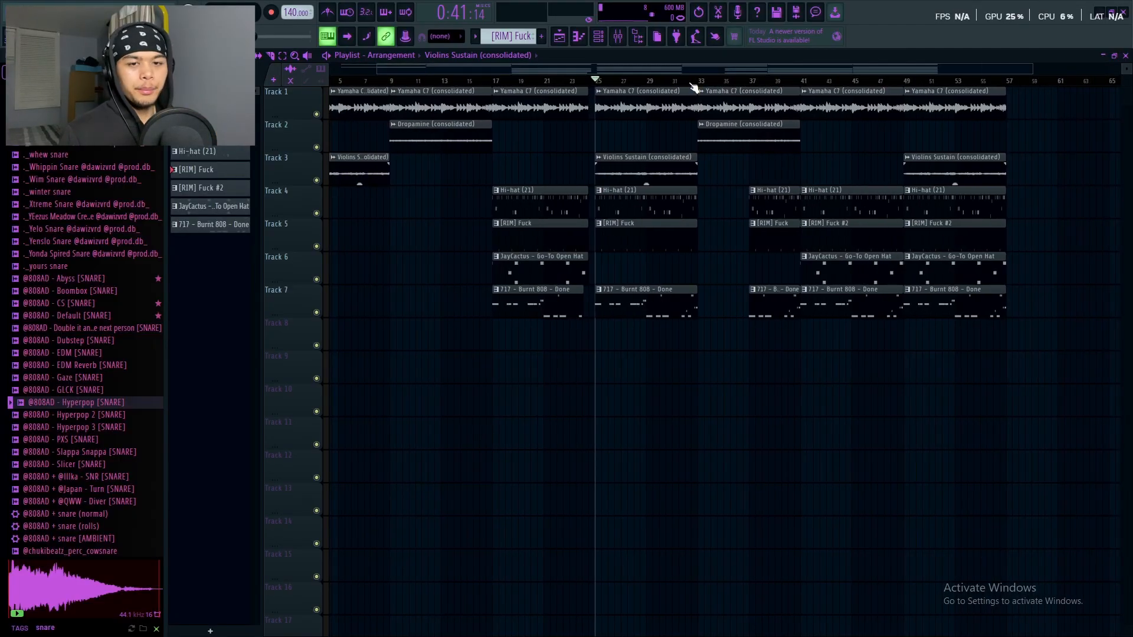